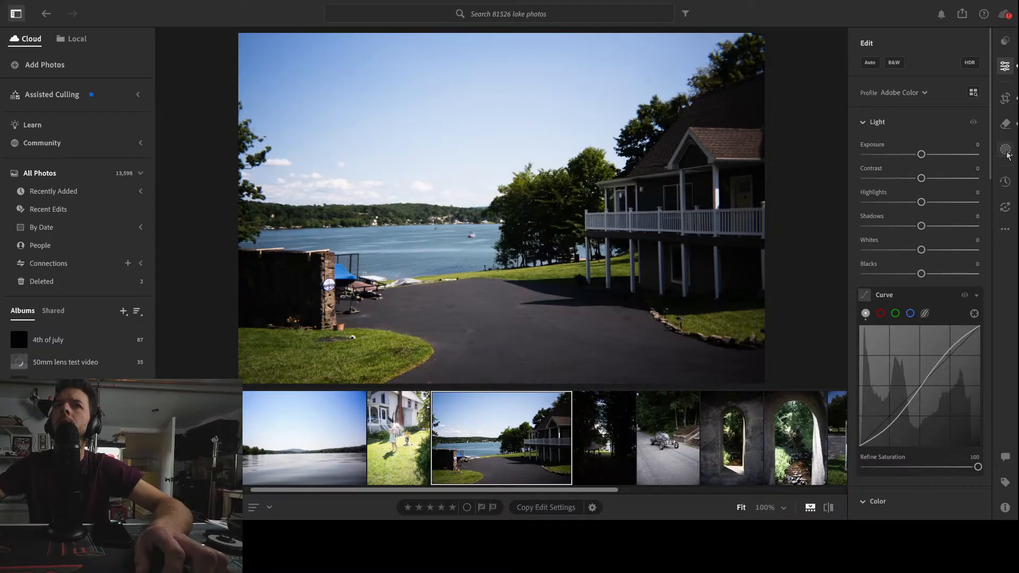
# Add a linear gradient mask over the foreground ground and set its Shadows to -48 and Highlights to -36
pyautogui.click(1005, 149)
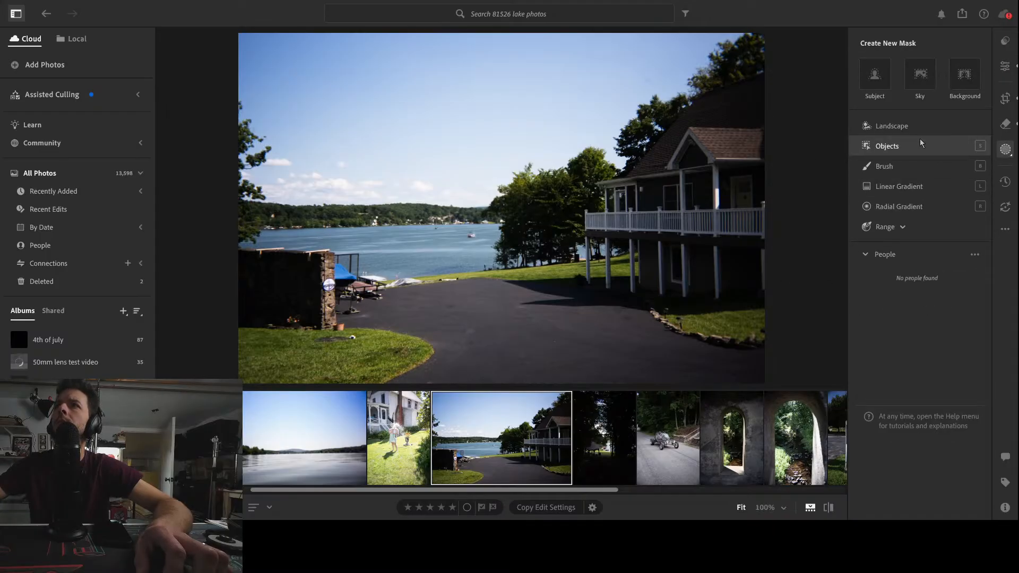
pyautogui.click(902, 185)
pyautogui.moveTo(504, 388); pyautogui.dragTo(488, 252)
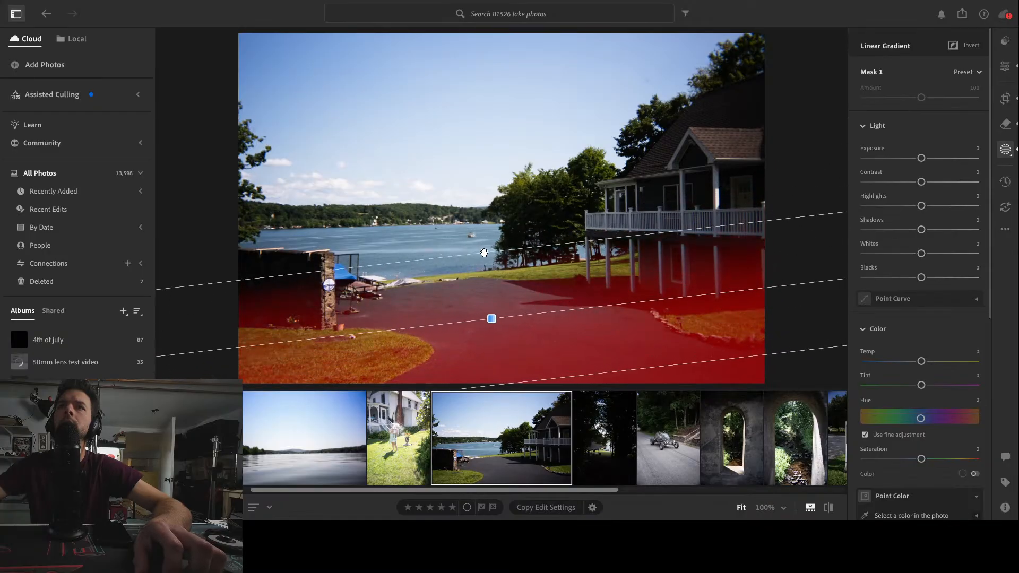
pyautogui.moveTo(921, 230)
pyautogui.mouseDown()
pyautogui.moveTo(865, 230)
pyautogui.moveTo(903, 238)
pyautogui.mouseUp()
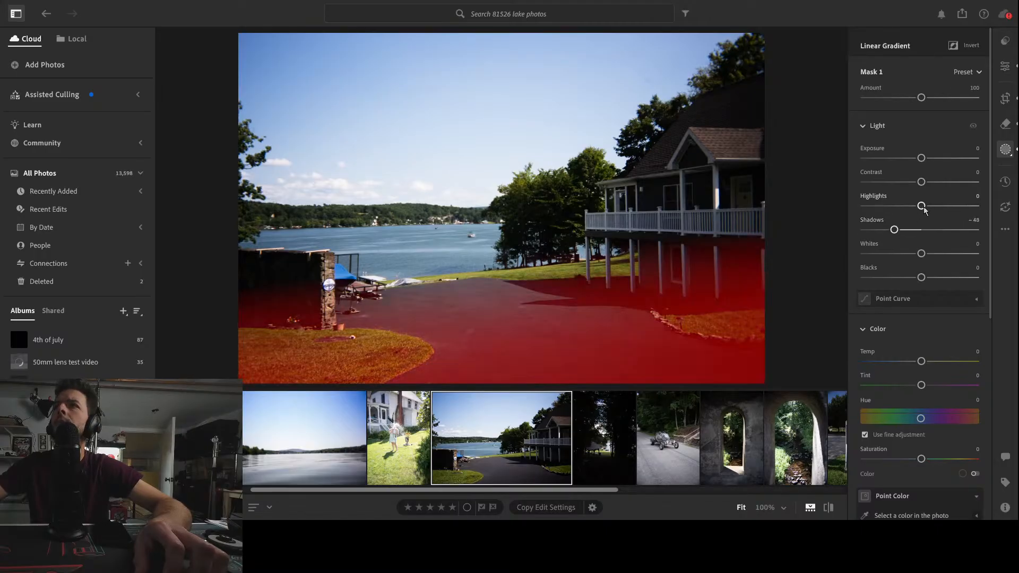
pyautogui.moveTo(921, 213)
pyautogui.mouseDown()
pyautogui.moveTo(874, 215)
pyautogui.moveTo(905, 215)
pyautogui.mouseUp()
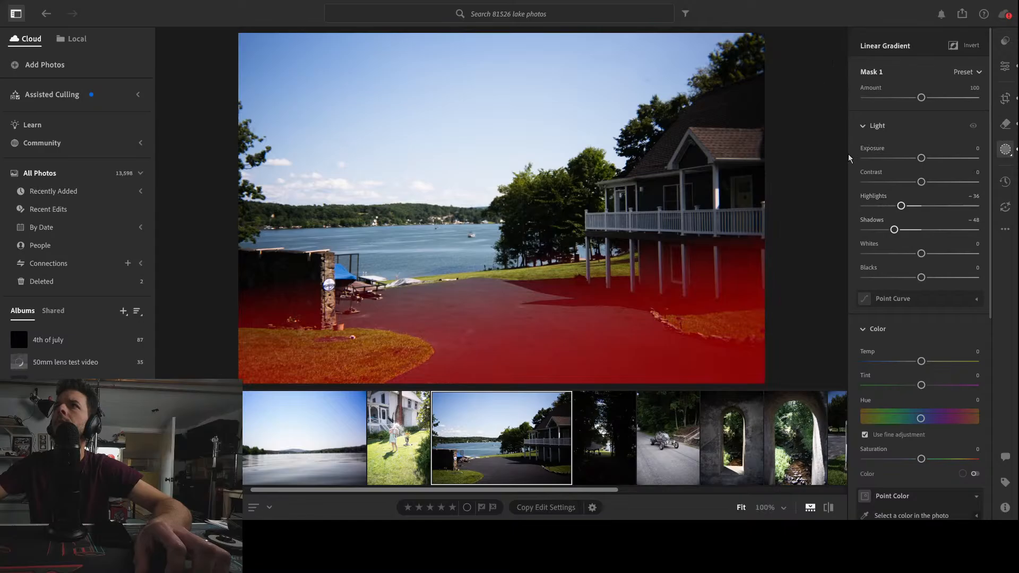
# Add a second linear gradient running diagonally from the sky down toward the house, and invert it
pyautogui.click(838, 190)
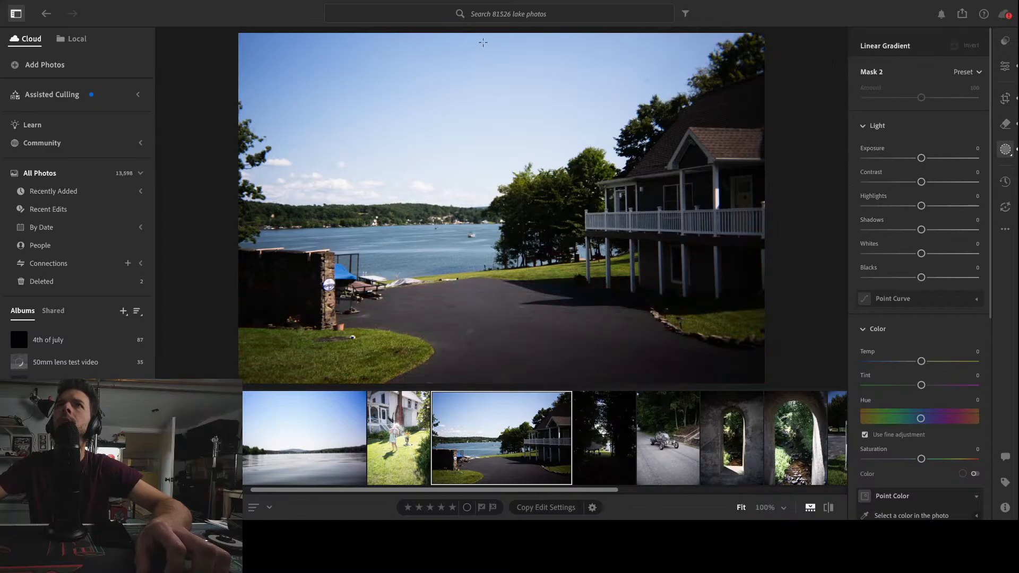
pyautogui.moveTo(490, 36); pyautogui.dragTo(519, 276)
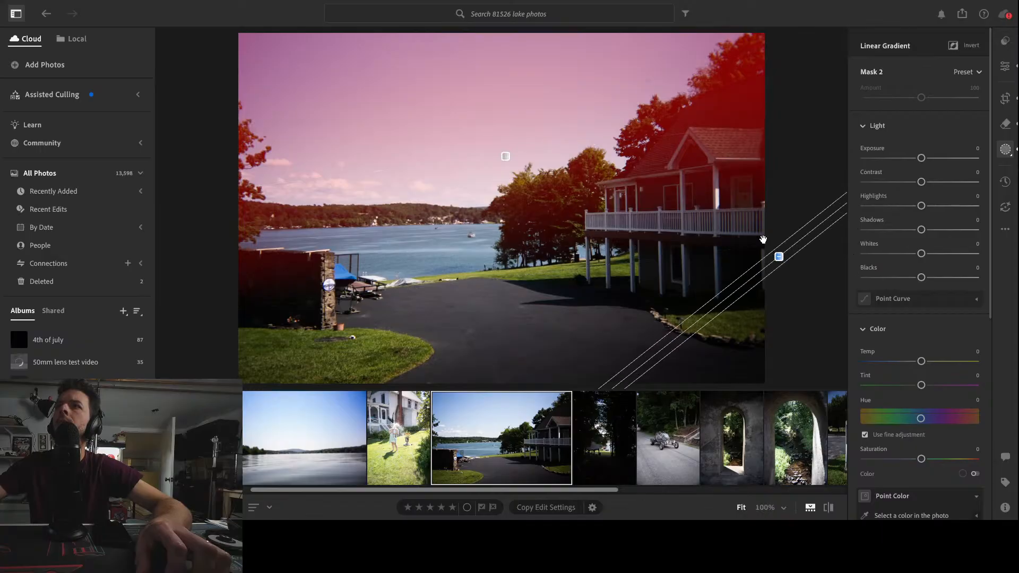
pyautogui.moveTo(657, 121); pyautogui.dragTo(519, 7)
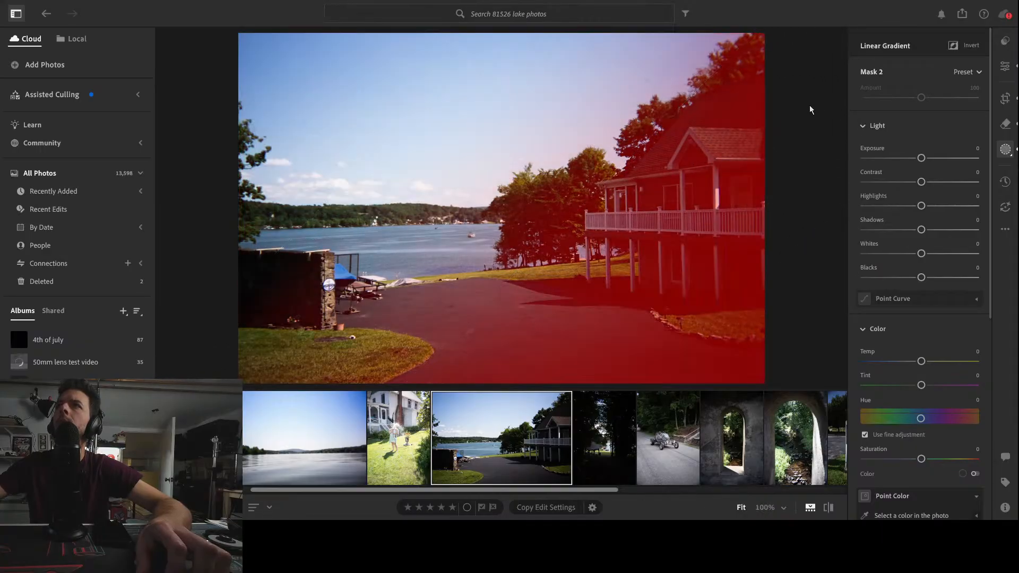
pyautogui.moveTo(654, 133); pyautogui.dragTo(599, 50)
pyautogui.click(965, 45)
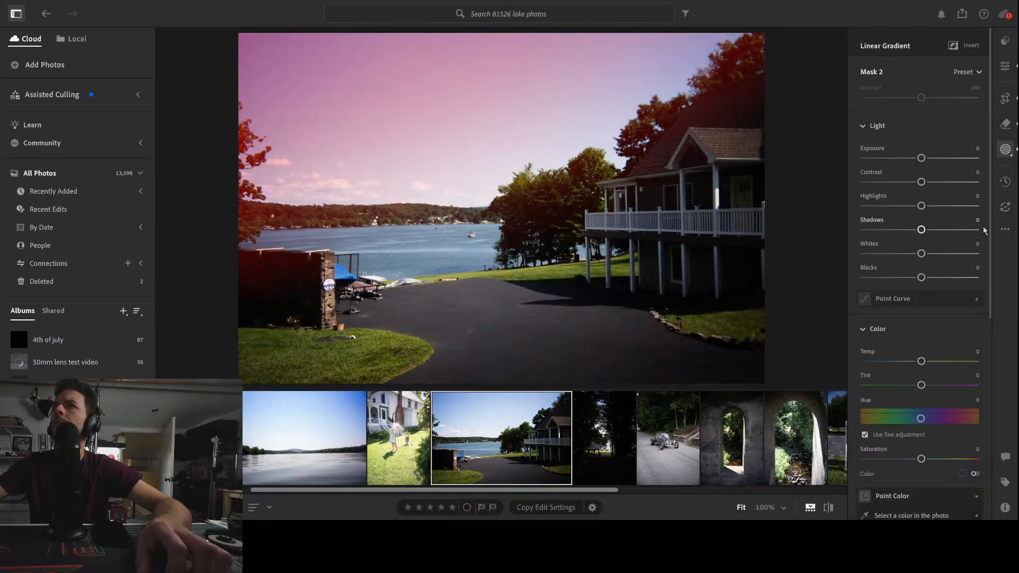
# Set the second gradient's Temp to -7 and Dehaze to -12
pyautogui.moveTo(923, 362)
pyautogui.mouseDown()
pyautogui.moveTo(975, 364)
pyautogui.moveTo(894, 364)
pyautogui.moveTo(922, 368)
pyautogui.mouseUp()
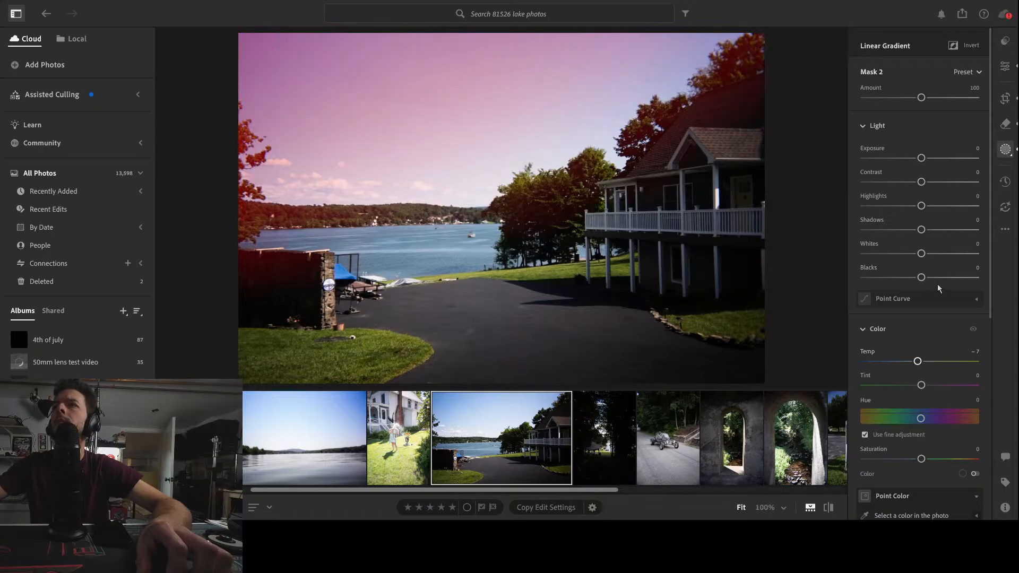
pyautogui.scroll(-6, 946, 324)
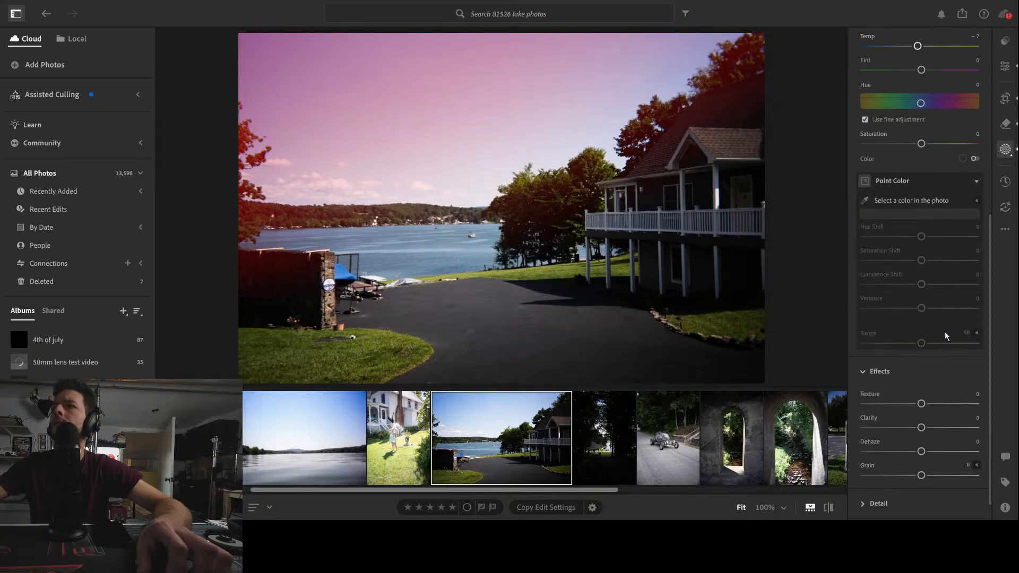
pyautogui.moveTo(921, 452)
pyautogui.mouseDown()
pyautogui.moveTo(894, 452)
pyautogui.moveTo(980, 452)
pyautogui.moveTo(904, 455)
pyautogui.moveTo(918, 453)
pyautogui.mouseUp()
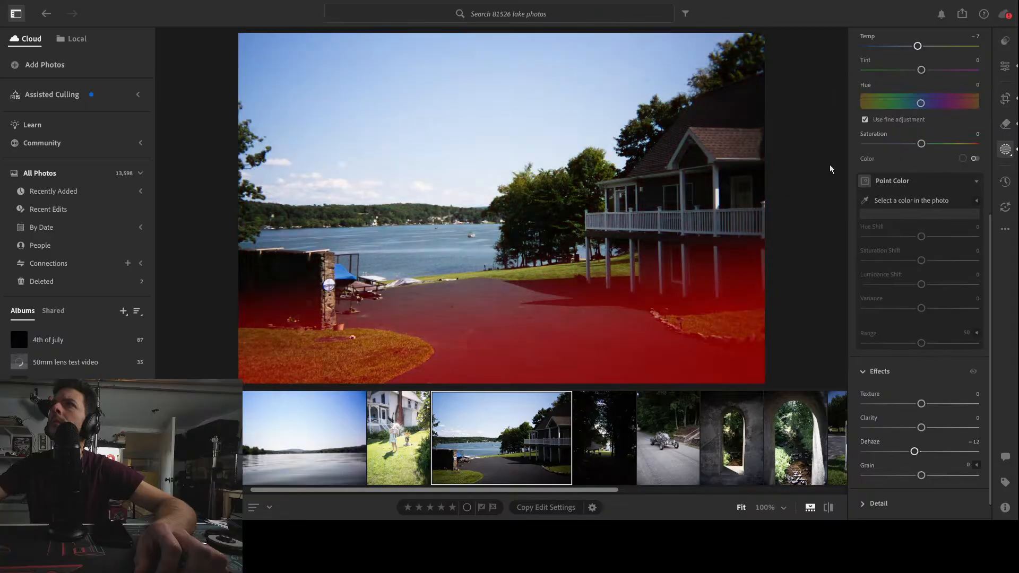
# Select the foreground gradient mask and set its Temp to -9
pyautogui.click(825, 162)
pyautogui.scroll(-1, 943, 352)
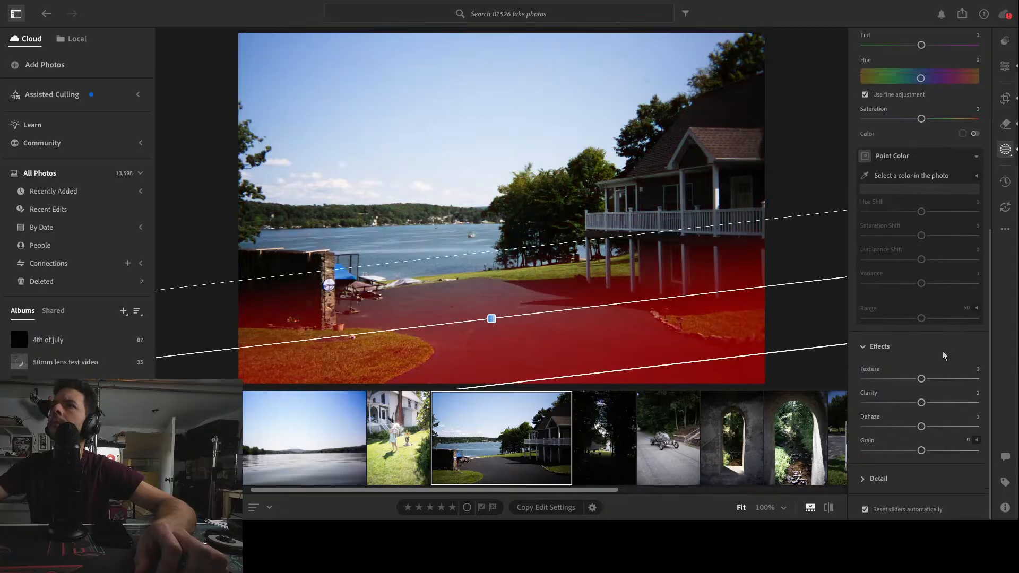
pyautogui.scroll(3, 942, 351)
pyautogui.scroll(2, 942, 349)
pyautogui.moveTo(921, 251)
pyautogui.mouseDown()
pyautogui.moveTo(903, 252)
pyautogui.moveTo(922, 261)
pyautogui.mouseUp()
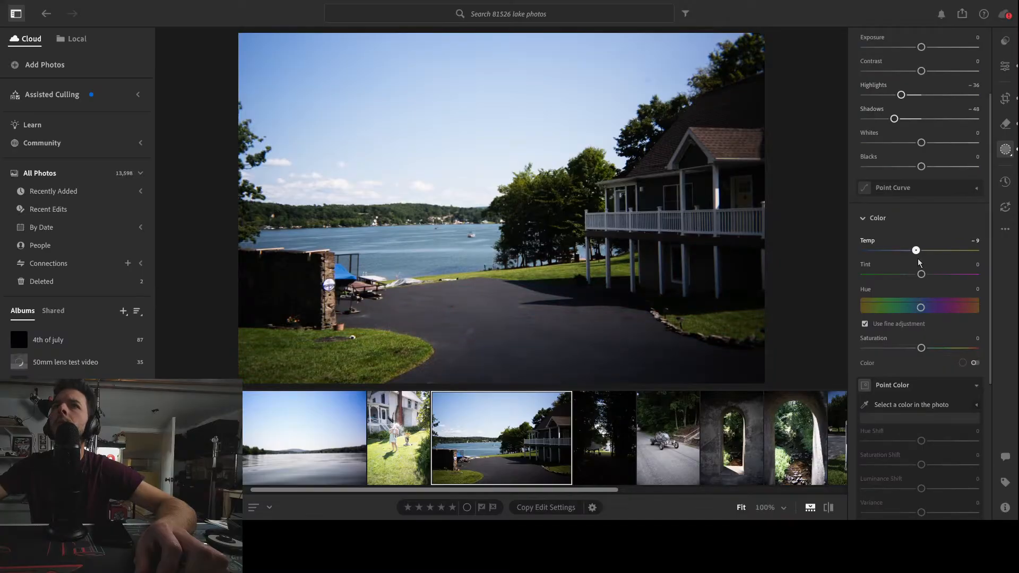
# In the global Color Mixer, set the Greens saturation to -57 and hue to -28
pyautogui.click(1005, 66)
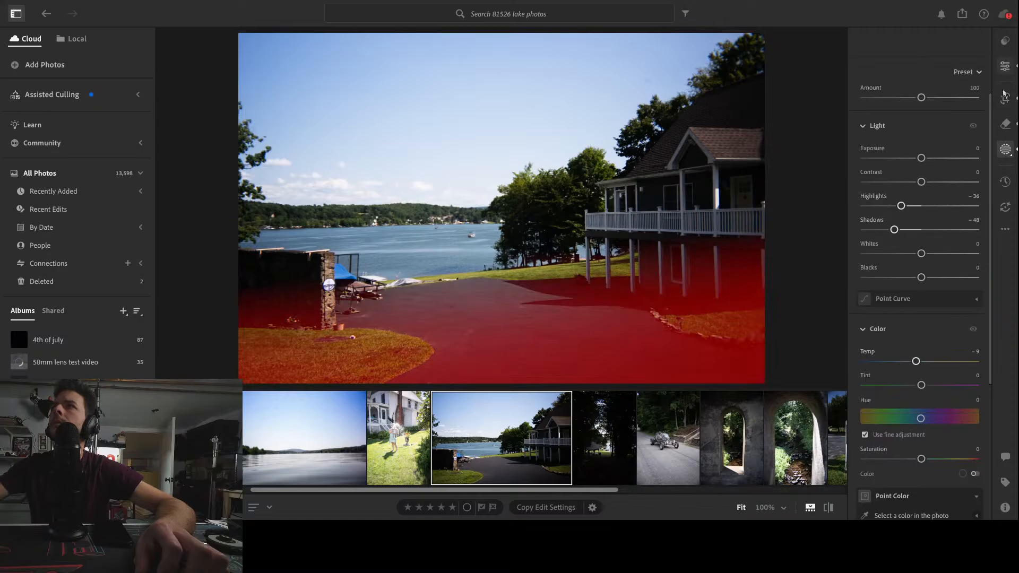
pyautogui.scroll(-3, 950, 372)
pyautogui.scroll(-3, 952, 400)
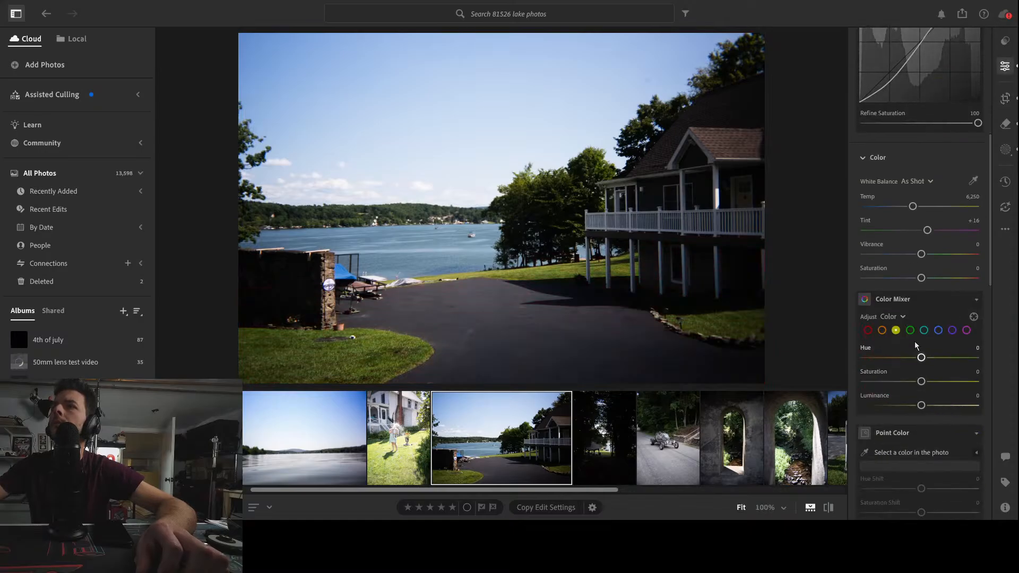
pyautogui.click(910, 330)
pyautogui.moveTo(921, 382); pyautogui.dragTo(909, 382)
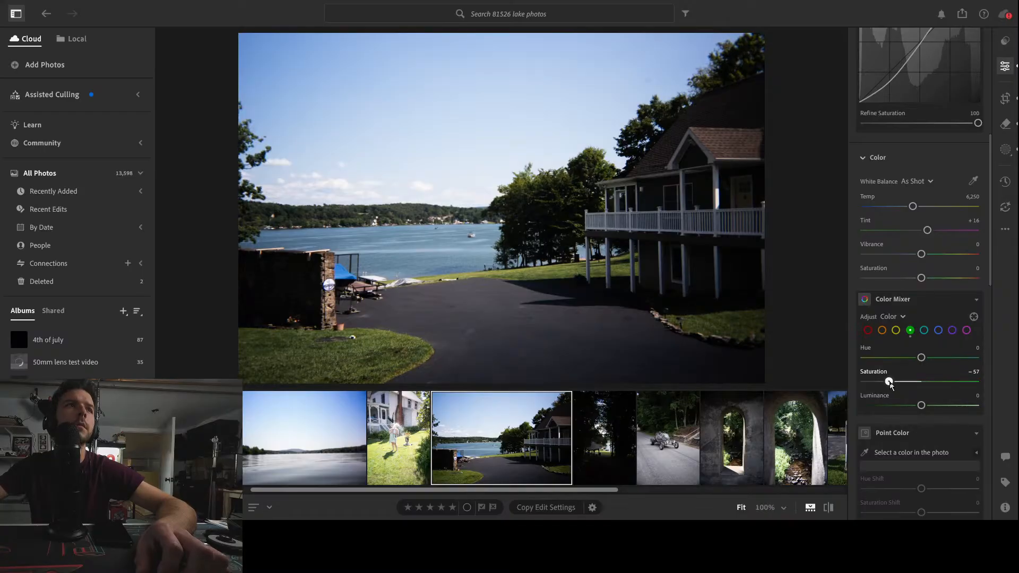
pyautogui.moveTo(890, 383); pyautogui.dragTo(924, 410)
pyautogui.moveTo(922, 357); pyautogui.dragTo(882, 358)
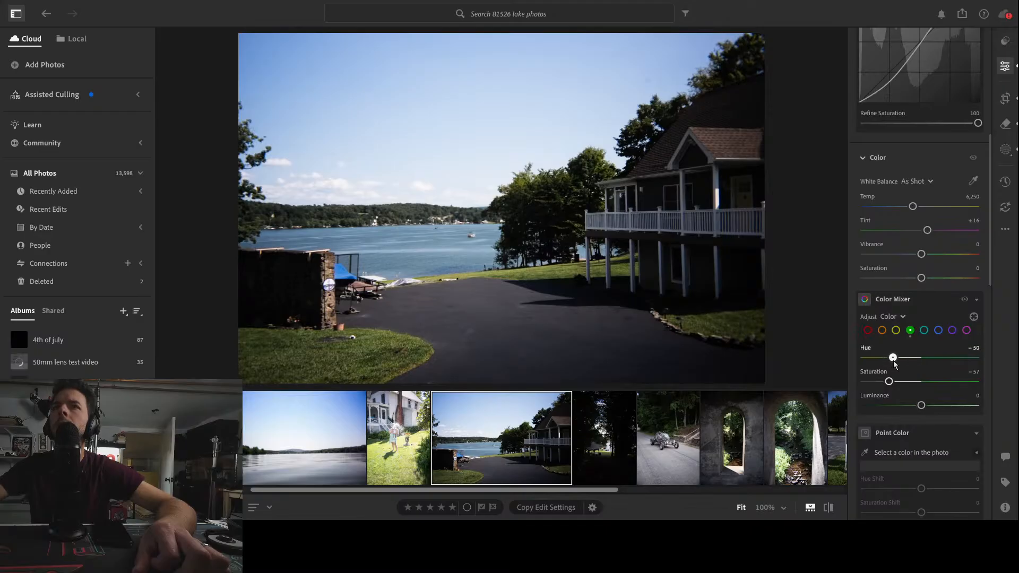
pyautogui.moveTo(908, 365)
pyautogui.mouseDown()
pyautogui.moveTo(925, 367)
pyautogui.moveTo(907, 372)
pyautogui.mouseUp()
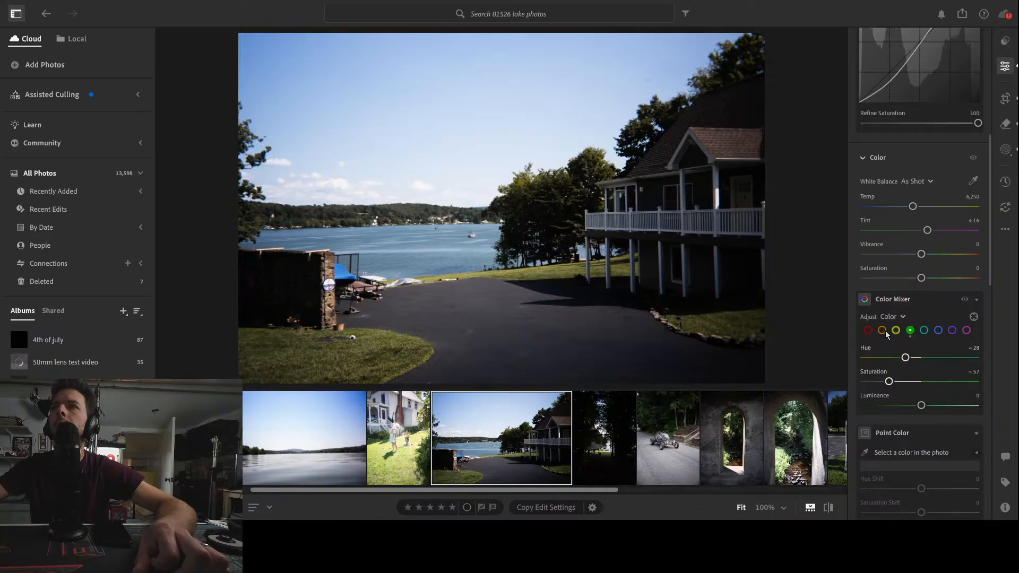
# Set the Blues hue in the Color Mixer to -2
pyautogui.click(938, 330)
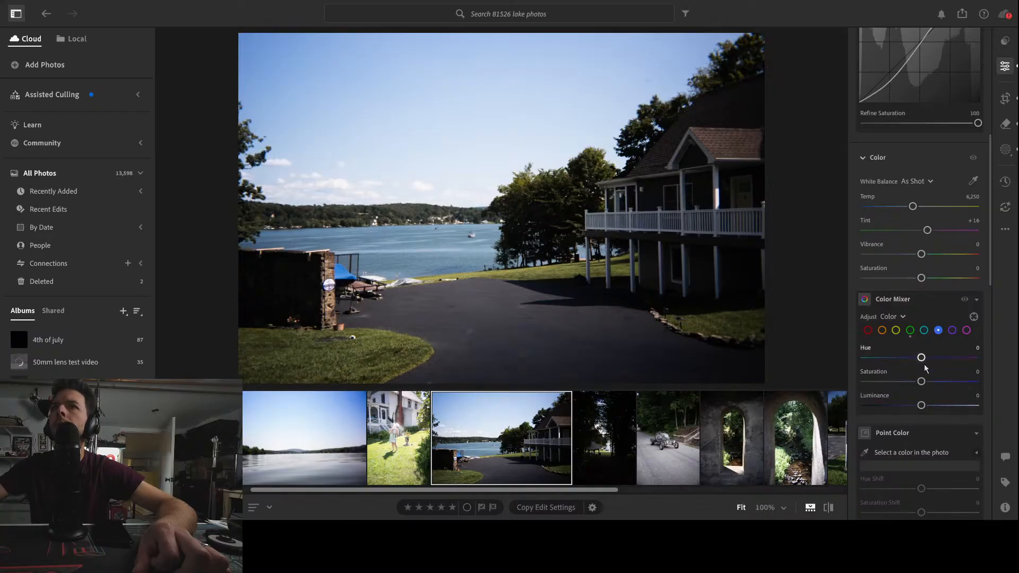
pyautogui.moveTo(922, 358)
pyautogui.mouseDown()
pyautogui.moveTo(894, 359)
pyautogui.moveTo(913, 361)
pyautogui.mouseUp()
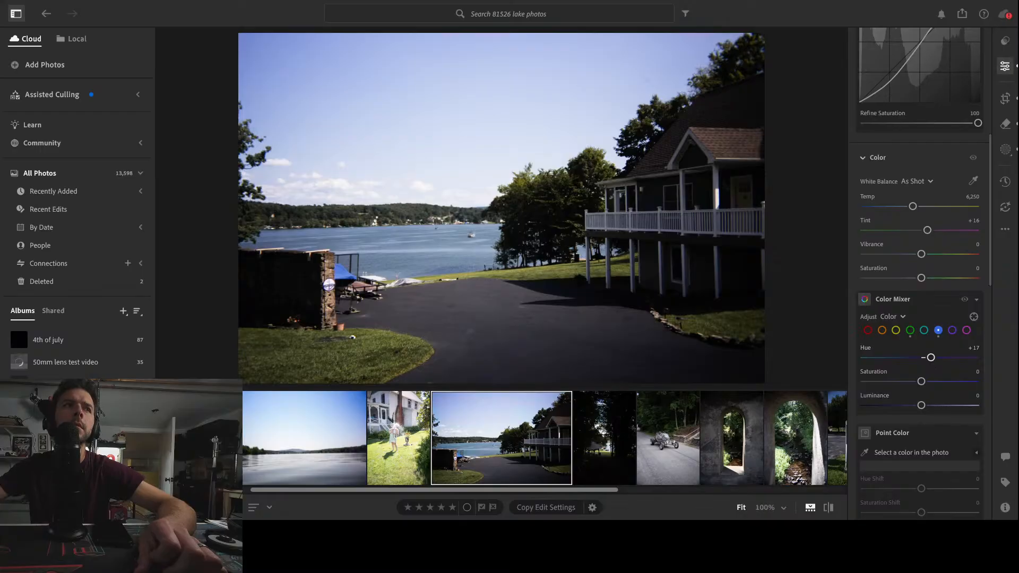
pyautogui.moveTo(931, 358); pyautogui.dragTo(929, 358)
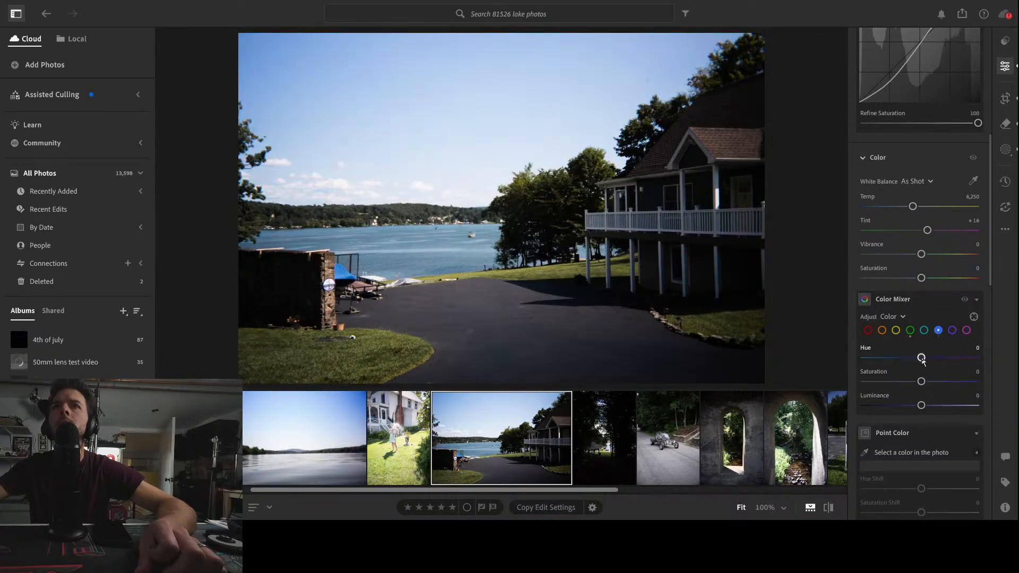
pyautogui.press('Left')
pyautogui.press('Right')
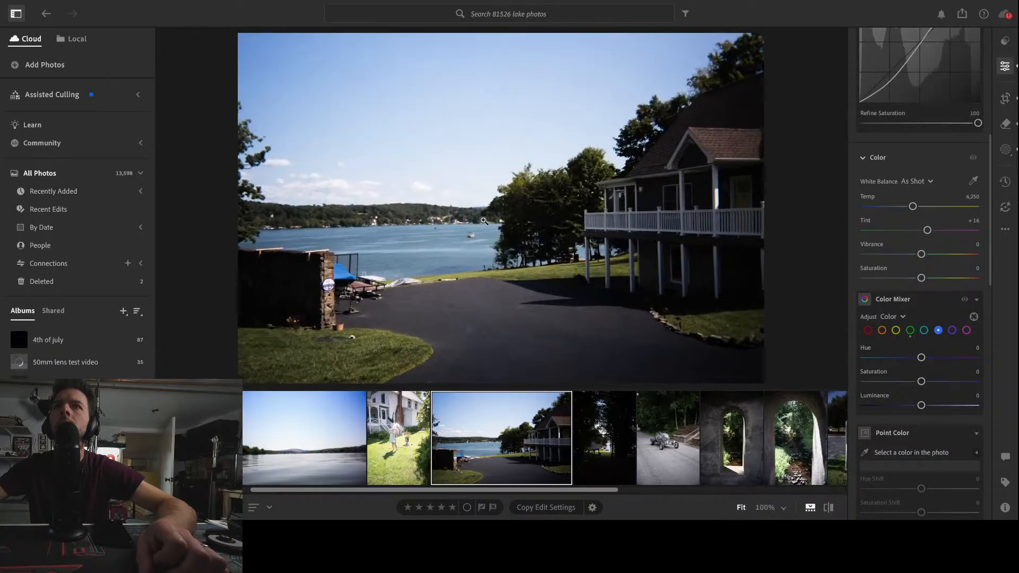
pyautogui.click(458, 259)
pyautogui.moveTo(529, 282); pyautogui.dragTo(516, 206)
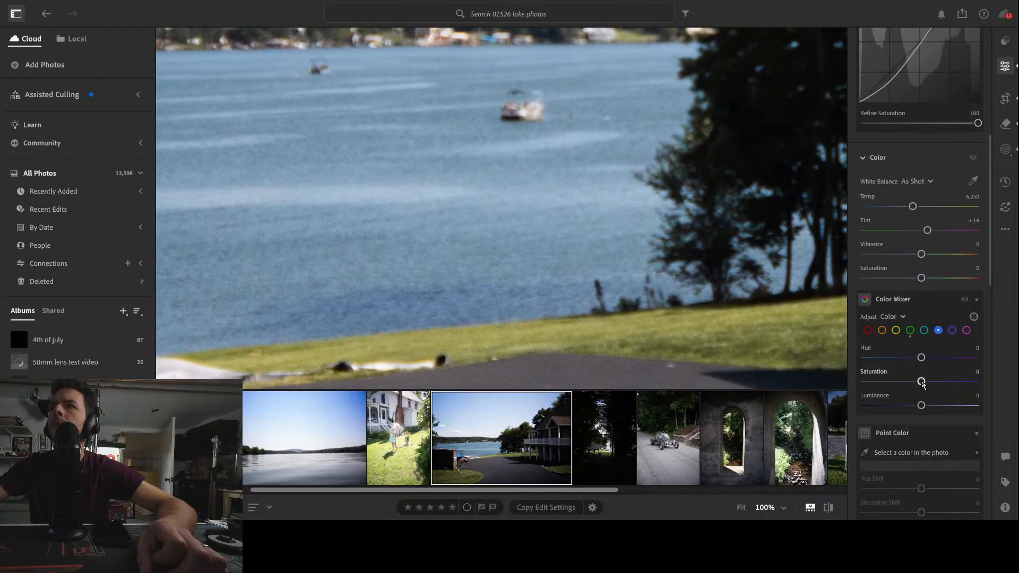
pyautogui.moveTo(922, 359); pyautogui.dragTo(894, 361)
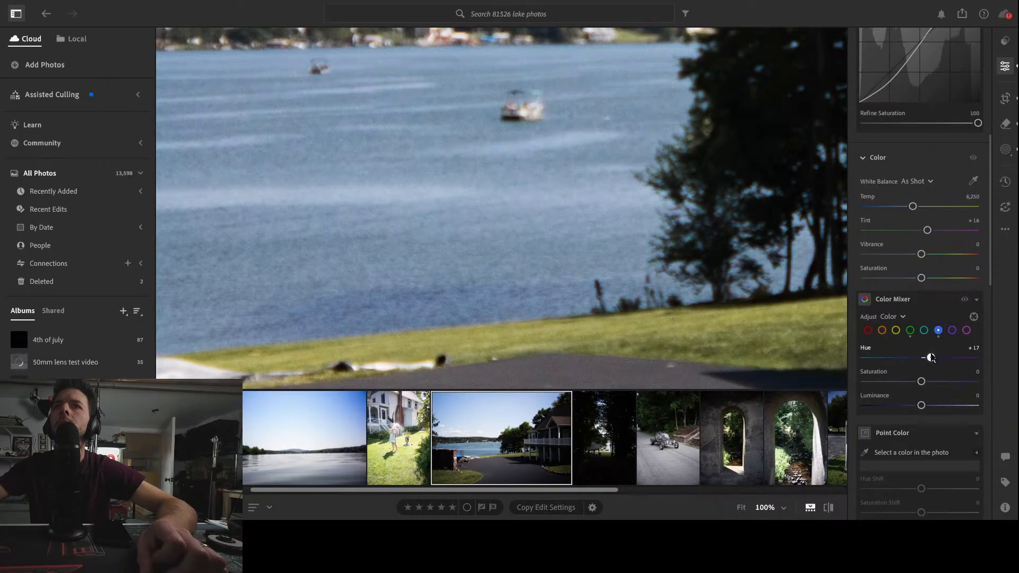
pyautogui.moveTo(933, 359); pyautogui.dragTo(932, 359)
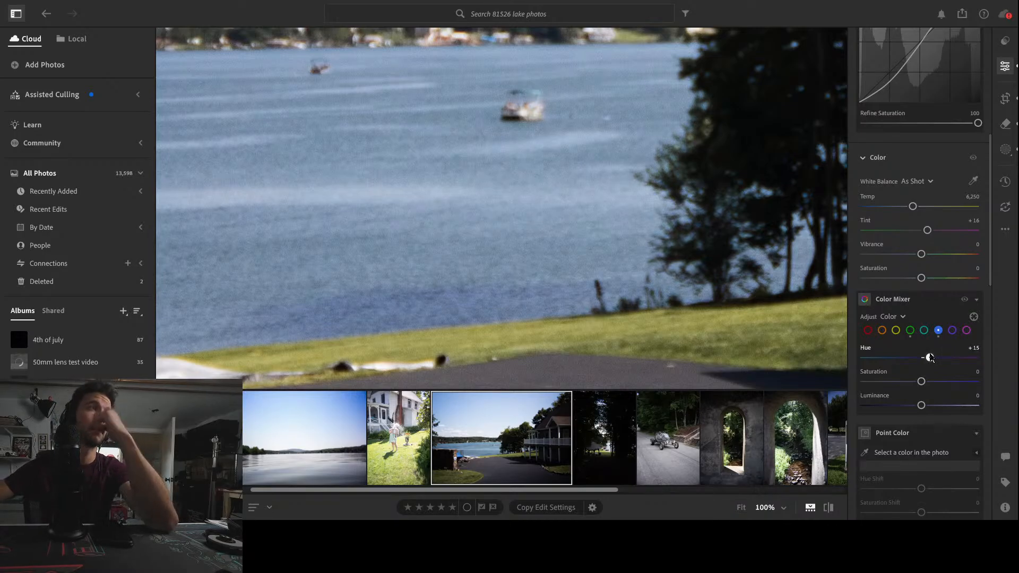
pyautogui.moveTo(932, 358); pyautogui.dragTo(914, 359)
pyautogui.click(525, 202)
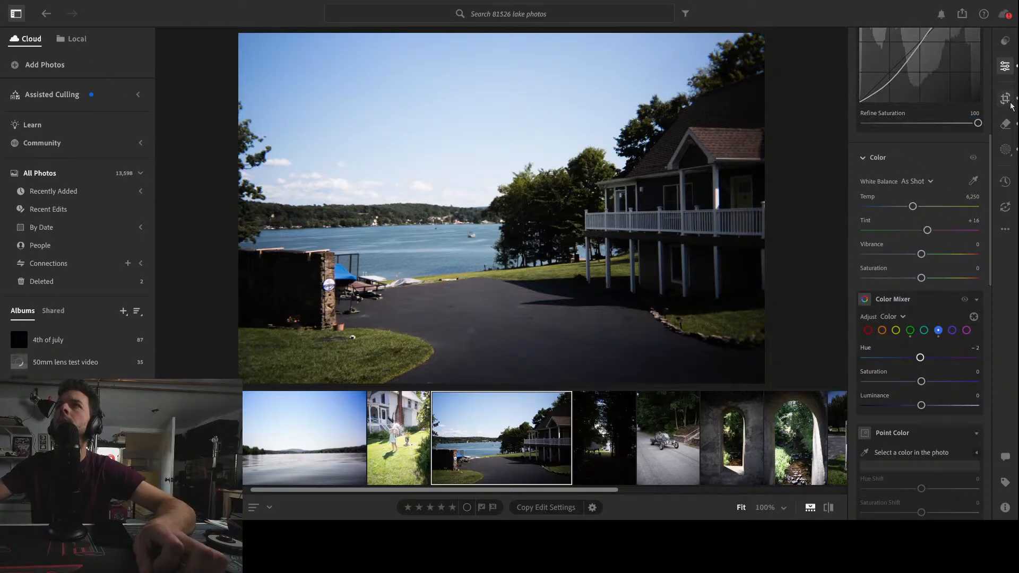
# Create a new Objects mask by brushing over the house to select it
pyautogui.click(1009, 145)
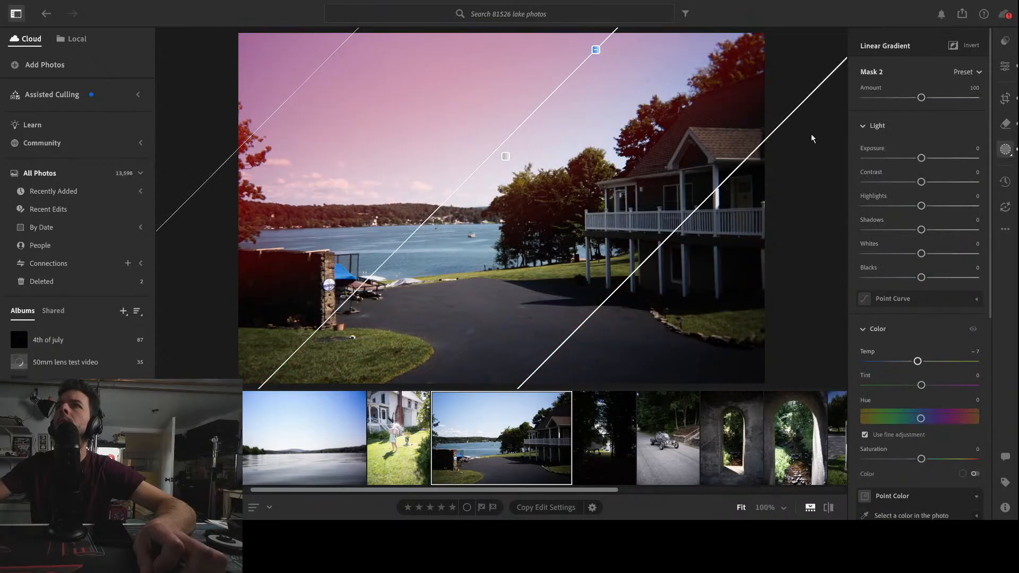
pyautogui.click(850, 164)
pyautogui.moveTo(592, 241)
pyautogui.mouseDown()
pyautogui.moveTo(685, 139)
pyautogui.moveTo(753, 90)
pyautogui.moveTo(743, 277)
pyautogui.moveTo(619, 271)
pyautogui.moveTo(711, 176)
pyautogui.moveTo(695, 263)
pyautogui.mouseUp()
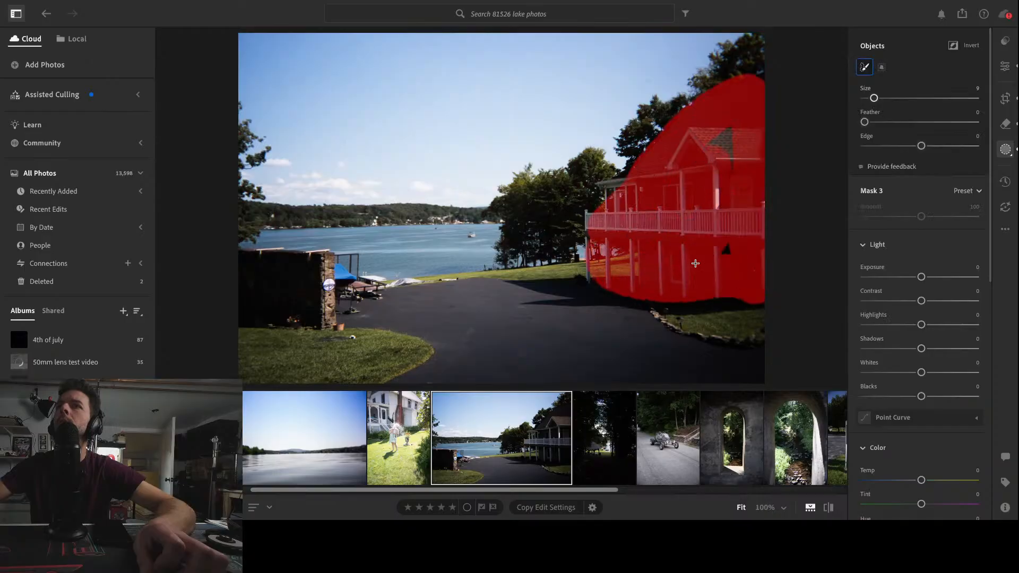
pyautogui.moveTo(668, 176); pyautogui.dragTo(591, 191)
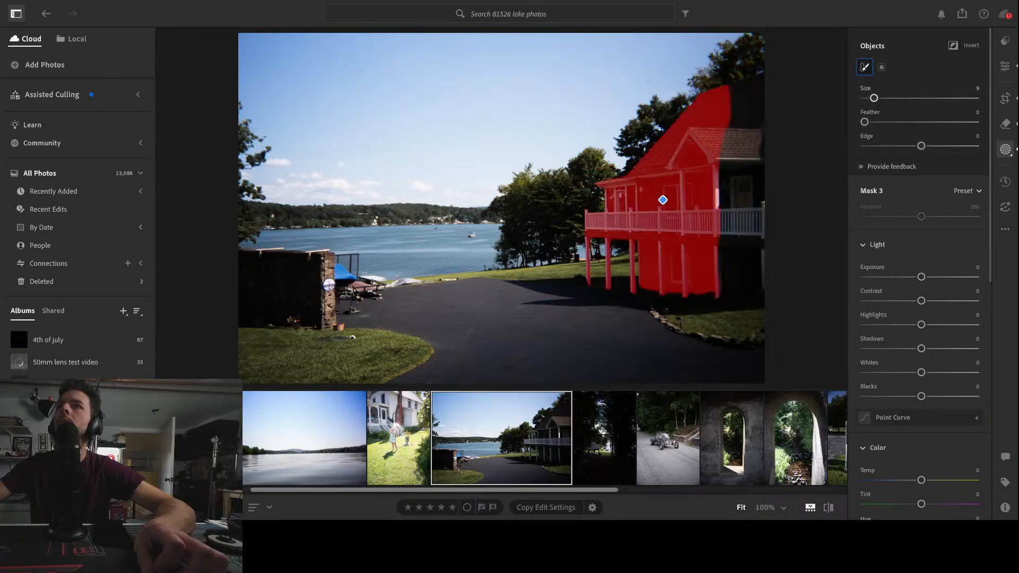
pyautogui.moveTo(739, 99)
pyautogui.mouseDown()
pyautogui.moveTo(765, 144)
pyautogui.moveTo(769, 285)
pyautogui.moveTo(715, 272)
pyautogui.moveTo(733, 109)
pyautogui.moveTo(738, 233)
pyautogui.mouseUp()
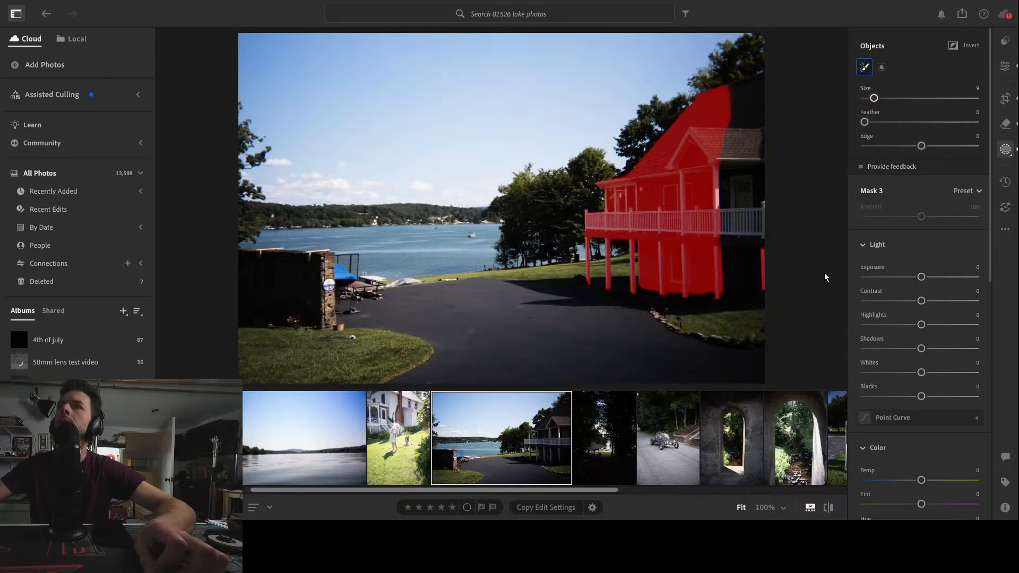
# Paint with a brush to add the house's roof and right side to the mask
pyautogui.press('b')
pyautogui.moveTo(729, 97); pyautogui.dragTo(767, 85)
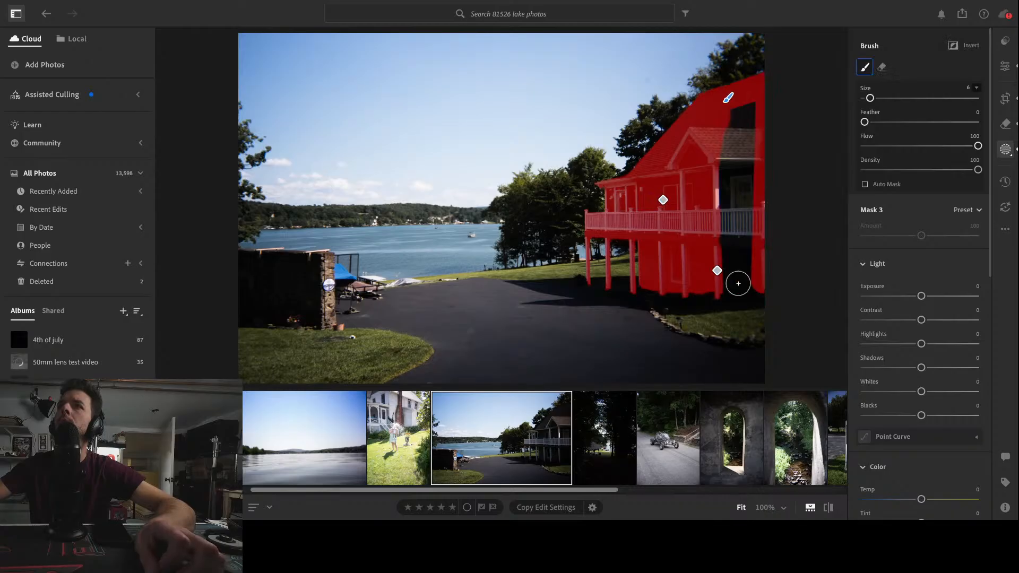
pyautogui.click(717, 271)
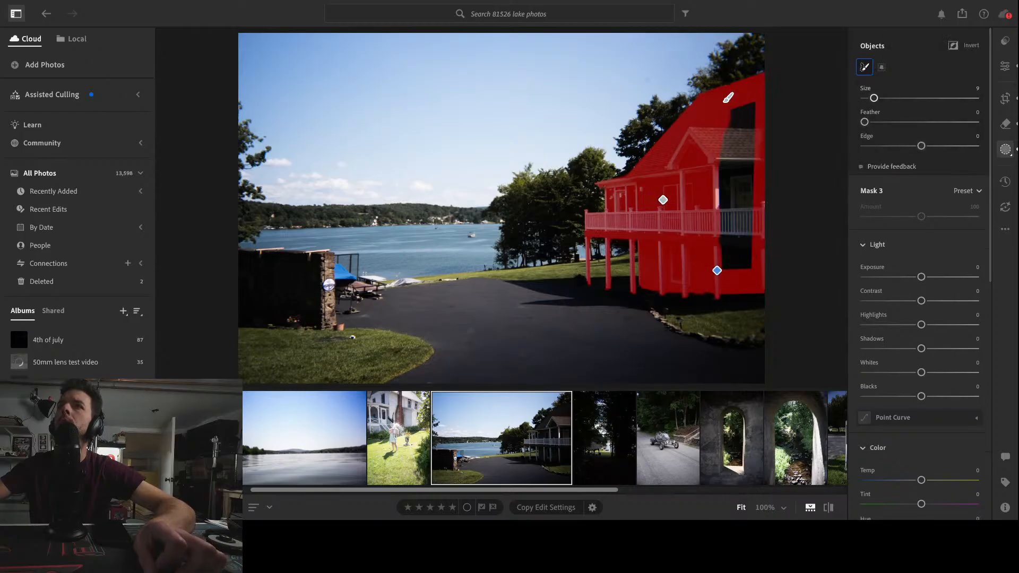
pyautogui.moveTo(732, 255)
pyautogui.mouseDown()
pyautogui.moveTo(741, 198)
pyautogui.moveTo(750, 112)
pyautogui.mouseUp()
pyautogui.moveTo(728, 98)
pyautogui.mouseDown()
pyautogui.moveTo(727, 141)
pyautogui.moveTo(746, 157)
pyautogui.moveTo(726, 208)
pyautogui.moveTo(755, 262)
pyautogui.mouseUp()
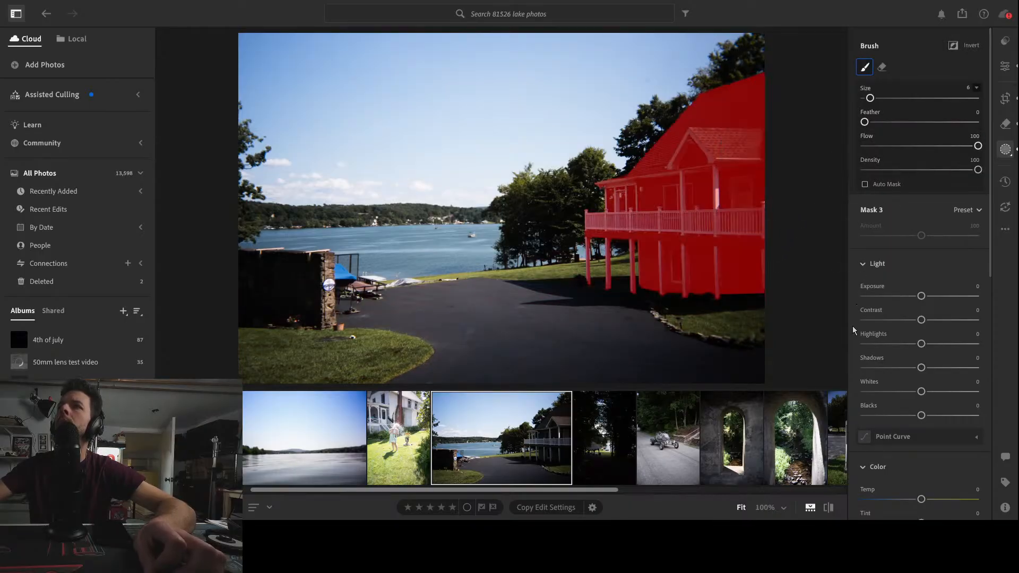
# Fade the house mask toward its base with a linear gradient and set its Shadows to +64
pyautogui.press('m')
pyautogui.moveTo(650, 311); pyautogui.dragTo(644, 250)
pyautogui.moveTo(652, 216); pyautogui.dragTo(653, 226)
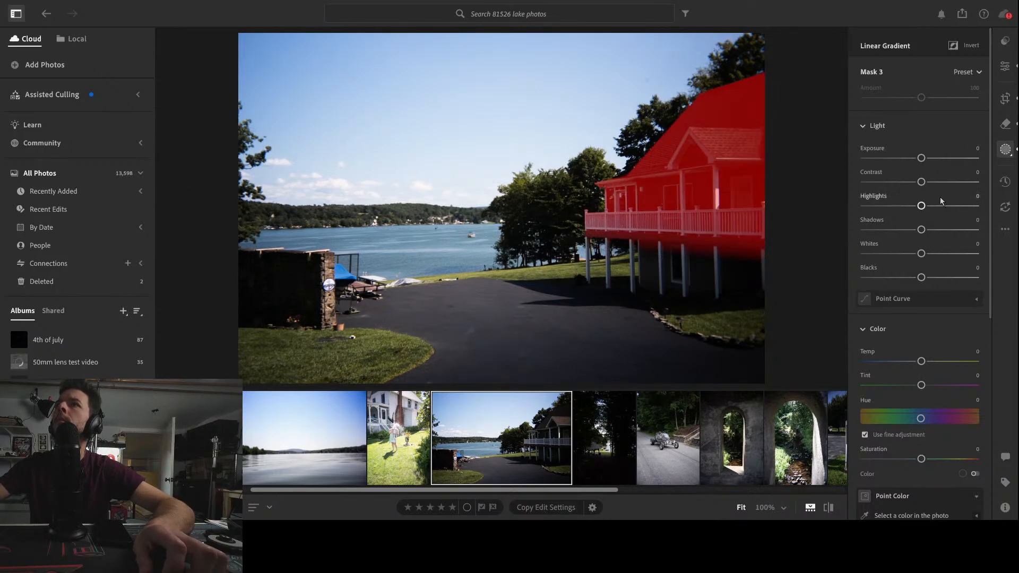
pyautogui.moveTo(922, 230); pyautogui.dragTo(956, 230)
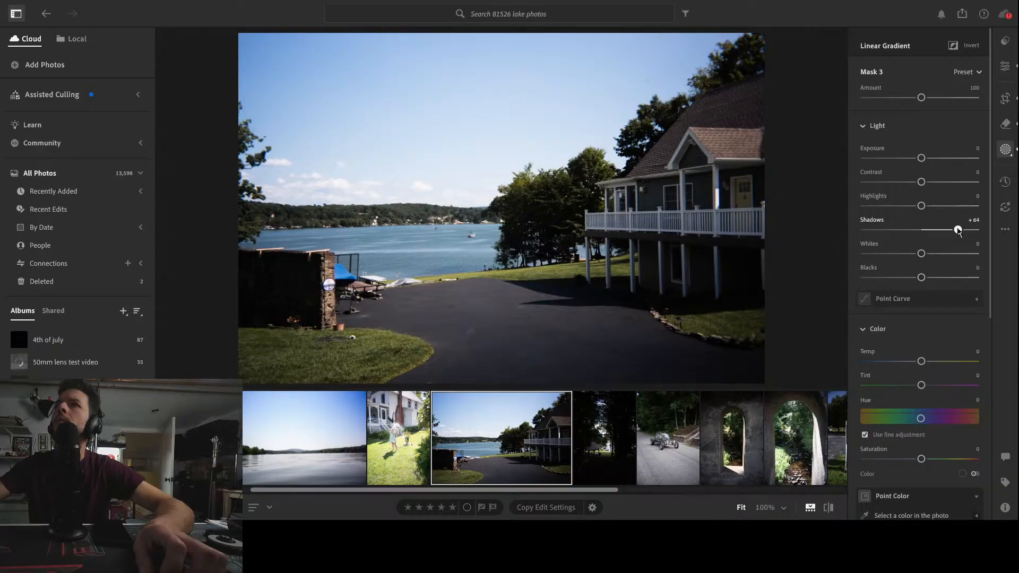
# Set the house mask's Highlights to +41 and Shadows to +62, then leave masking
pyautogui.moveTo(959, 232); pyautogui.dragTo(946, 210)
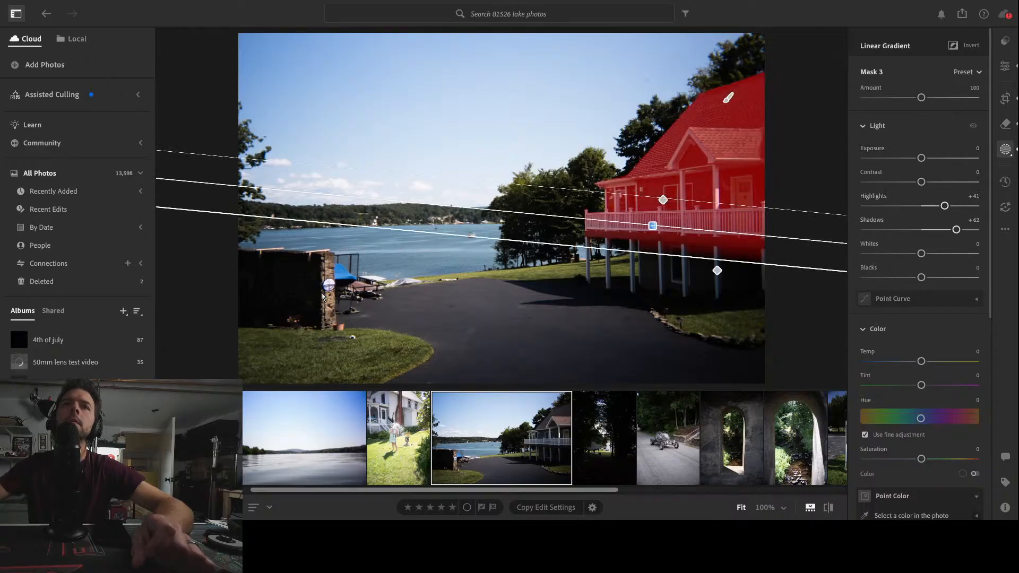
pyautogui.click(1006, 66)
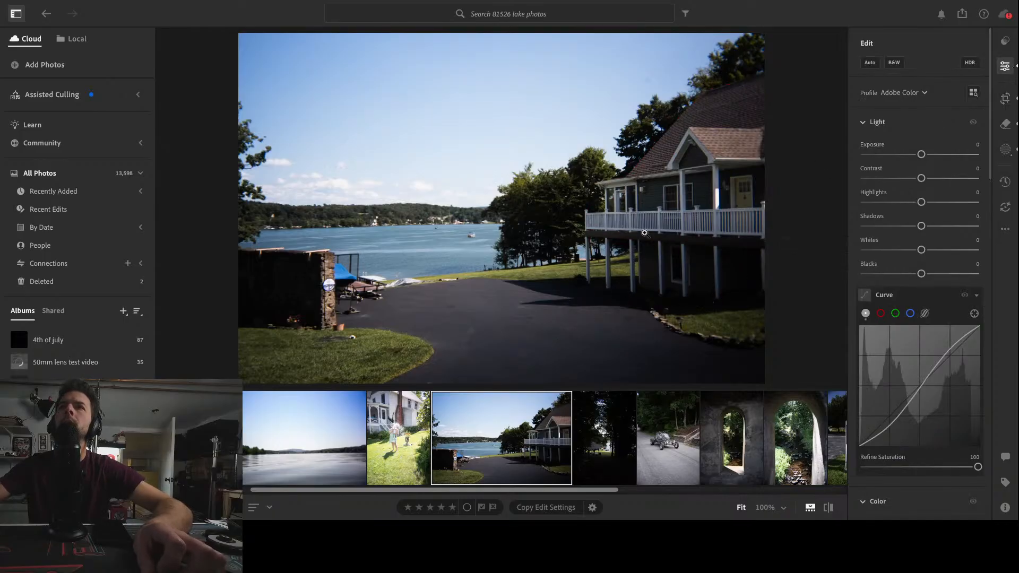
# Crop the lake house photo slightly from the lower-left corner at 3 x 2
pyautogui.click(1005, 98)
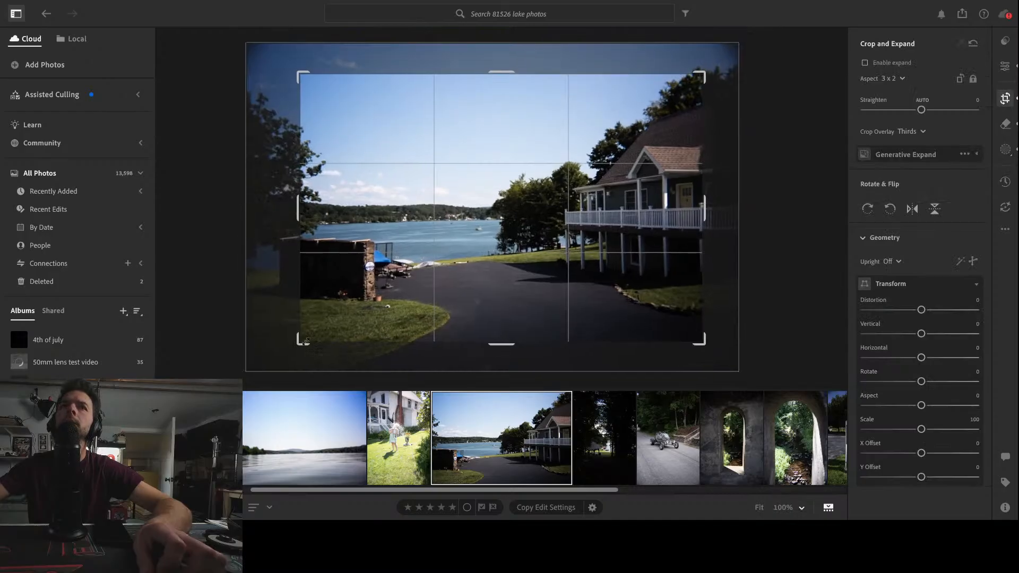
pyautogui.moveTo(305, 340)
pyautogui.mouseDown()
pyautogui.moveTo(319, 334)
pyautogui.moveTo(317, 344)
pyautogui.mouseUp()
pyautogui.press('Return')
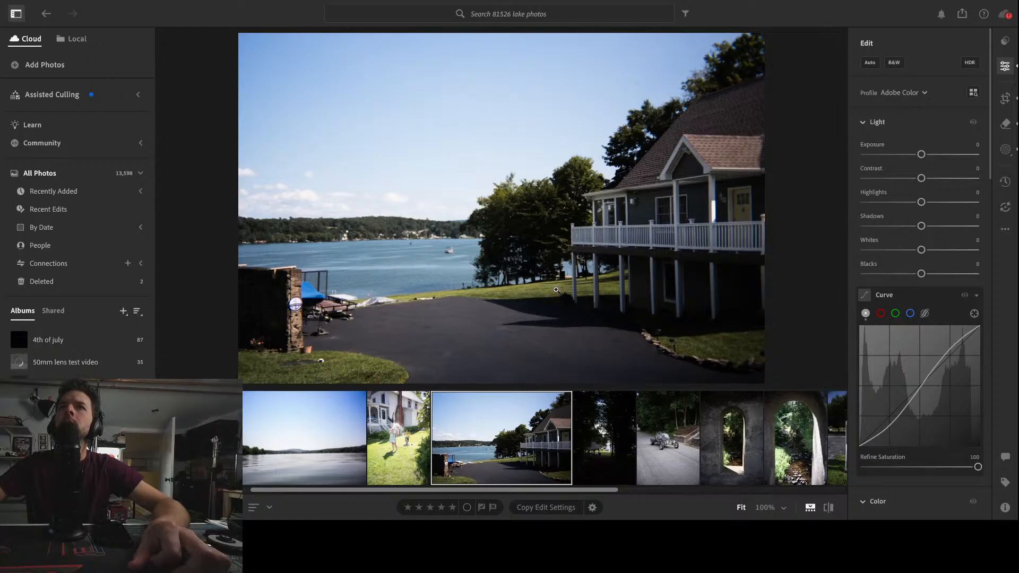
# Move to the next photo, the dark gazebo shot, and crop it tighter at 2 x 3
pyautogui.press('Right')
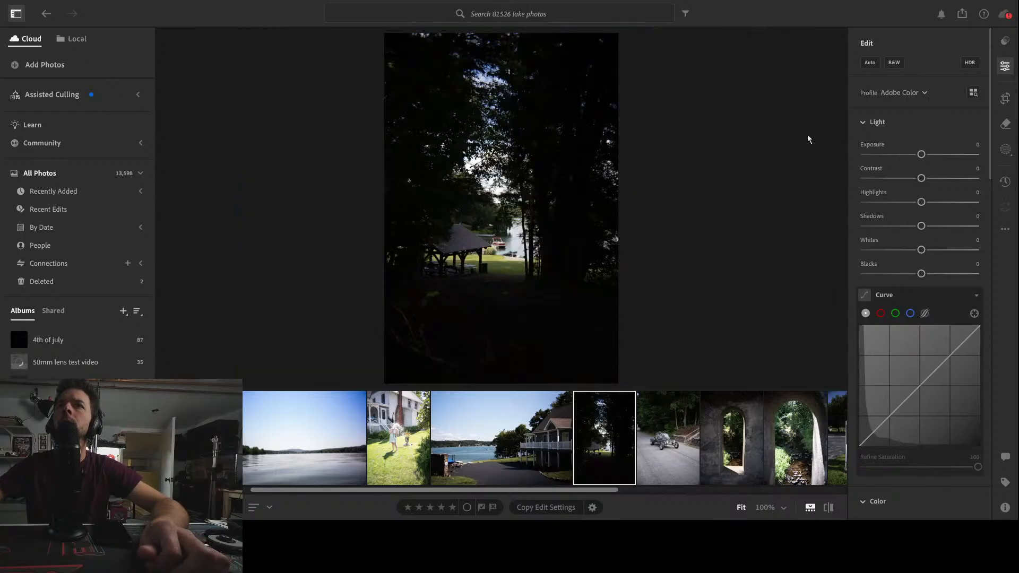
pyautogui.press('c')
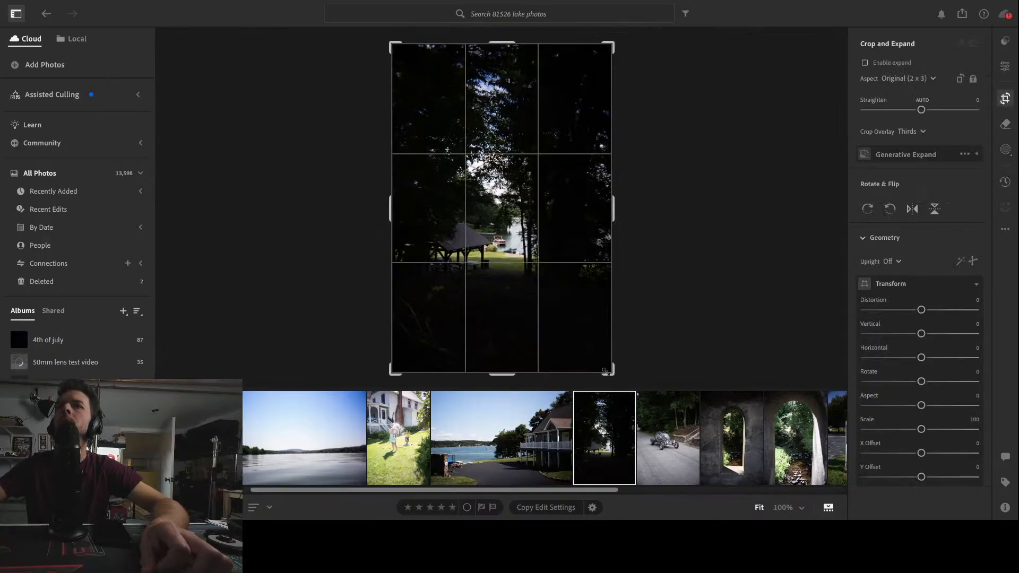
pyautogui.moveTo(398, 78); pyautogui.dragTo(416, 69)
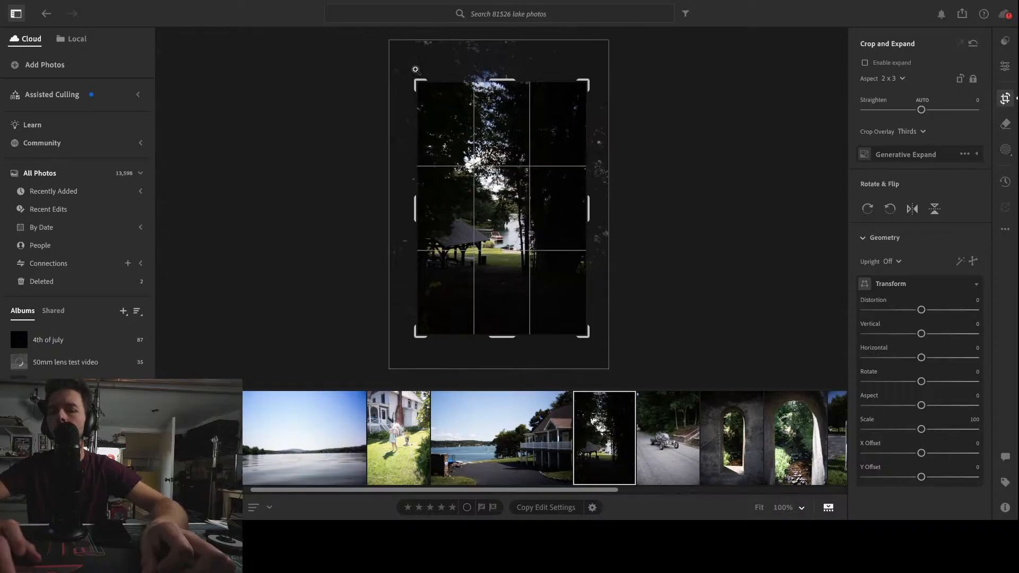
pyautogui.press('Return')
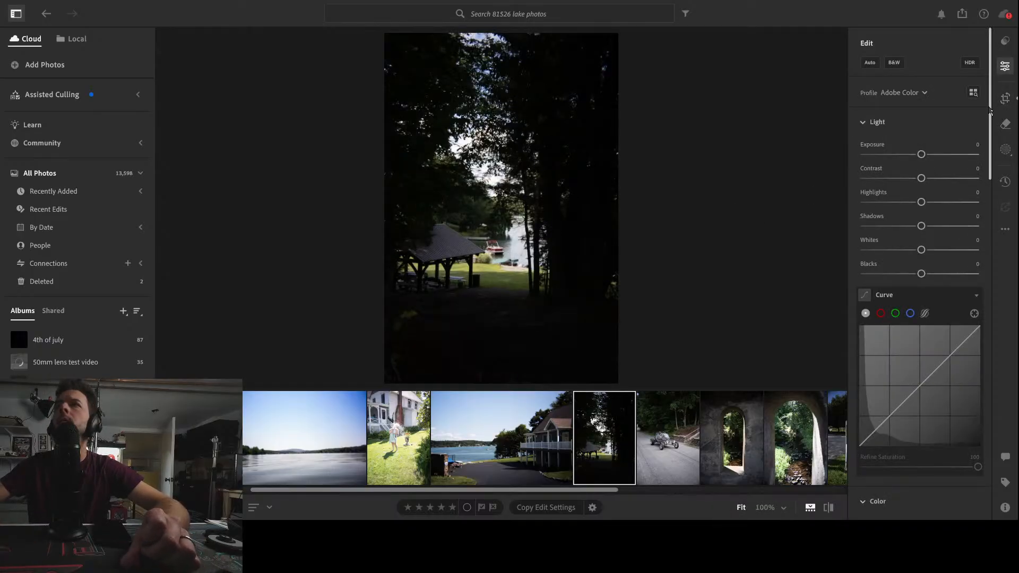
# Reposition the crop frame on the gazebo photo
pyautogui.press('c')
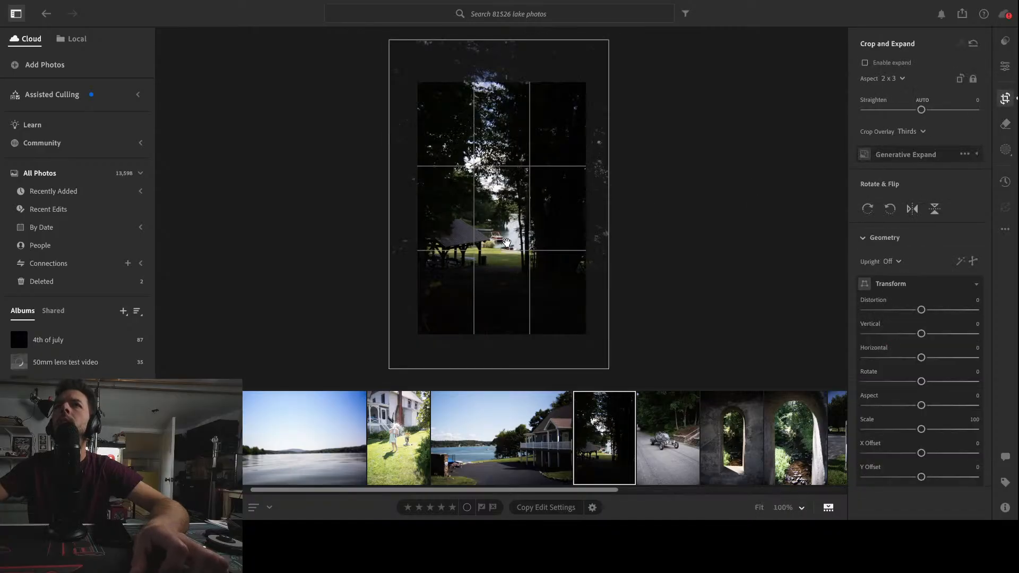
pyautogui.moveTo(520, 244); pyautogui.dragTo(518, 240)
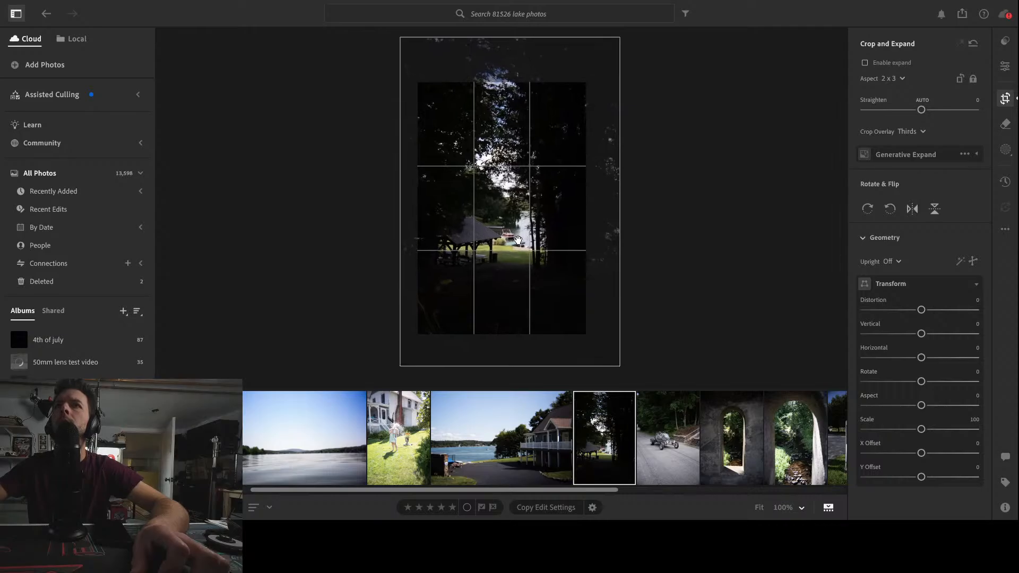
pyautogui.press('Return')
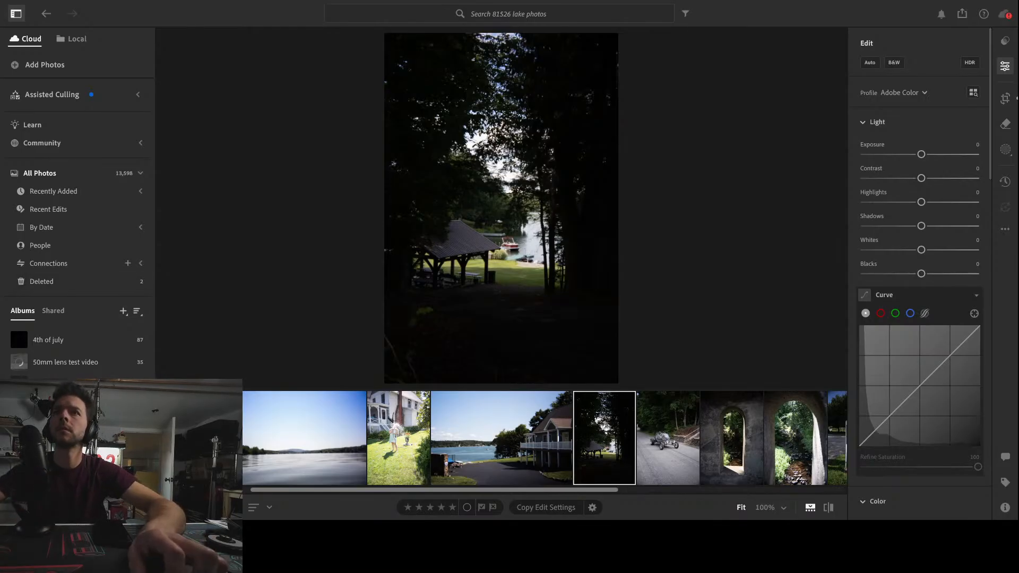
# Add a radial gradient mask over the gazebo and lake view with Feather 56
pyautogui.click(517, 248)
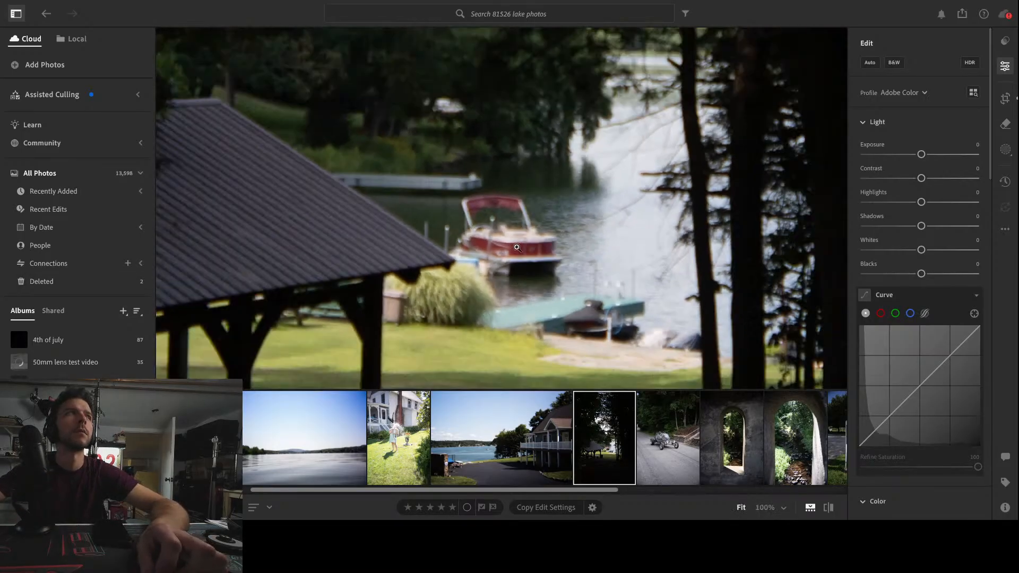
pyautogui.click(517, 248)
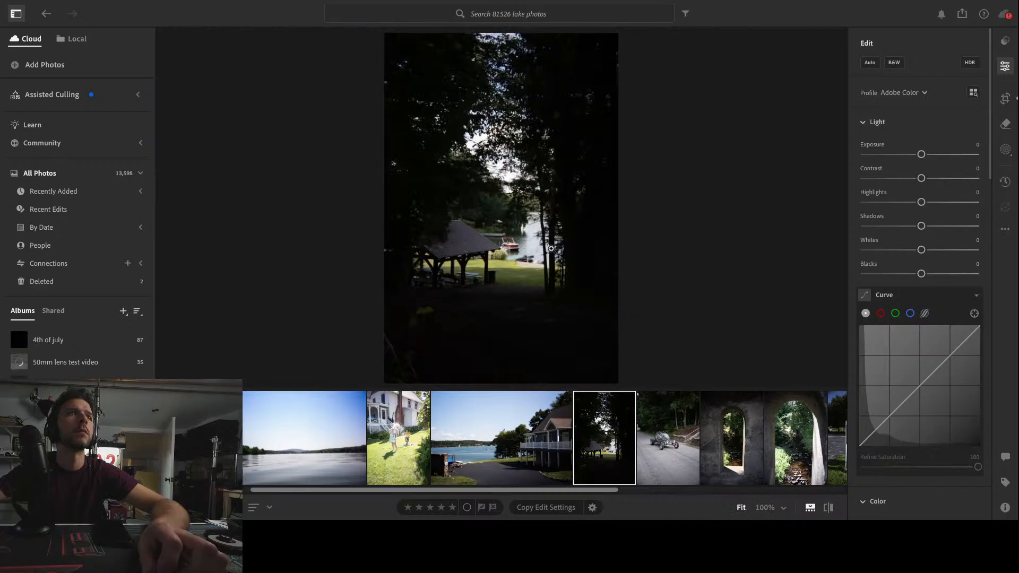
pyautogui.click(1006, 151)
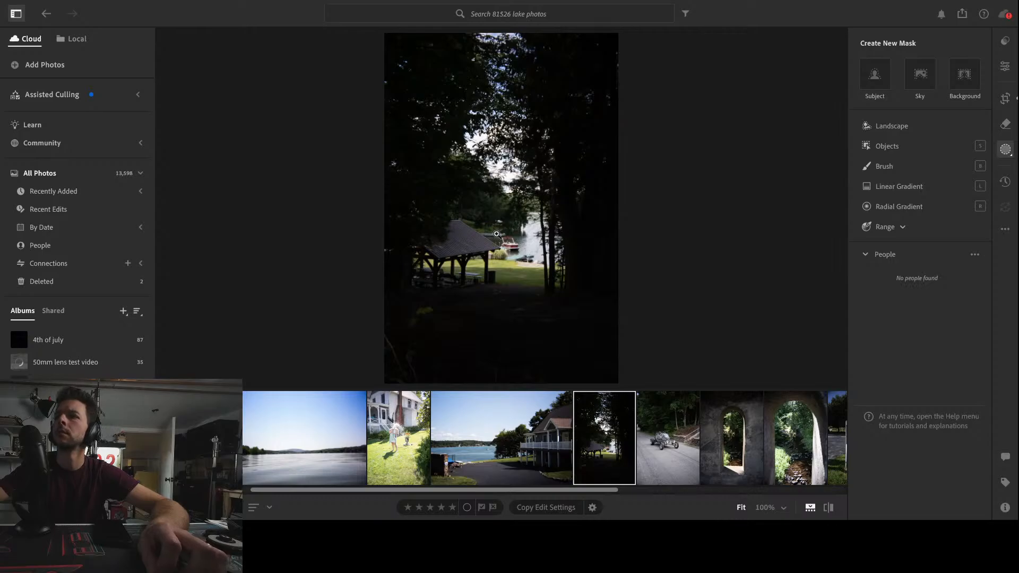
pyautogui.click(887, 208)
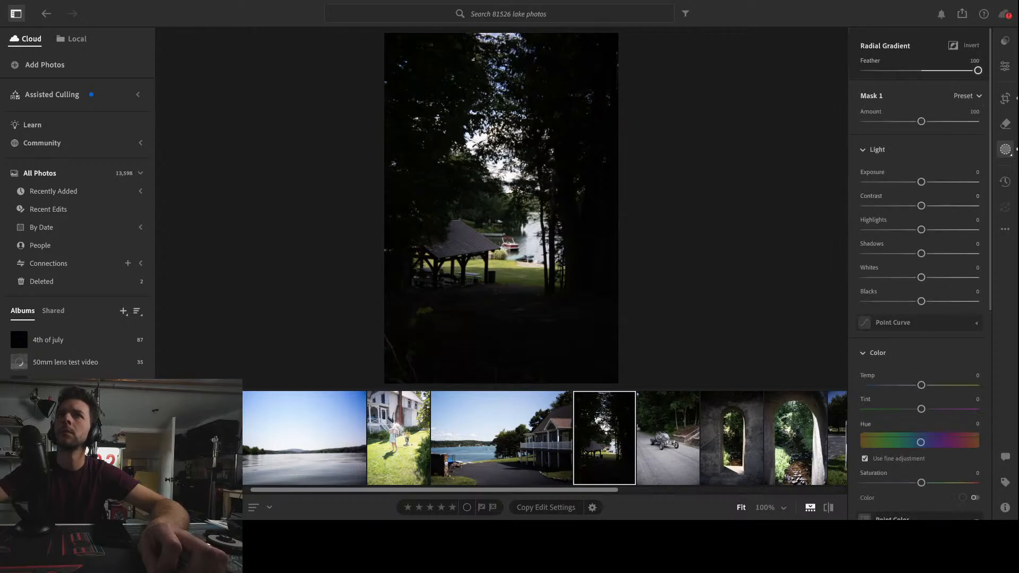
pyautogui.moveTo(496, 228); pyautogui.dragTo(589, 335)
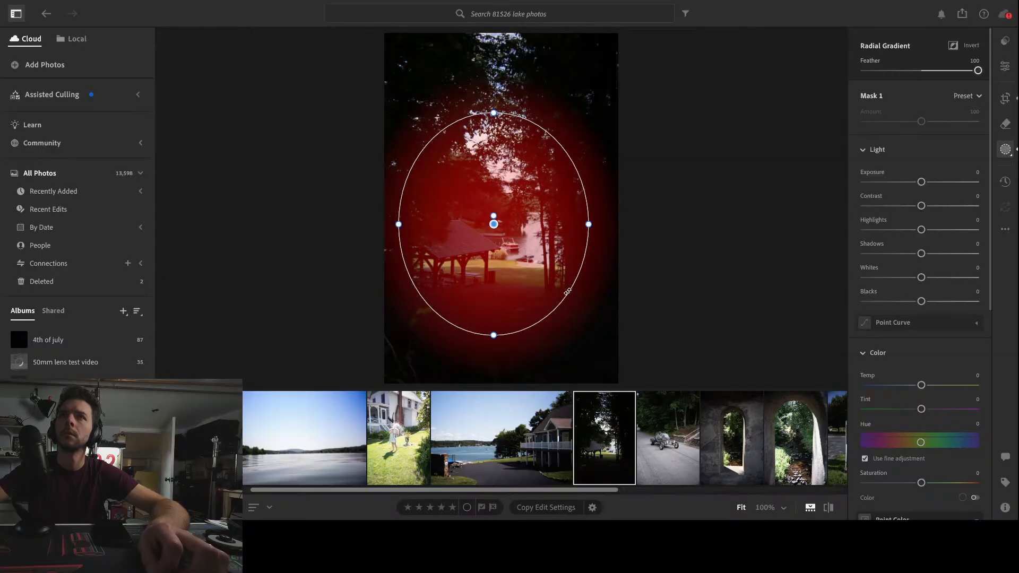
pyautogui.moveTo(590, 224); pyautogui.dragTo(570, 224)
pyautogui.moveTo(495, 225); pyautogui.dragTo(570, 223)
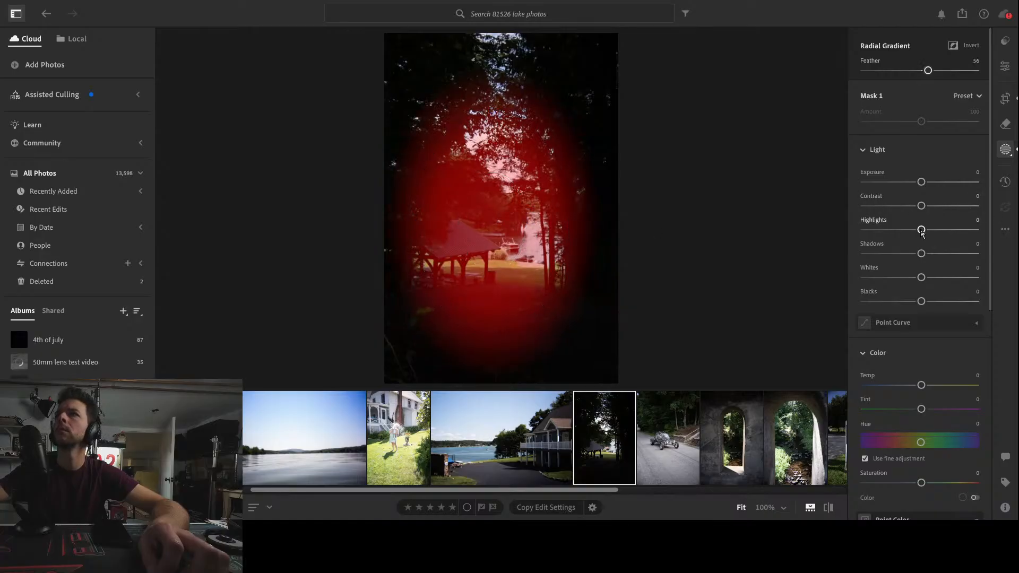
# Set the radial mask's Highlights to +11 and Temp to +21
pyautogui.moveTo(914, 231); pyautogui.dragTo(918, 205)
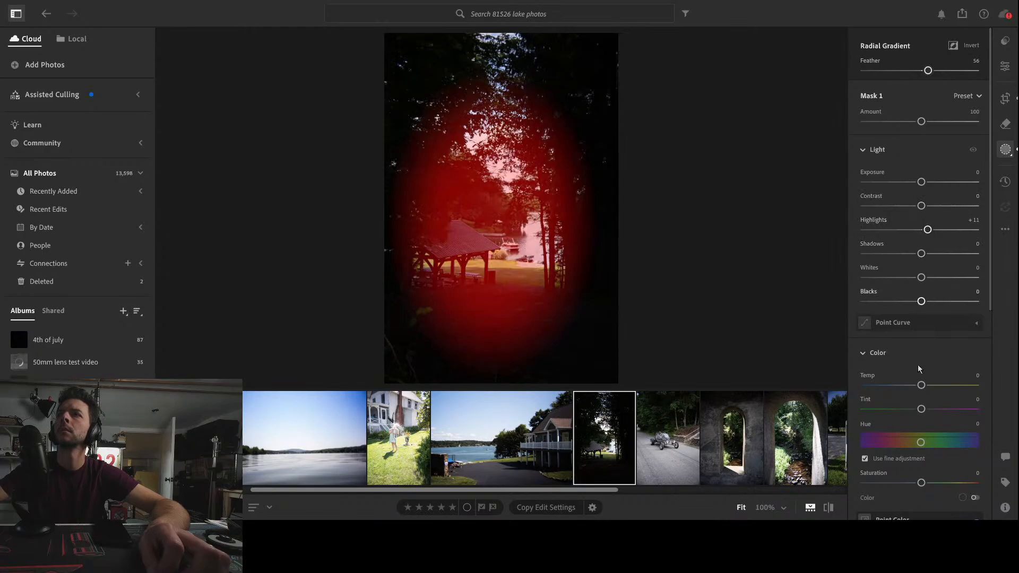
pyautogui.moveTo(922, 389); pyautogui.dragTo(955, 389)
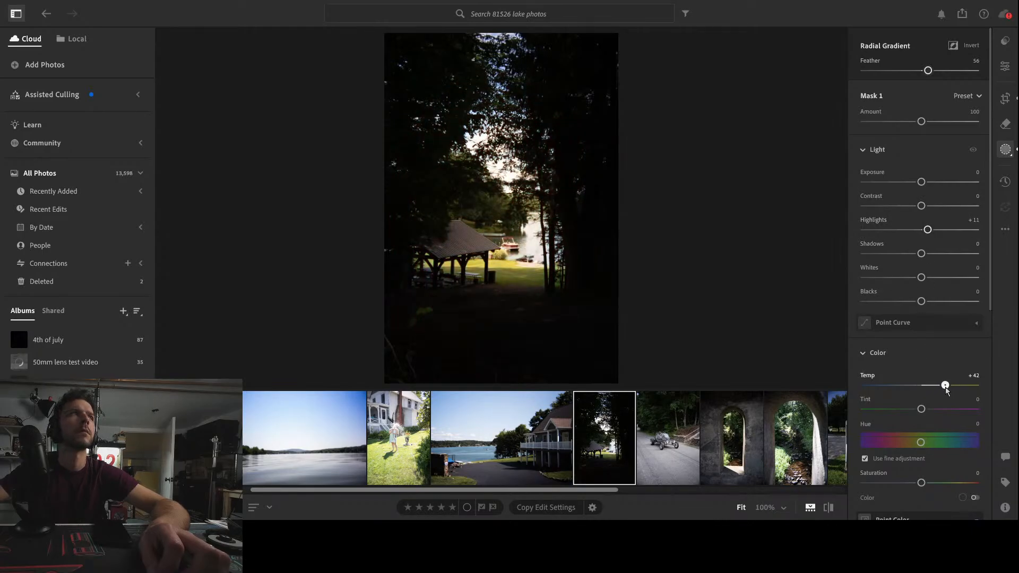
pyautogui.moveTo(955, 390); pyautogui.dragTo(936, 390)
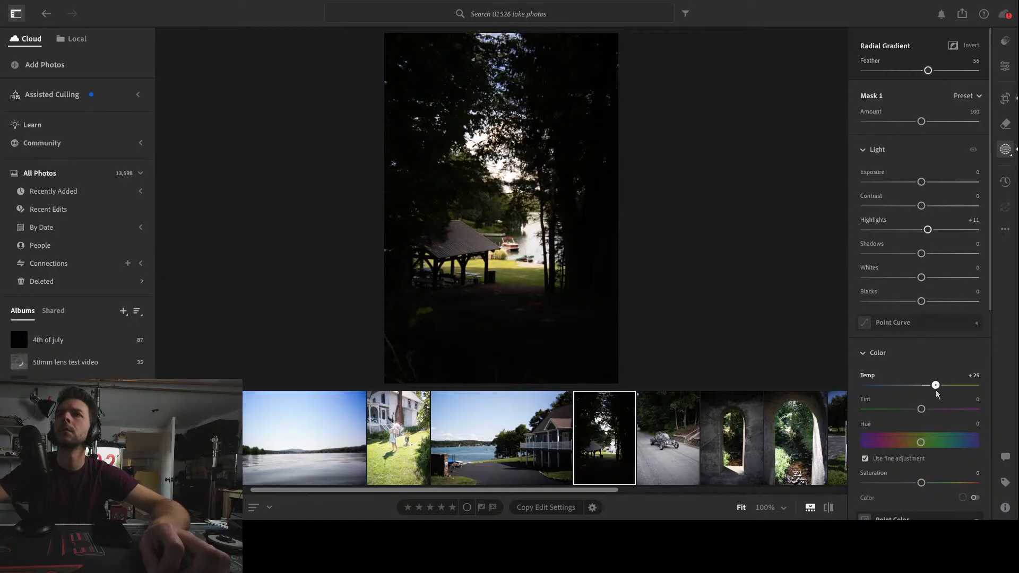
pyautogui.moveTo(935, 390); pyautogui.dragTo(934, 390)
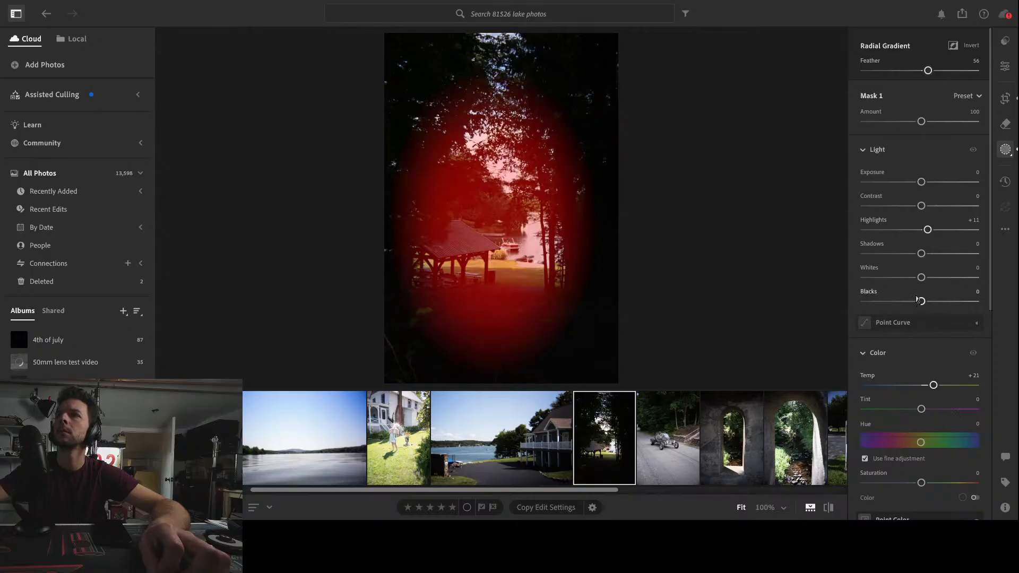
# Set the radial mask's Shadows to +18 and Contrast to +8
pyautogui.moveTo(921, 254); pyautogui.dragTo(934, 259)
pyautogui.moveTo(923, 205); pyautogui.dragTo(927, 205)
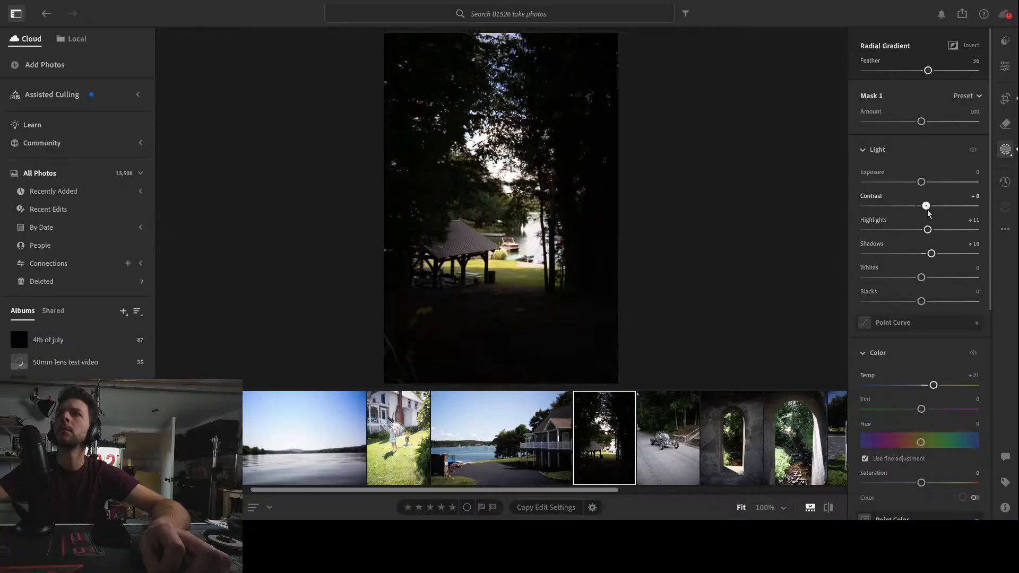
pyautogui.moveTo(929, 212); pyautogui.dragTo(929, 211)
# Reset the radial mask's Temp, Shadows and Highlights to zero
pyautogui.scroll(-5, 954, 326)
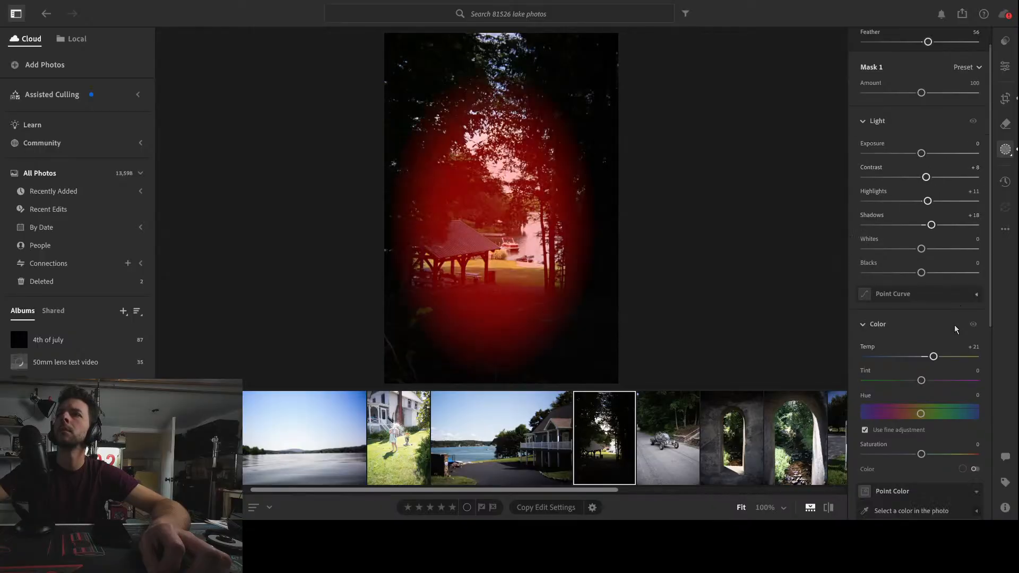
pyautogui.scroll(-3, 953, 327)
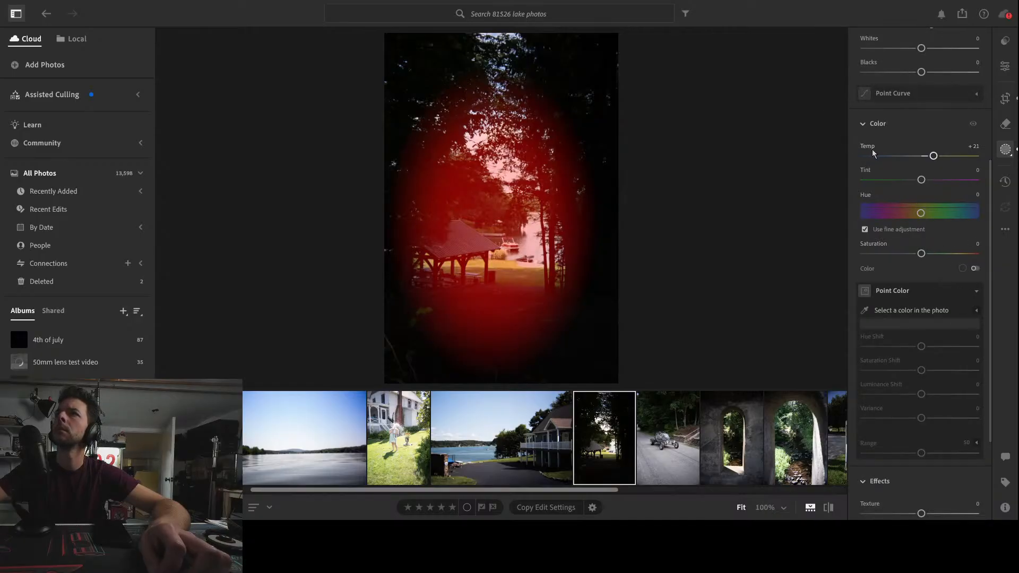
pyautogui.scroll(-1, 881, 115)
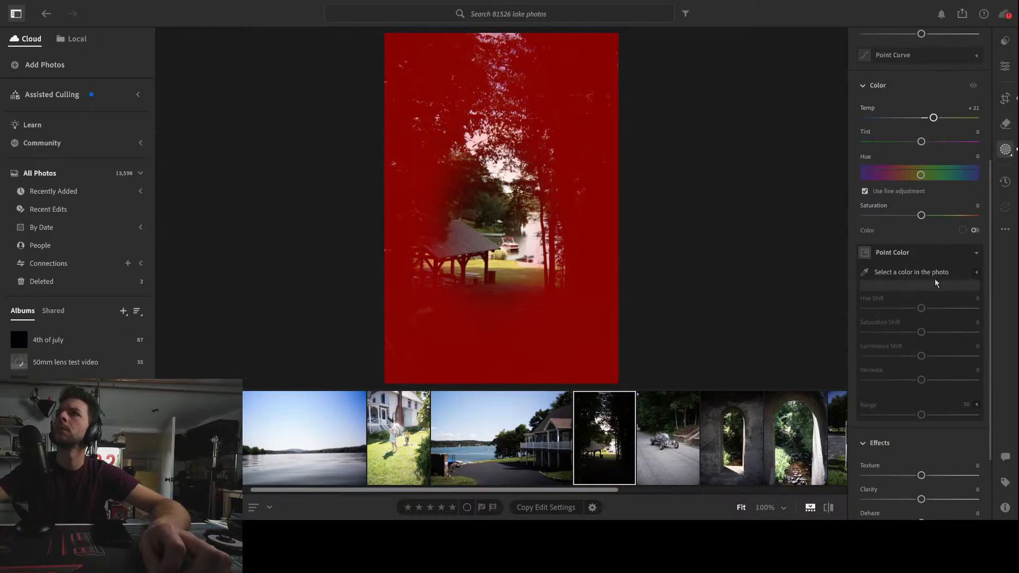
pyautogui.scroll(5, 936, 282)
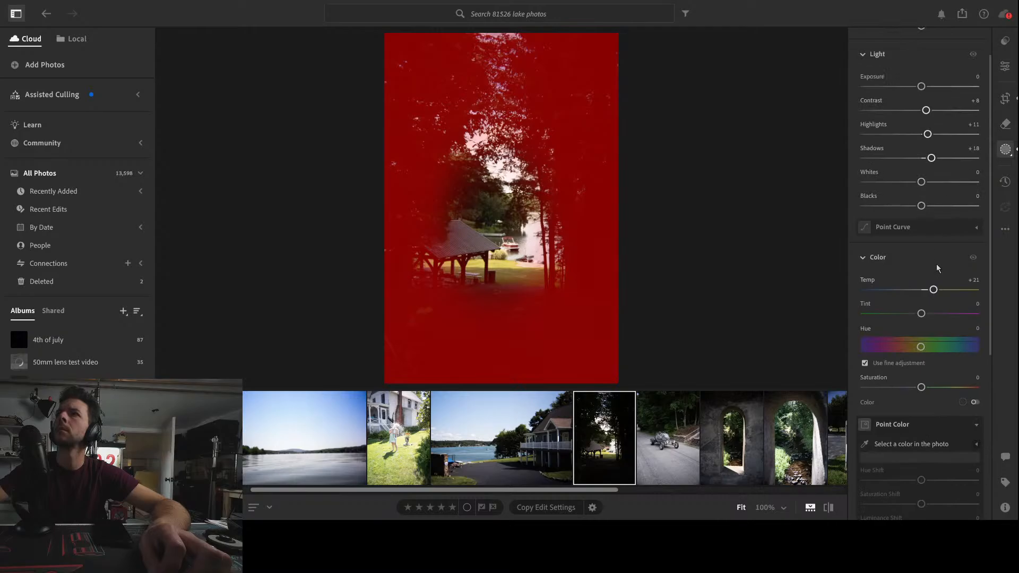
pyautogui.moveTo(922, 292)
pyautogui.mouseDown()
pyautogui.moveTo(866, 290)
pyautogui.moveTo(928, 290)
pyautogui.mouseUp()
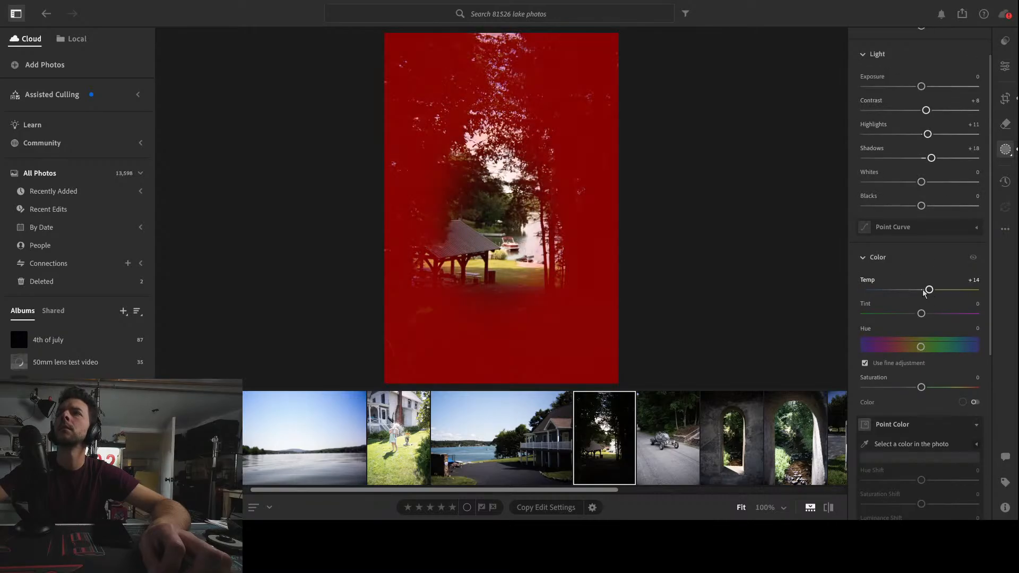
pyautogui.doubleClick(927, 291)
pyautogui.doubleClick(931, 158)
pyautogui.doubleClick(928, 135)
# Set the radial mask's Shadows to +30, Highlights to +14 and Contrast to -10
pyautogui.moveTo(923, 160); pyautogui.dragTo(960, 171)
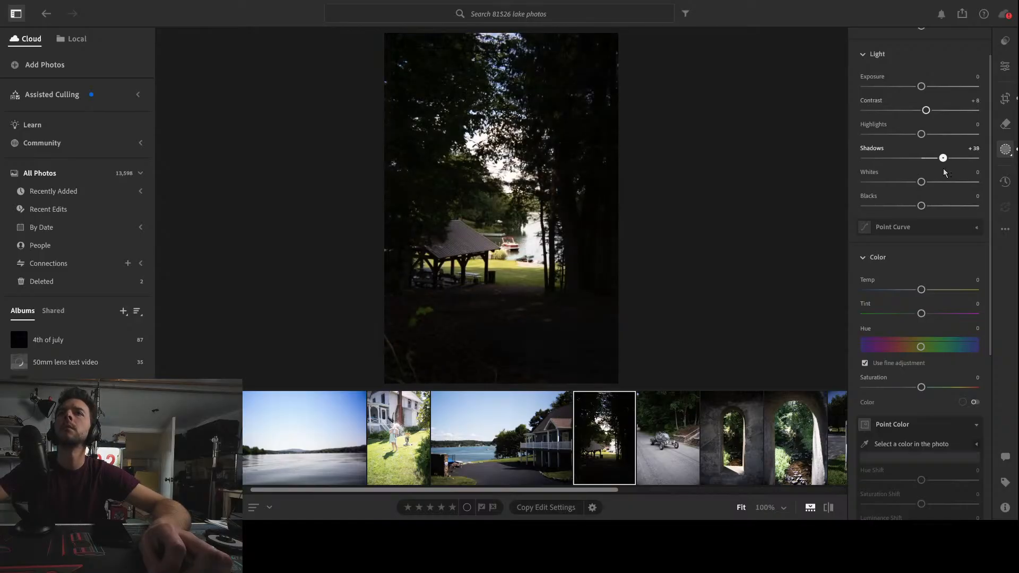
pyautogui.moveTo(921, 134)
pyautogui.mouseDown()
pyautogui.moveTo(952, 134)
pyautogui.moveTo(930, 136)
pyautogui.mouseUp()
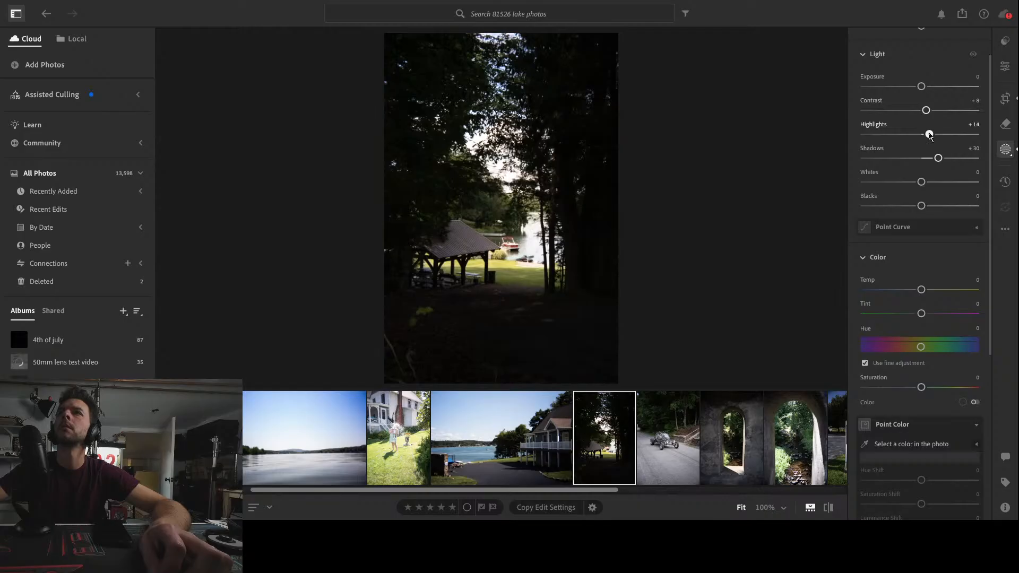
pyautogui.moveTo(927, 109); pyautogui.dragTo(921, 116)
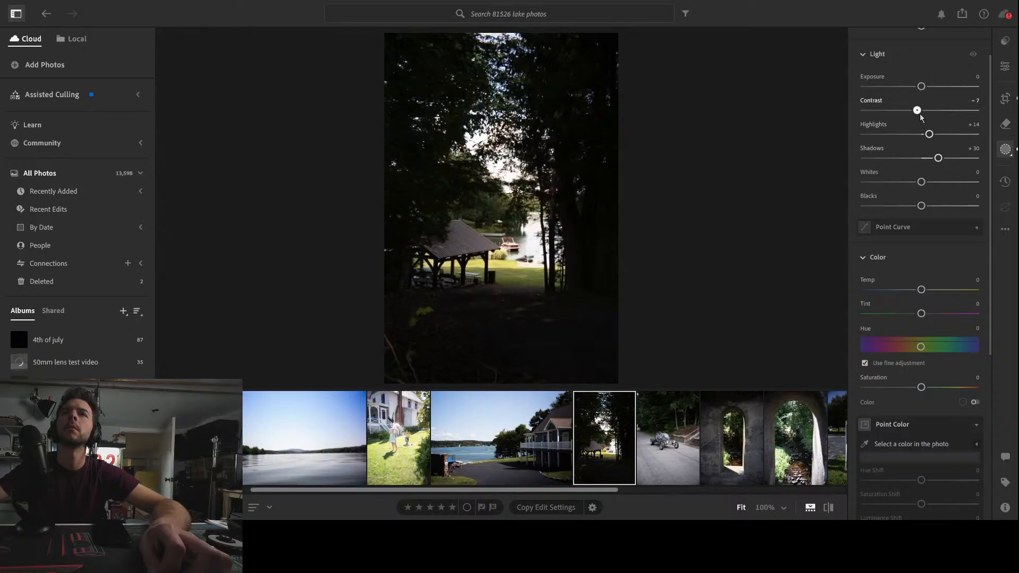
pyautogui.moveTo(922, 117); pyautogui.dragTo(920, 117)
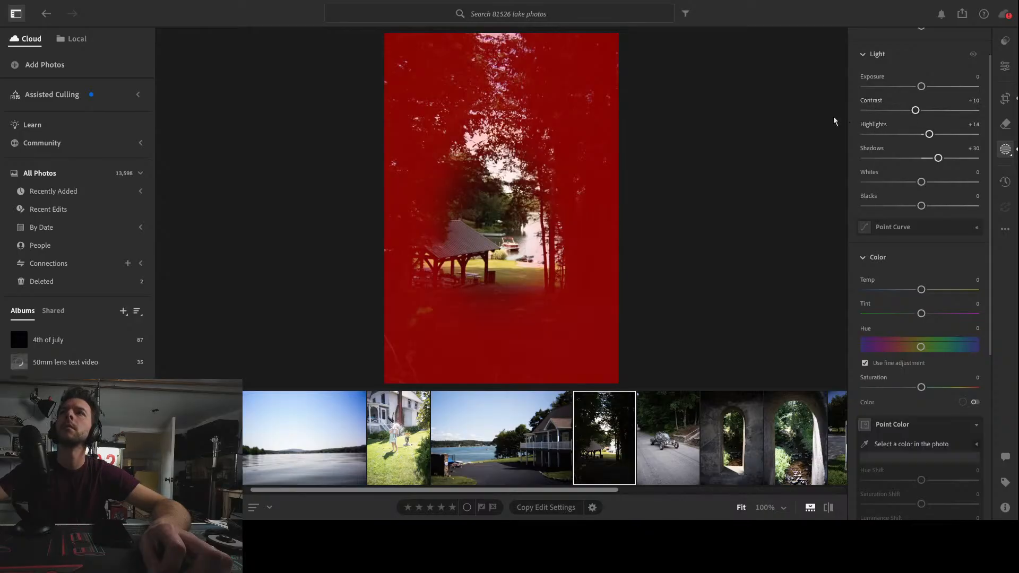
# Add a linear gradient mask over the foreground from the bottom up and set its Shadows to -39
pyautogui.press('l')
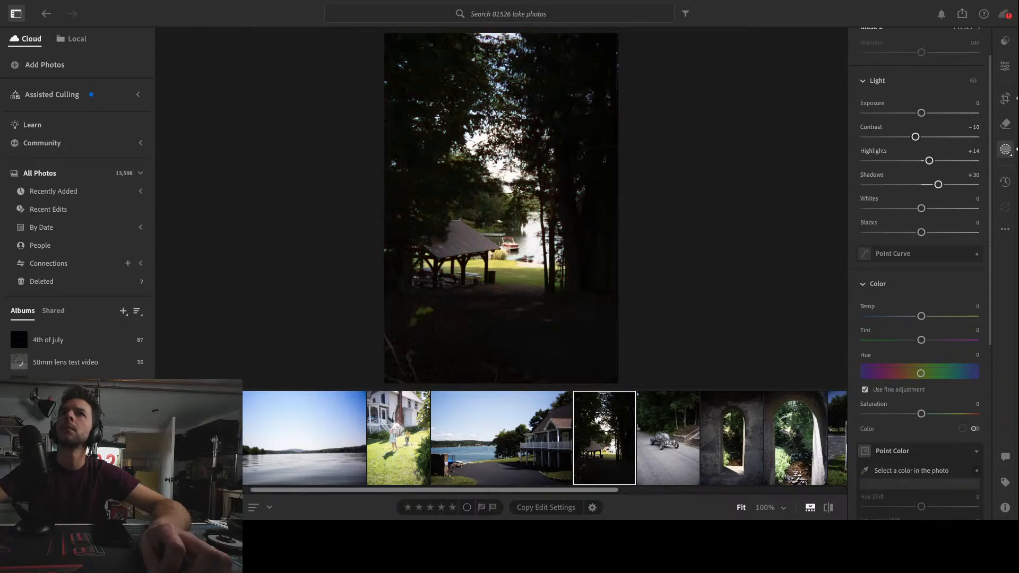
pyautogui.moveTo(531, 378); pyautogui.dragTo(596, 269)
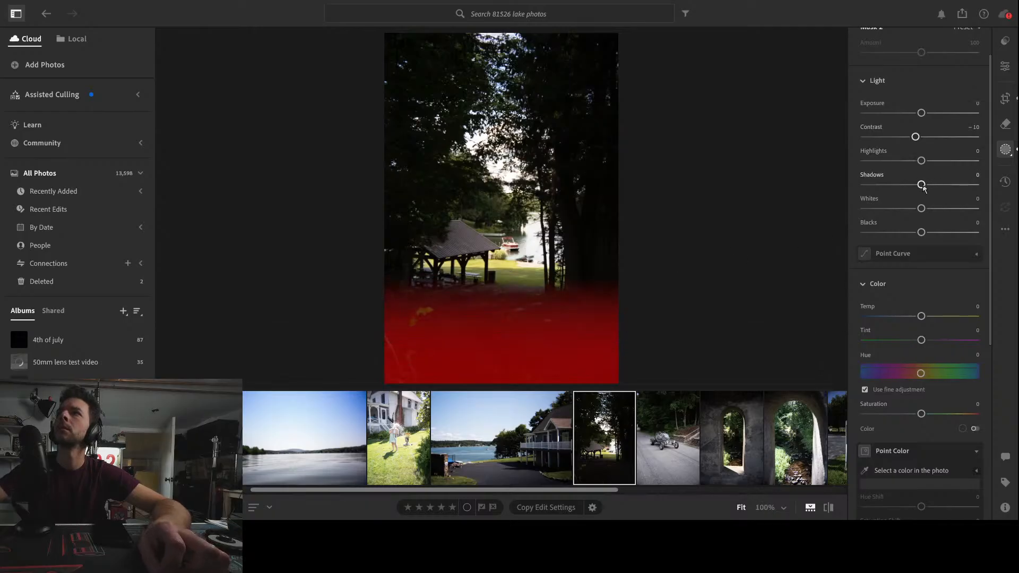
pyautogui.moveTo(938, 184); pyautogui.dragTo(902, 189)
pyautogui.scroll(1, 935, 122)
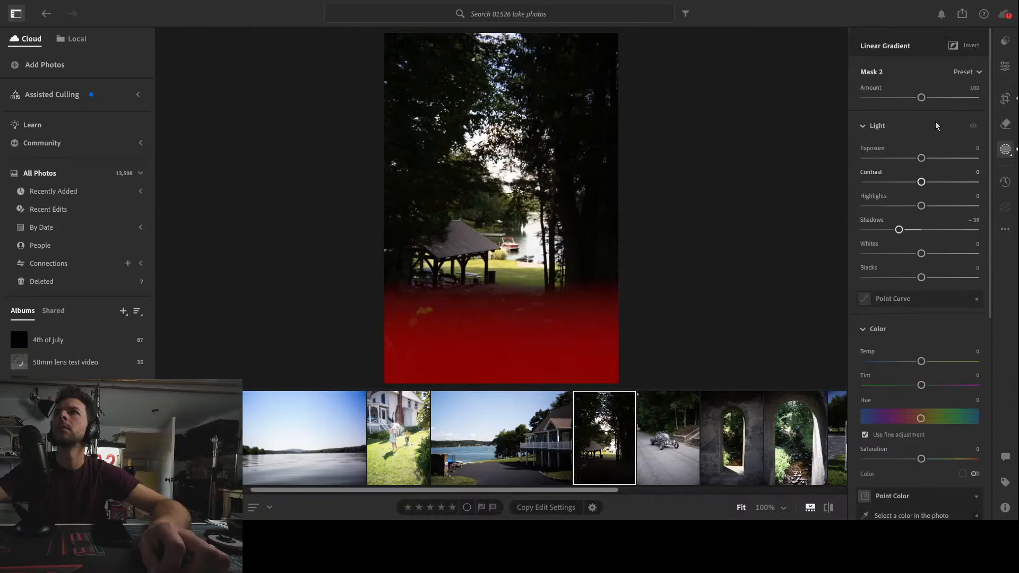
pyautogui.click(1005, 66)
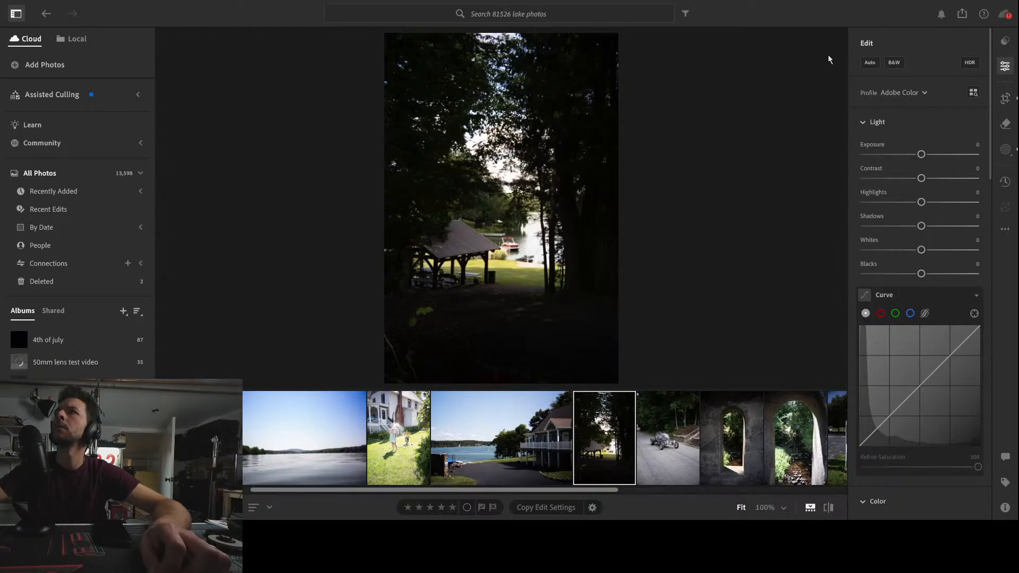
pyautogui.click(1004, 41)
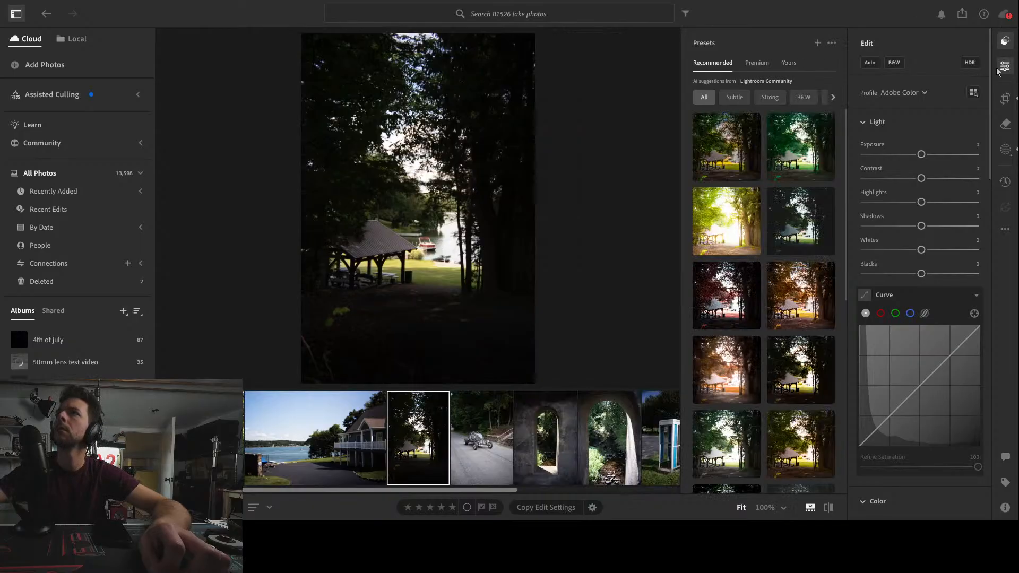
pyautogui.click(1005, 67)
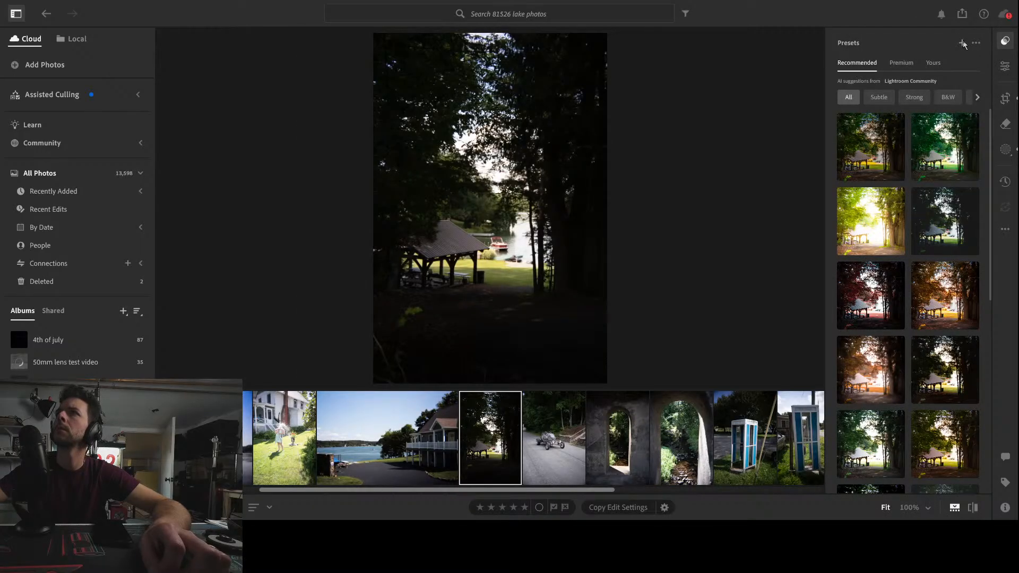
pyautogui.click(1006, 67)
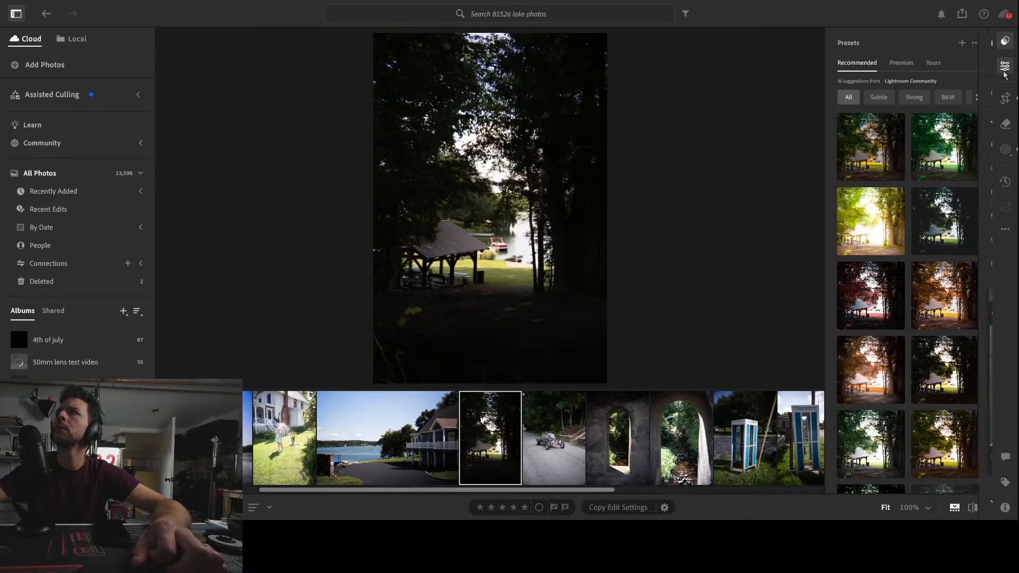
pyautogui.click(1006, 41)
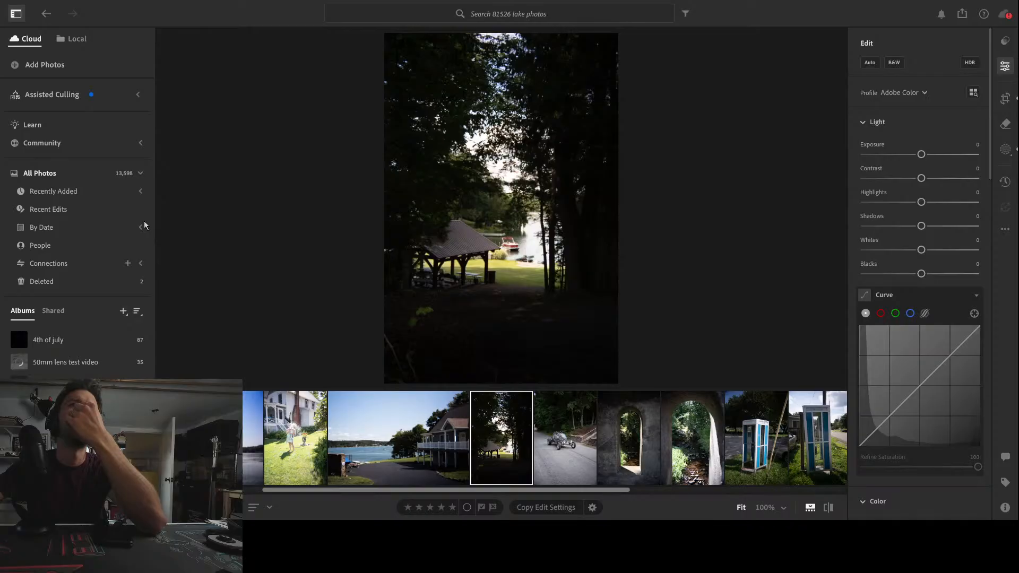
# Inspect the gazebo photo's highlight clipping and histogram, and check its detail at 100% zoom
pyautogui.press('j')
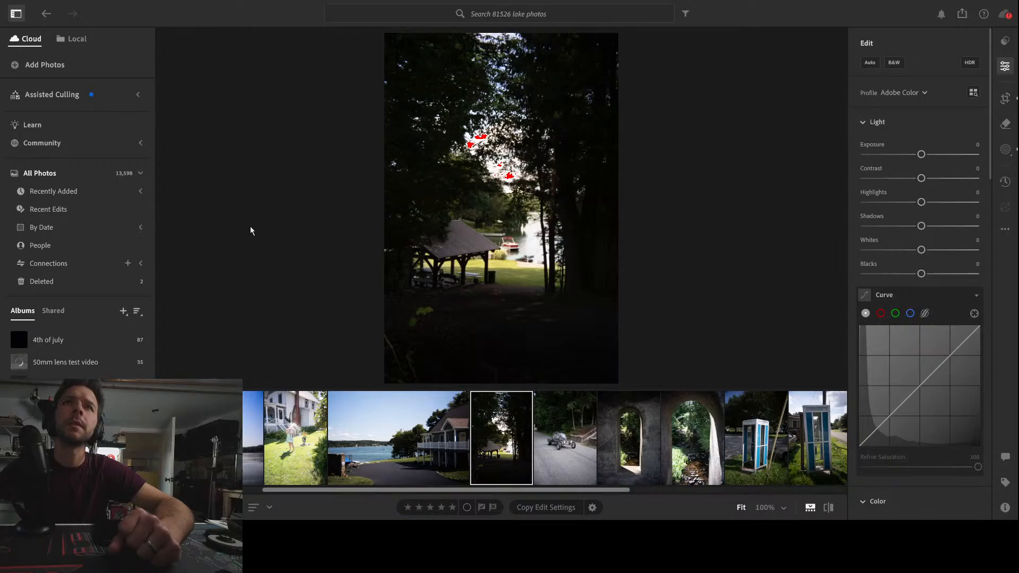
pyautogui.hotkey('ctrl', '0')
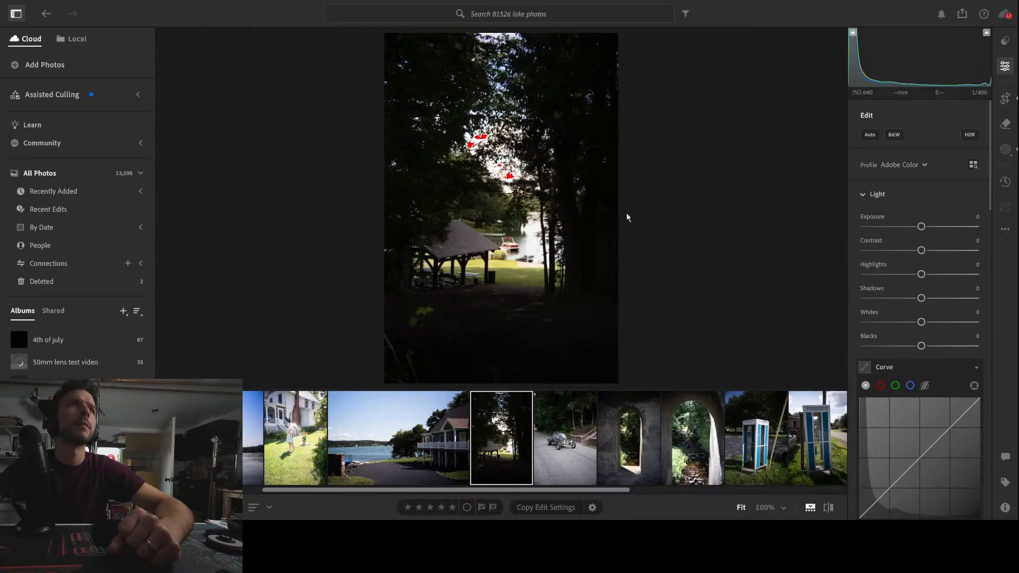
pyautogui.click(986, 33)
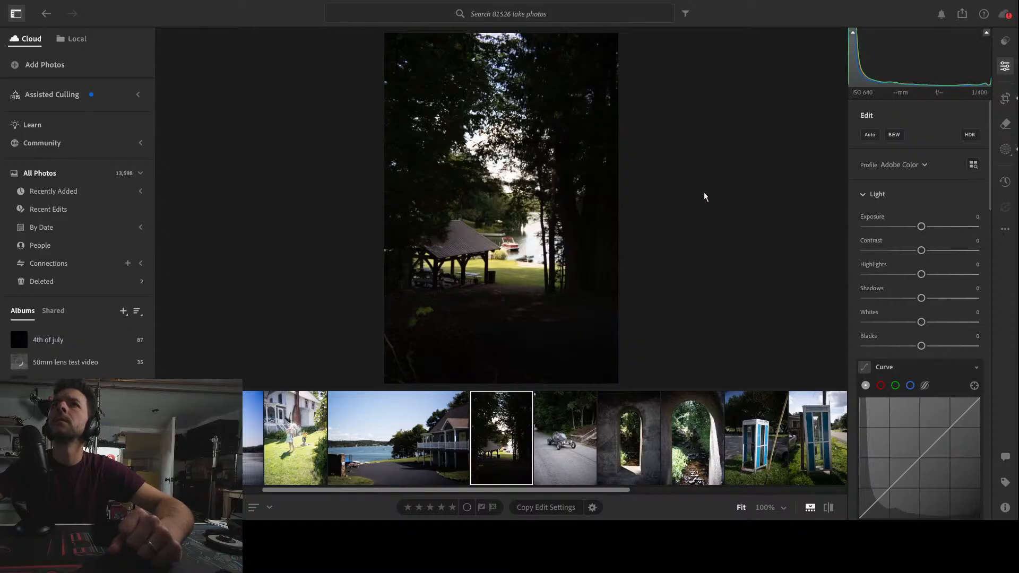
pyautogui.click(510, 242)
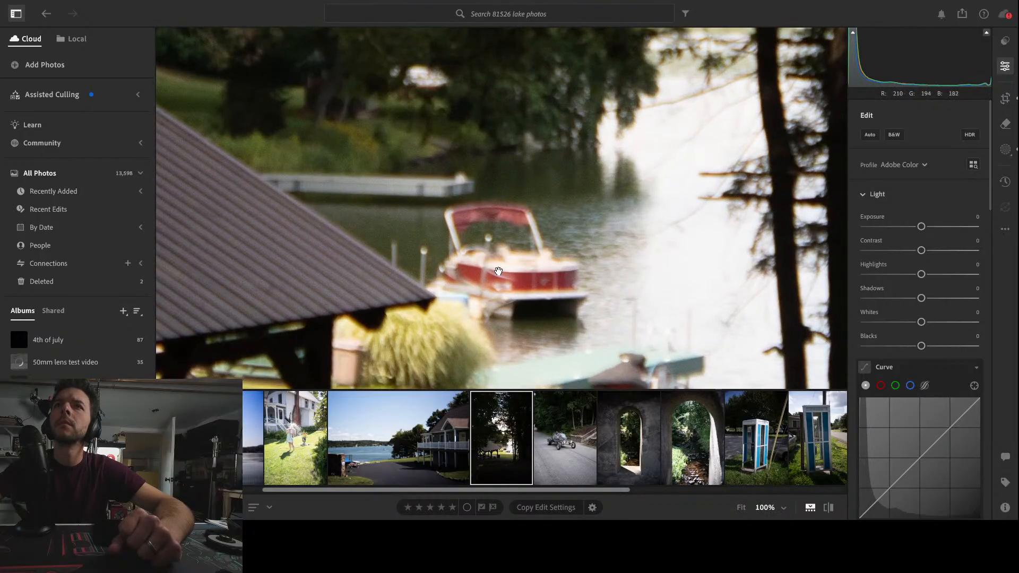
pyautogui.click(498, 272)
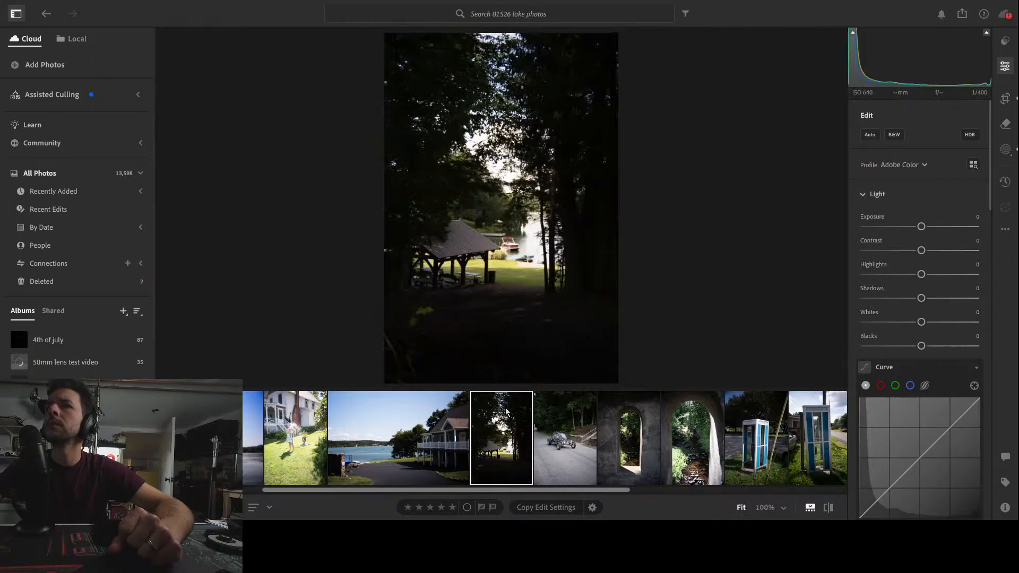
# Set the gazebo photo's global Shadows to -7 and Highlights to -2
pyautogui.click(1005, 66)
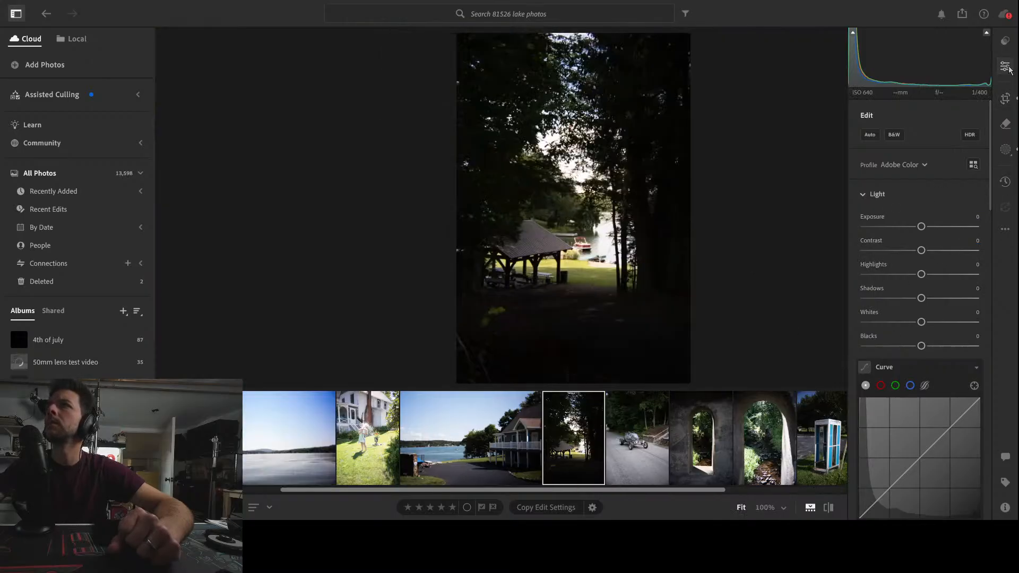
pyautogui.click(1005, 66)
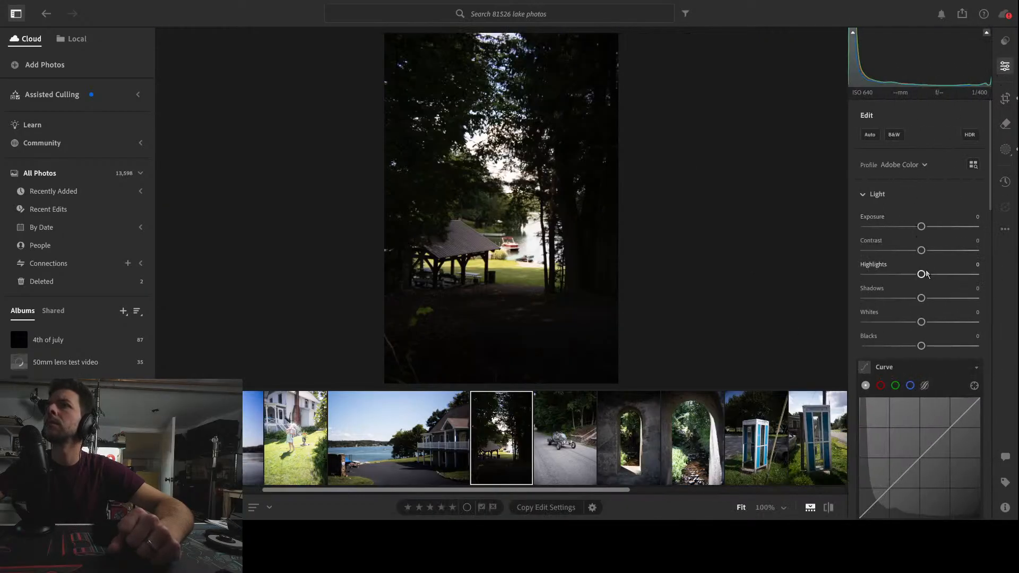
pyautogui.moveTo(921, 298)
pyautogui.mouseDown()
pyautogui.moveTo(903, 300)
pyautogui.moveTo(920, 307)
pyautogui.mouseUp()
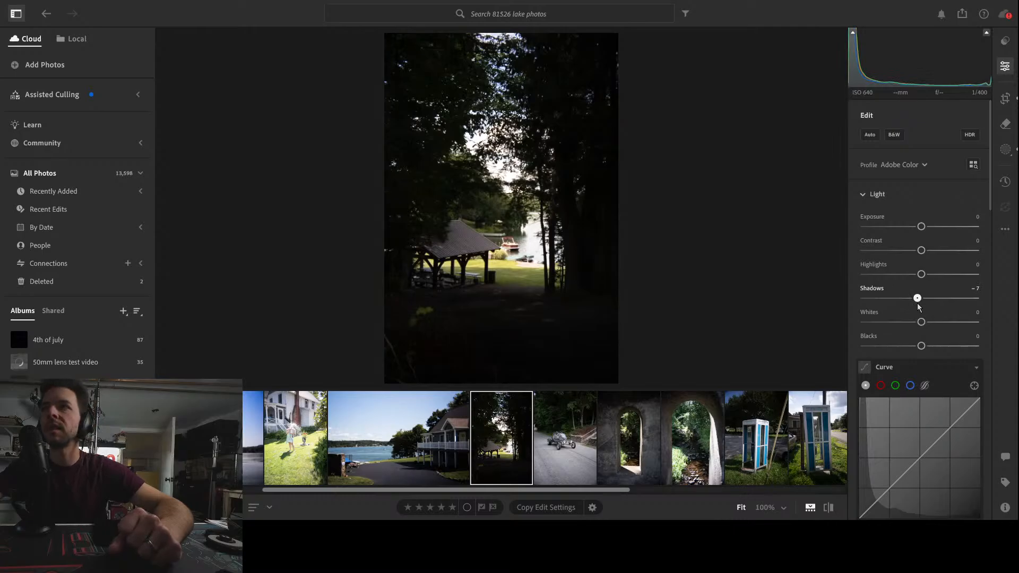
pyautogui.moveTo(922, 275)
pyautogui.mouseDown()
pyautogui.moveTo(933, 275)
pyautogui.moveTo(921, 275)
pyautogui.mouseUp()
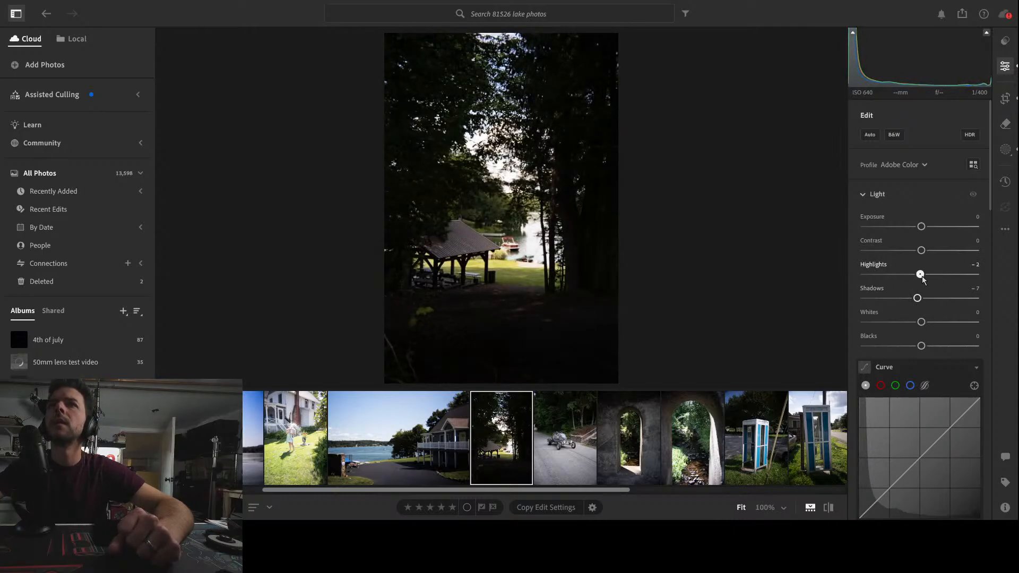
# Crop the gazebo photo tighter around the gazebo and lake view, keeping the 2 x 3 aspect
pyautogui.click(1005, 98)
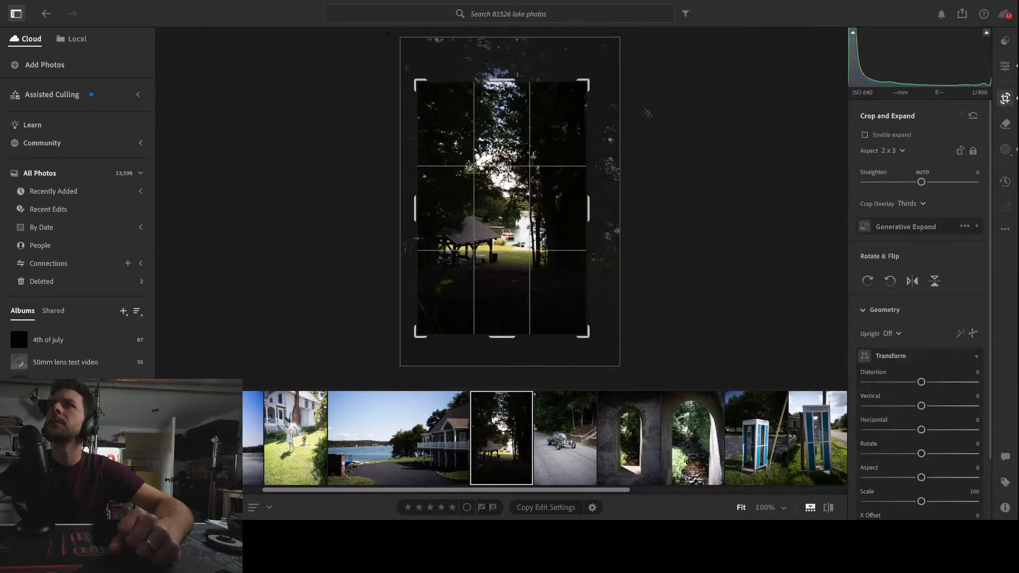
pyautogui.moveTo(584, 86); pyautogui.dragTo(569, 108)
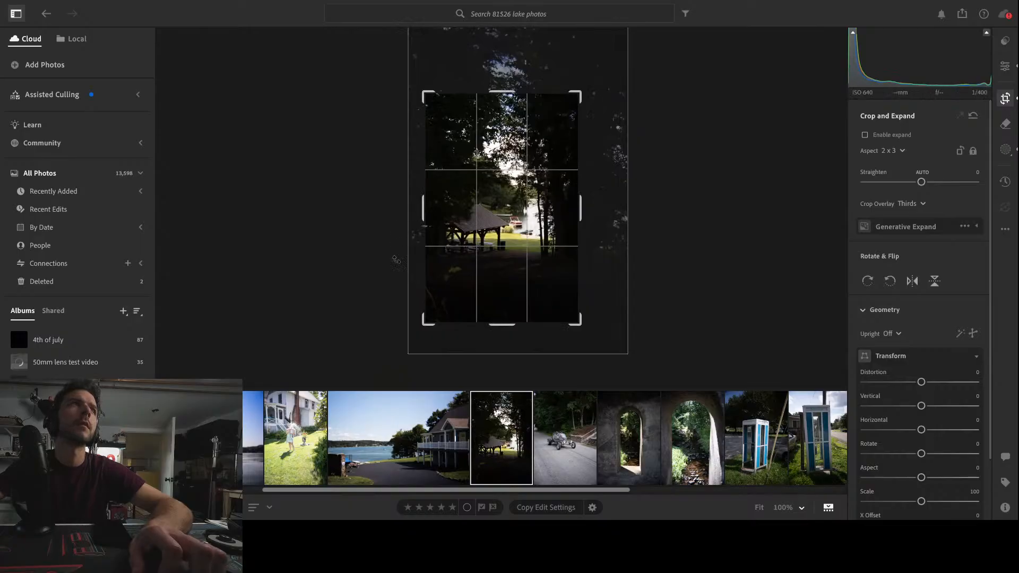
pyautogui.moveTo(428, 328); pyautogui.dragTo(434, 322)
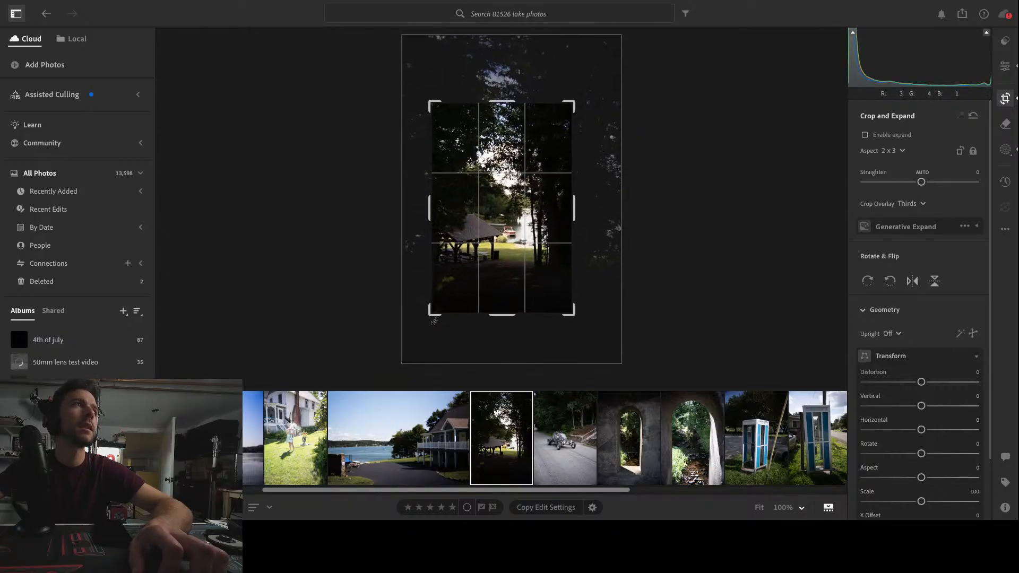
pyautogui.press('Return')
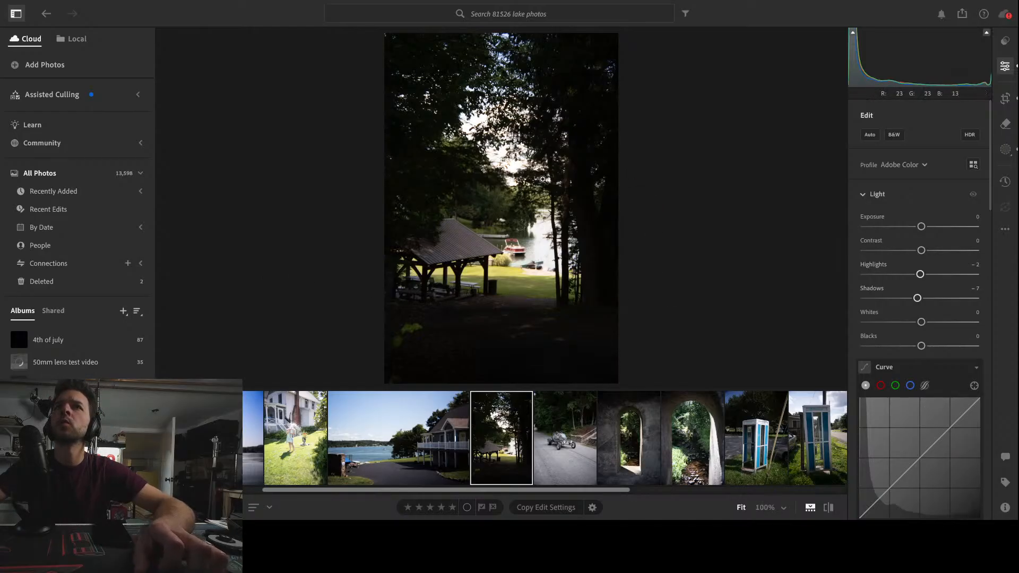
# Select the inverted radial mask and set its Shadows to -18
pyautogui.click(1006, 151)
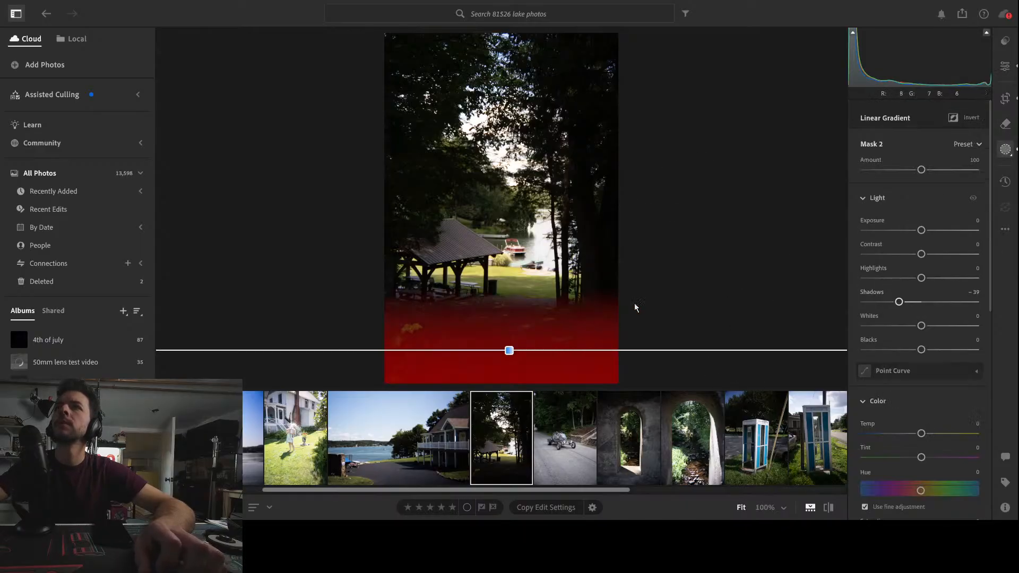
pyautogui.click(829, 140)
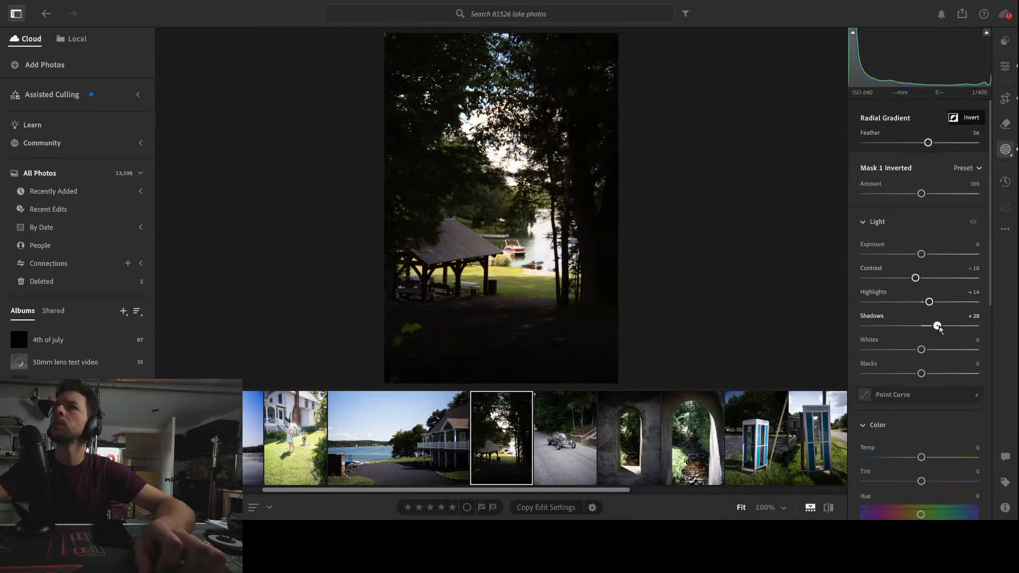
pyautogui.moveTo(937, 326); pyautogui.dragTo(915, 332)
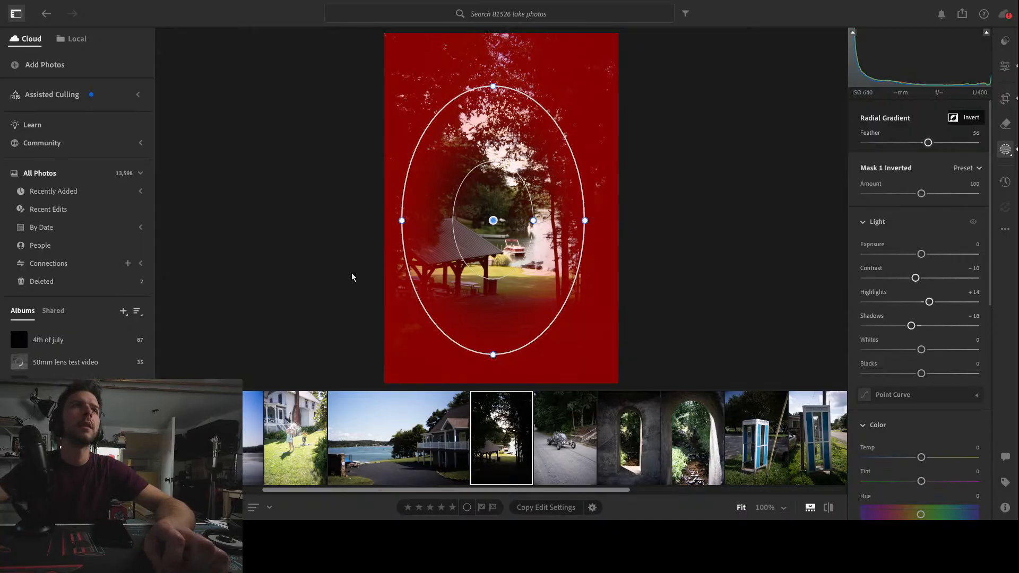
# Open the dune buggy photo and set its Shadows to +47 and Highlights to +19
pyautogui.click(559, 449)
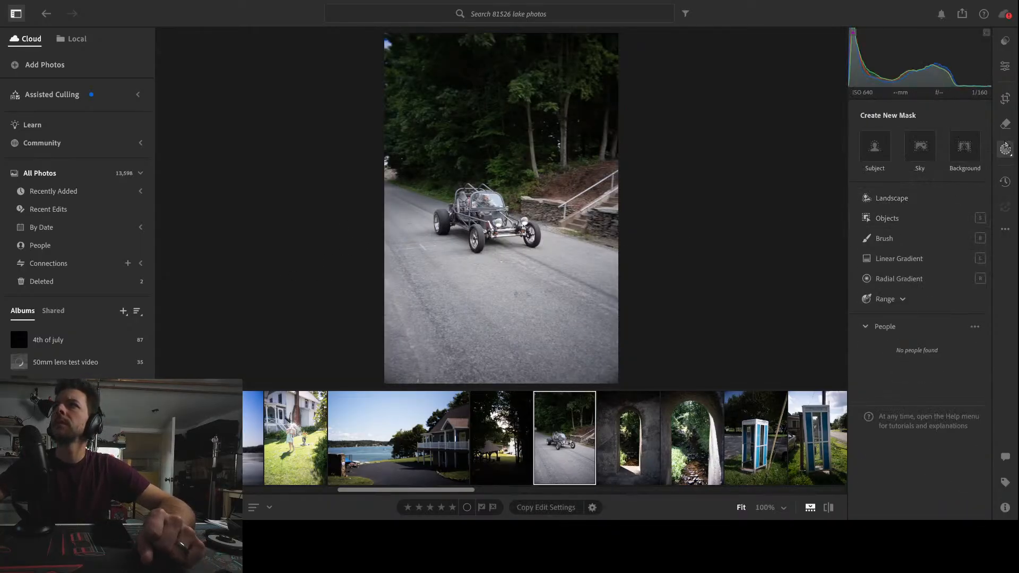
pyautogui.click(1003, 68)
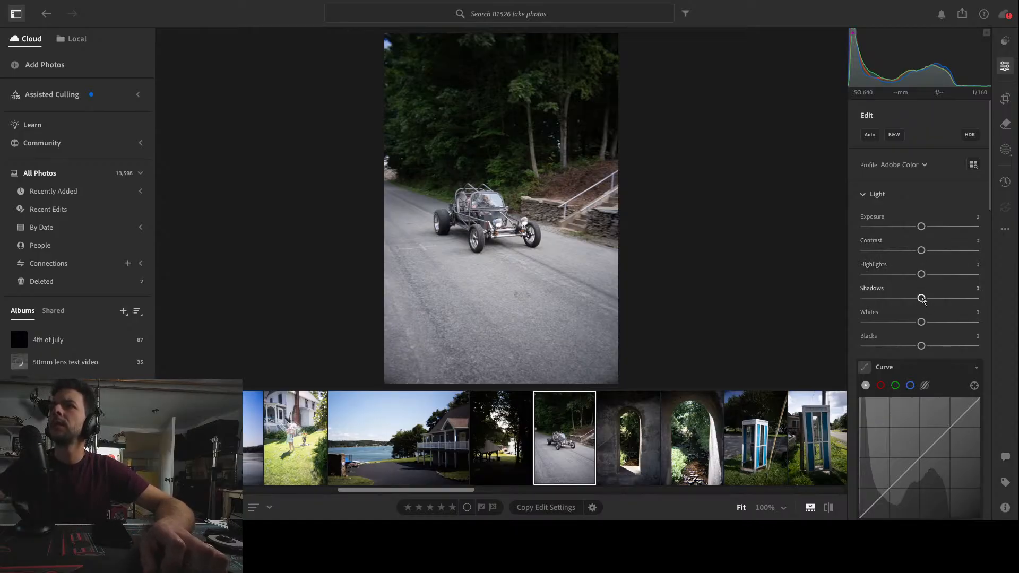
pyautogui.moveTo(922, 298); pyautogui.dragTo(950, 303)
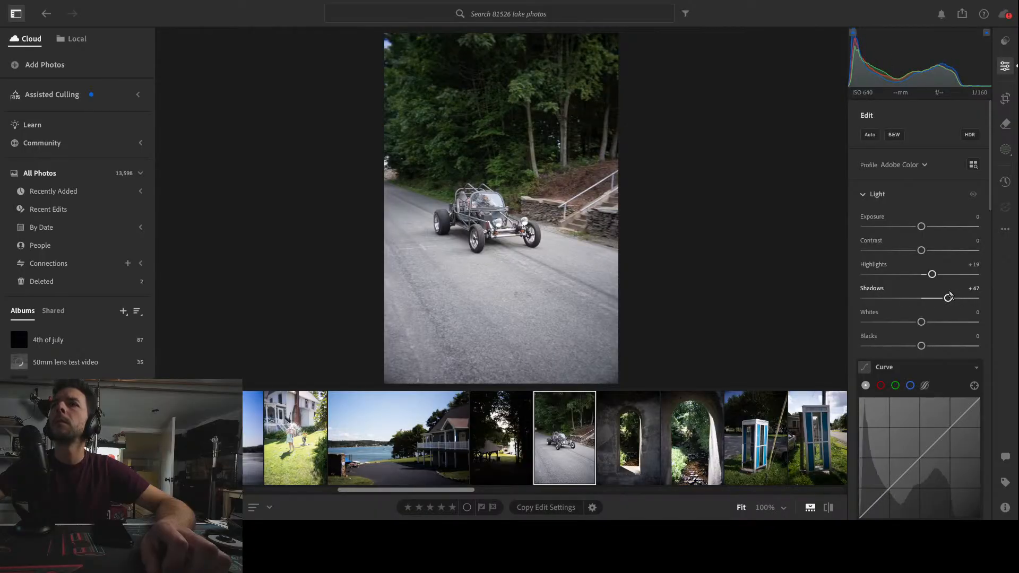
# Shape a gentle S-curve in the tone curve by raising an upper point and lowering a lower point
pyautogui.moveTo(951, 427); pyautogui.dragTo(950, 421)
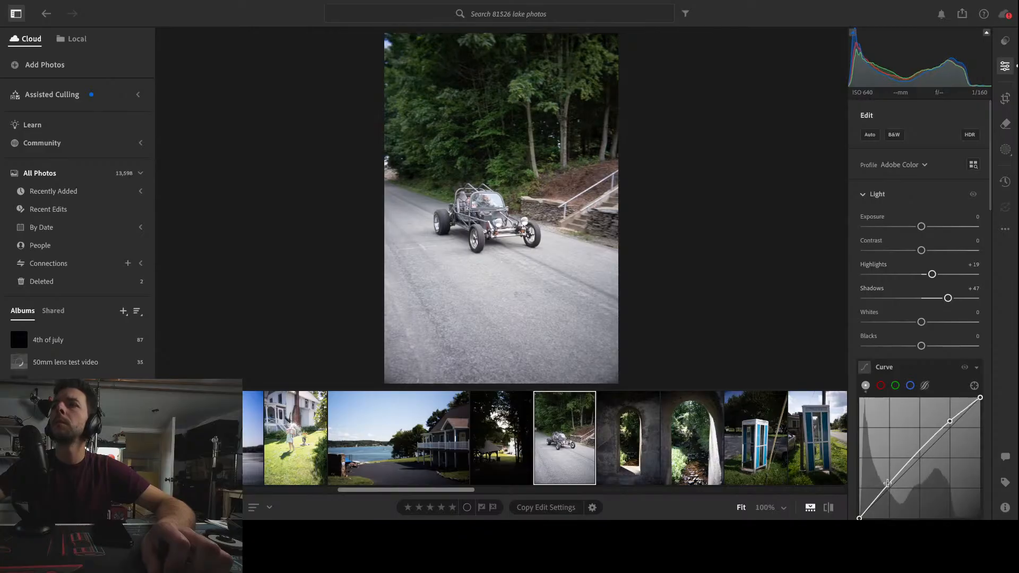
pyautogui.moveTo(888, 483); pyautogui.dragTo(891, 489)
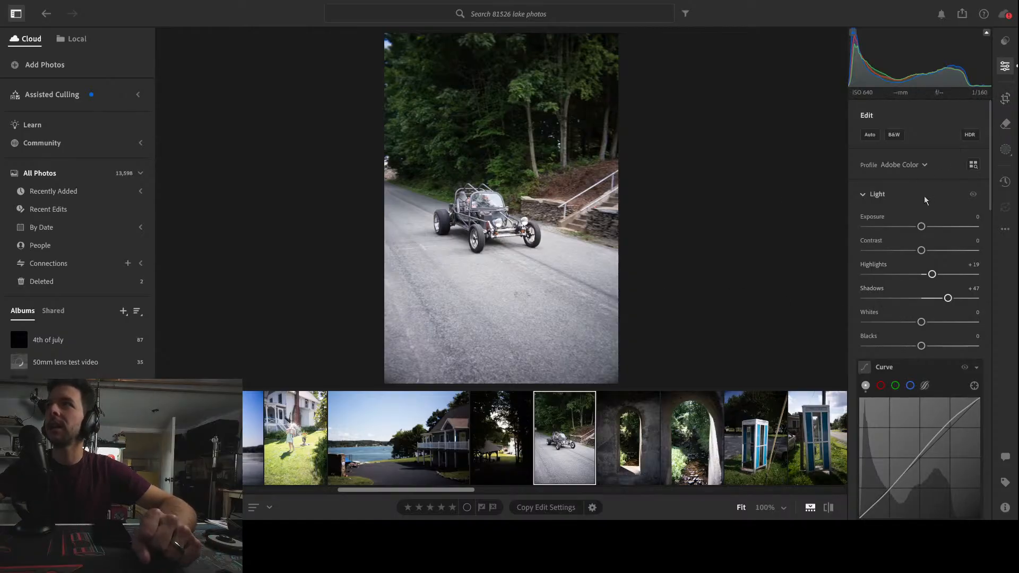
# Set the green Color Mixer Hue to -2, Saturation to -8 and Luminance to -14
pyautogui.scroll(-5, 891, 234)
pyautogui.scroll(-4, 882, 257)
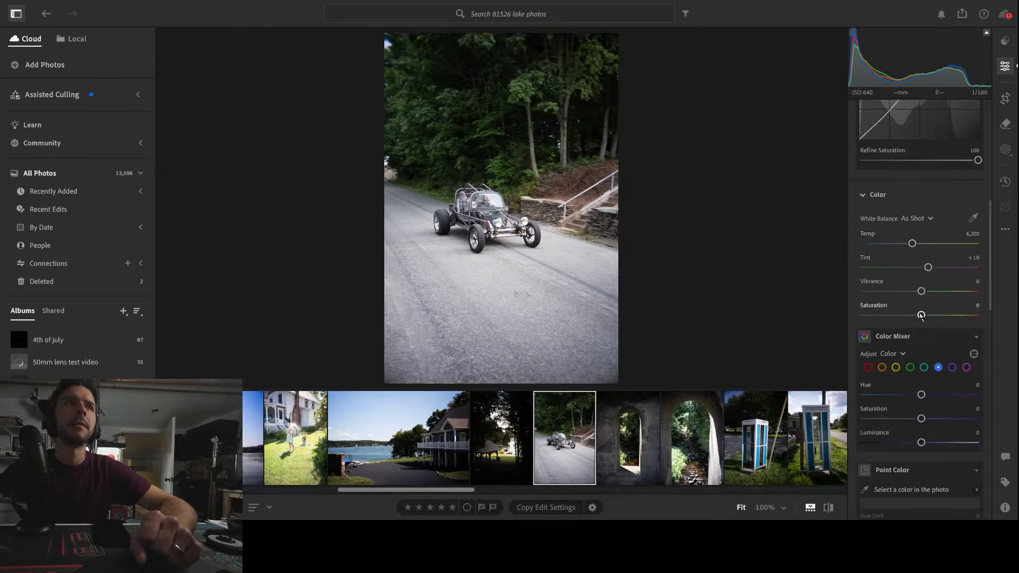
pyautogui.scroll(-3, 904, 317)
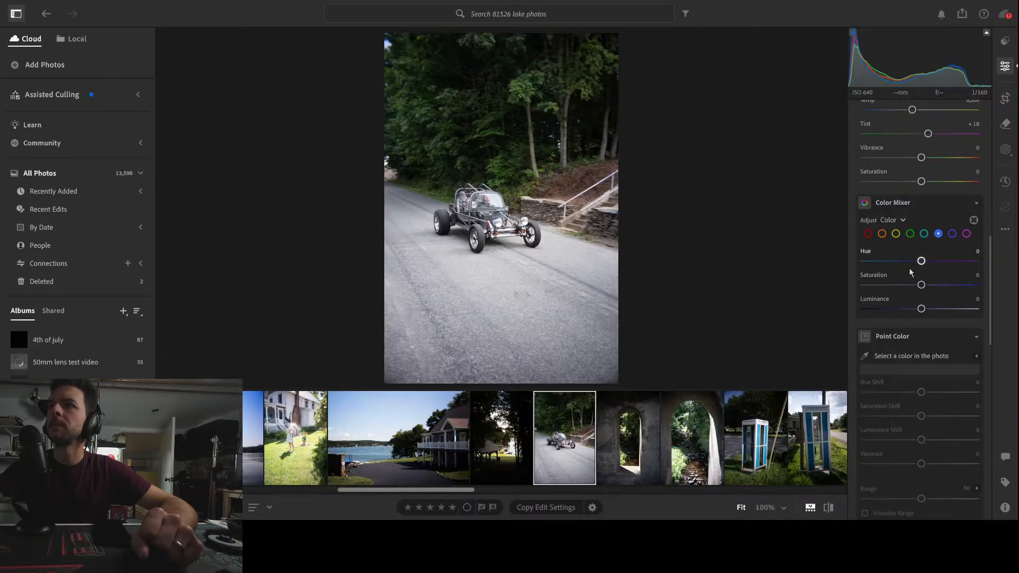
pyautogui.click(910, 234)
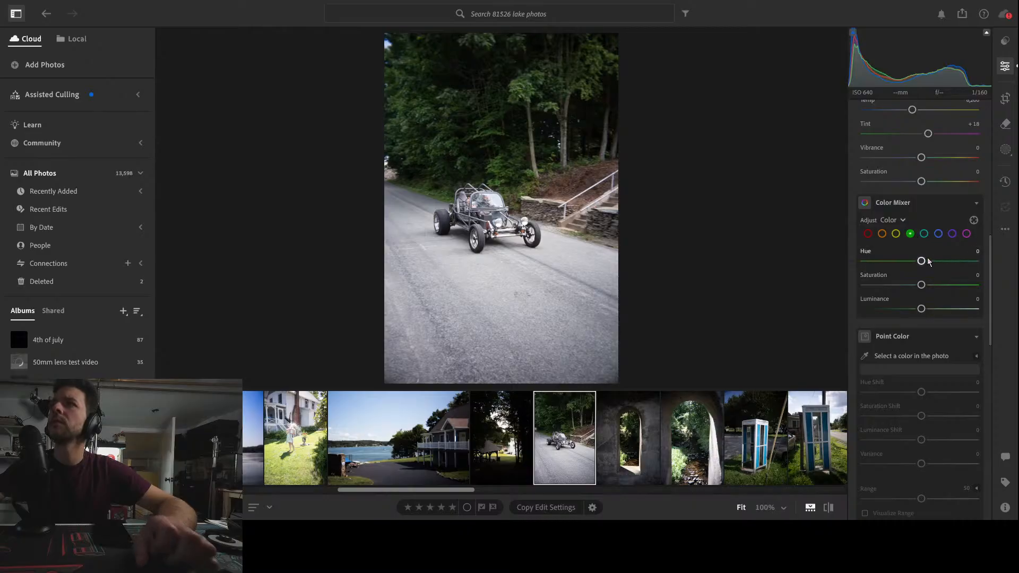
pyautogui.moveTo(921, 285)
pyautogui.mouseDown()
pyautogui.moveTo(890, 285)
pyautogui.moveTo(944, 290)
pyautogui.moveTo(919, 293)
pyautogui.moveTo(893, 264)
pyautogui.moveTo(924, 269)
pyautogui.mouseUp()
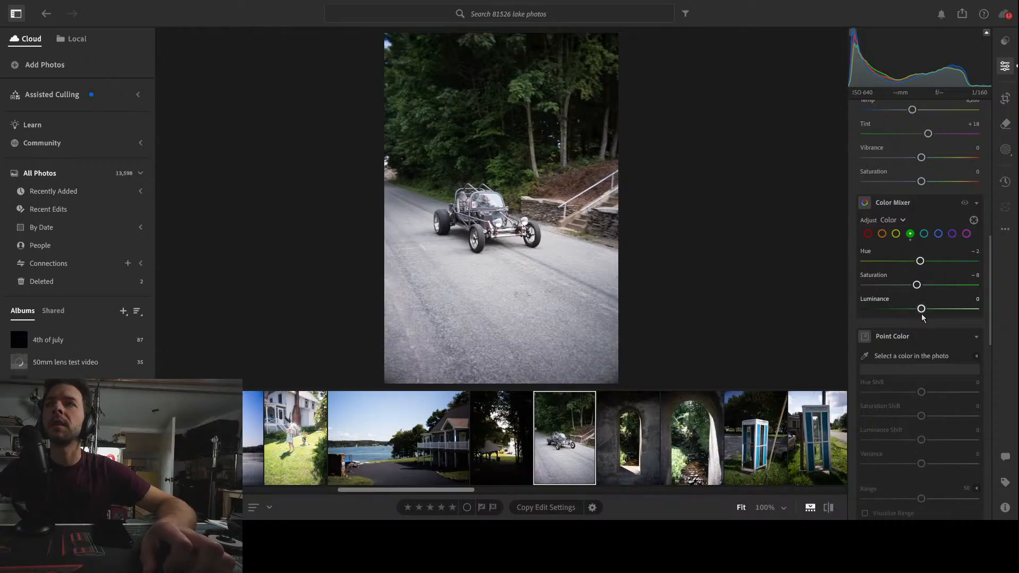
pyautogui.moveTo(922, 313)
pyautogui.mouseDown()
pyautogui.moveTo(893, 317)
pyautogui.moveTo(921, 319)
pyautogui.moveTo(899, 319)
pyautogui.moveTo(913, 321)
pyautogui.mouseUp()
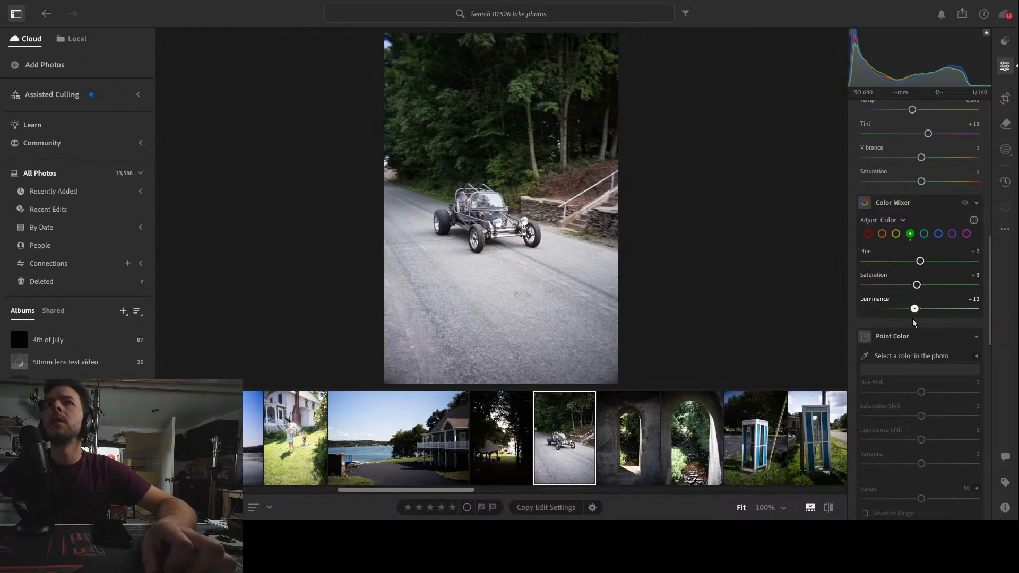
# Inspect the dune buggy and its driver up close at 100% zoom
pyautogui.click(499, 204)
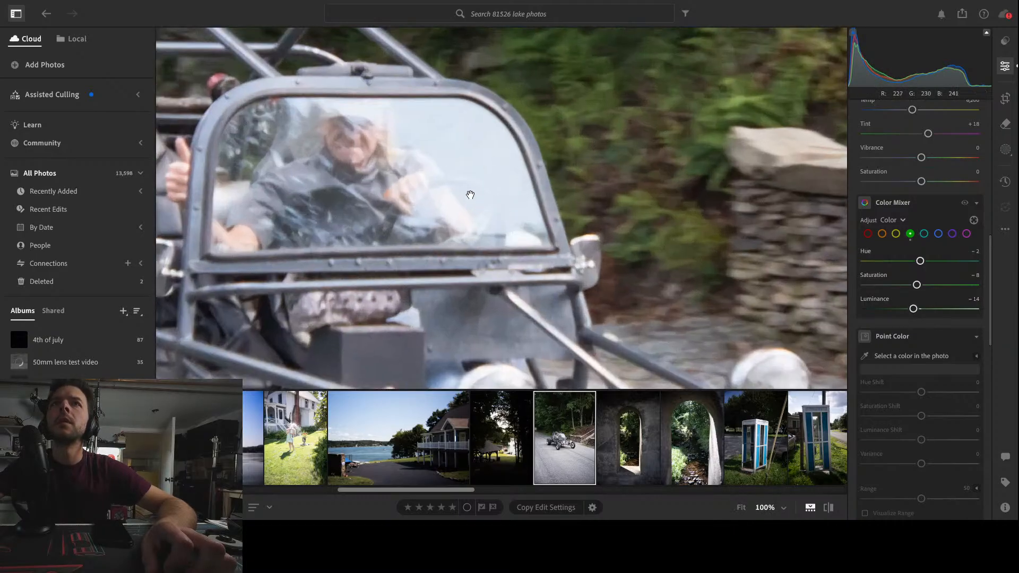
pyautogui.moveTo(399, 180); pyautogui.dragTo(557, 206)
pyautogui.moveTo(339, 176); pyautogui.dragTo(379, 162)
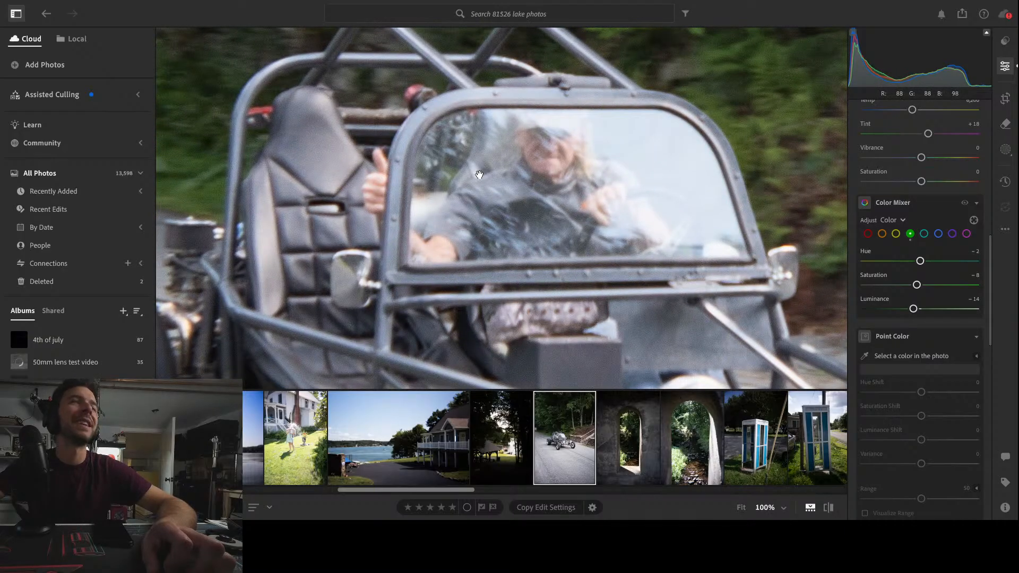
pyautogui.scroll(-3, 434, 207)
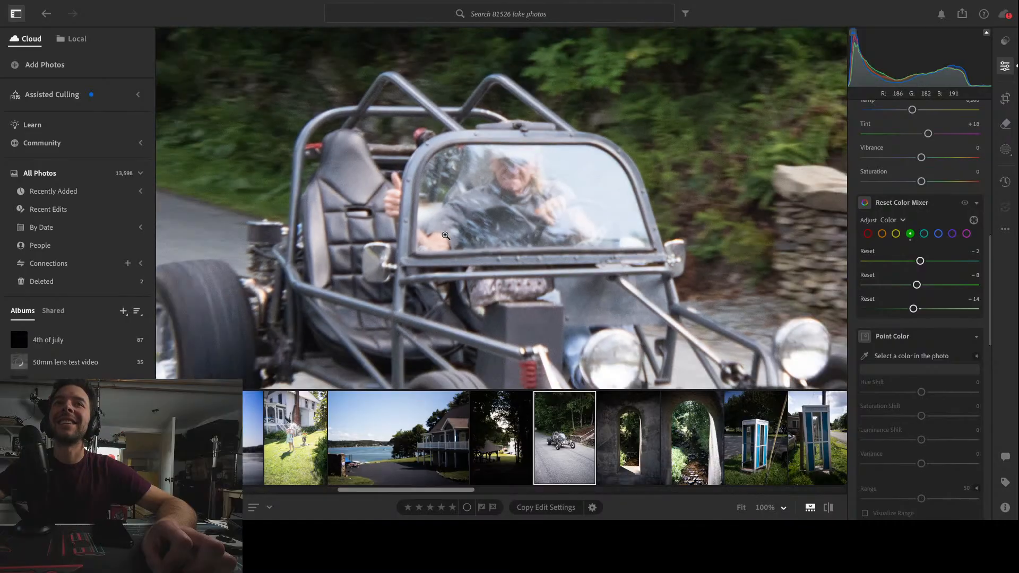
pyautogui.scroll(-5, 446, 235)
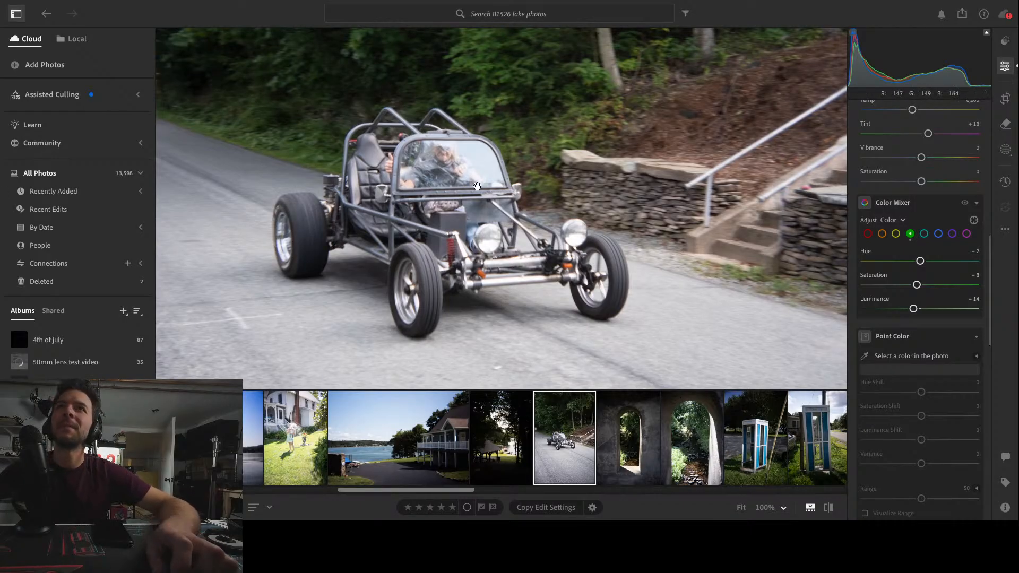
# Create a Subject mask on the dune buggy and set the mask's Highlights to -100
pyautogui.click(1006, 149)
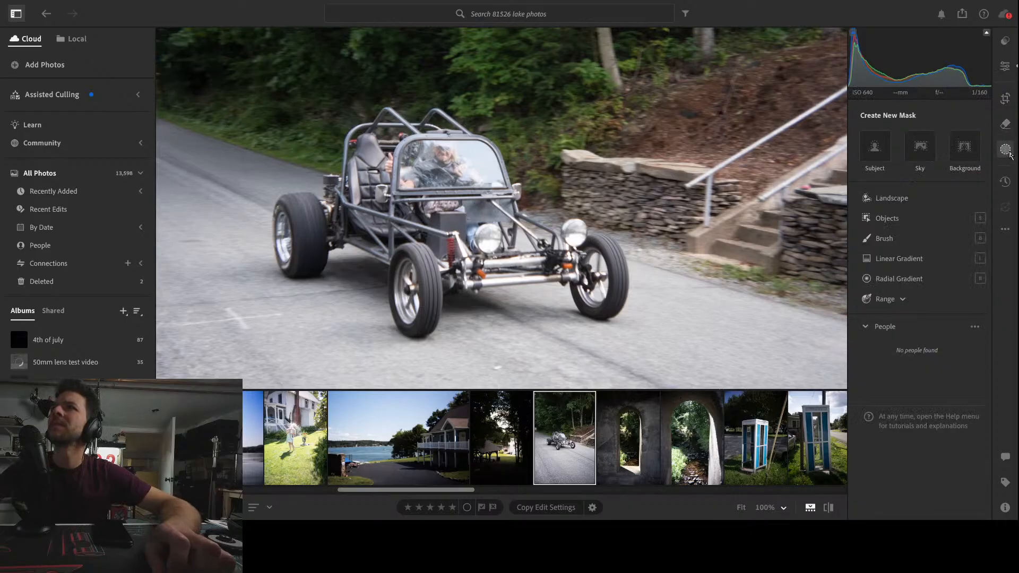
pyautogui.click(875, 147)
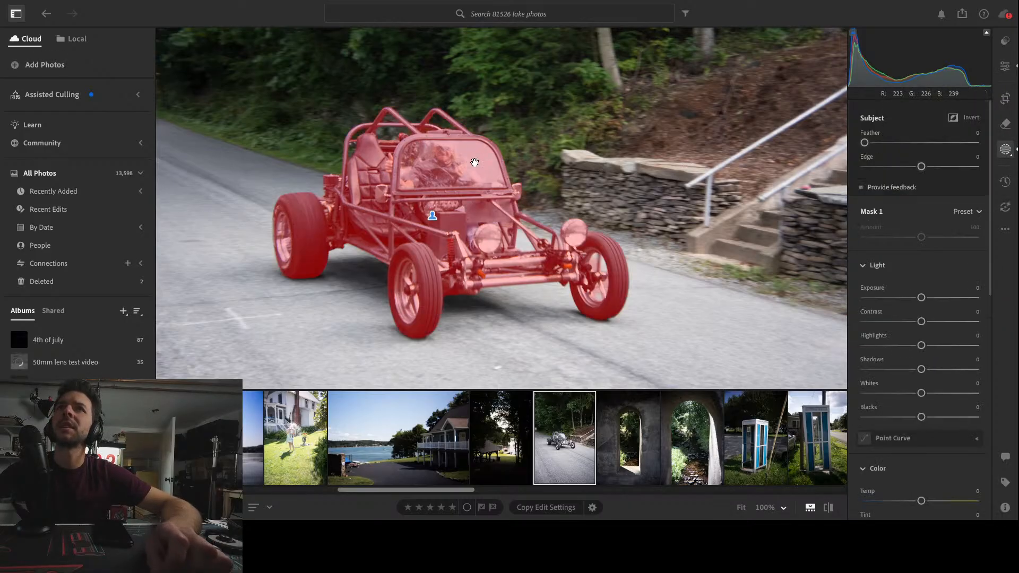
pyautogui.moveTo(921, 345); pyautogui.dragTo(848, 355)
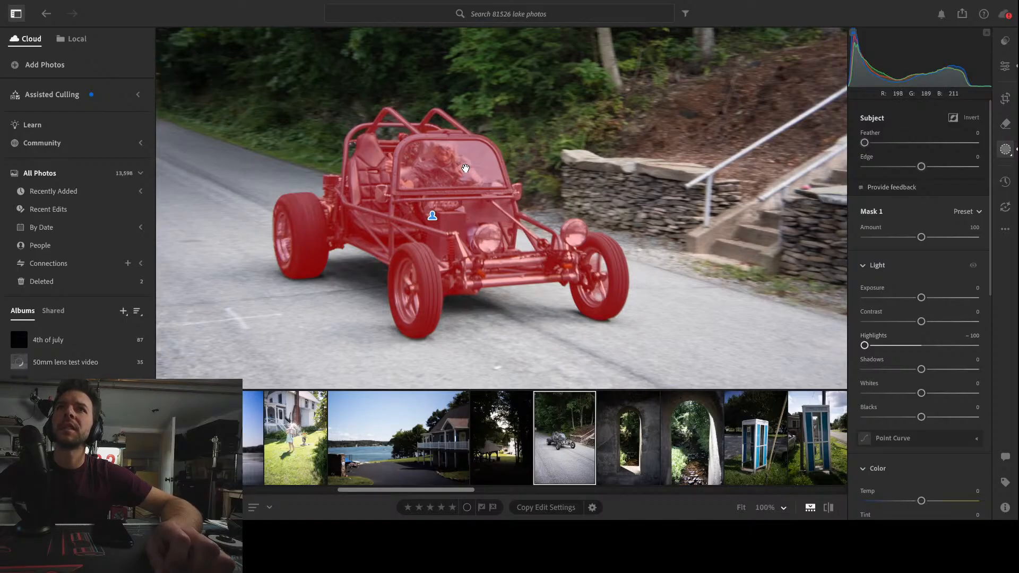
# Set the subject mask's Dehaze to +27
pyautogui.scroll(-5, 952, 336)
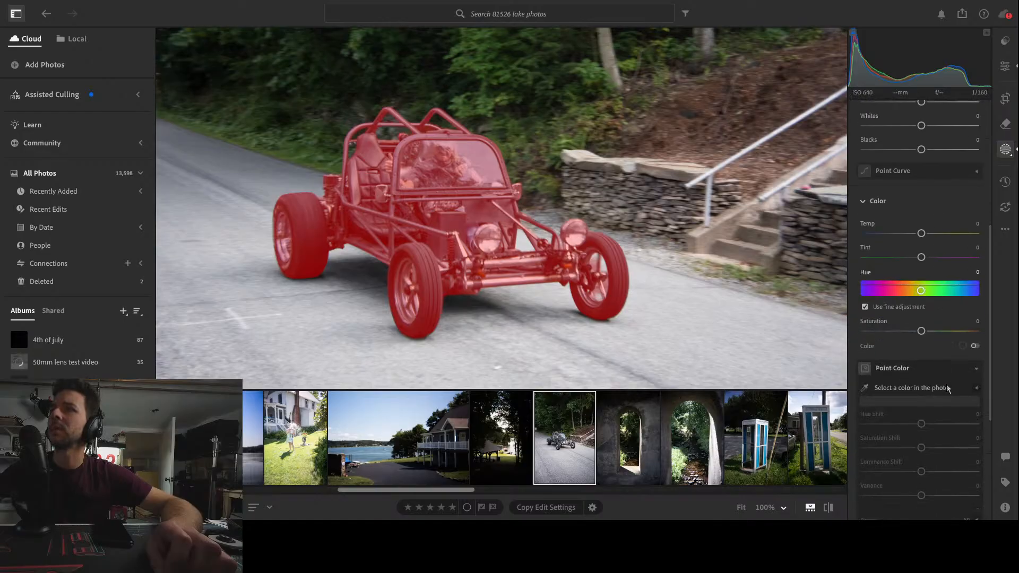
pyautogui.scroll(-4, 949, 388)
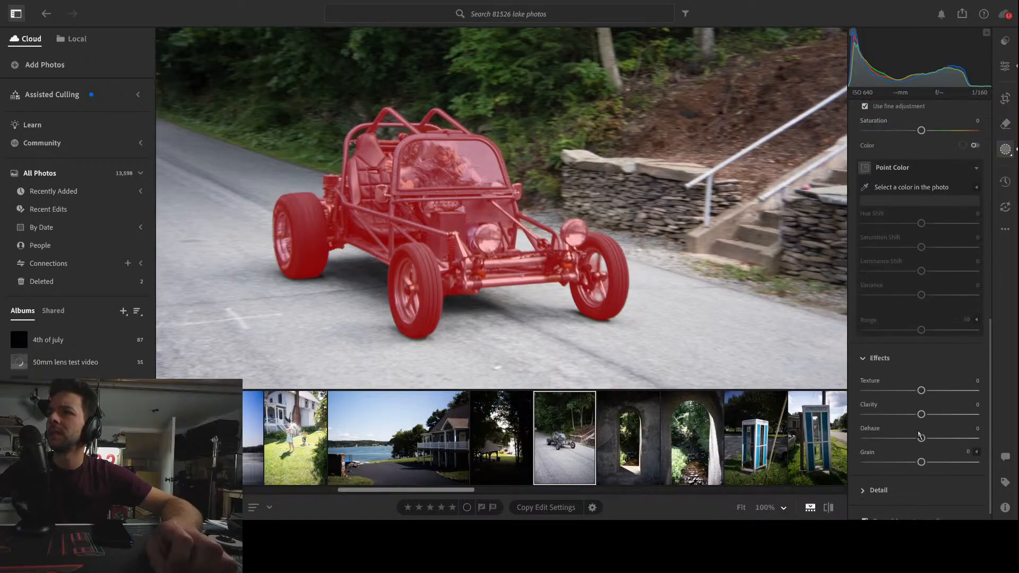
pyautogui.moveTo(922, 438); pyautogui.dragTo(924, 418)
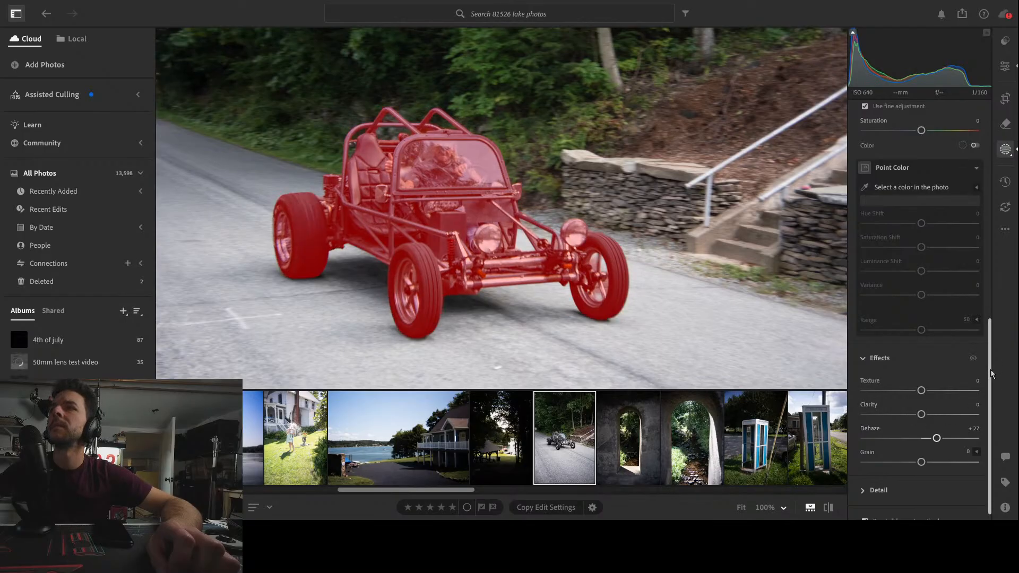
# Add a linear gradient mask from the top of the photo downward, set its Highlights to -8 and warm its Temp slightly
pyautogui.moveTo(992, 373); pyautogui.dragTo(1010, 201)
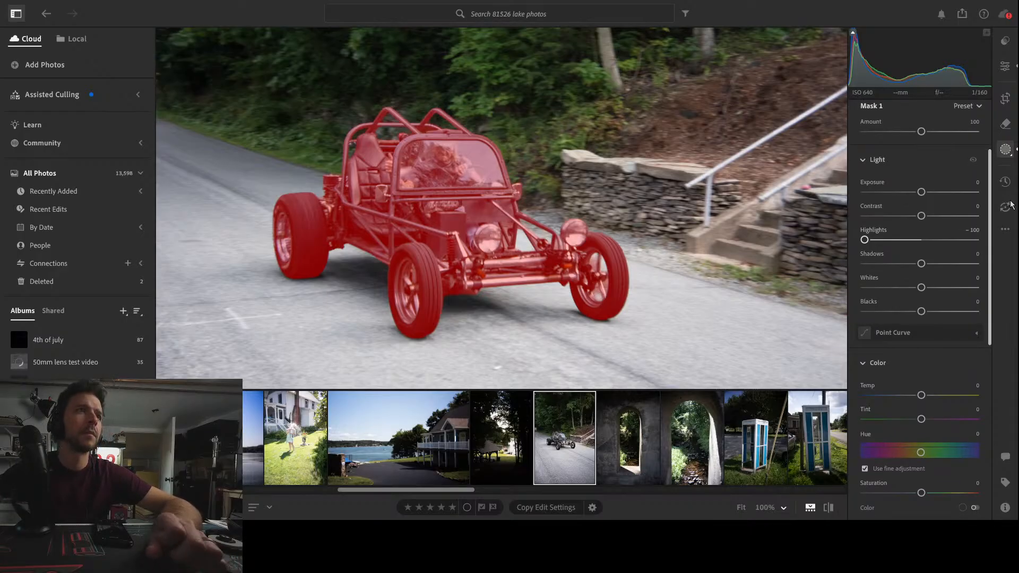
pyautogui.moveTo(1011, 204); pyautogui.dragTo(1011, 185)
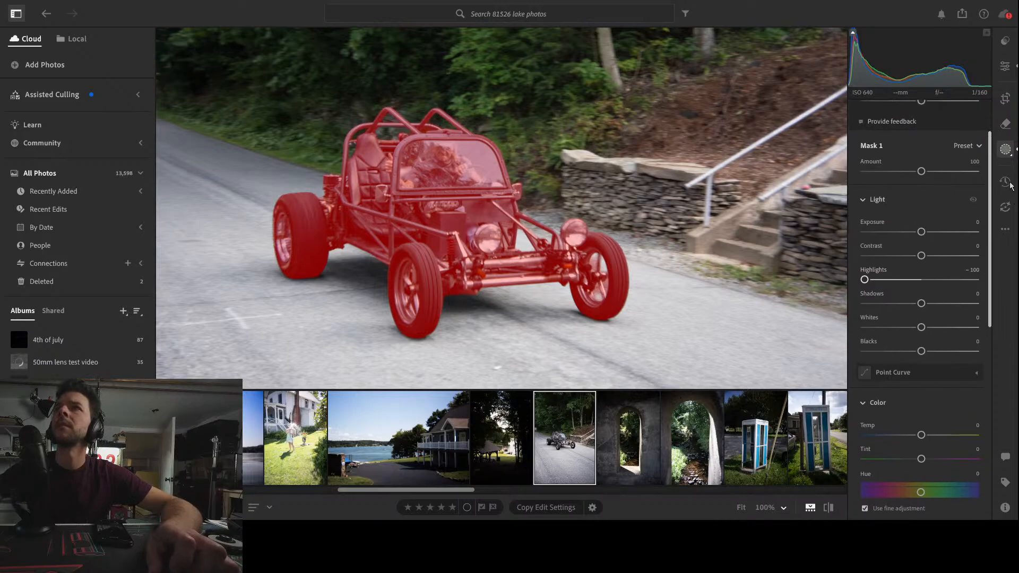
pyautogui.scroll(3, 906, 181)
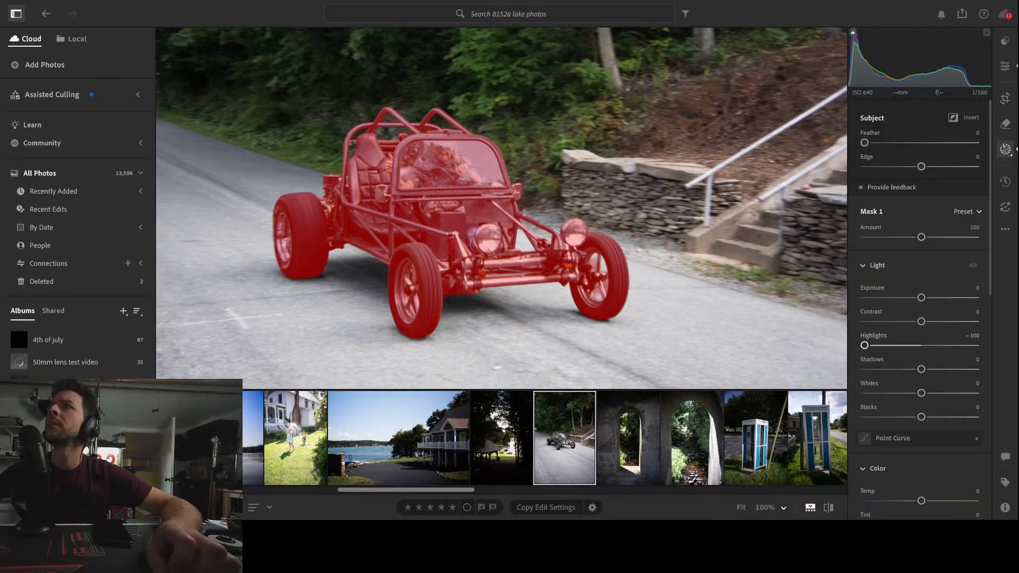
pyautogui.press('super+minus')
pyautogui.press('super+minus')
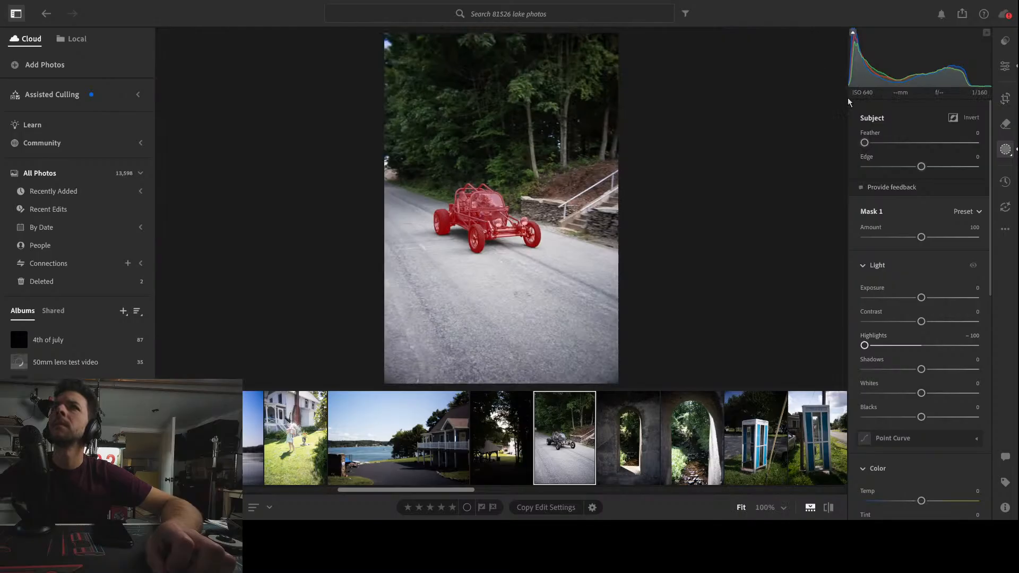
pyautogui.press('m')
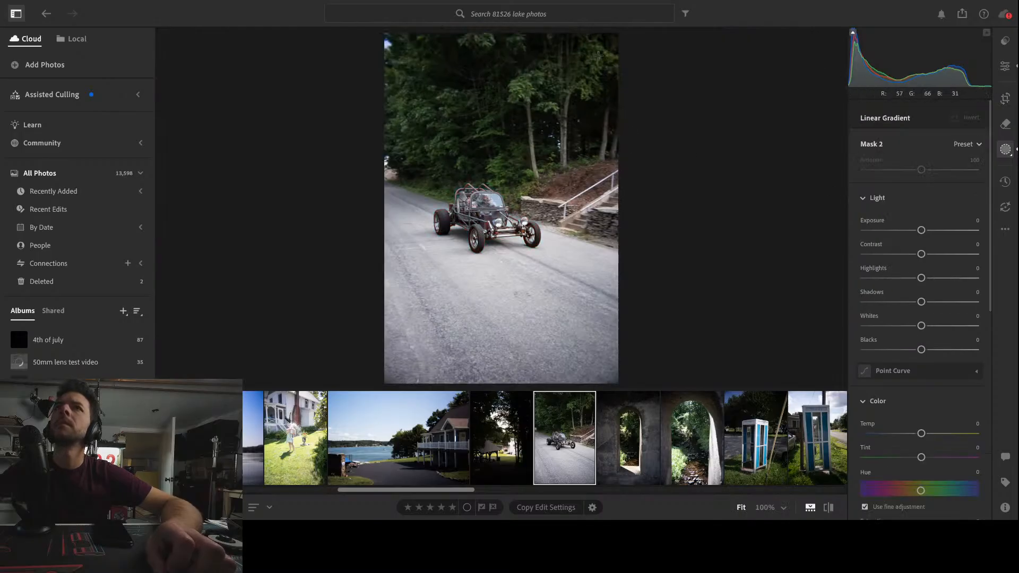
pyautogui.moveTo(617, 38); pyautogui.dragTo(530, 326)
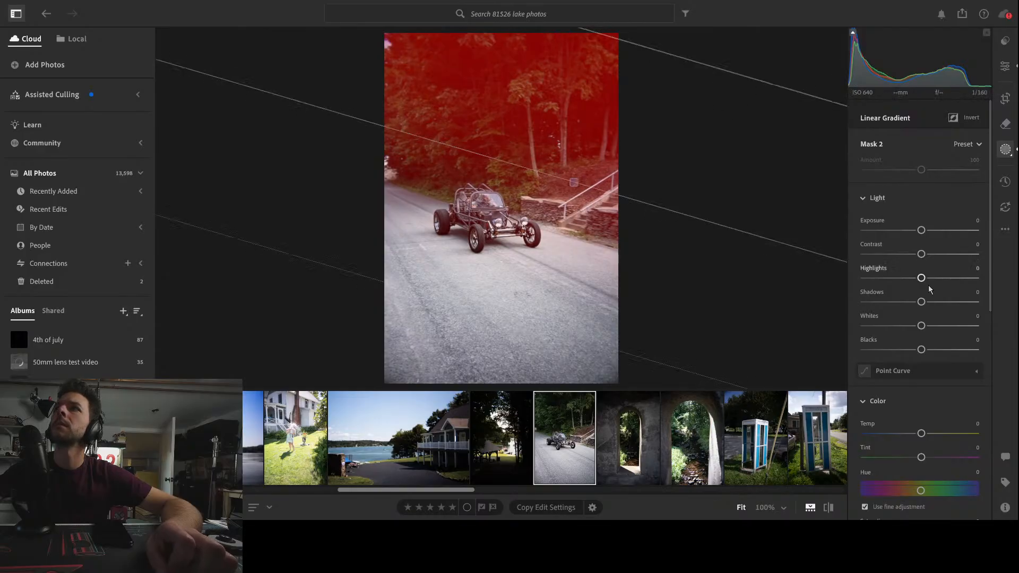
pyautogui.moveTo(922, 278)
pyautogui.mouseDown()
pyautogui.moveTo(973, 280)
pyautogui.moveTo(866, 278)
pyautogui.moveTo(927, 278)
pyautogui.moveTo(920, 287)
pyautogui.mouseUp()
pyautogui.scroll(-1, 954, 260)
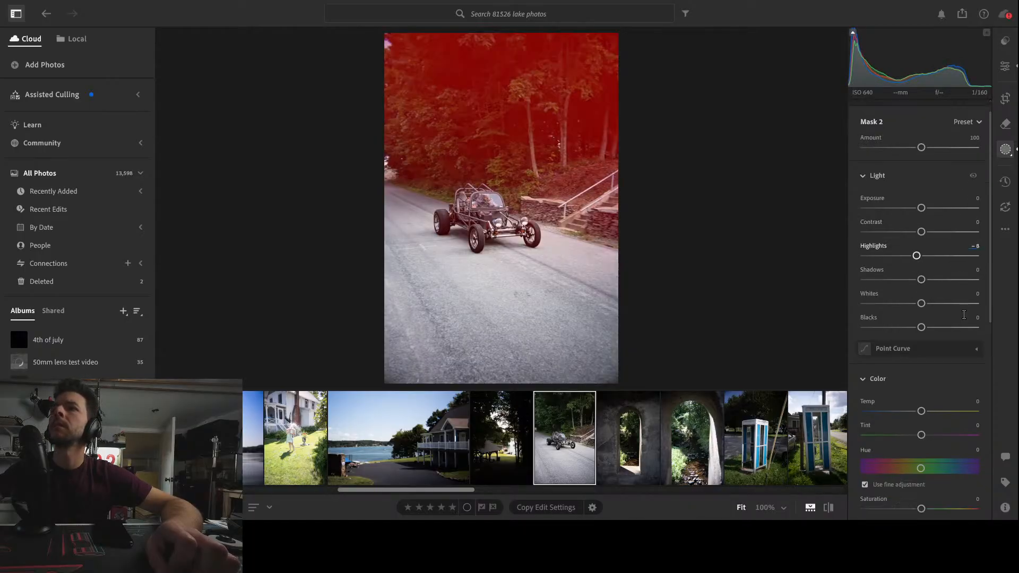
pyautogui.moveTo(921, 411)
pyautogui.mouseDown()
pyautogui.moveTo(956, 413)
pyautogui.moveTo(928, 411)
pyautogui.mouseUp()
# Add a linear gradient mask from the bottom of the photo upward and set its Highlights to -100 and Shadows to -66
pyautogui.press('l')
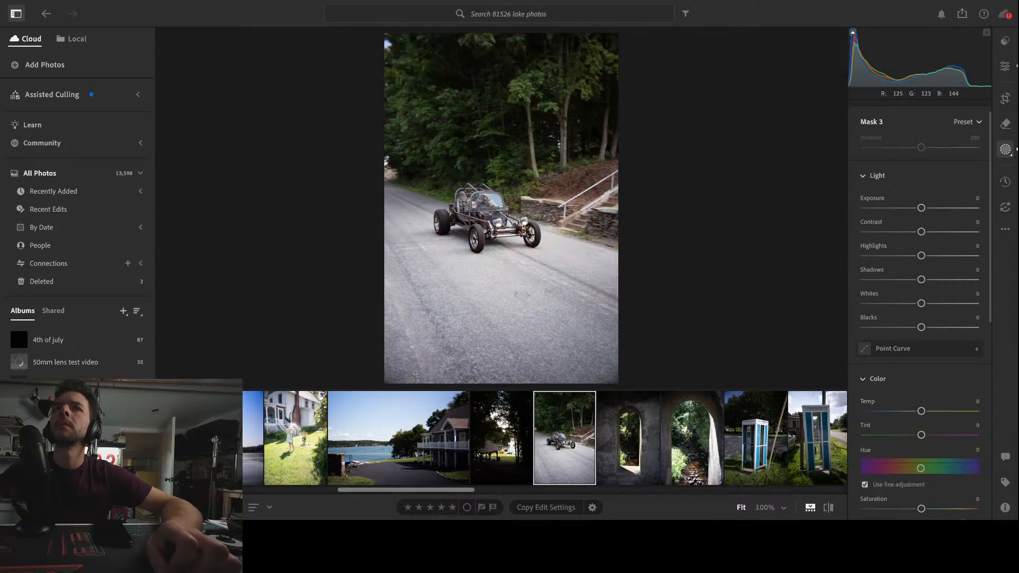
pyautogui.moveTo(411, 377); pyautogui.dragTo(463, 181)
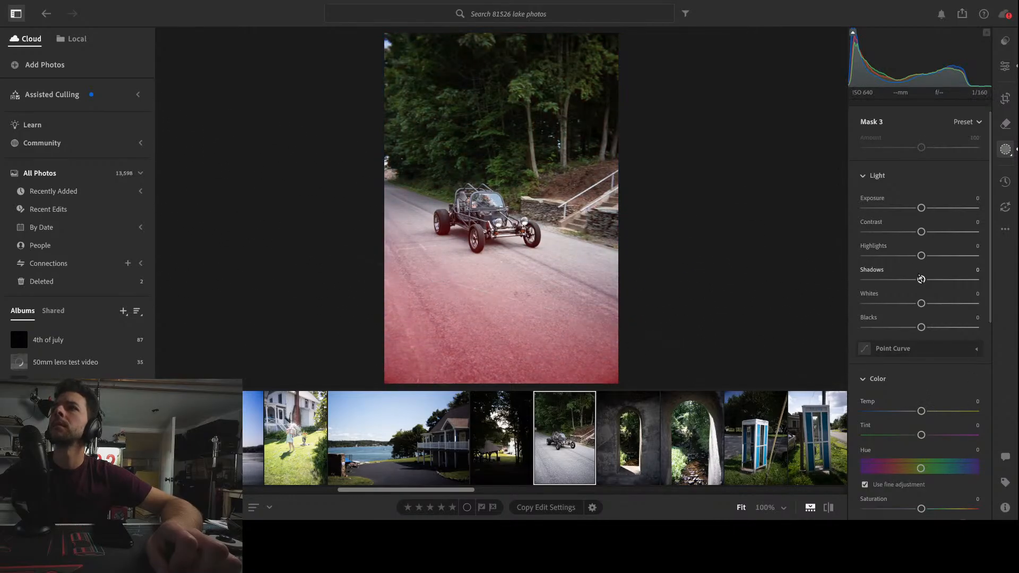
pyautogui.moveTo(921, 279); pyautogui.dragTo(852, 263)
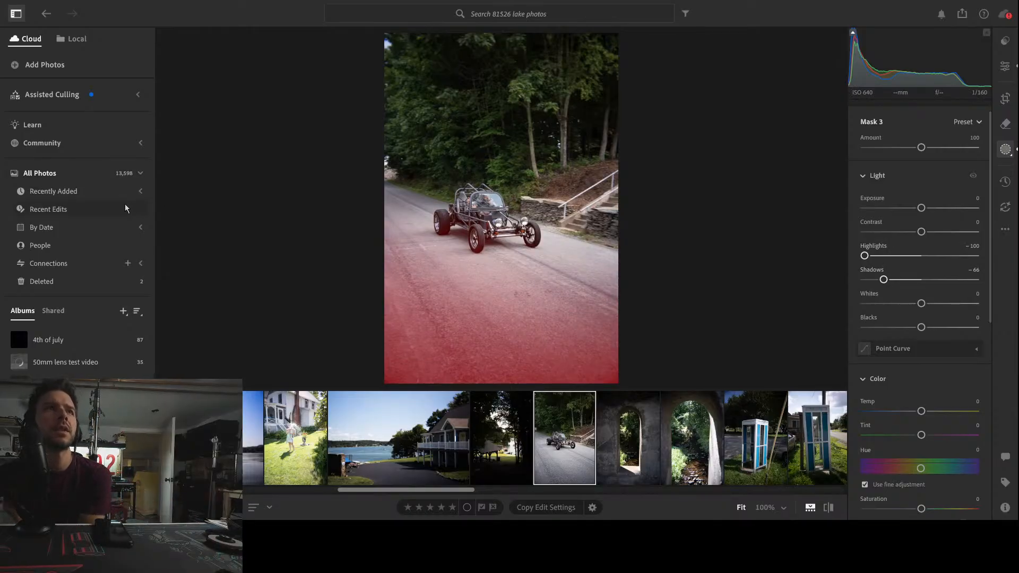
# Crop the photo tighter around the buggy at 2 x 3 aspect, repositioning the image within the frame
pyautogui.moveTo(232, 225)
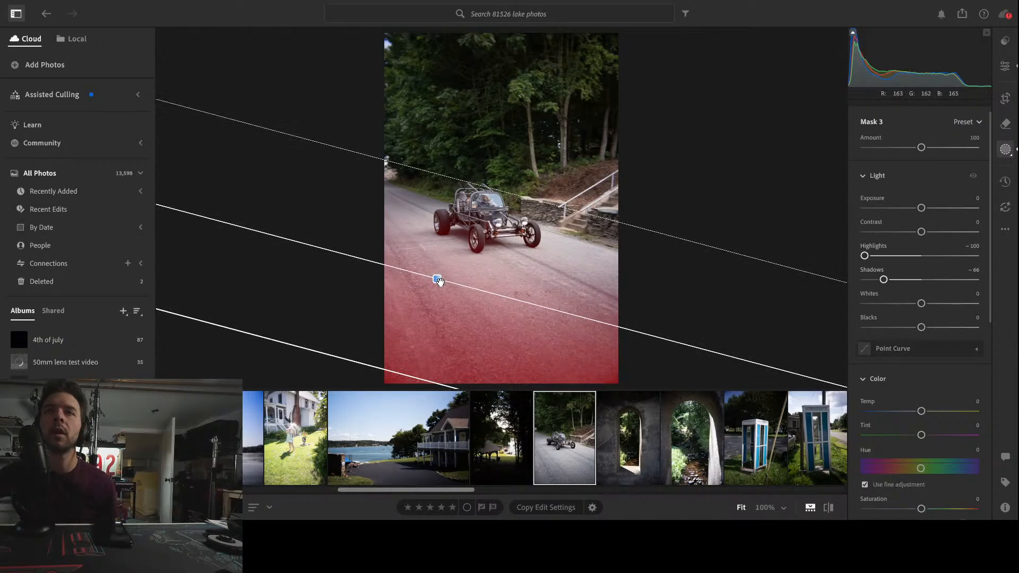
pyautogui.click(1005, 105)
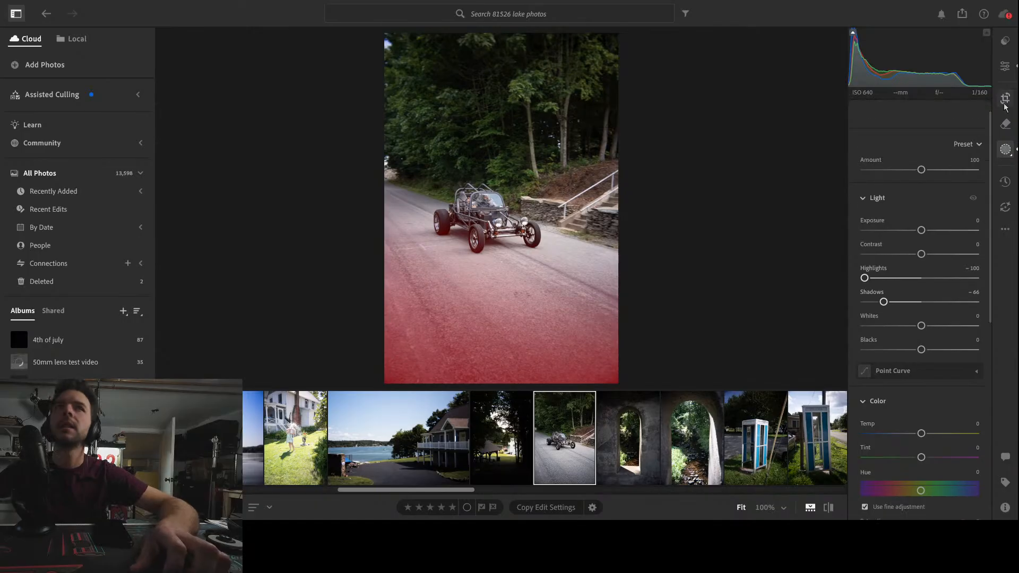
pyautogui.moveTo(614, 375); pyautogui.dragTo(612, 344)
pyautogui.moveTo(407, 67); pyautogui.dragTo(415, 80)
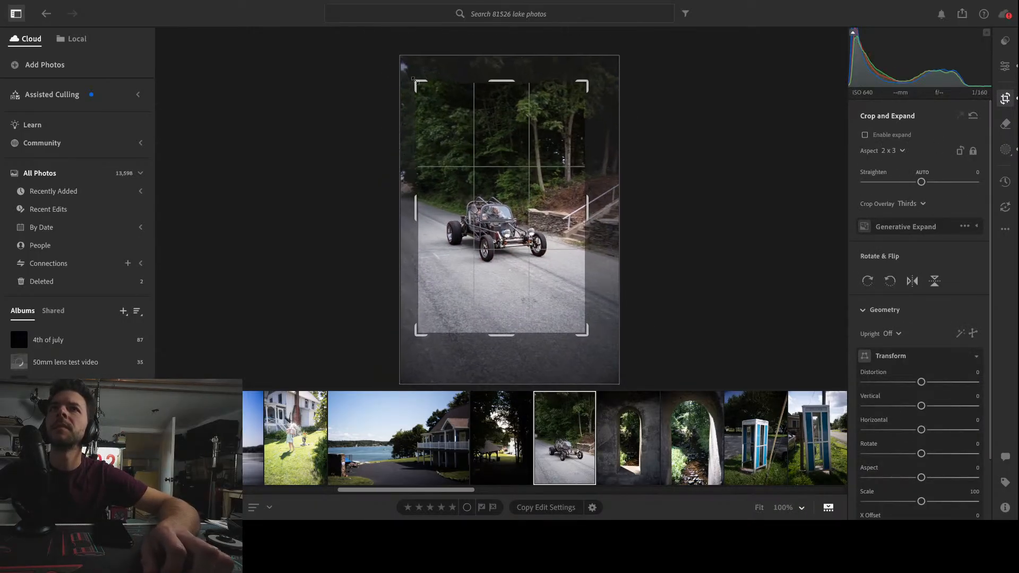
pyautogui.moveTo(538, 209); pyautogui.dragTo(546, 183)
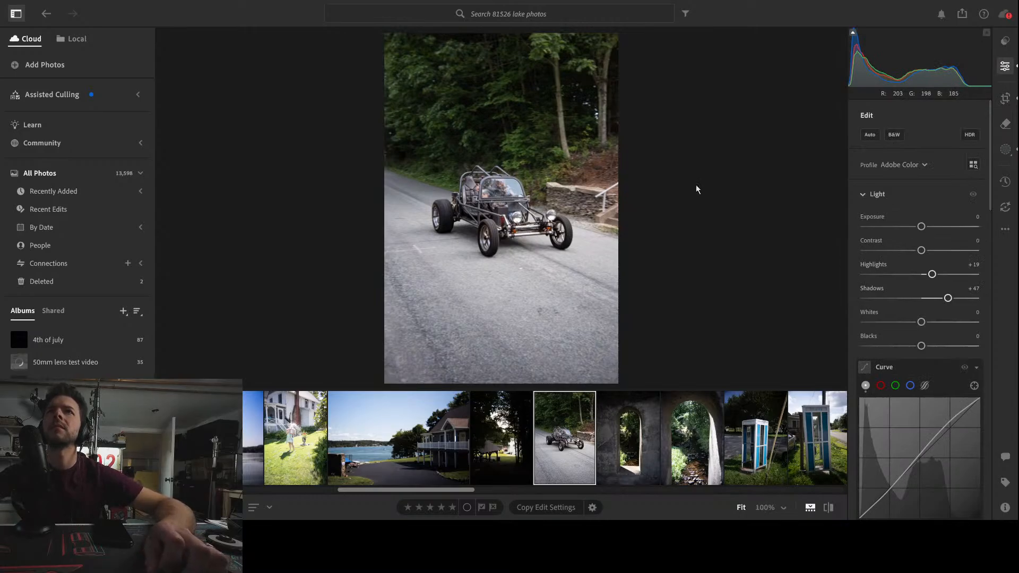
pyautogui.moveTo(504, 193); pyautogui.dragTo(497, 218)
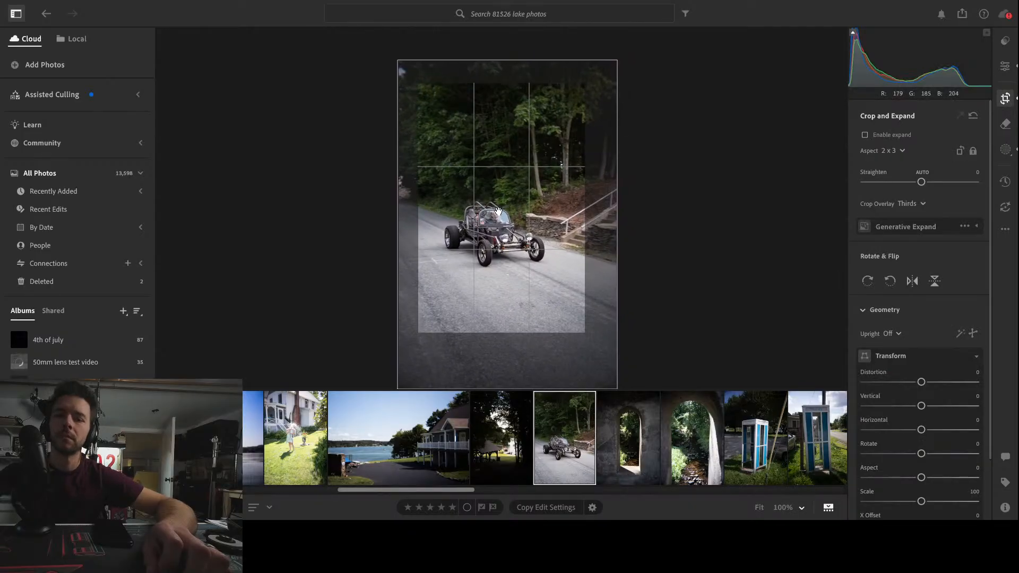
pyautogui.press('Return')
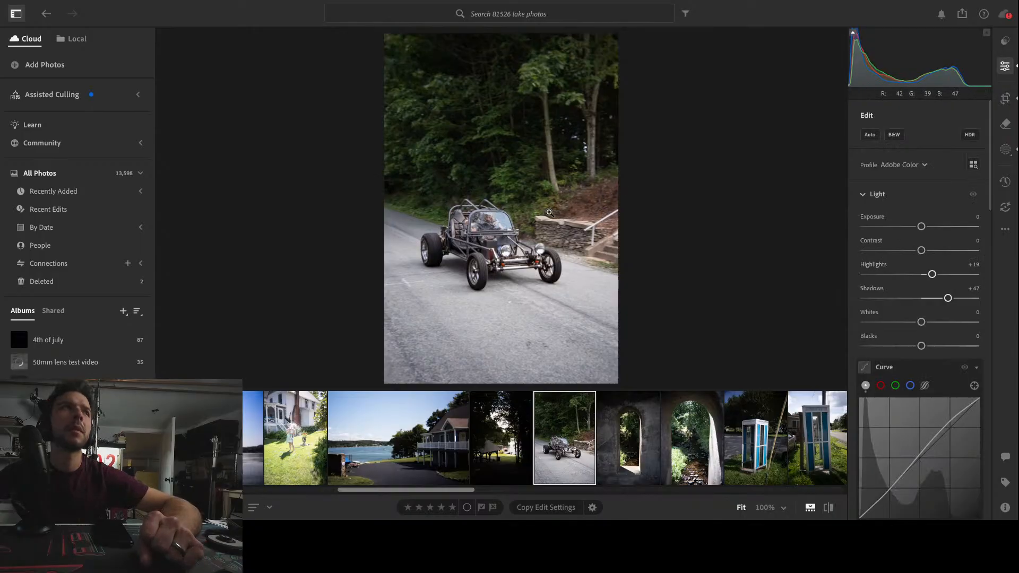
# Inspect the hillside, stone wall and buggy up close at 100% zoom
pyautogui.click(583, 206)
pyautogui.moveTo(678, 257); pyautogui.dragTo(596, 238)
pyautogui.scroll(6, 596, 237)
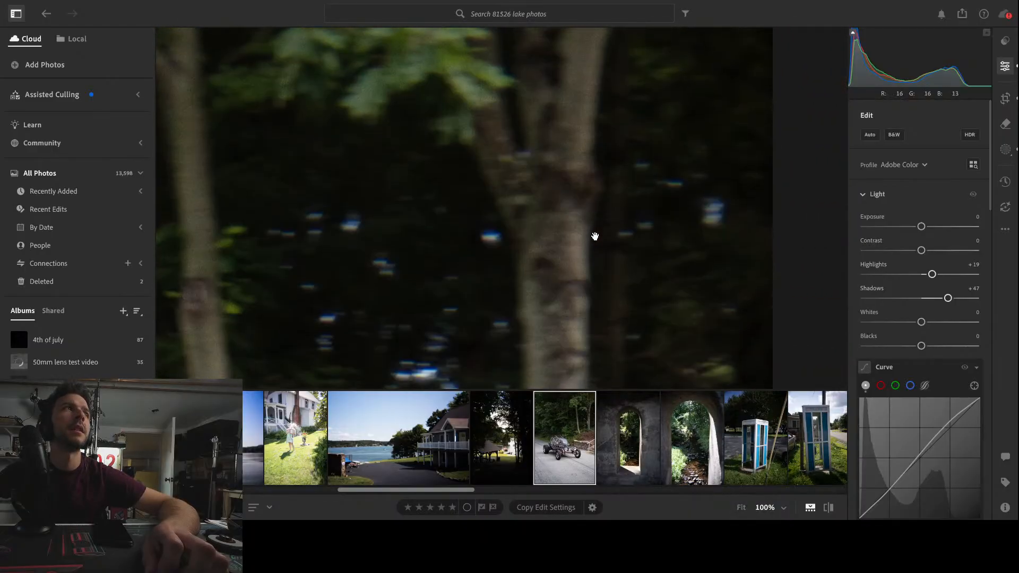
pyautogui.scroll(-6, 596, 237)
pyautogui.scroll(-4, 583, 250)
pyautogui.scroll(5, 583, 250)
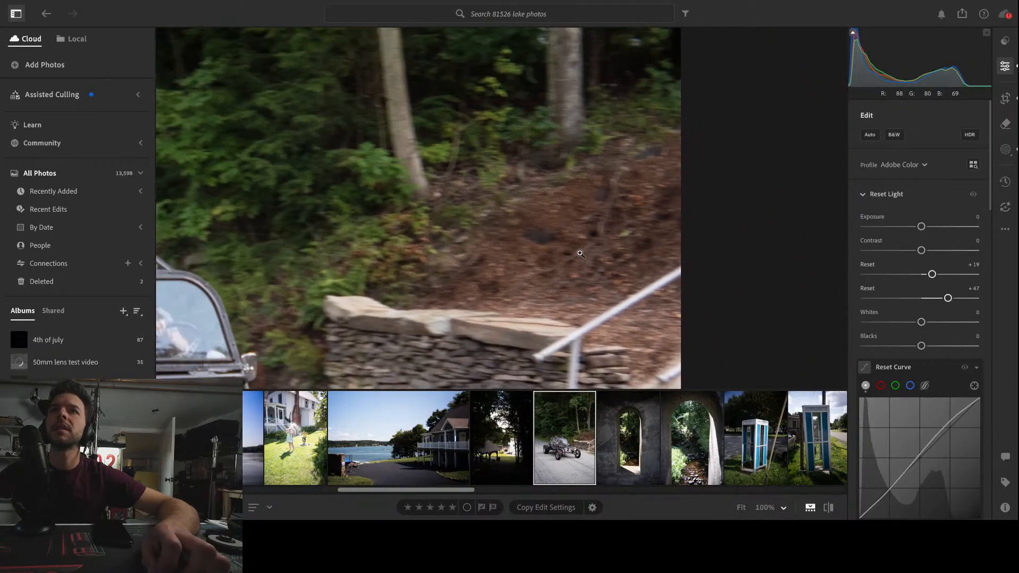
pyautogui.scroll(-4, 588, 252)
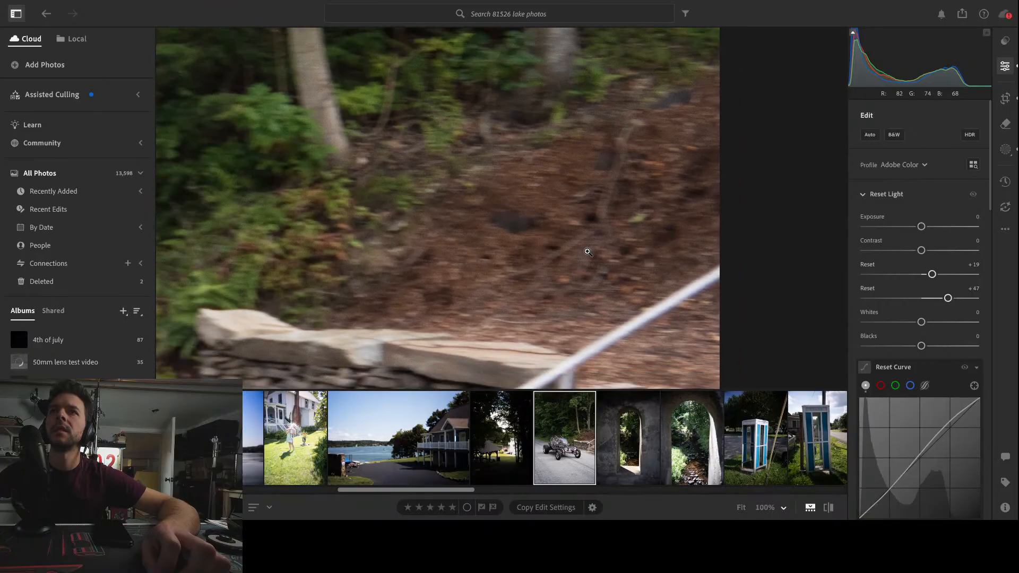
pyautogui.scroll(-4, 587, 263)
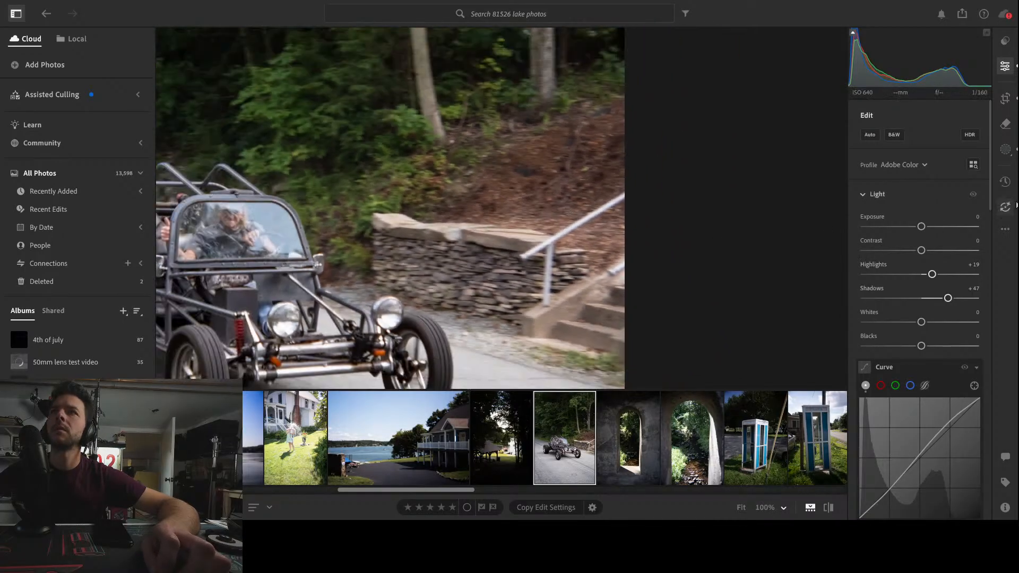
pyautogui.click(1012, 151)
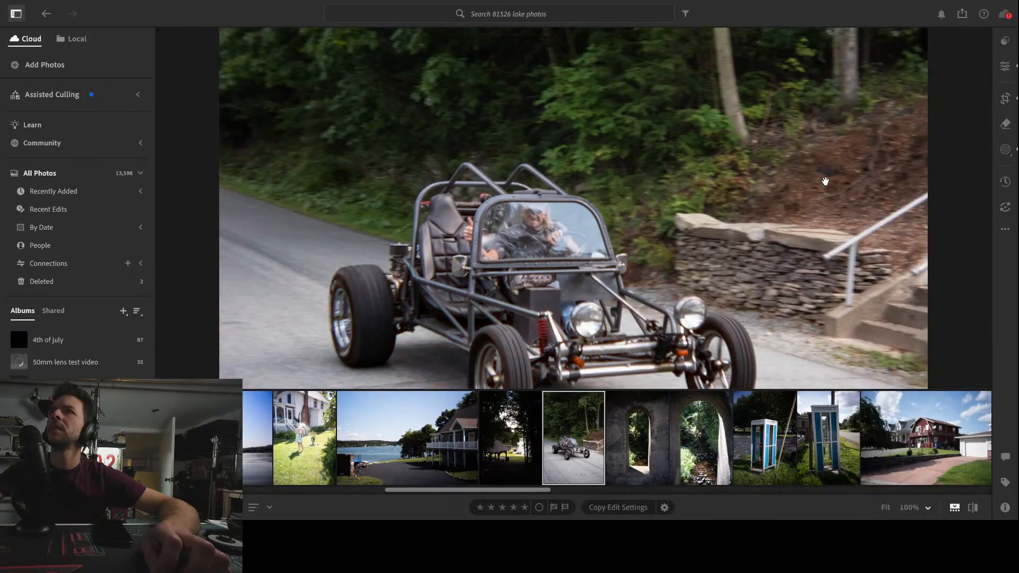
pyautogui.scroll(-6, 790, 176)
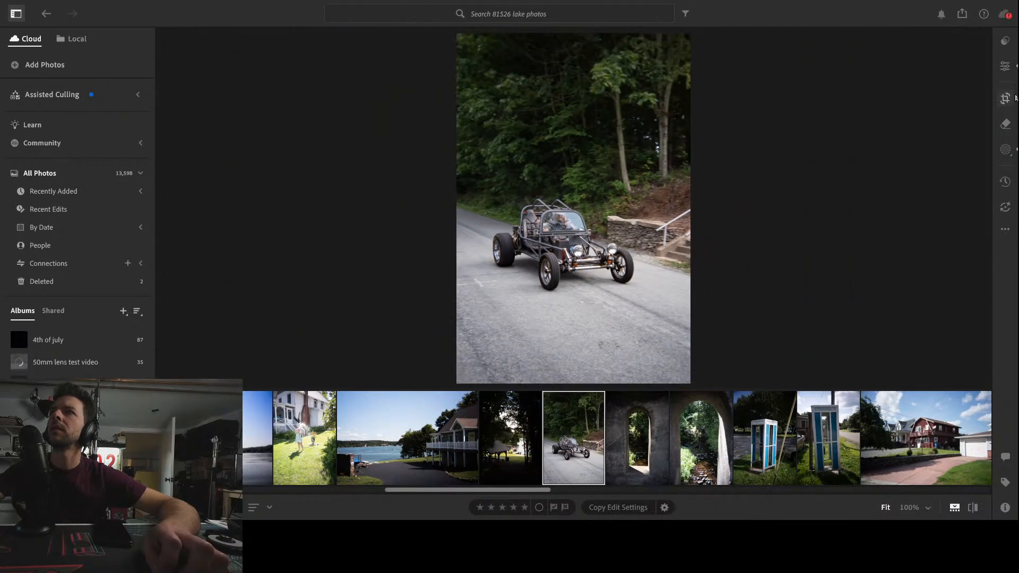
# Set the orange Color Mixer Saturation to -34
pyautogui.click(1005, 66)
pyautogui.scroll(-5, 955, 388)
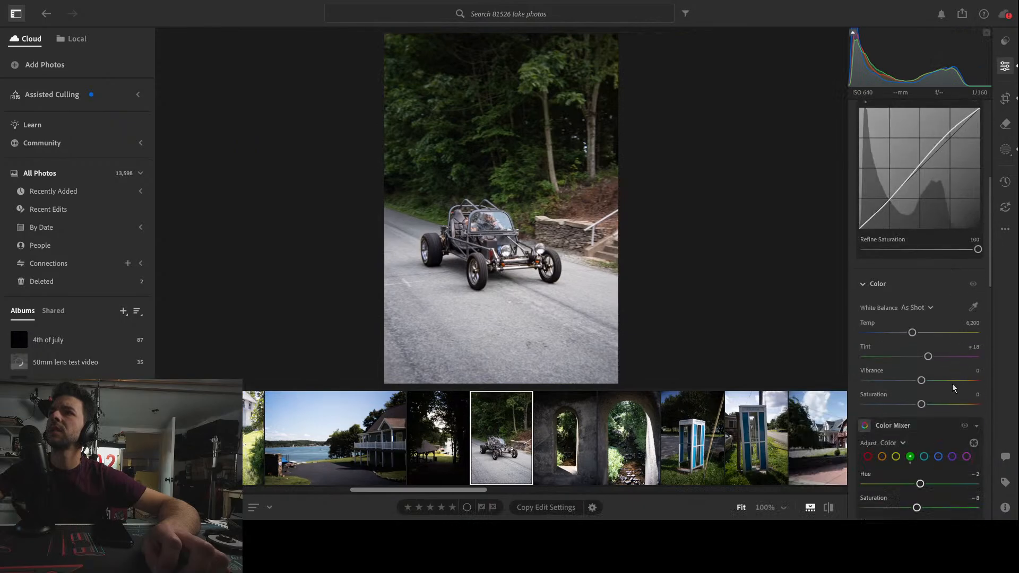
pyautogui.scroll(-2, 954, 388)
pyautogui.click(882, 389)
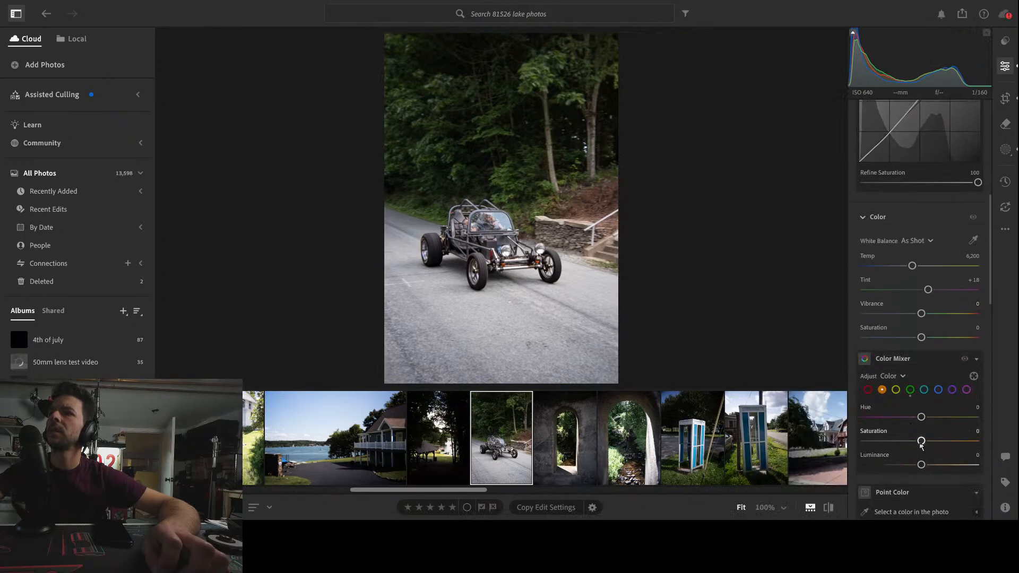
pyautogui.moveTo(920, 442)
pyautogui.mouseDown()
pyautogui.moveTo(896, 442)
pyautogui.moveTo(921, 444)
pyautogui.moveTo(904, 446)
pyautogui.mouseUp()
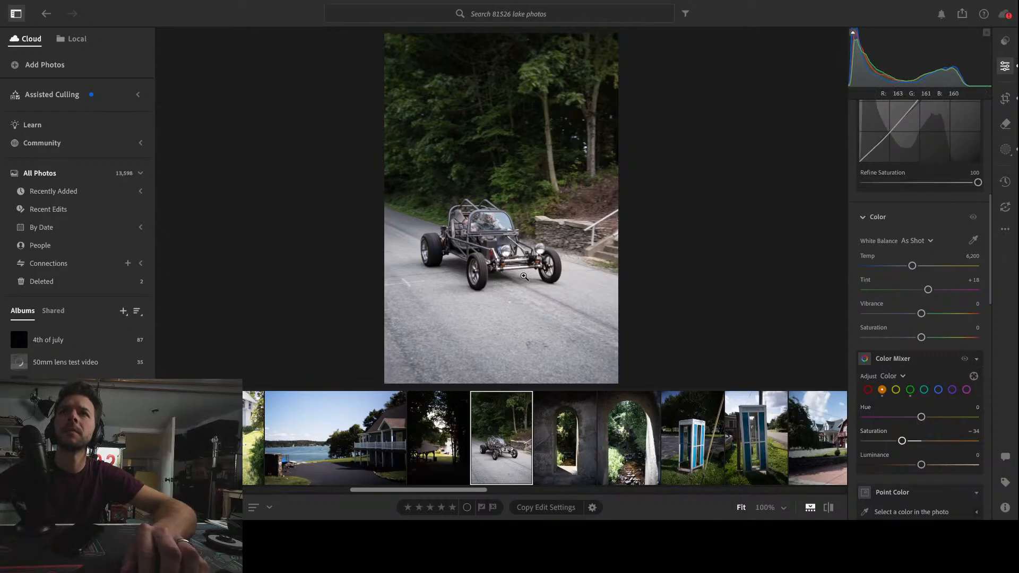
# Zoom in on the buggy's red shocks and set the red Color Mixer Saturation to +90
pyautogui.click(506, 271)
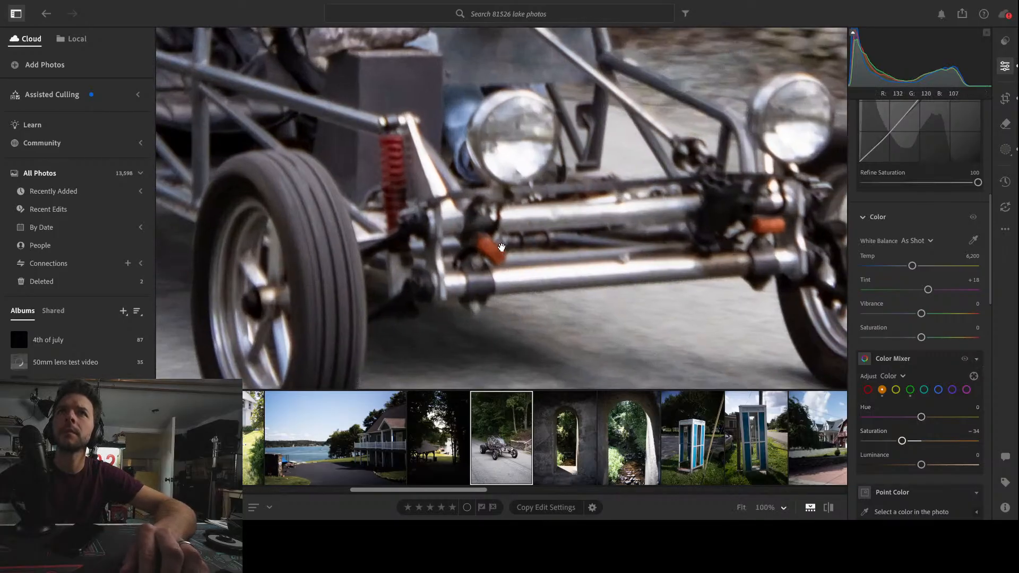
pyautogui.click(869, 391)
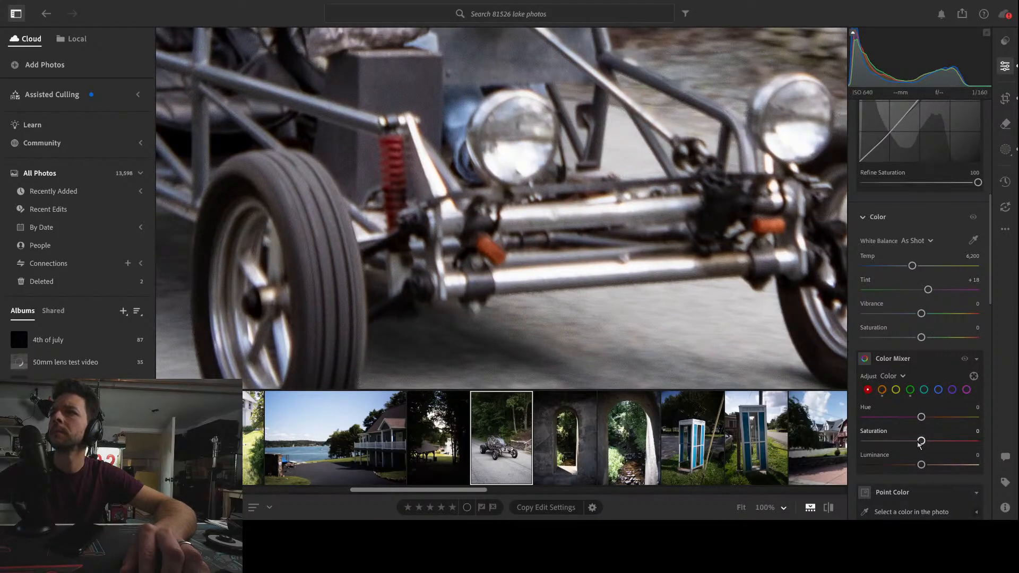
pyautogui.moveTo(920, 444); pyautogui.dragTo(973, 442)
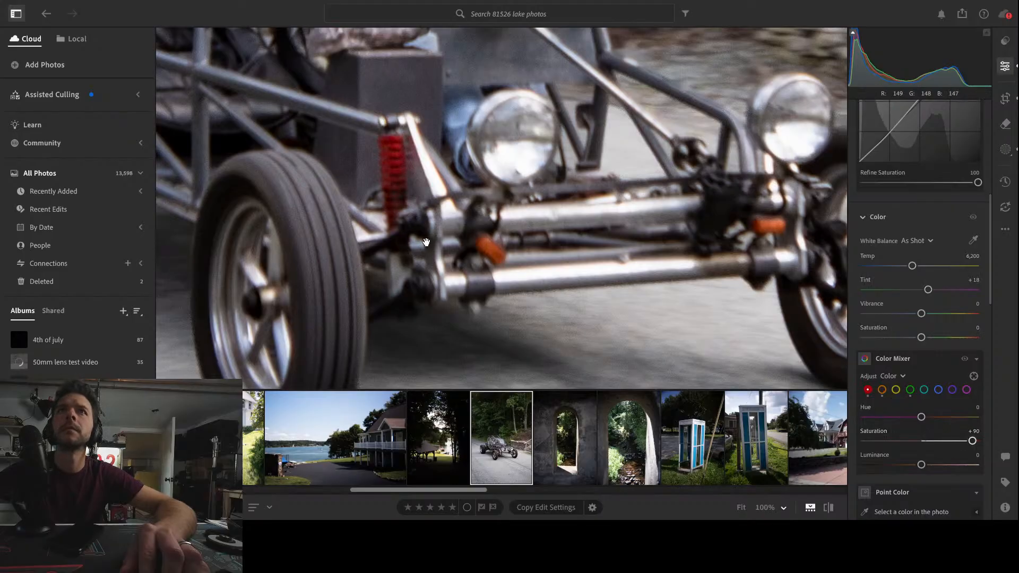
pyautogui.click(426, 242)
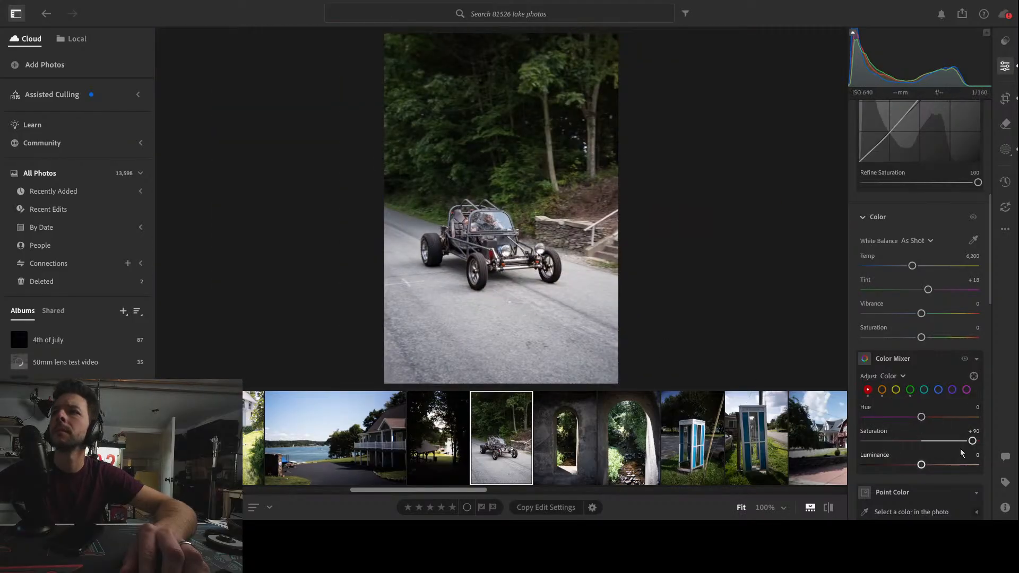
# Lower the red Color Mixer Saturation to +26
pyautogui.moveTo(973, 441); pyautogui.dragTo(943, 441)
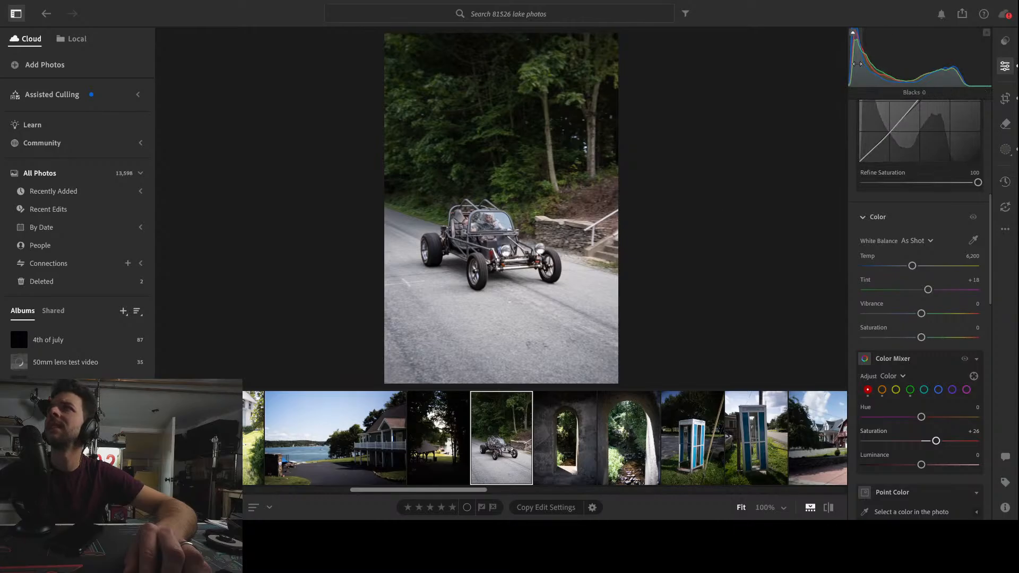
pyautogui.scroll(1, 965, 186)
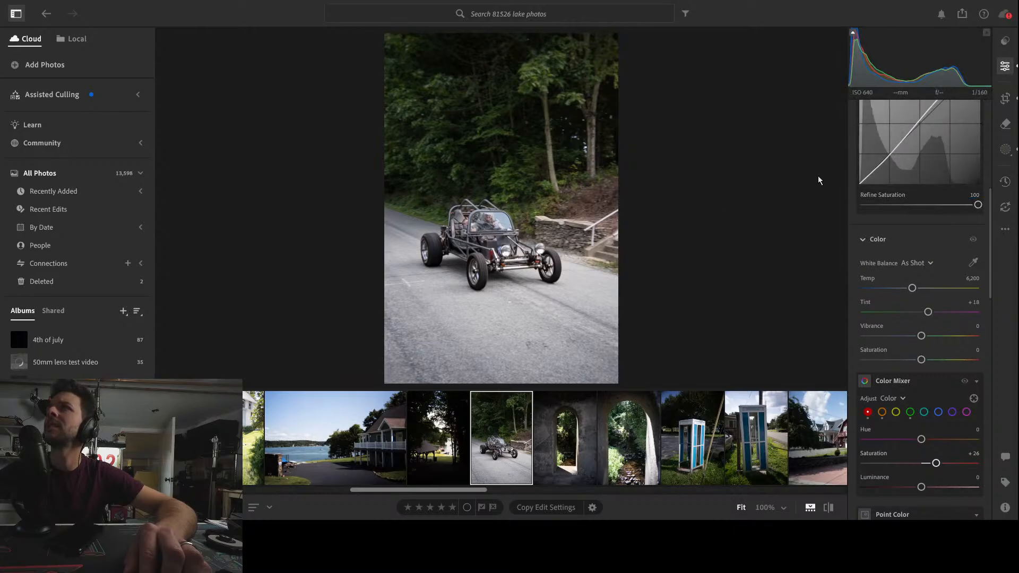
# Toggle the before/after view repeatedly to compare the edited buggy photo with the original
pyautogui.press('\\')
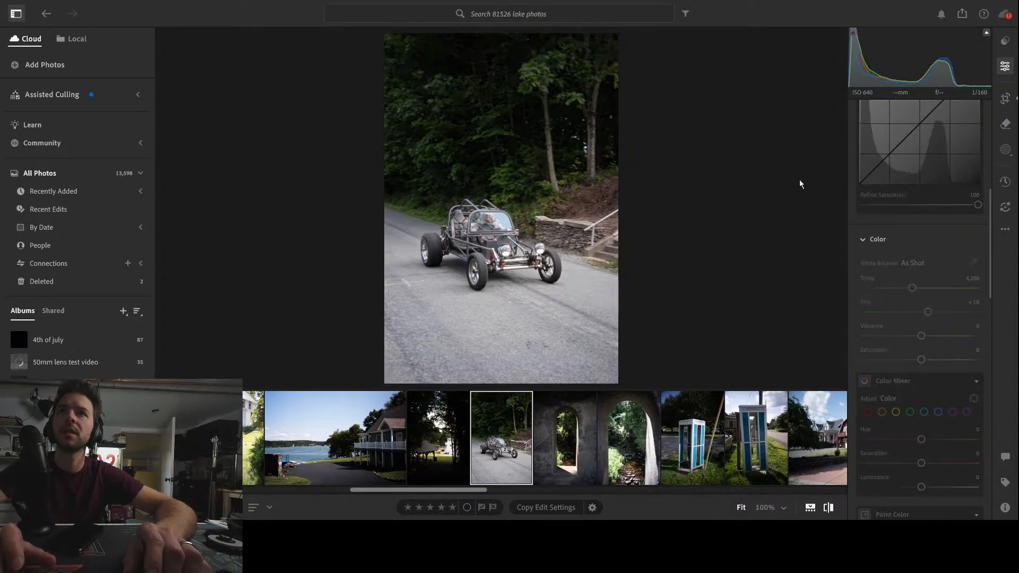
pyautogui.press('\\')
pyautogui.press('\\')
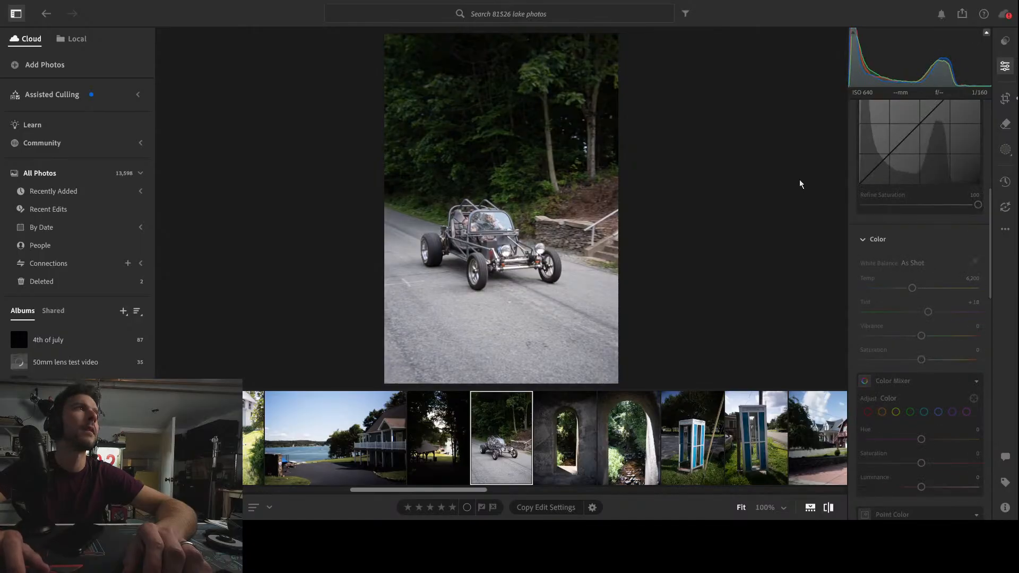
pyautogui.press('\\')
pyautogui.press('\\')
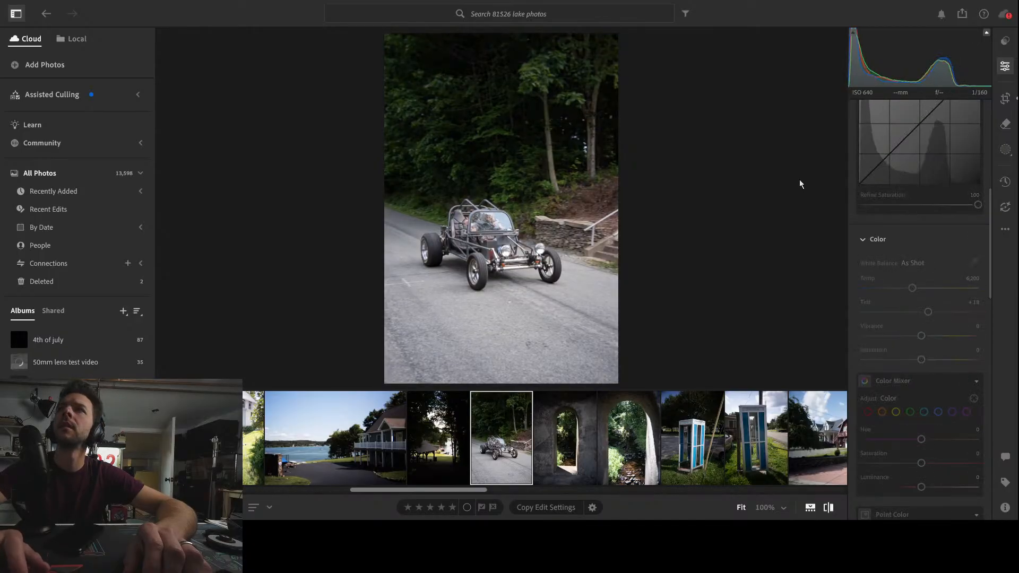
pyautogui.press('\\')
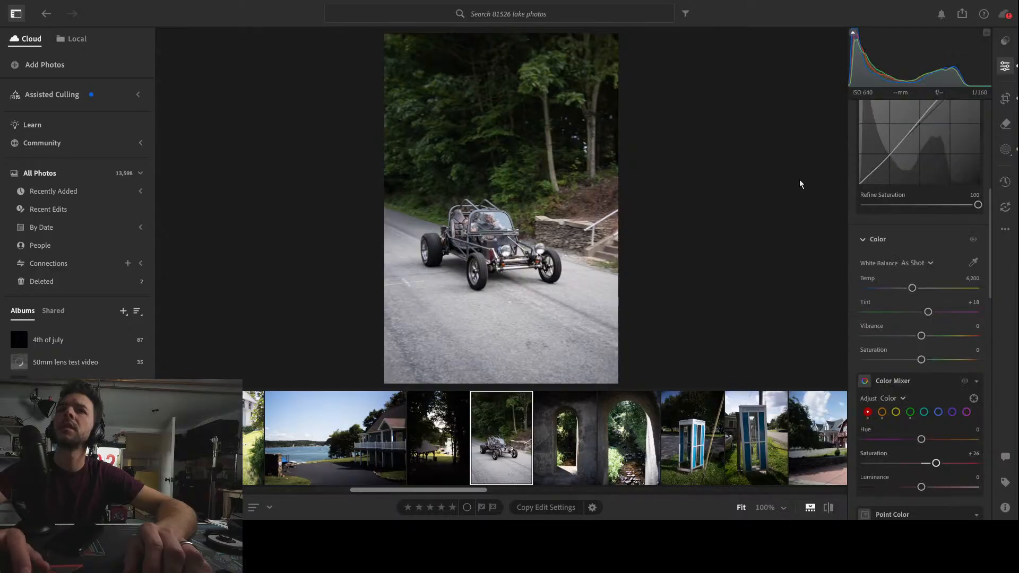
pyautogui.press('\\')
pyautogui.press('\\')
pyautogui.press('\\')
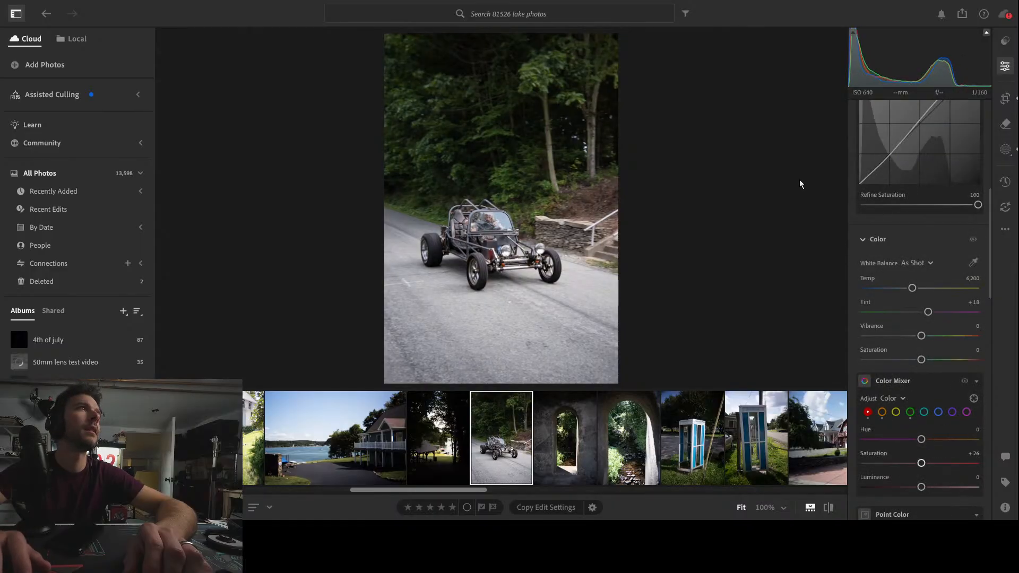
pyautogui.press('\\')
pyautogui.press('\\')
pyautogui.press('\\')
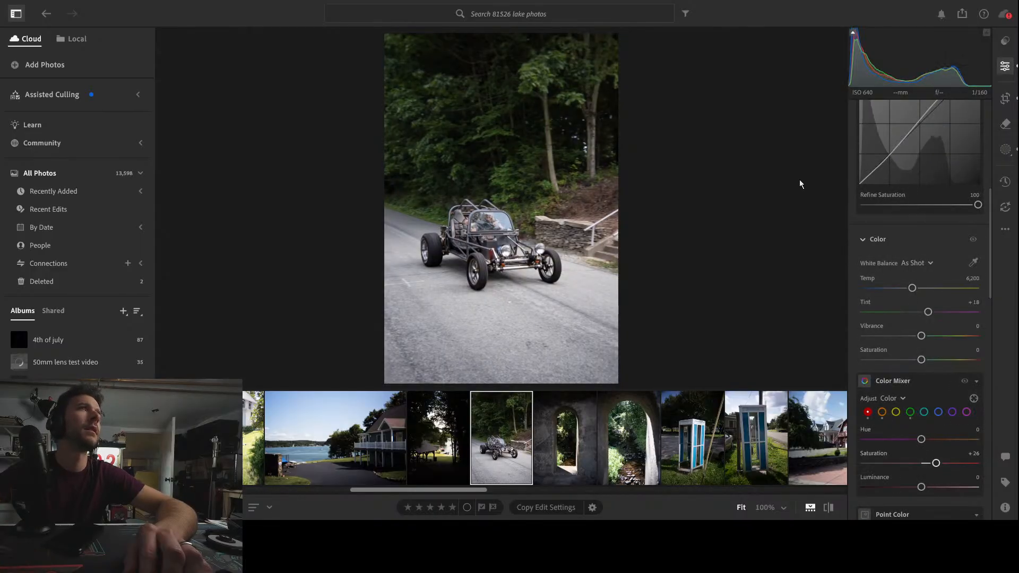
# Browse the neighbouring photos in the filmstrip and select the stone archway photo
pyautogui.click(579, 461)
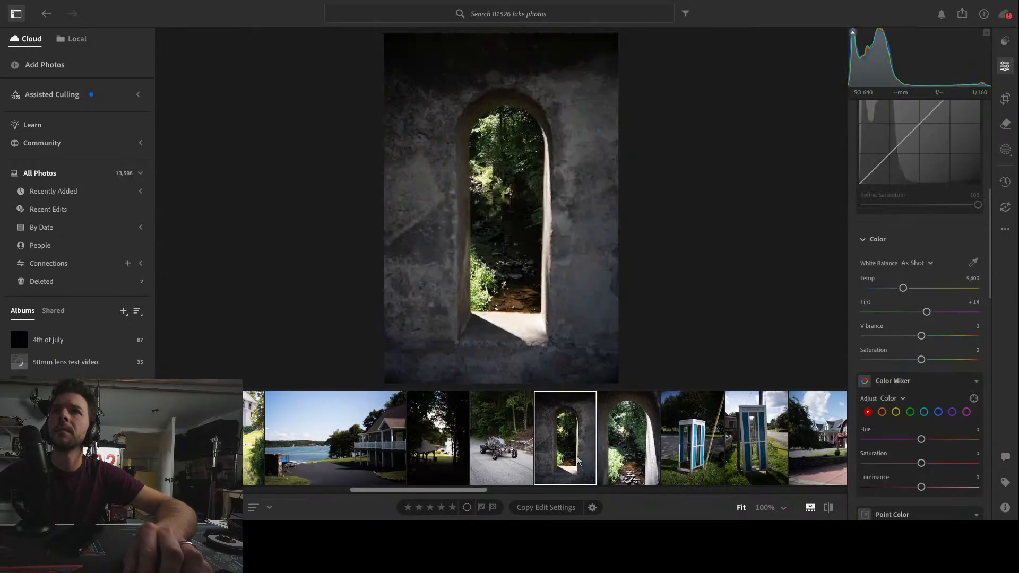
pyautogui.click(502, 465)
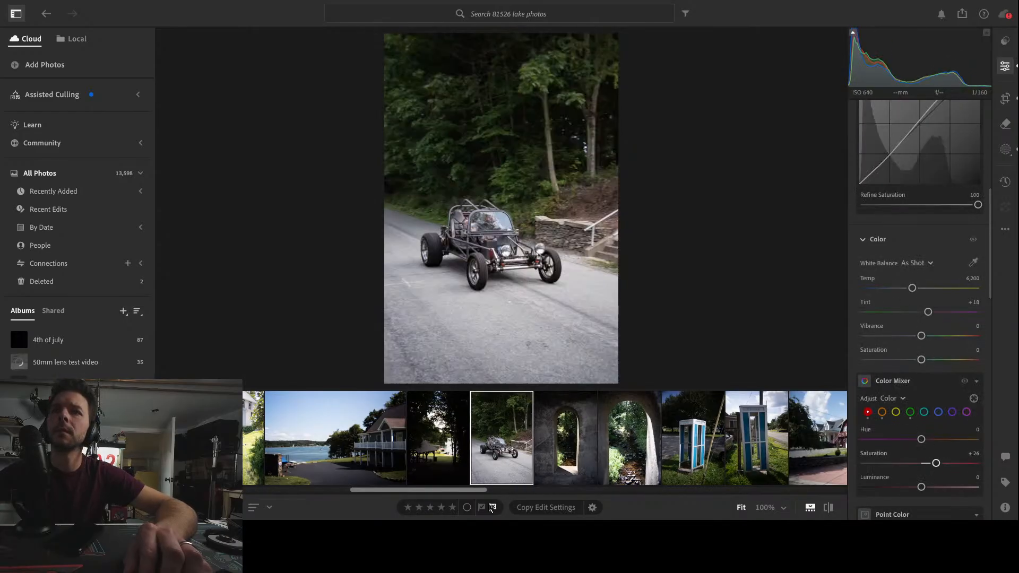
pyautogui.click(443, 444)
pyautogui.click(336, 431)
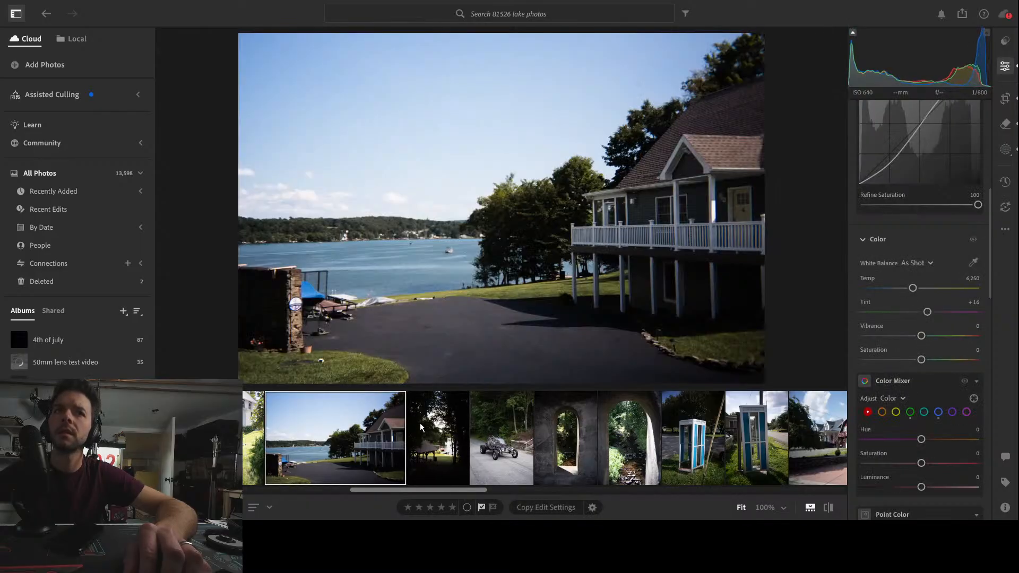
pyautogui.click(513, 451)
pyautogui.click(566, 441)
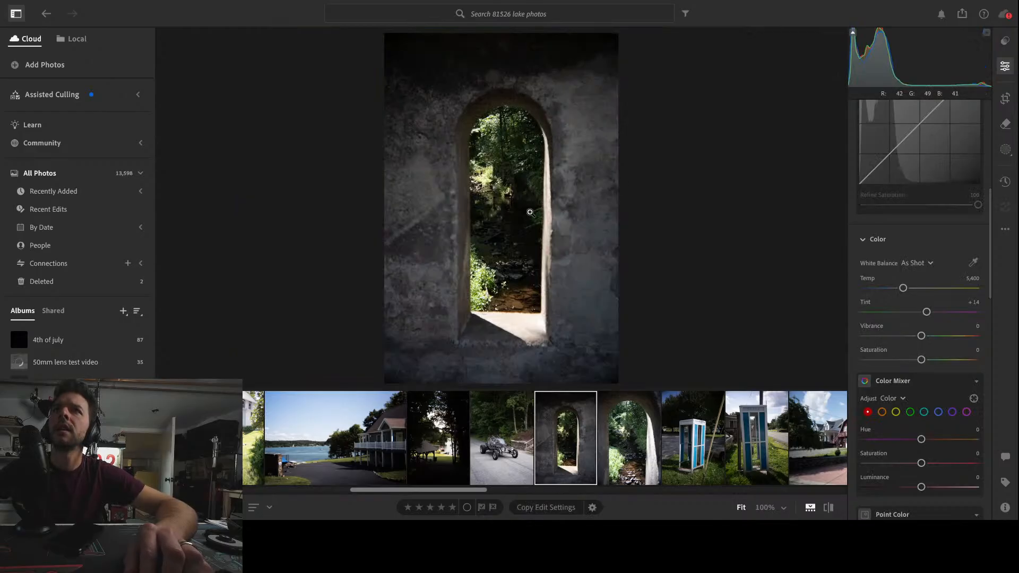
# Crop the archway photo tighter at 2 x 3 aspect, repositioning the arch within the frame
pyautogui.click(1005, 99)
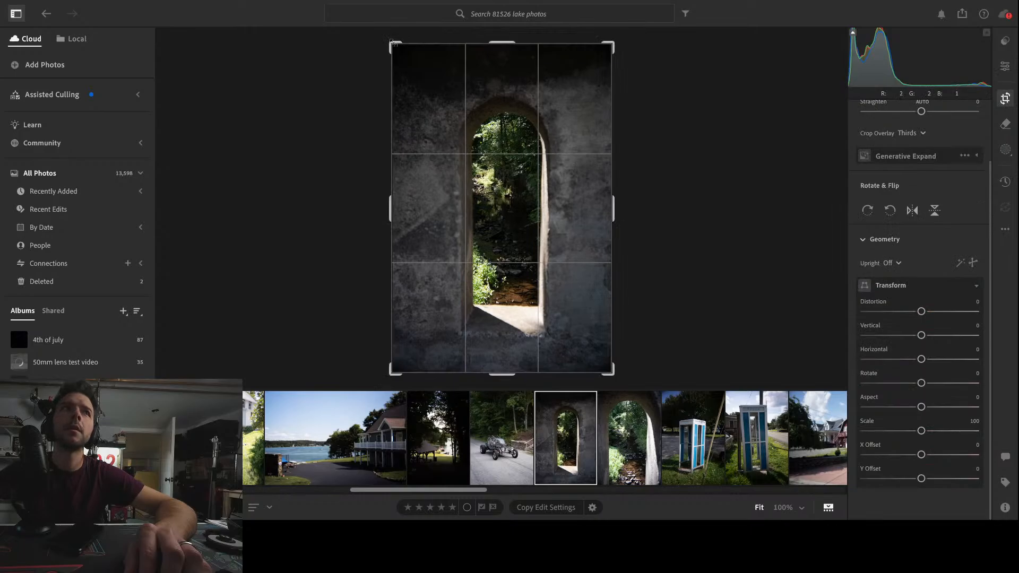
pyautogui.moveTo(392, 42); pyautogui.dragTo(402, 58)
pyautogui.moveTo(604, 354)
pyautogui.mouseDown()
pyautogui.moveTo(593, 337)
pyautogui.moveTo(599, 348)
pyautogui.mouseUp()
pyautogui.moveTo(535, 262); pyautogui.dragTo(546, 250)
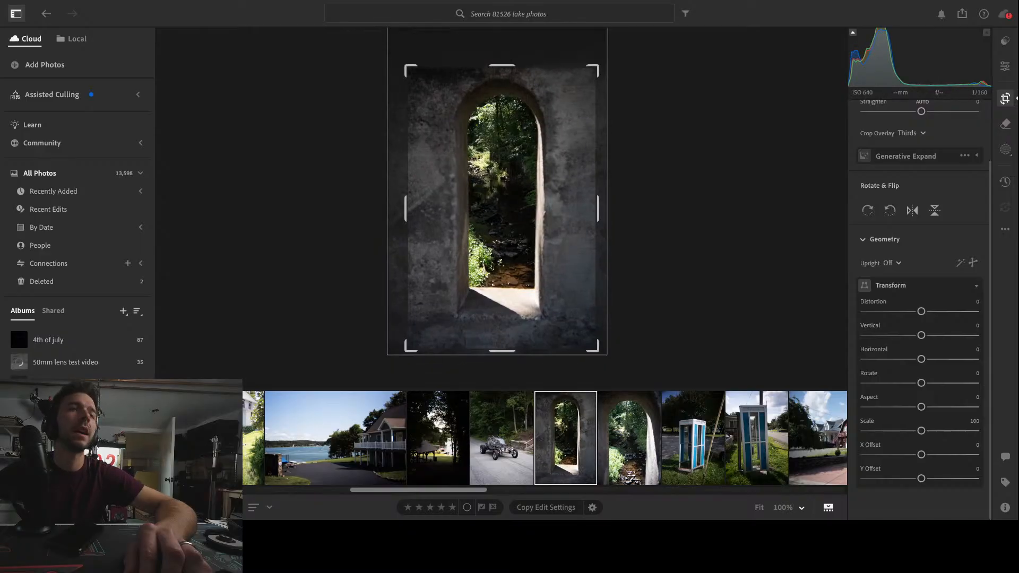
pyautogui.press('Return')
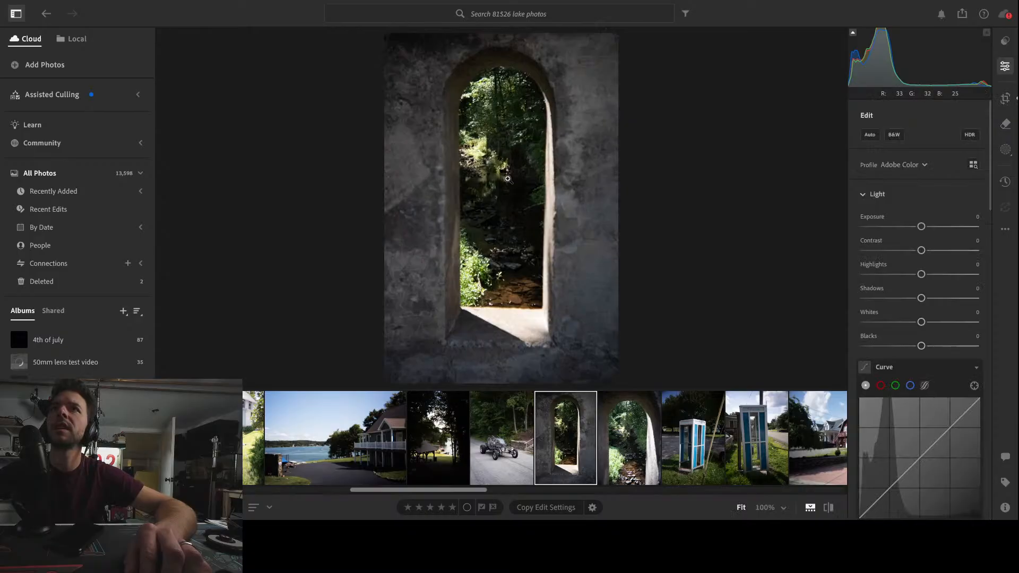
# Straighten the archway with transform Vertical -6, Horizontal -5 and Rotate -1.2, nudging the image inside the crop
pyautogui.press('c')
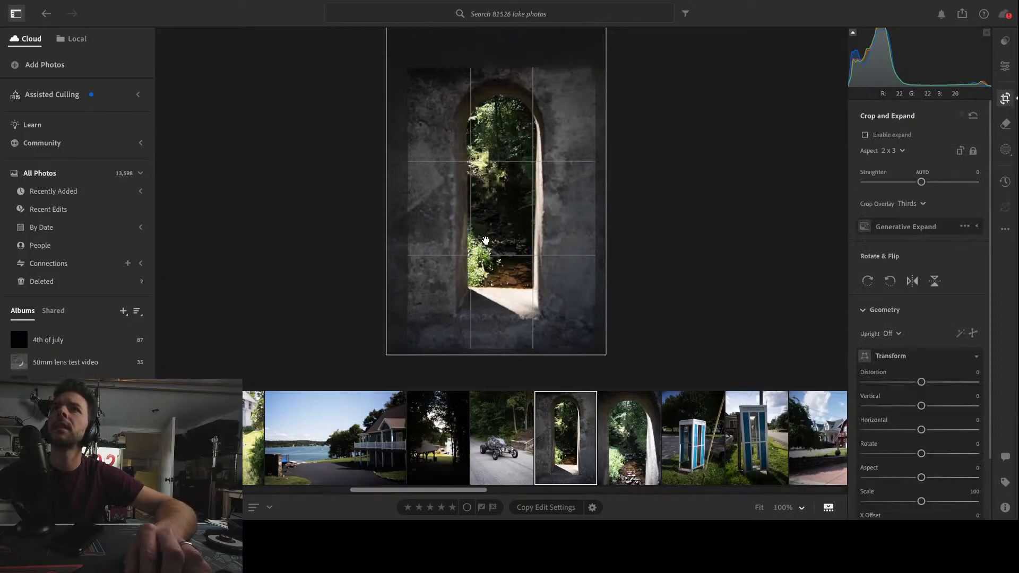
pyautogui.moveTo(485, 241); pyautogui.dragTo(487, 240)
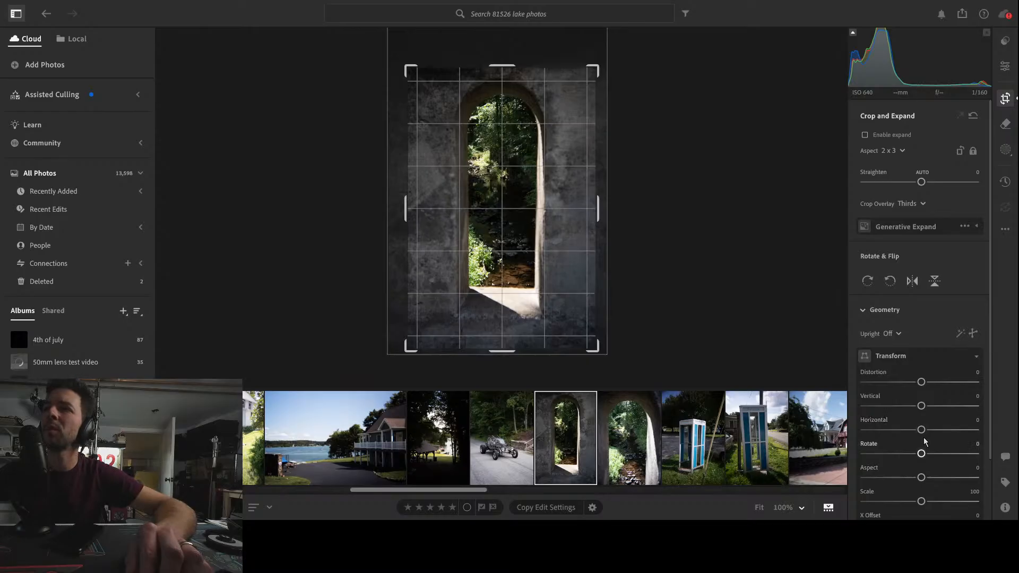
pyautogui.moveTo(923, 458); pyautogui.dragTo(918, 458)
pyautogui.moveTo(496, 237); pyautogui.dragTo(494, 238)
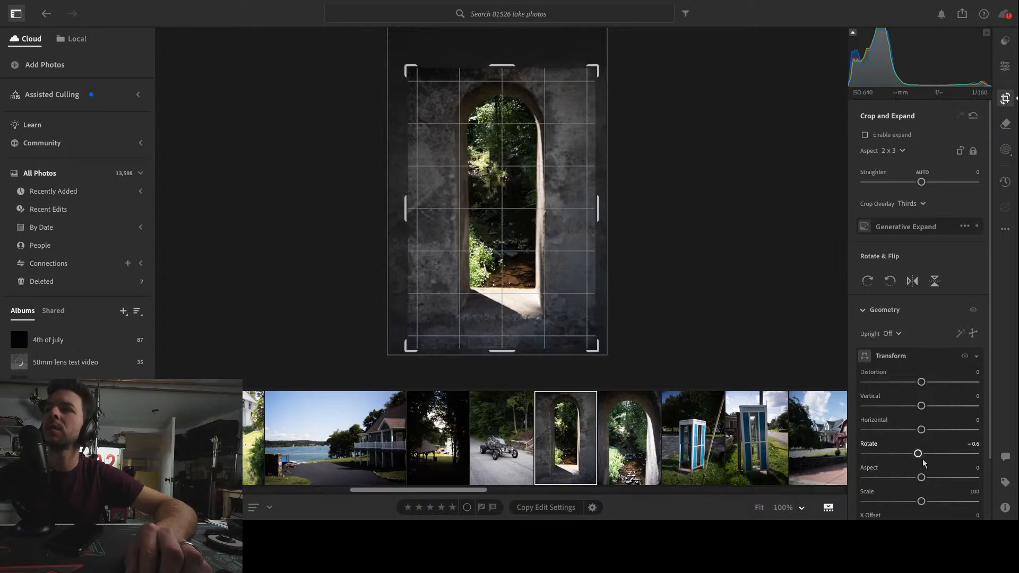
pyautogui.moveTo(919, 455); pyautogui.dragTo(919, 455)
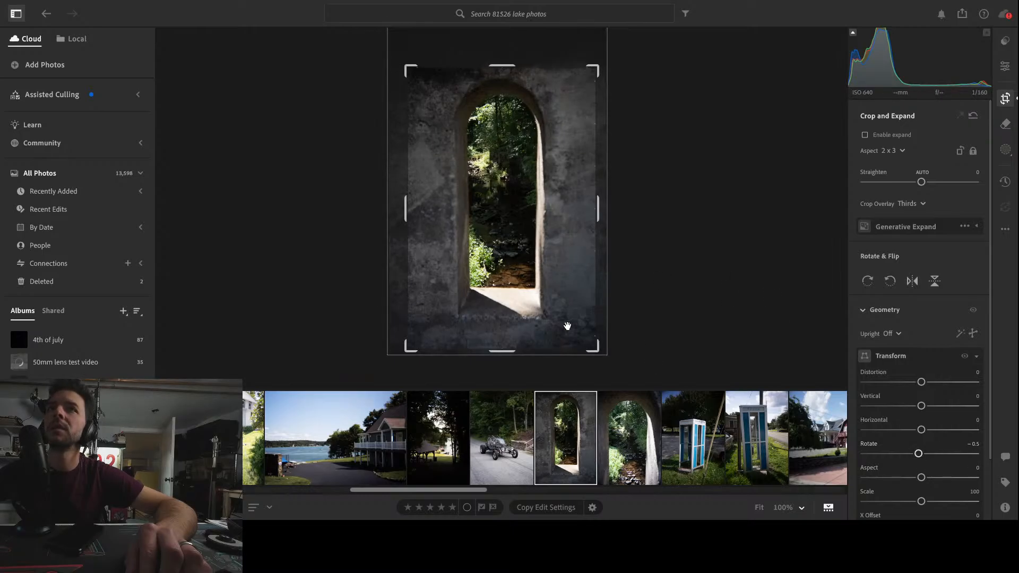
pyautogui.moveTo(498, 249); pyautogui.dragTo(498, 252)
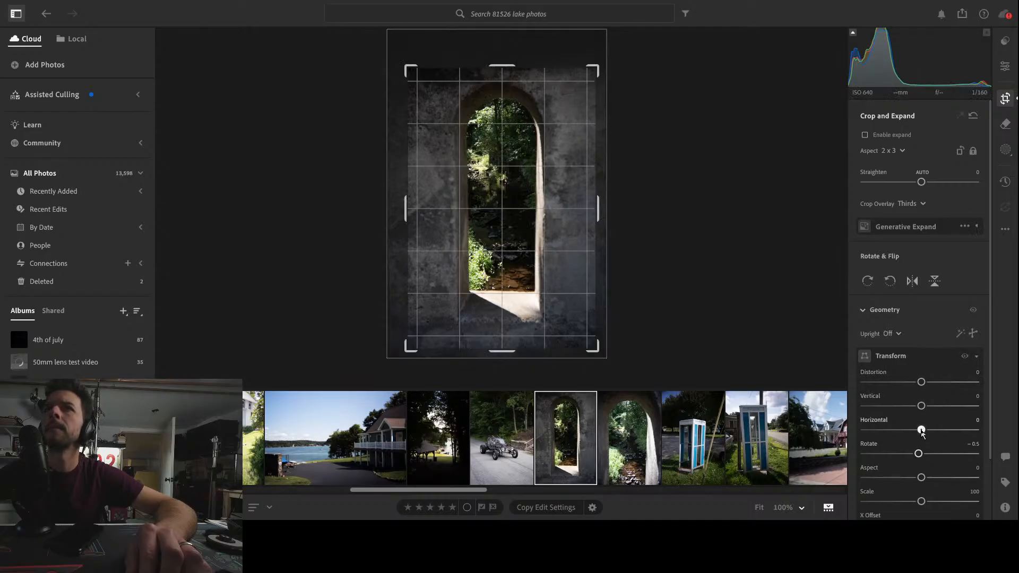
pyautogui.moveTo(922, 432); pyautogui.dragTo(920, 432)
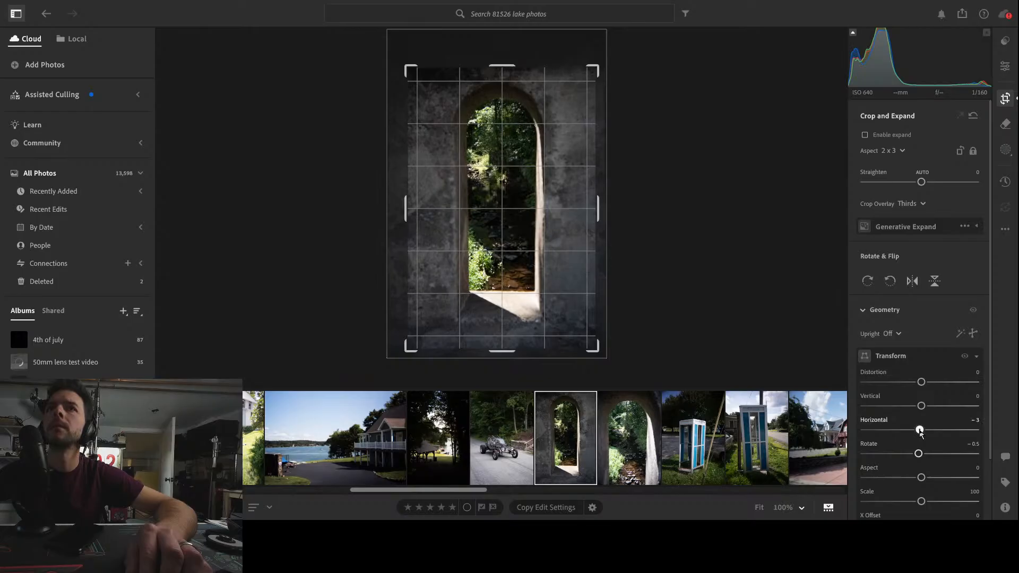
pyautogui.moveTo(922, 406); pyautogui.dragTo(918, 411)
pyautogui.moveTo(916, 413); pyautogui.dragTo(920, 414)
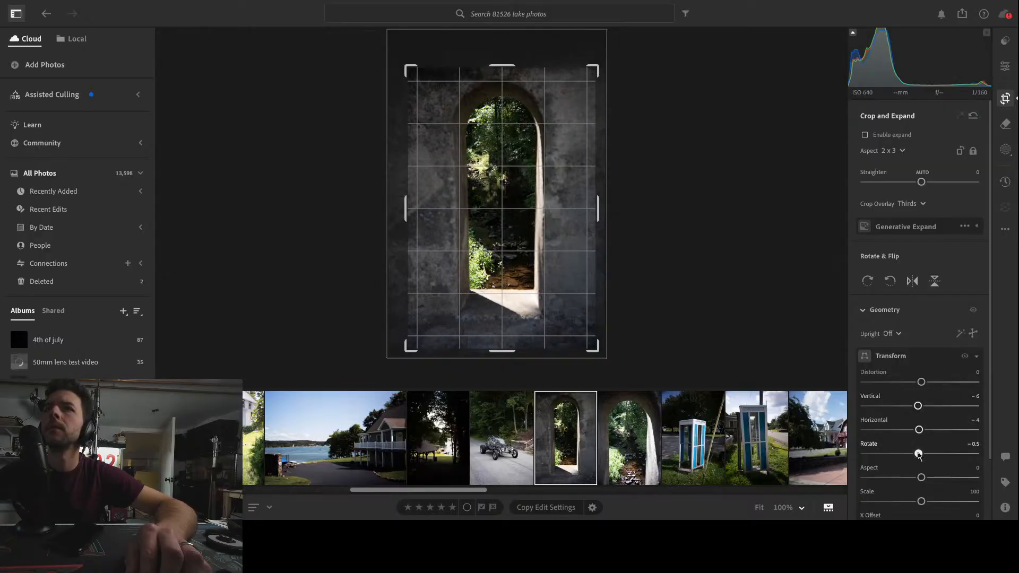
pyautogui.moveTo(919, 454); pyautogui.dragTo(915, 455)
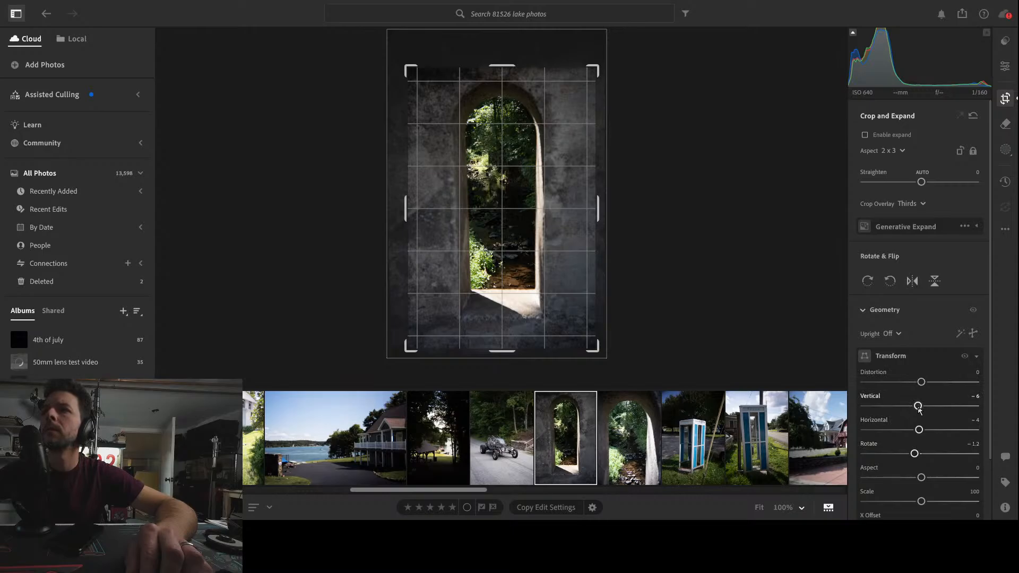
pyautogui.moveTo(919, 430); pyautogui.dragTo(918, 430)
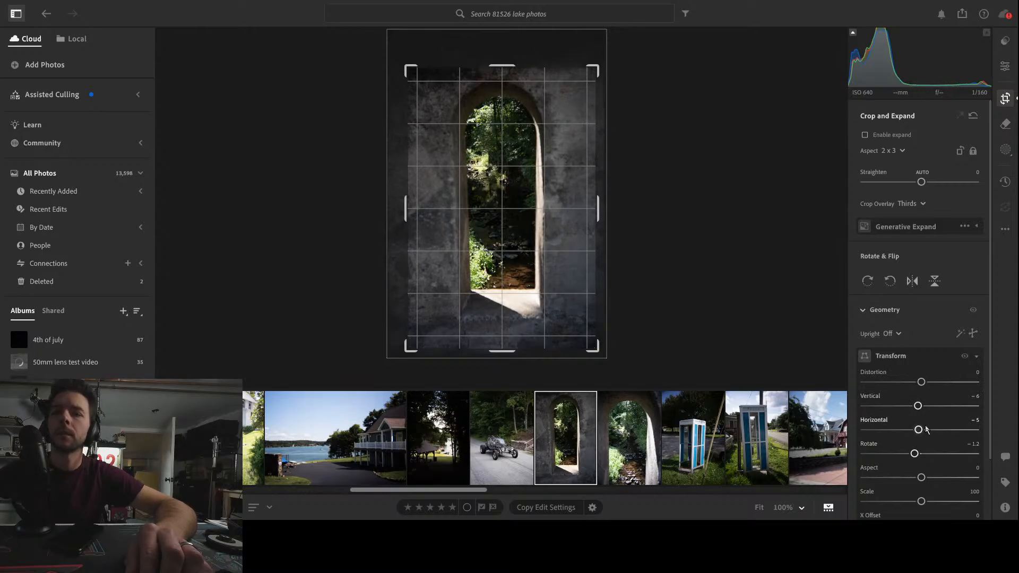
pyautogui.press('e')
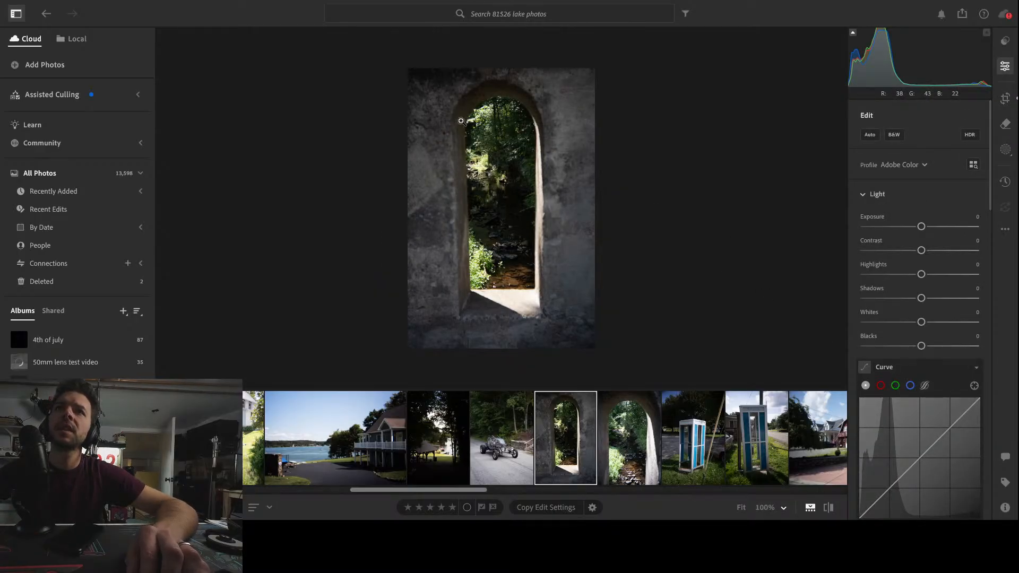
# Reopen the crop and set the transform Rotate to -1.0
pyautogui.click(1010, 103)
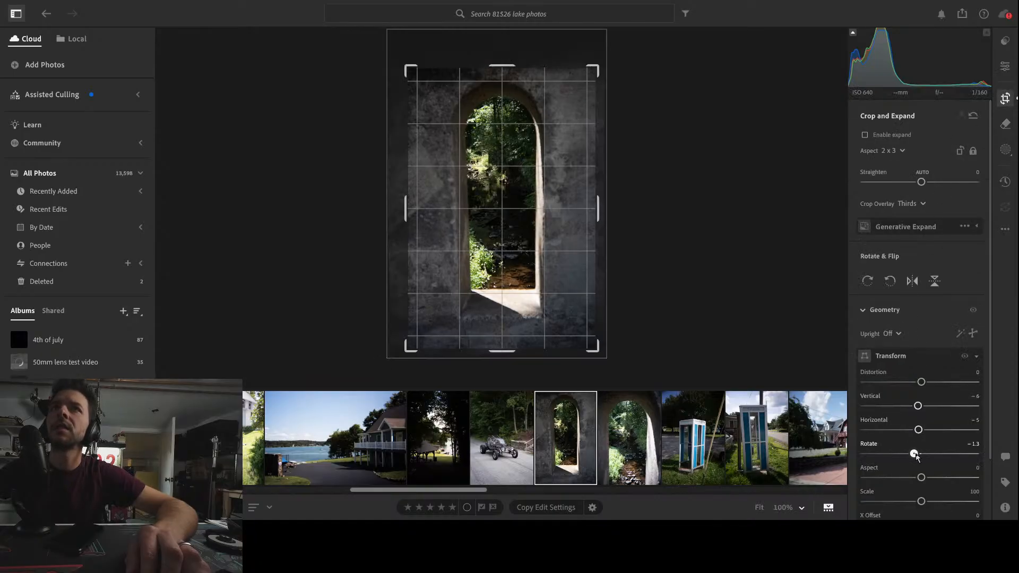
pyautogui.moveTo(916, 455); pyautogui.dragTo(918, 455)
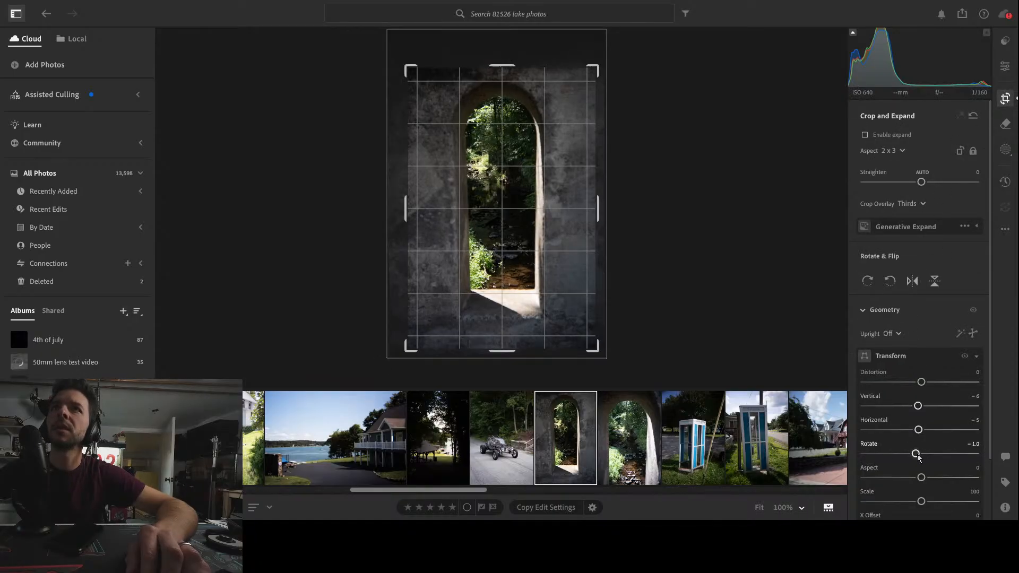
pyautogui.press('e')
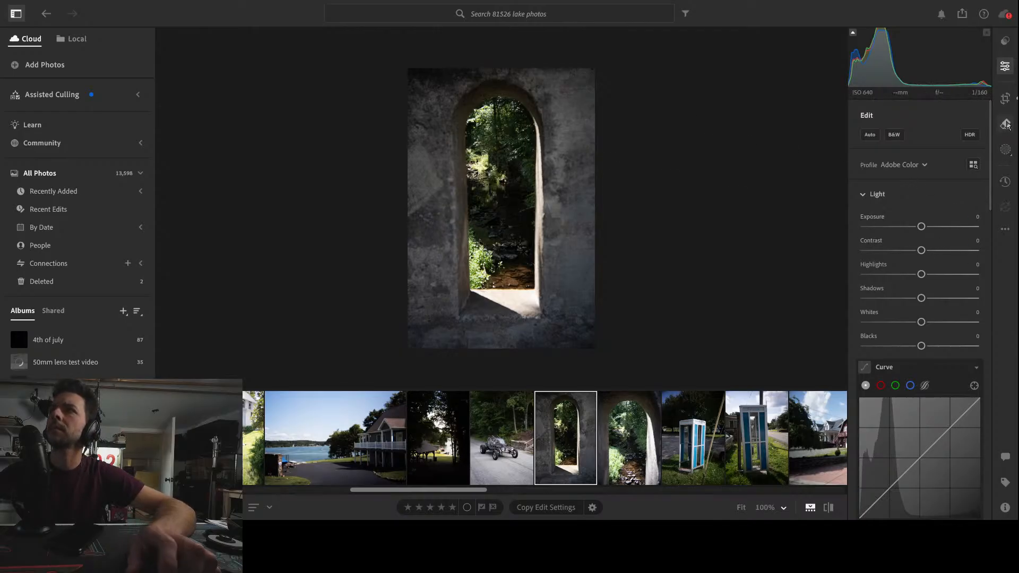
# Create a Subject mask on the archway photo and undo it
pyautogui.click(1006, 149)
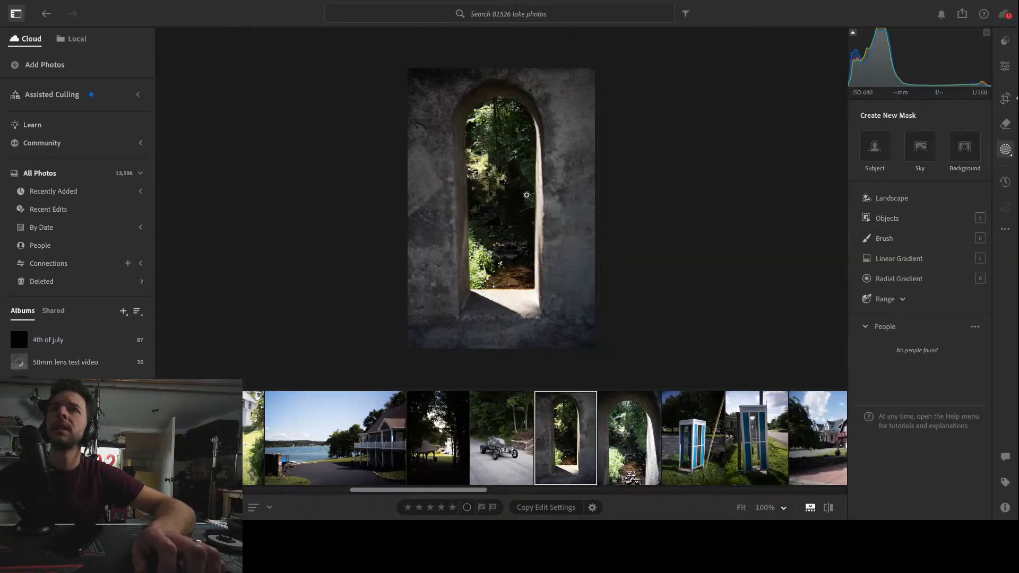
pyautogui.click(497, 195)
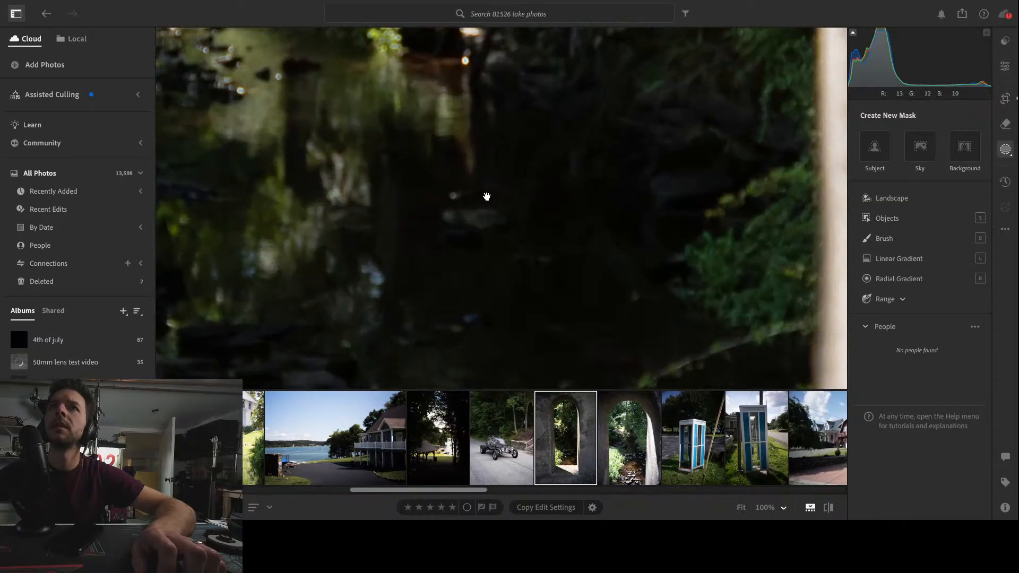
pyautogui.click(484, 196)
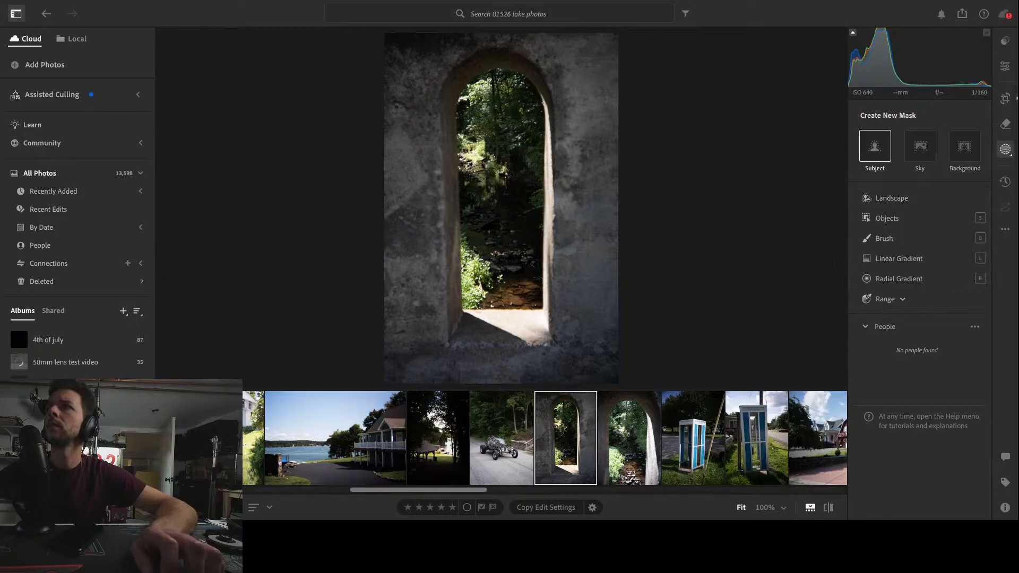
pyautogui.click(875, 147)
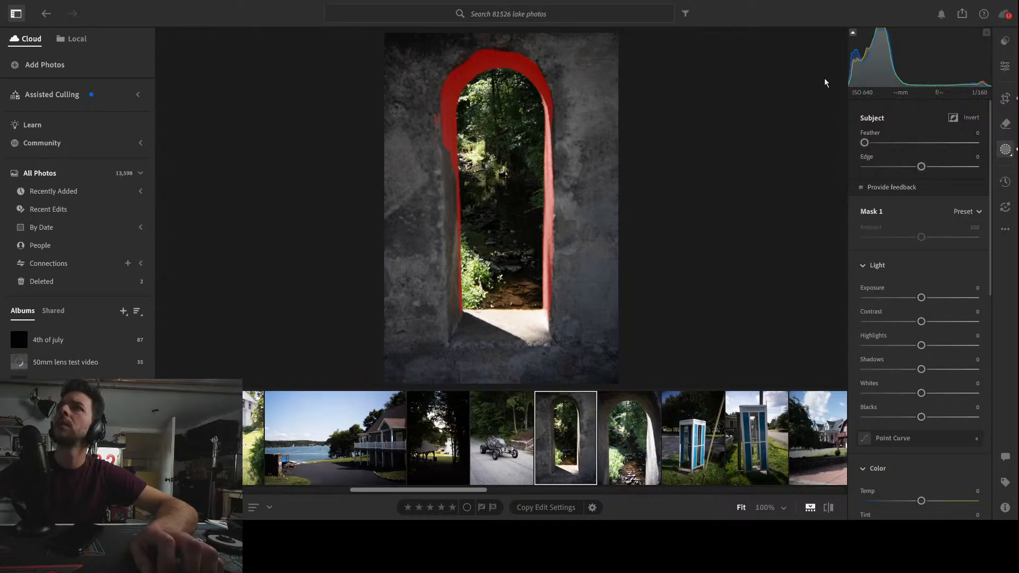
pyautogui.hotkey('ctrl', 'z')
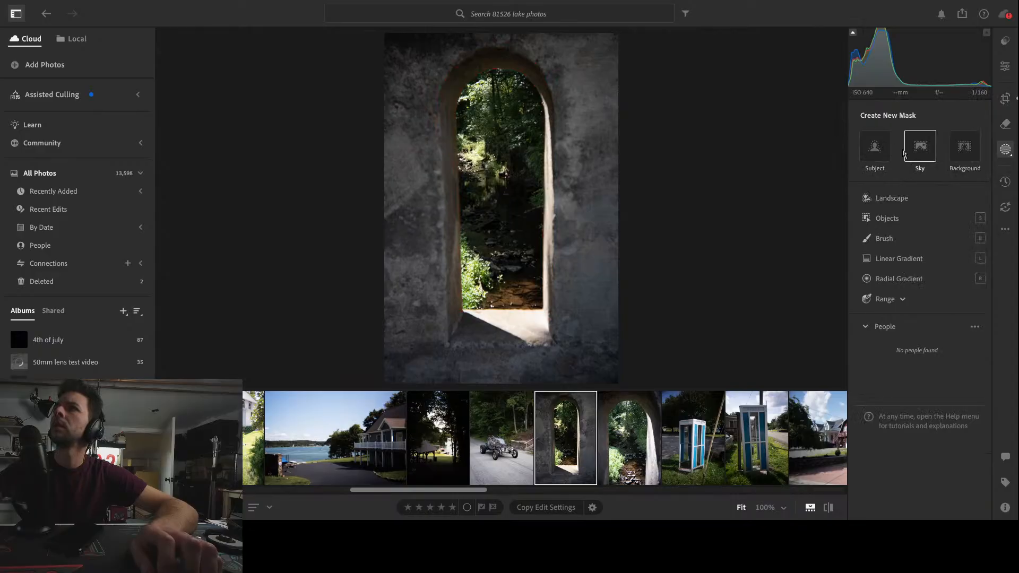
# Create a Brush mask and paint over the archway opening's interior
pyautogui.click(885, 238)
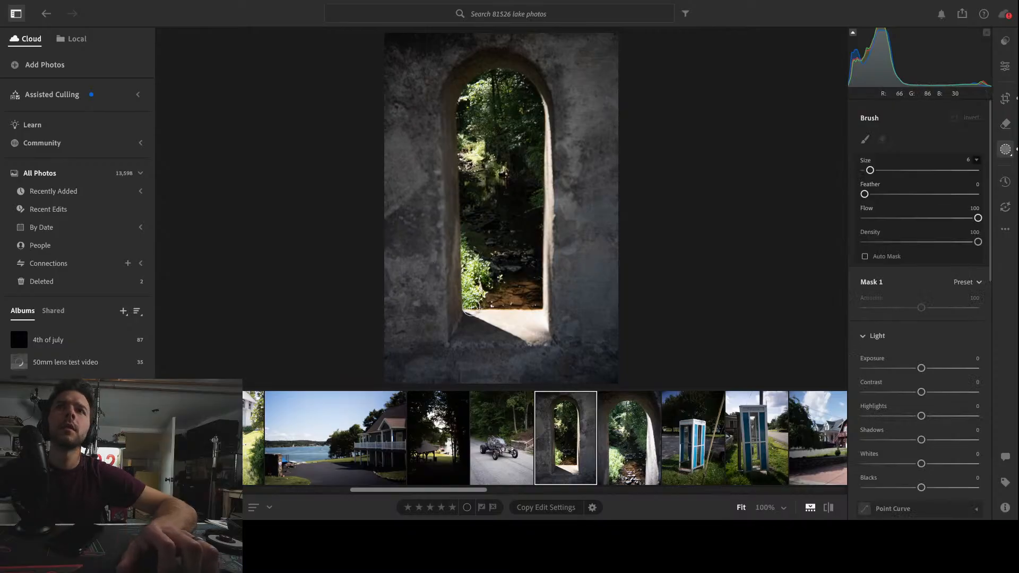
pyautogui.moveTo(469, 107); pyautogui.dragTo(468, 124)
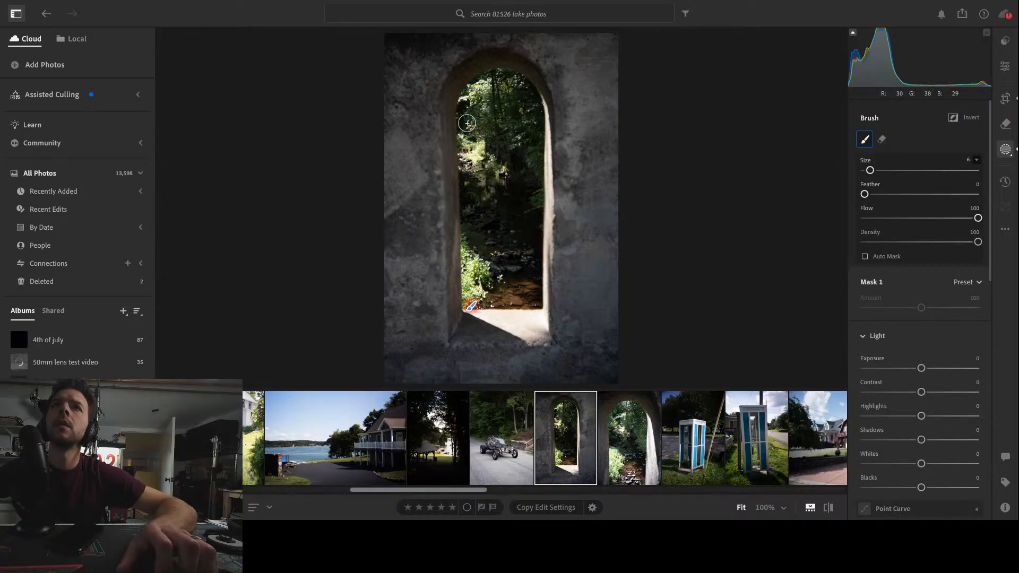
pyautogui.keyDown('shift'); pyautogui.click(466, 125); pyautogui.keyUp('shift')
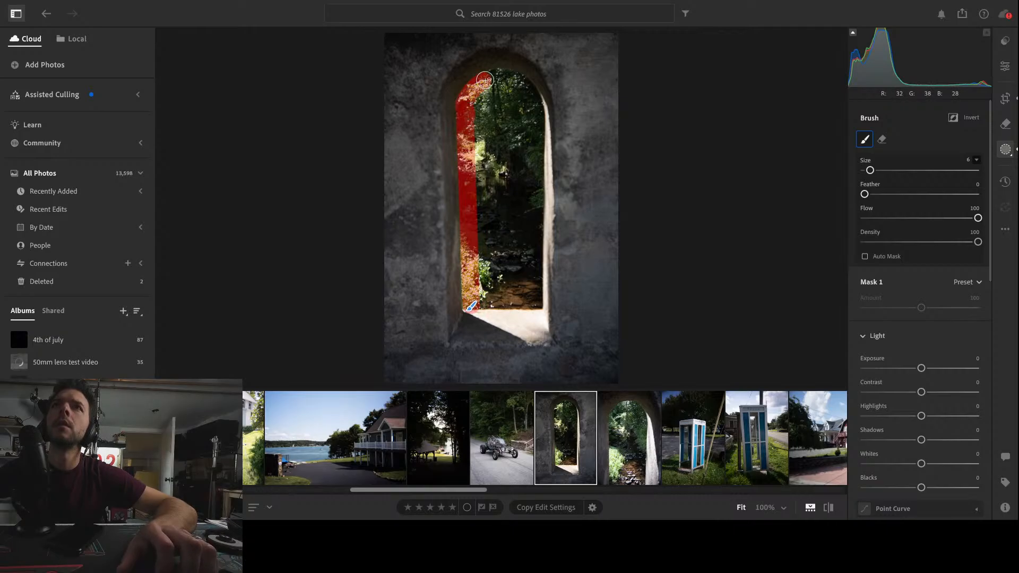
pyautogui.moveTo(485, 81)
pyautogui.mouseDown()
pyautogui.moveTo(520, 81)
pyautogui.moveTo(535, 105)
pyautogui.mouseUp()
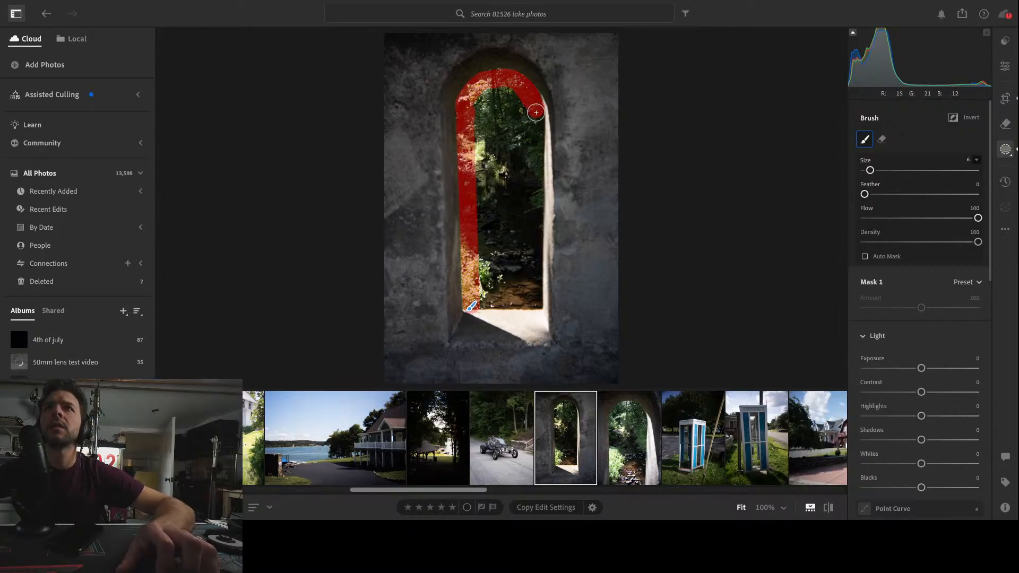
pyautogui.keyDown('shift'); pyautogui.click(534, 299); pyautogui.keyUp('shift')
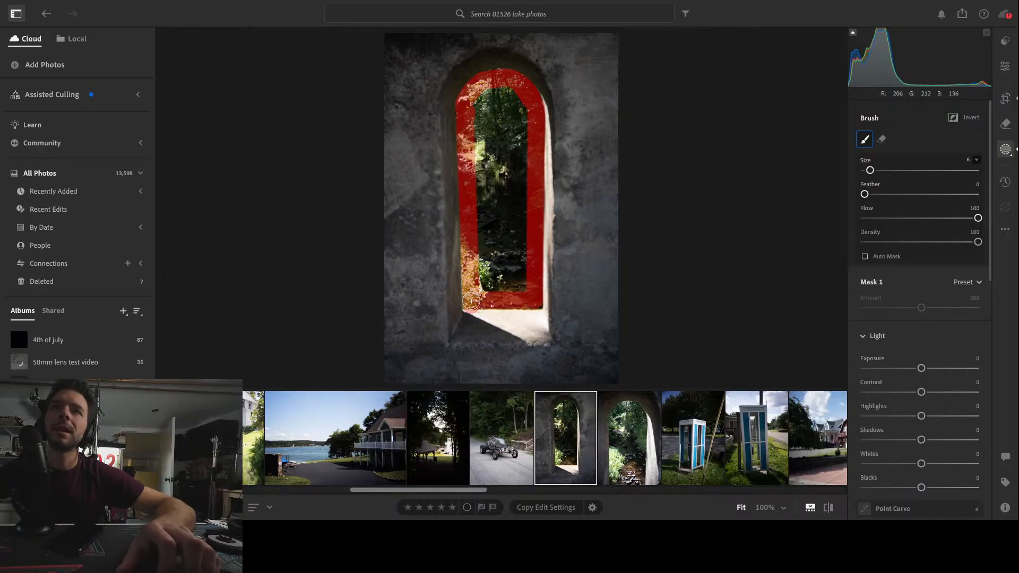
pyautogui.moveTo(471, 301)
pyautogui.mouseDown()
pyautogui.moveTo(512, 288)
pyautogui.moveTo(482, 265)
pyautogui.moveTo(480, 288)
pyautogui.moveTo(487, 253)
pyautogui.moveTo(515, 250)
pyautogui.moveTo(517, 210)
pyautogui.moveTo(527, 220)
pyautogui.moveTo(525, 170)
pyautogui.moveTo(518, 156)
pyautogui.moveTo(497, 171)
pyautogui.mouseUp()
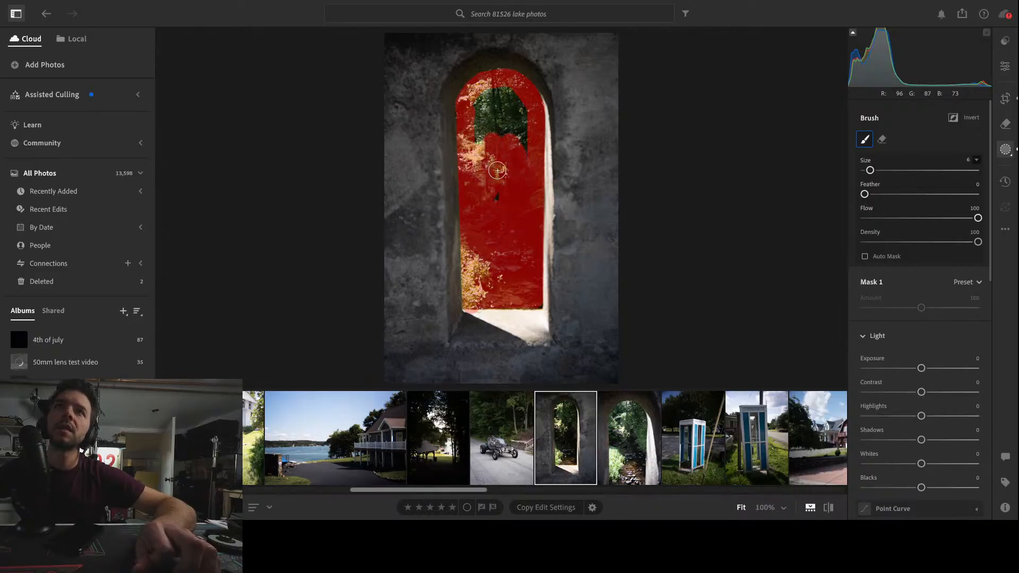
pyautogui.moveTo(478, 114)
pyautogui.mouseDown()
pyautogui.moveTo(497, 100)
pyautogui.moveTo(519, 113)
pyautogui.moveTo(528, 164)
pyautogui.moveTo(500, 144)
pyautogui.mouseUp()
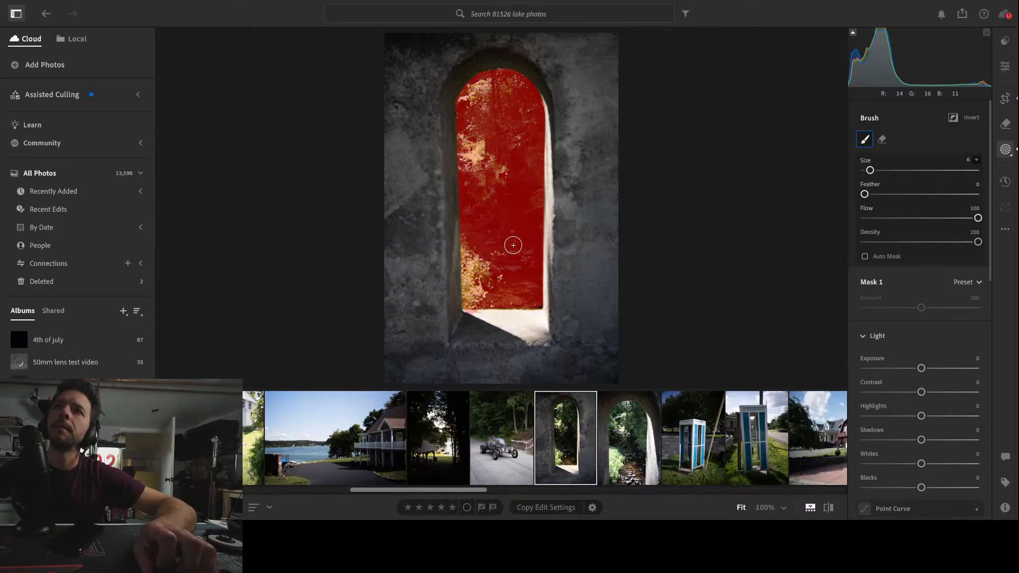
# Refine the mask along the opening's bottom corners, painting missed areas and erasing spill onto the stone
pyautogui.click(543, 319)
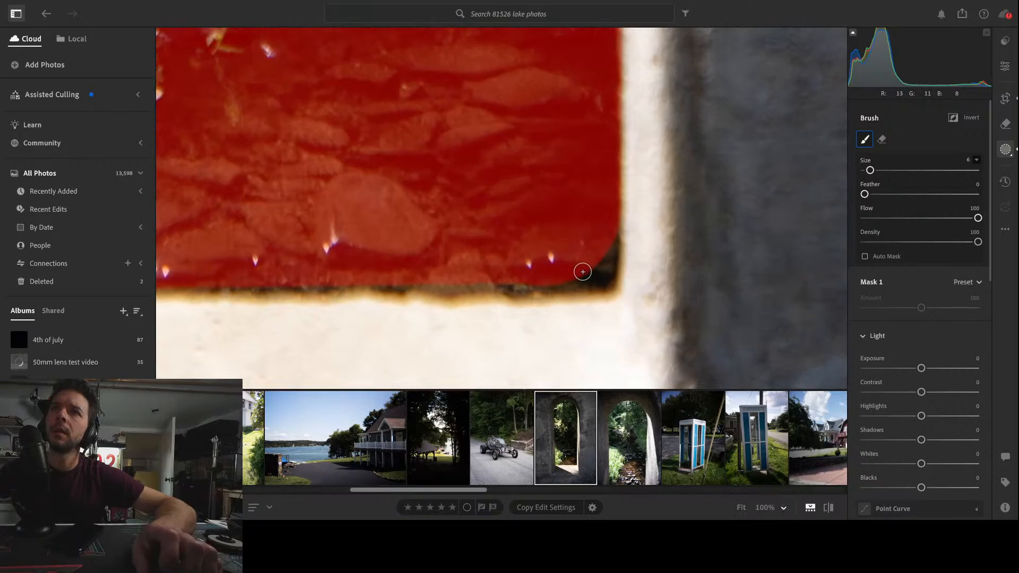
pyautogui.click(180, 283)
pyautogui.moveTo(601, 281); pyautogui.dragTo(603, 230)
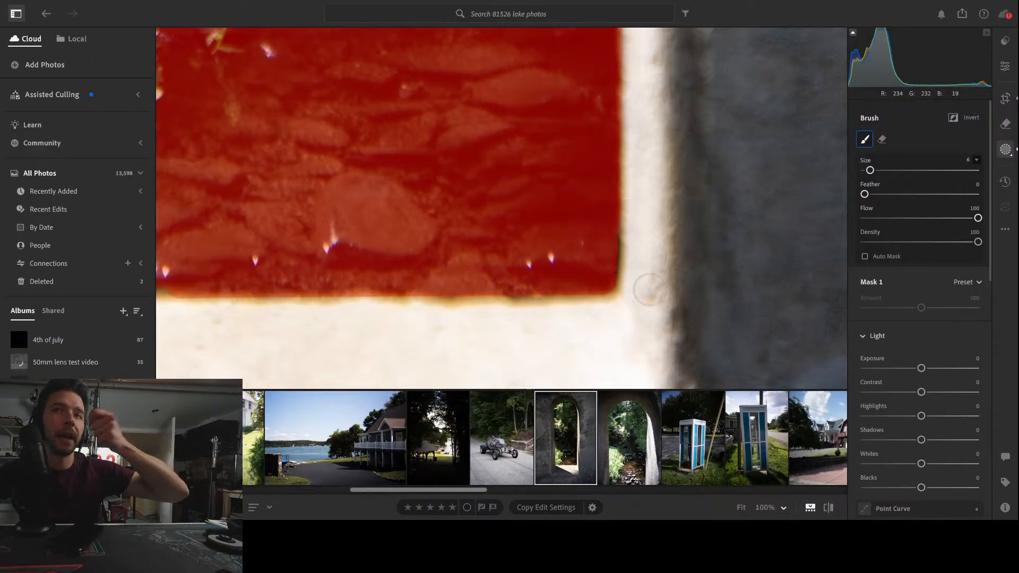
pyautogui.press('z')
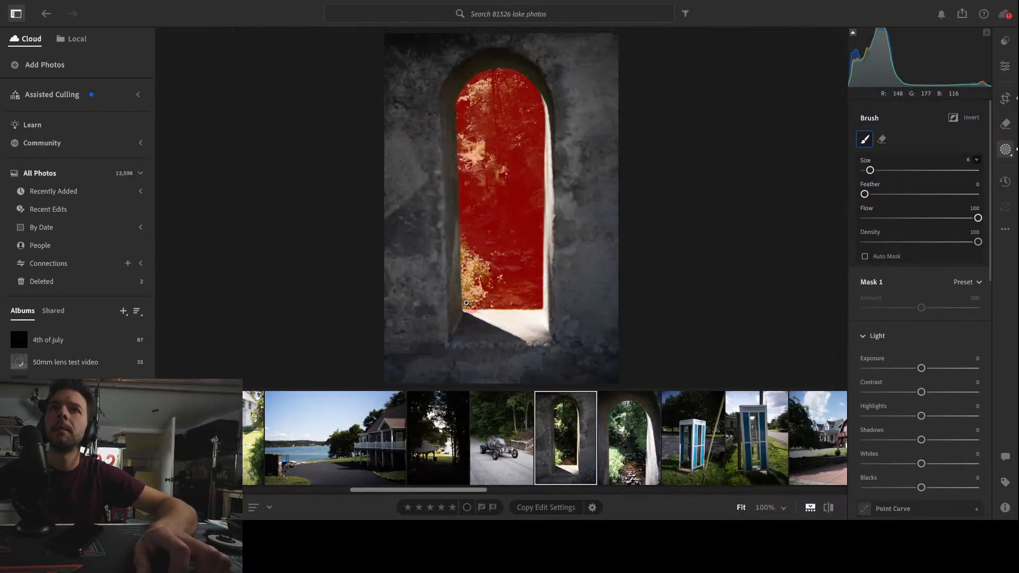
pyautogui.press('z')
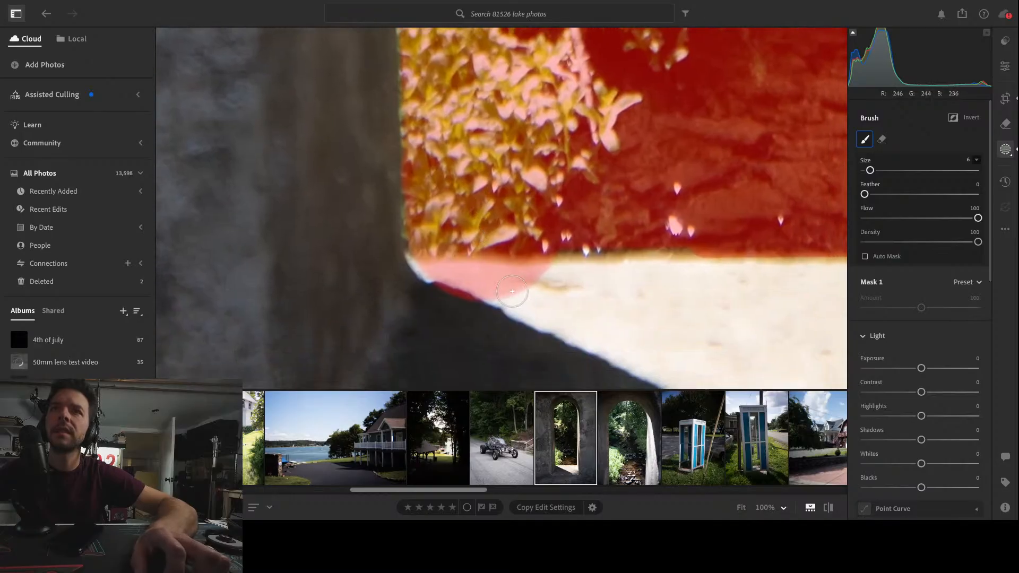
pyautogui.click(578, 279)
pyautogui.press('alt')
pyautogui.moveTo(602, 295)
pyautogui.mouseDown()
pyautogui.moveTo(569, 291)
pyautogui.moveTo(576, 278)
pyautogui.moveTo(415, 269)
pyautogui.moveTo(563, 268)
pyautogui.moveTo(592, 270)
pyautogui.moveTo(414, 283)
pyautogui.moveTo(589, 296)
pyautogui.moveTo(401, 291)
pyautogui.mouseUp()
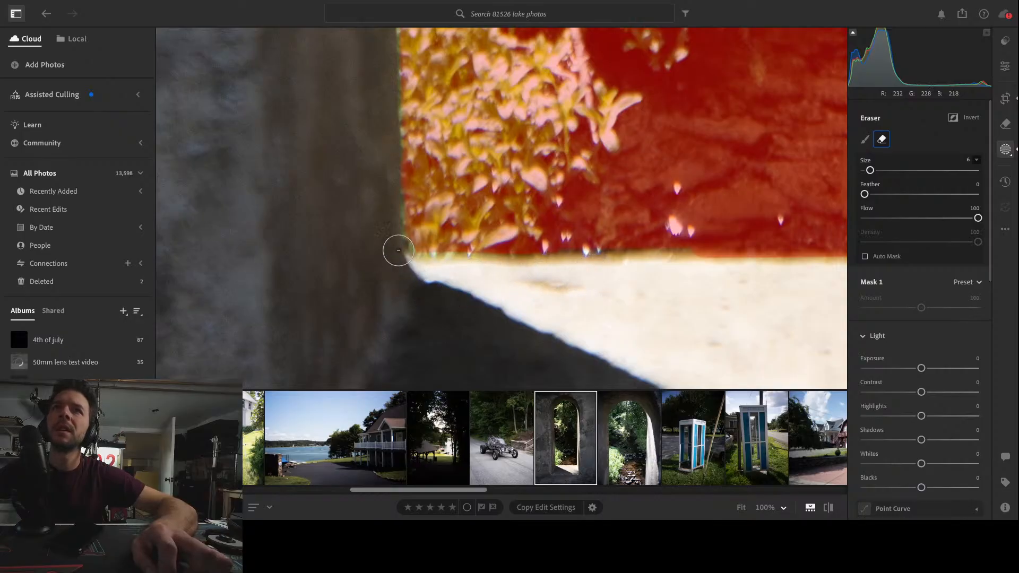
pyautogui.keyDown('alt'); pyautogui.click(401, 251); pyautogui.keyUp('alt')
pyautogui.moveTo(417, 218)
pyautogui.mouseDown()
pyautogui.moveTo(442, 248)
pyautogui.moveTo(739, 237)
pyautogui.mouseUp()
pyautogui.press('z')
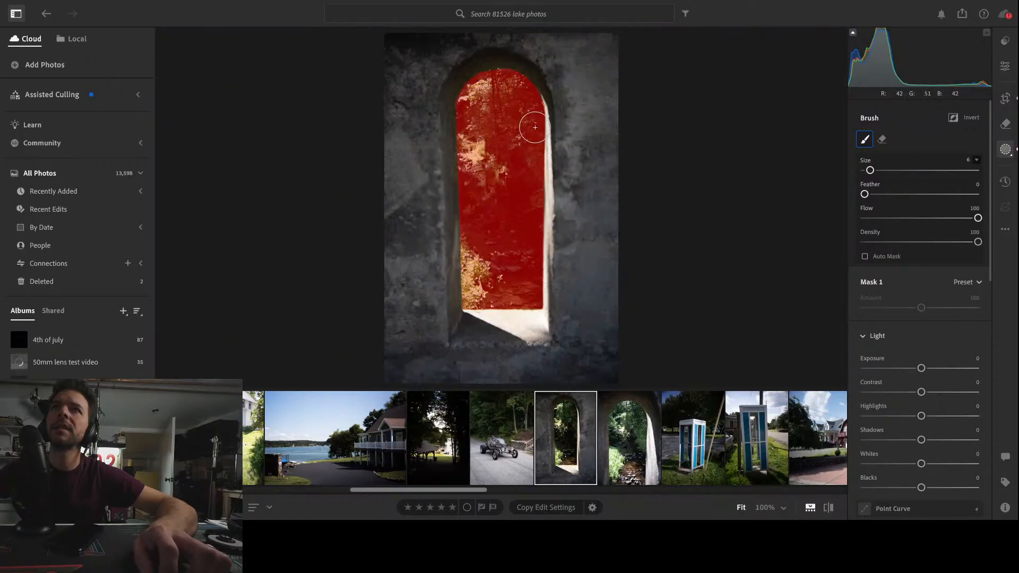
# Paint the mask along the arch's top curve and side edges to fill the gaps
pyautogui.press('z')
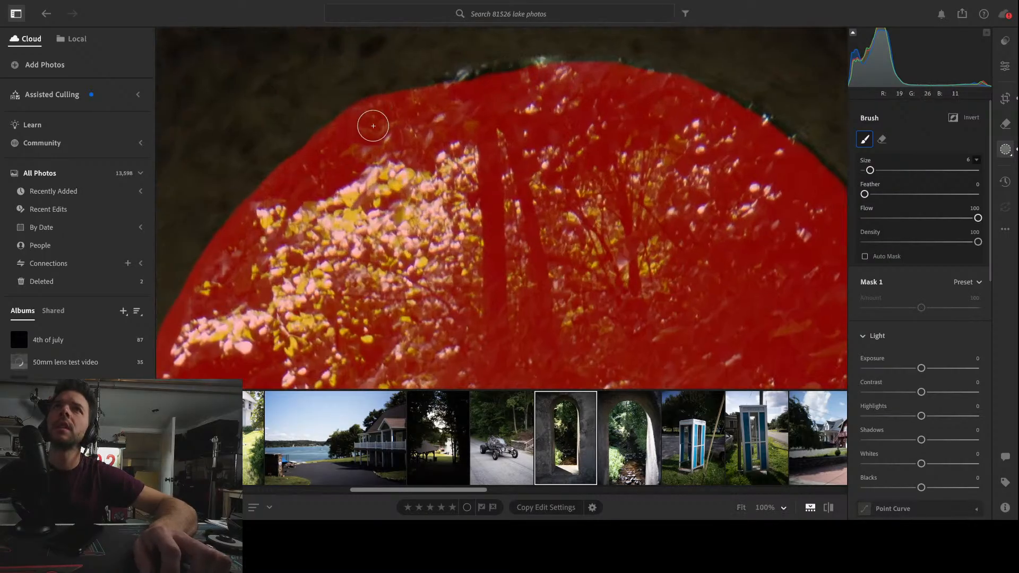
pyautogui.moveTo(373, 120)
pyautogui.mouseDown()
pyautogui.moveTo(373, 109)
pyautogui.moveTo(414, 95)
pyautogui.moveTo(583, 64)
pyautogui.moveTo(712, 96)
pyautogui.moveTo(813, 169)
pyautogui.moveTo(715, 179)
pyautogui.moveTo(661, 131)
pyautogui.mouseUp()
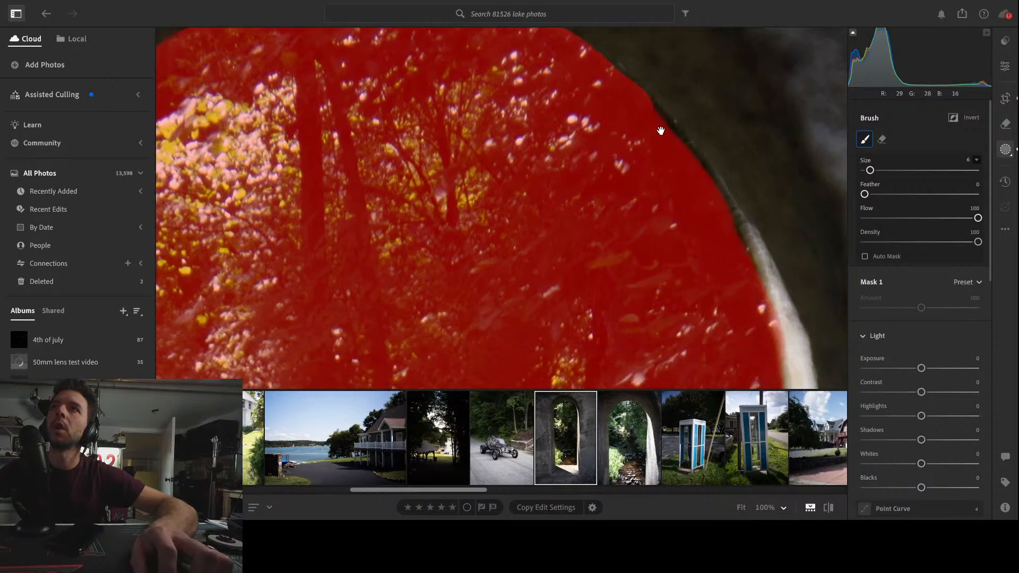
pyautogui.moveTo(696, 170)
pyautogui.mouseDown()
pyautogui.moveTo(726, 218)
pyautogui.moveTo(758, 321)
pyautogui.mouseUp()
pyautogui.moveTo(706, 341)
pyautogui.mouseDown()
pyautogui.moveTo(677, 286)
pyautogui.moveTo(530, 200)
pyautogui.mouseUp()
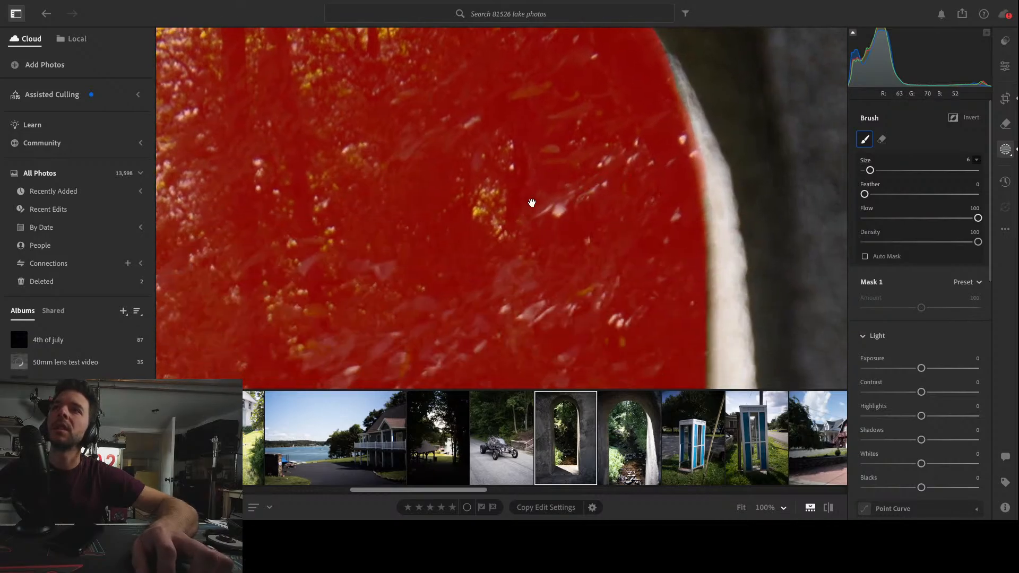
pyautogui.press('z')
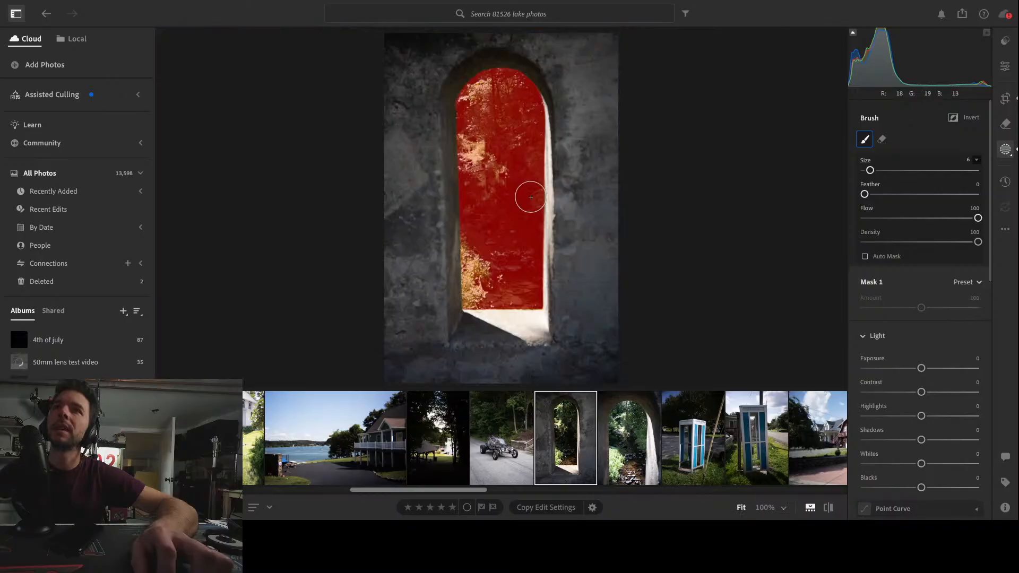
pyautogui.click(454, 120)
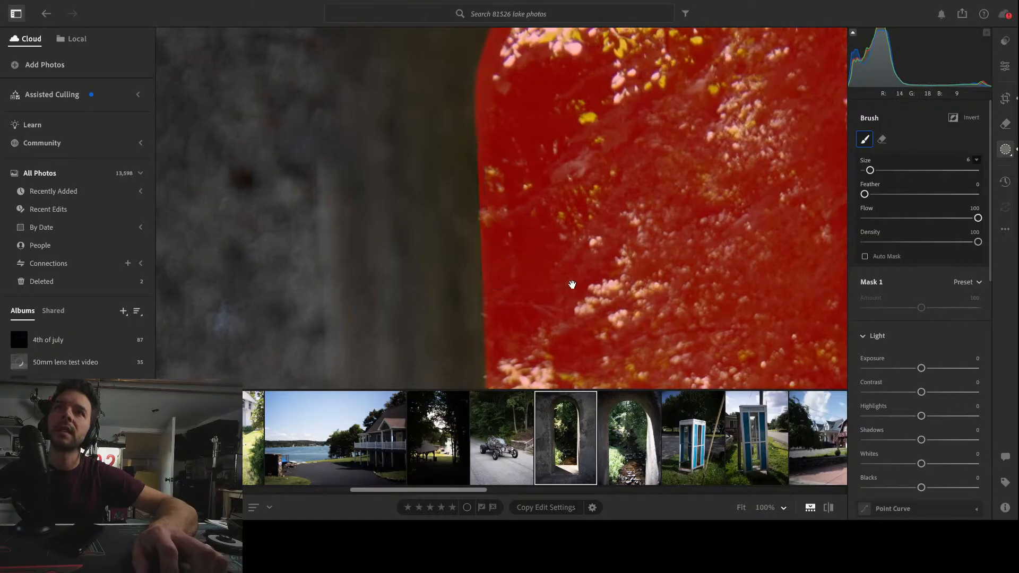
pyautogui.press('z')
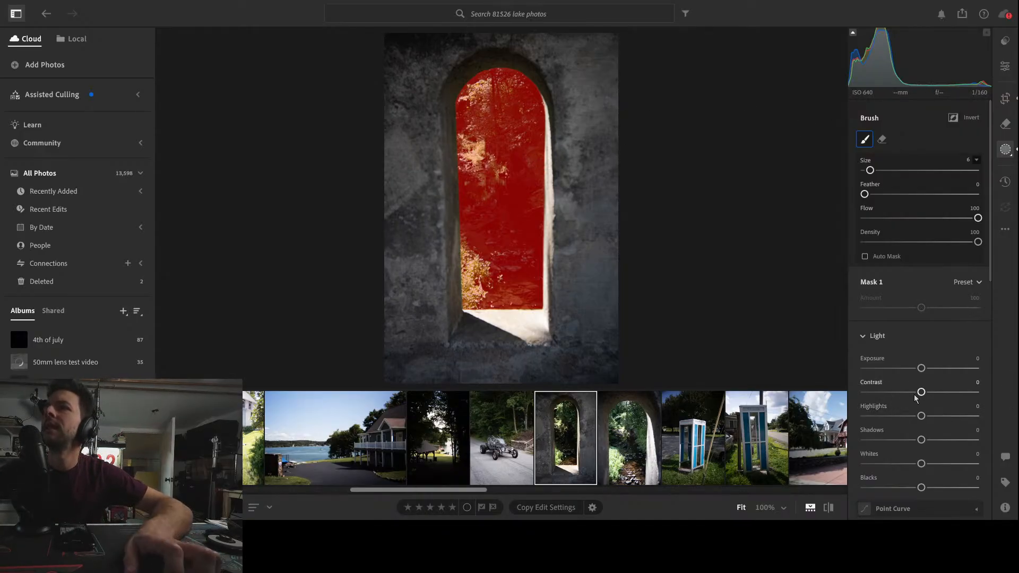
# Raise the masked opening's Highlights to +13 and Shadows to +58
pyautogui.moveTo(915, 398)
pyautogui.mouseDown()
pyautogui.moveTo(935, 399)
pyautogui.moveTo(874, 404)
pyautogui.moveTo(914, 401)
pyautogui.mouseUp()
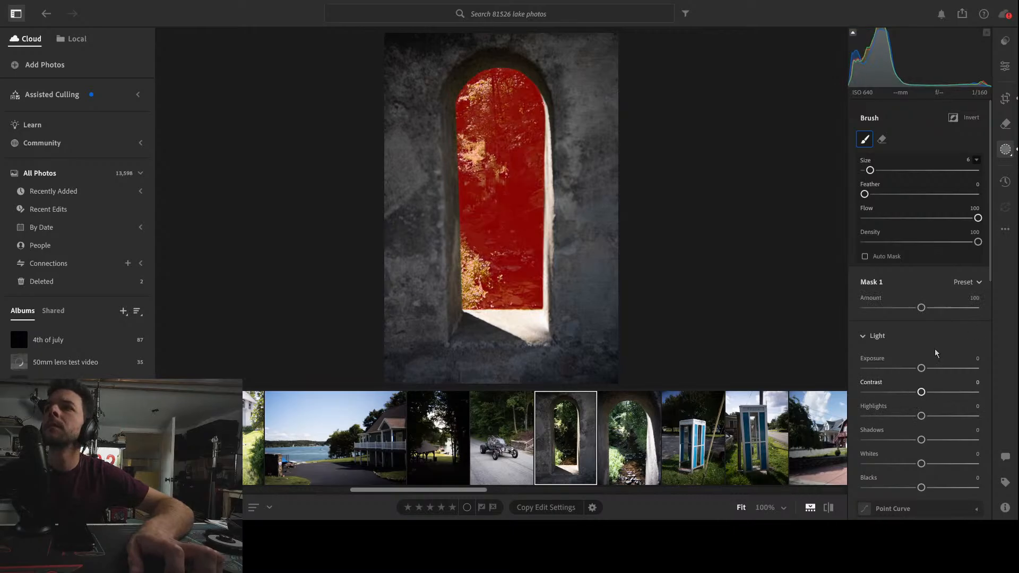
pyautogui.scroll(-1, 926, 346)
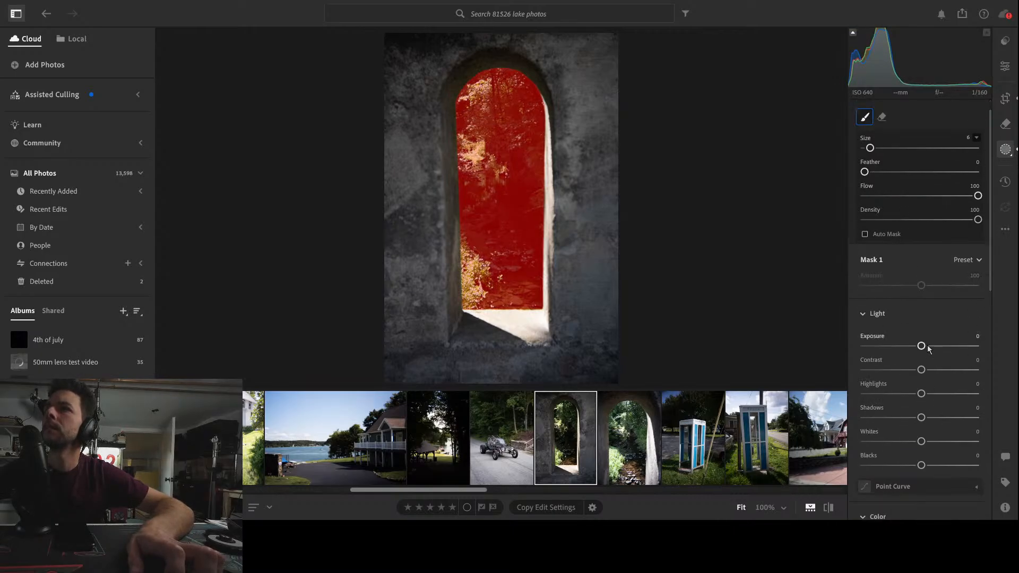
pyautogui.moveTo(923, 396); pyautogui.dragTo(954, 418)
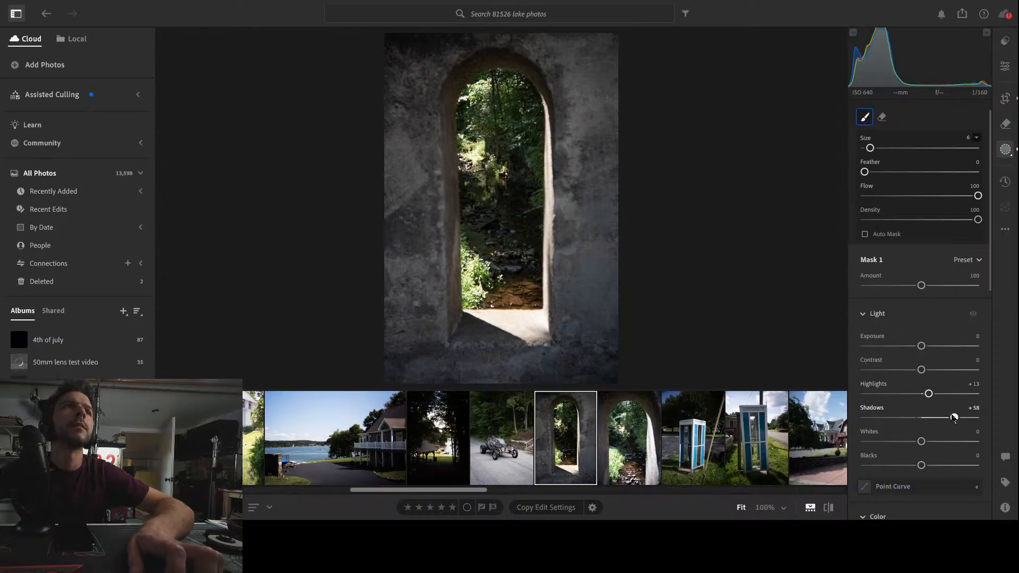
pyautogui.moveTo(954, 418)
pyautogui.mouseDown()
pyautogui.moveTo(931, 418)
pyautogui.moveTo(970, 417)
pyautogui.moveTo(938, 418)
pyautogui.moveTo(960, 418)
pyautogui.mouseUp()
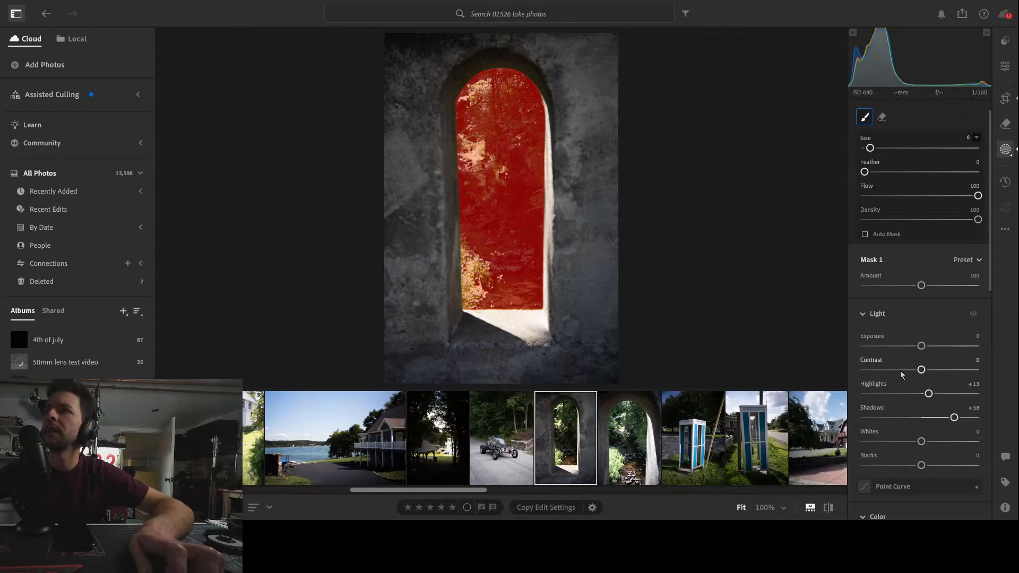
# Warm the masked opening by setting its Temp to +36
pyautogui.scroll(-3, 942, 289)
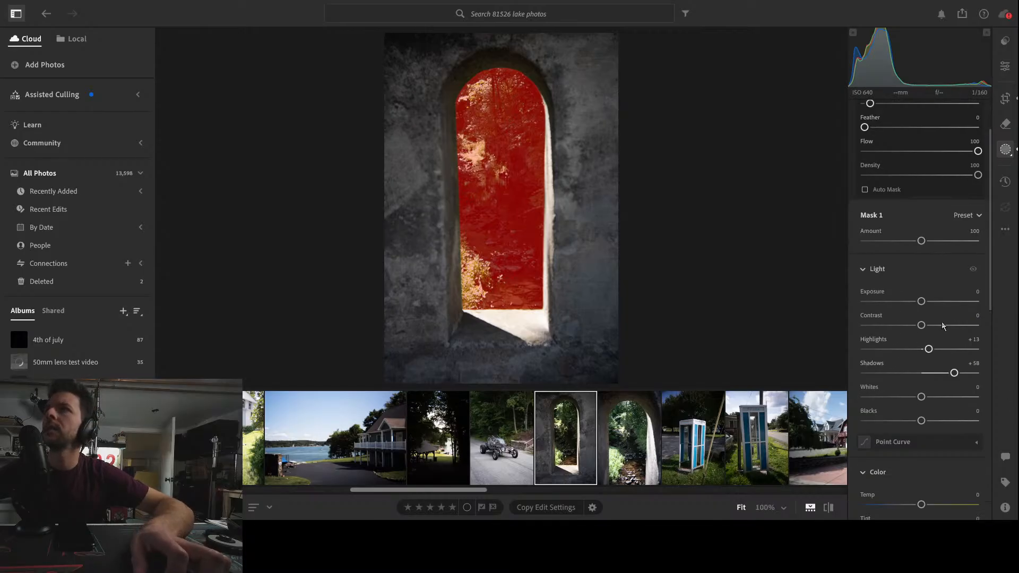
pyautogui.scroll(-7, 945, 393)
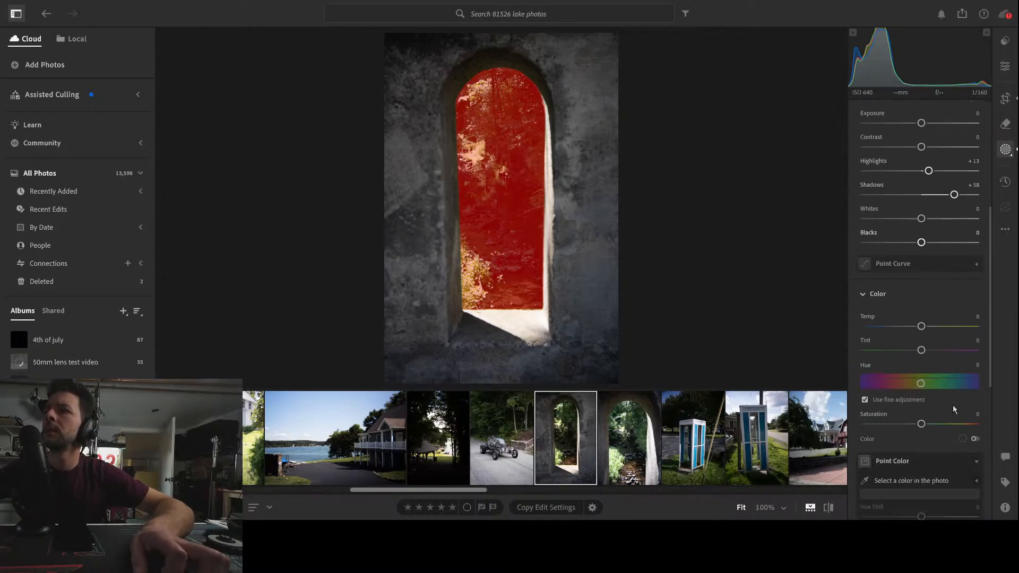
pyautogui.moveTo(922, 326); pyautogui.dragTo(941, 327)
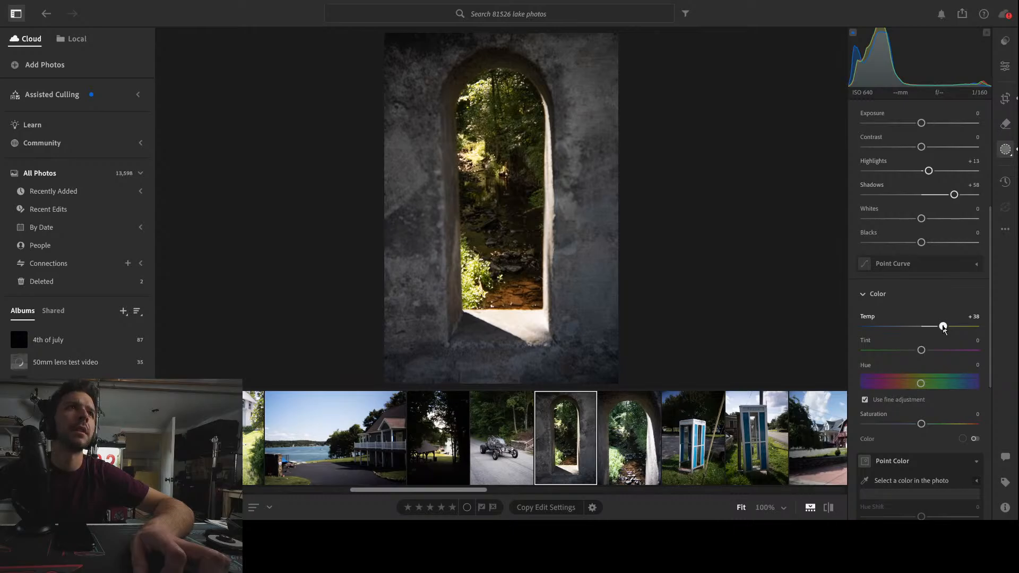
pyautogui.moveTo(944, 329); pyautogui.dragTo(943, 328)
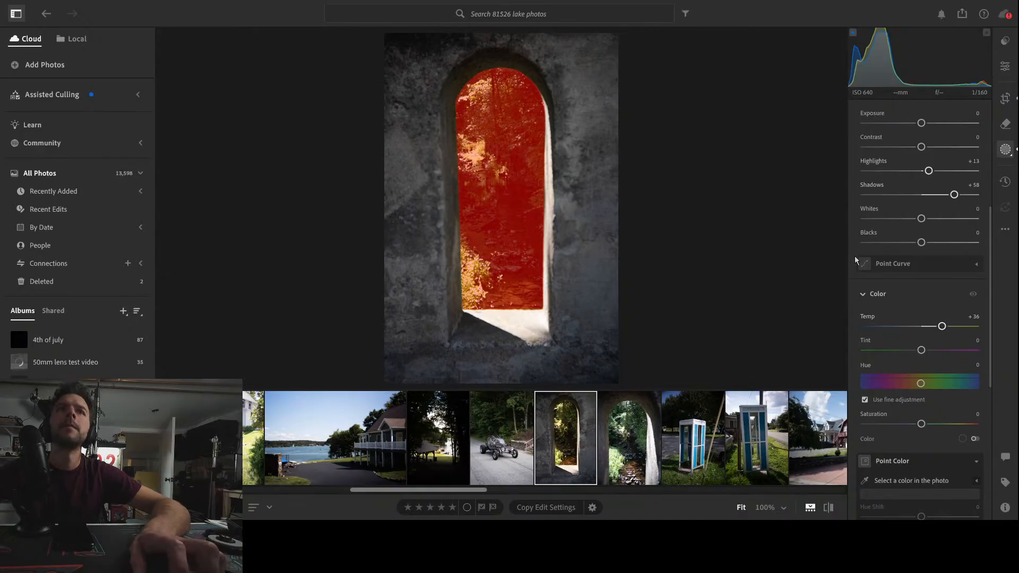
pyautogui.moveTo(944, 327); pyautogui.dragTo(944, 327)
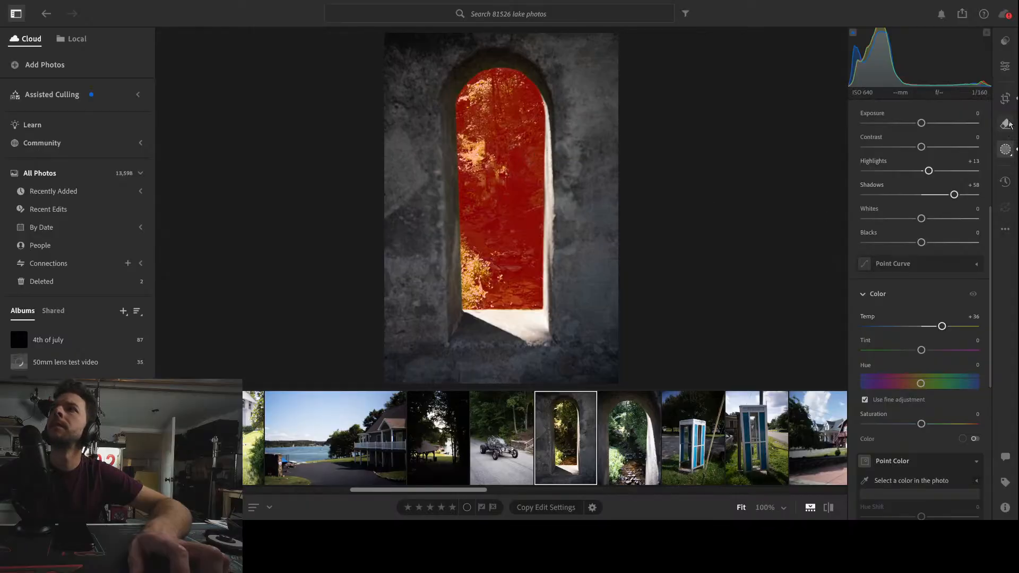
# Reopen the crop, tighten it at 2 x 3 from the corners, and reposition the arch within the frame
pyautogui.press('c')
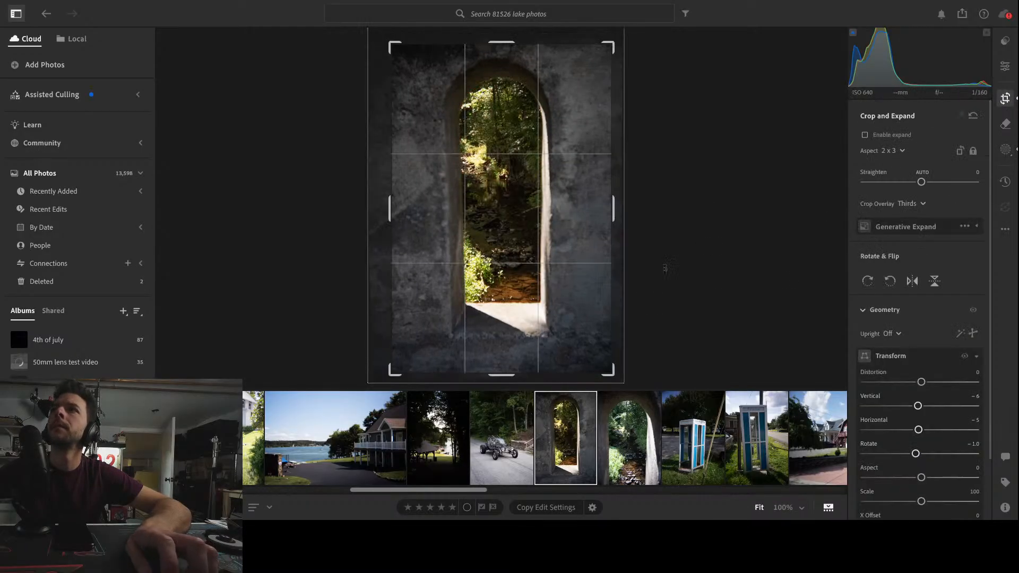
pyautogui.moveTo(612, 371); pyautogui.dragTo(599, 354)
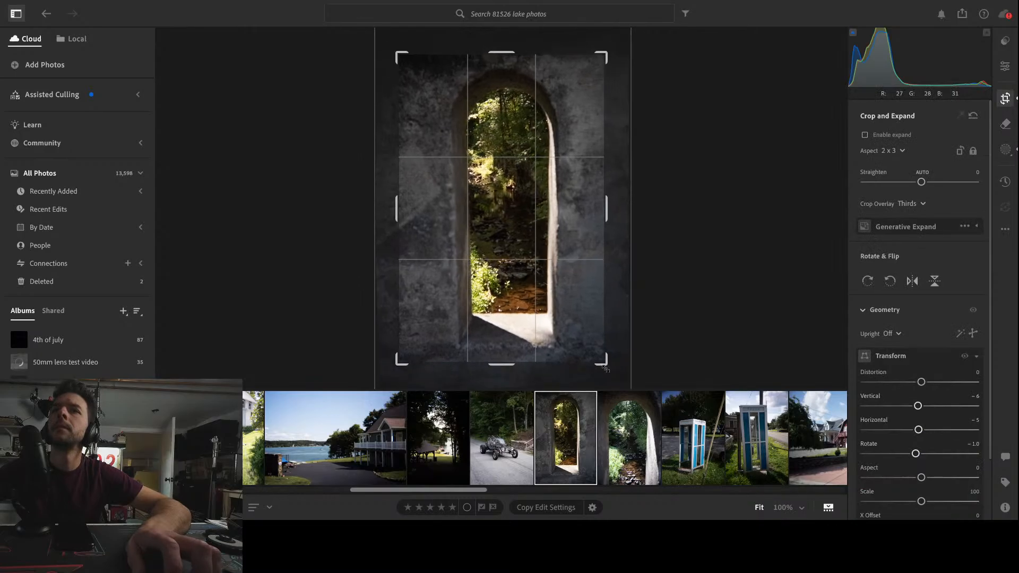
pyautogui.moveTo(399, 53); pyautogui.dragTo(401, 55)
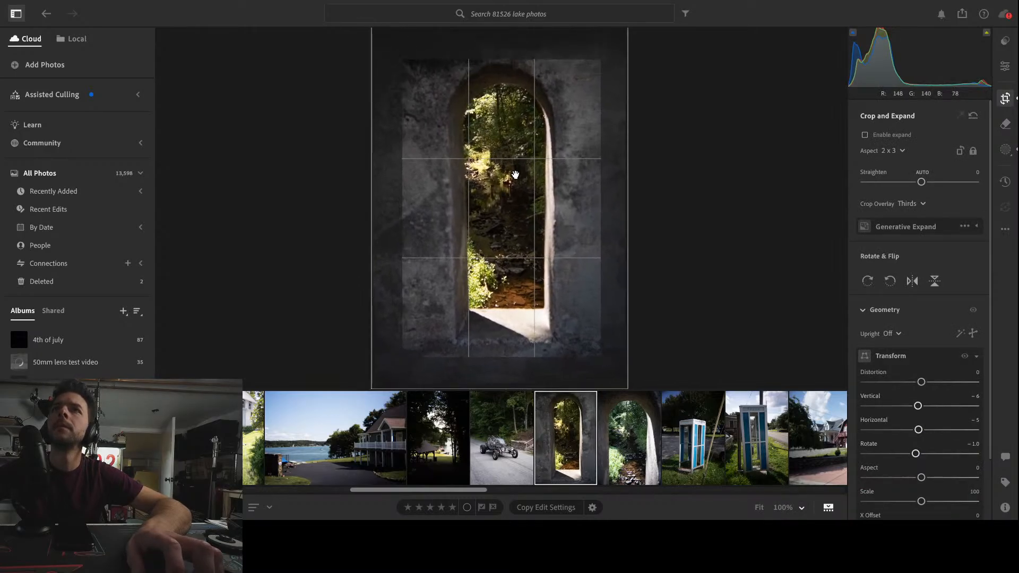
pyautogui.moveTo(515, 175); pyautogui.dragTo(514, 180)
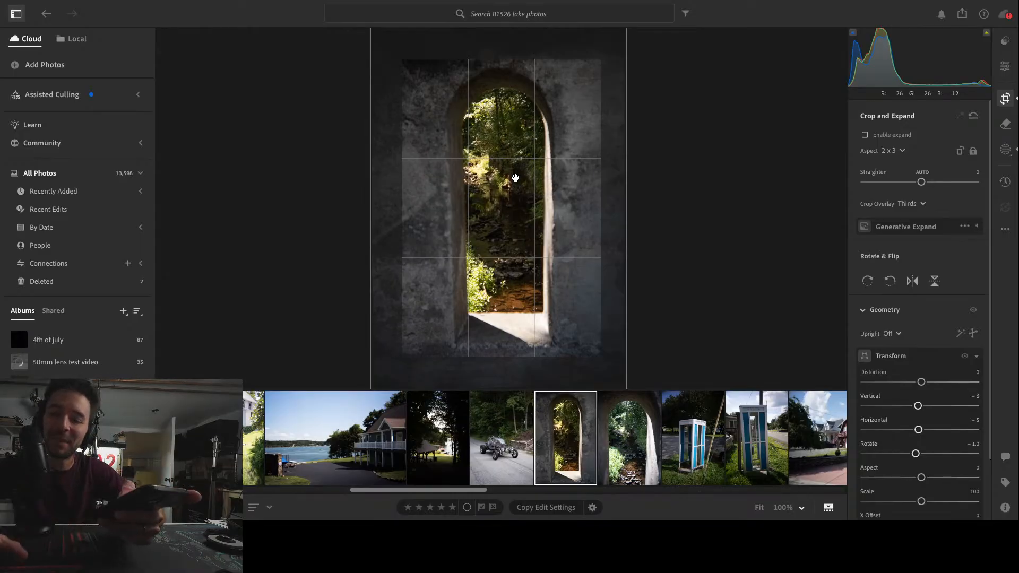
pyautogui.press('Return')
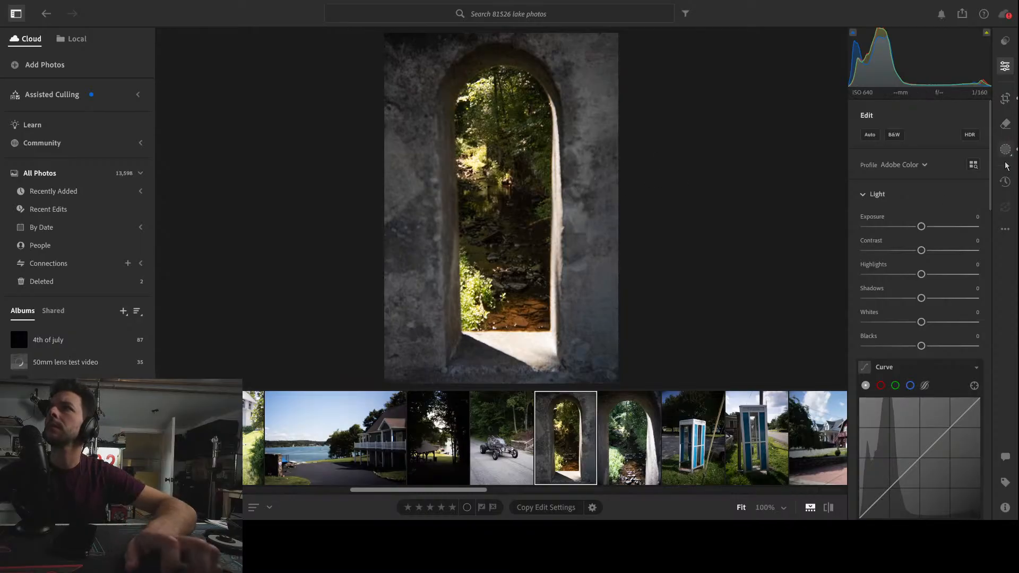
# Return to the brush mask and create an inverted duplicate covering the stone around the opening
pyautogui.press('b')
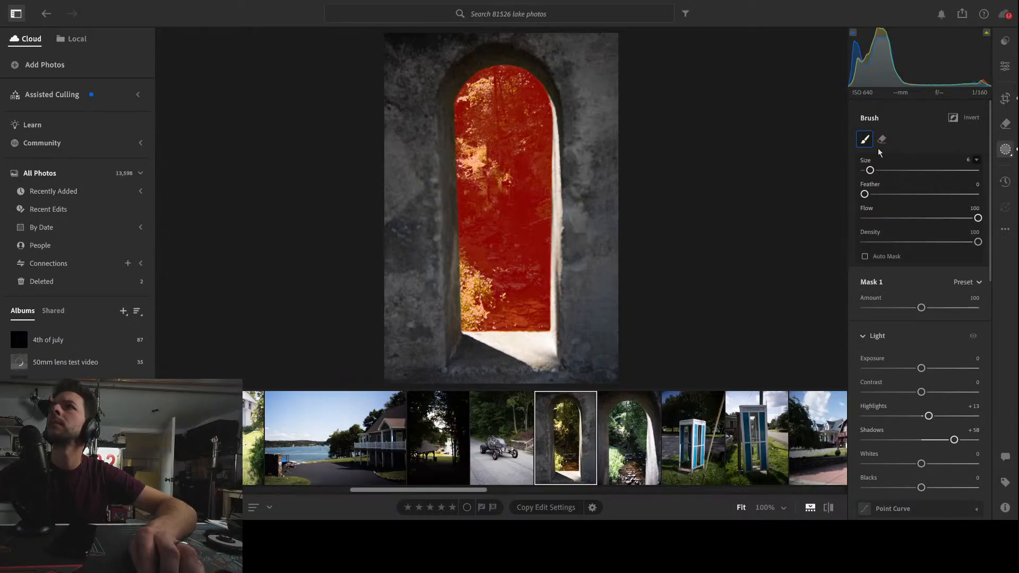
pyautogui.hotkey('shift', "'")
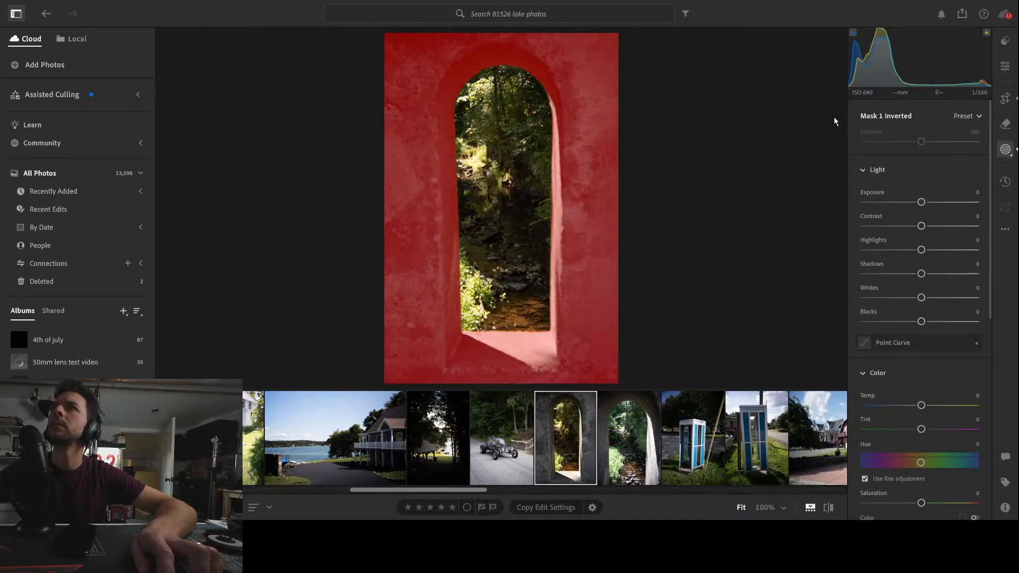
# Erase the inverted mask around the arch opening with a soft brush at size 31 and feather 96
pyautogui.press('b')
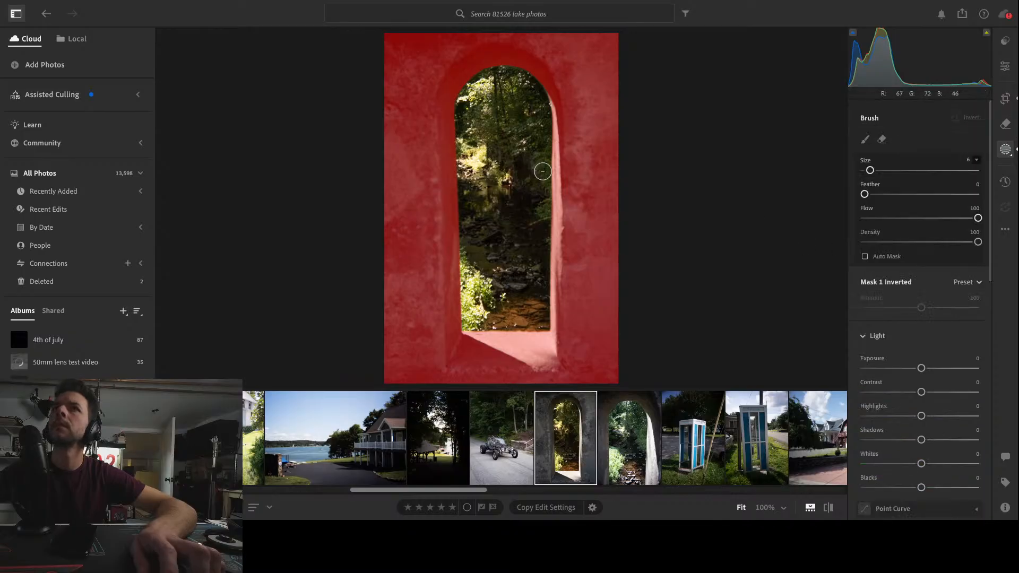
pyautogui.moveTo(864, 195)
pyautogui.mouseDown()
pyautogui.moveTo(908, 194)
pyautogui.moveTo(903, 171)
pyautogui.moveTo(941, 195)
pyautogui.moveTo(974, 195)
pyautogui.mouseUp()
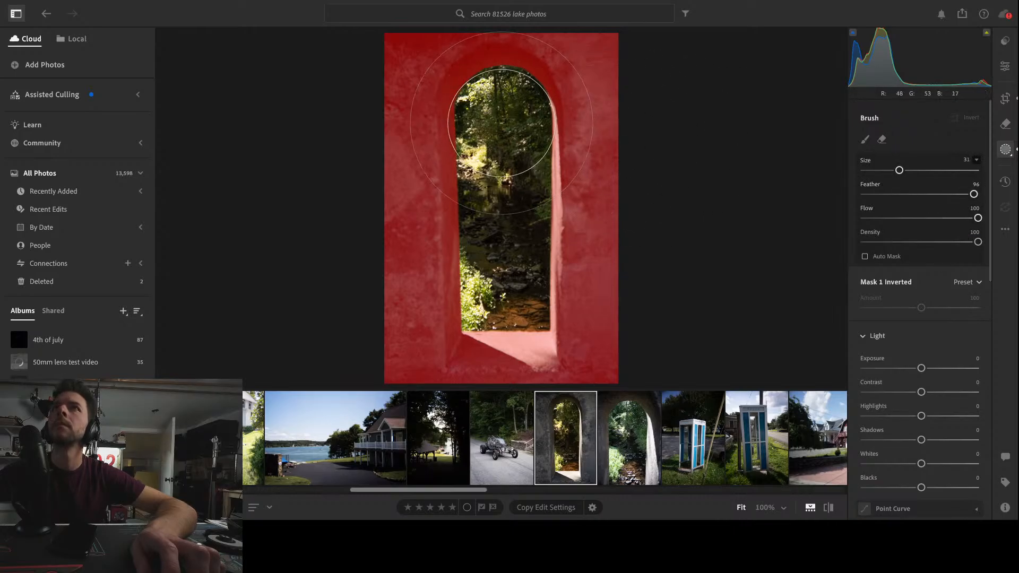
pyautogui.click(502, 123)
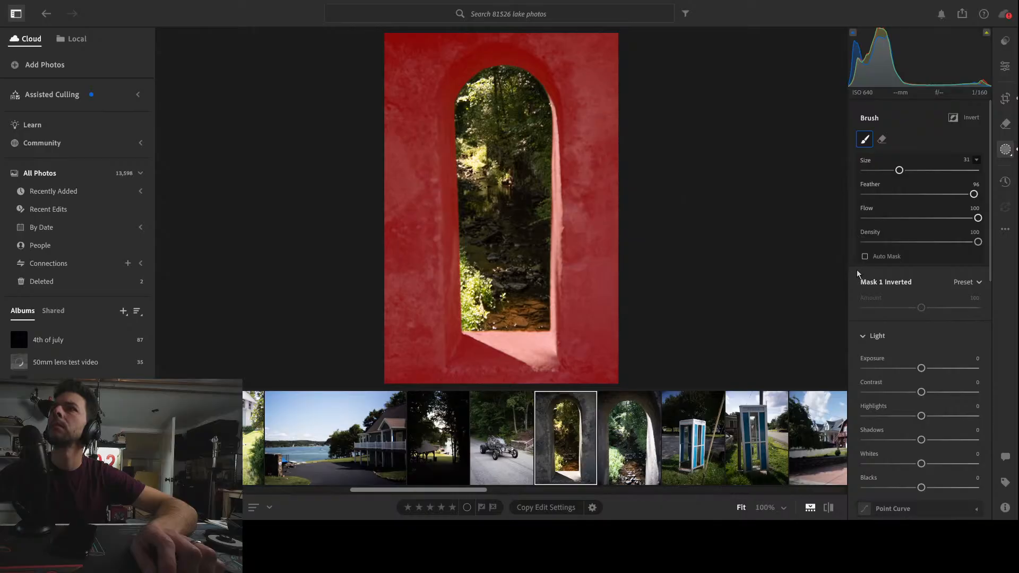
pyautogui.click(501, 123)
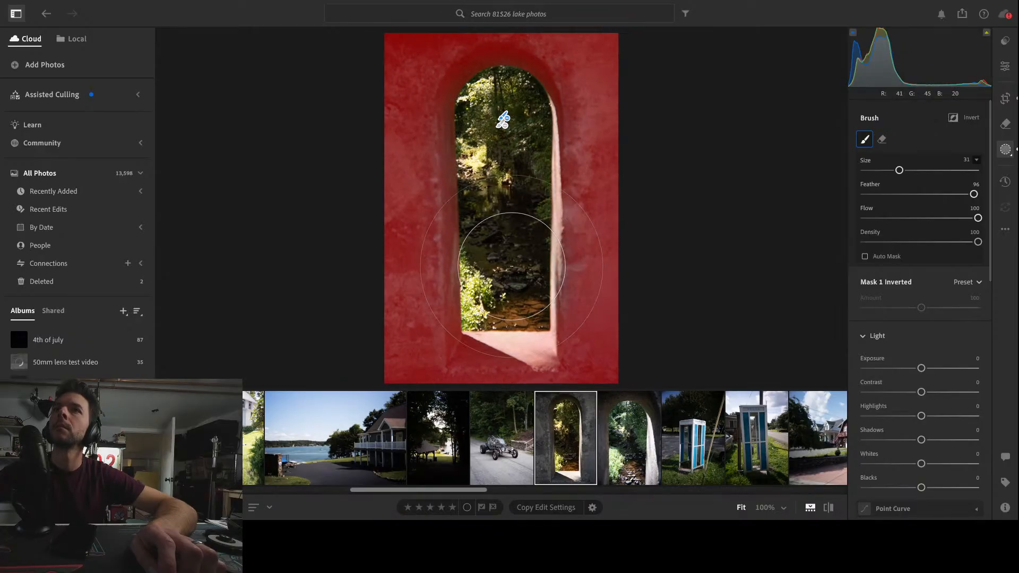
pyautogui.moveTo(517, 123)
pyautogui.mouseDown()
pyautogui.moveTo(517, 304)
pyautogui.moveTo(501, 324)
pyautogui.moveTo(478, 319)
pyautogui.moveTo(471, 171)
pyautogui.moveTo(482, 149)
pyautogui.mouseUp()
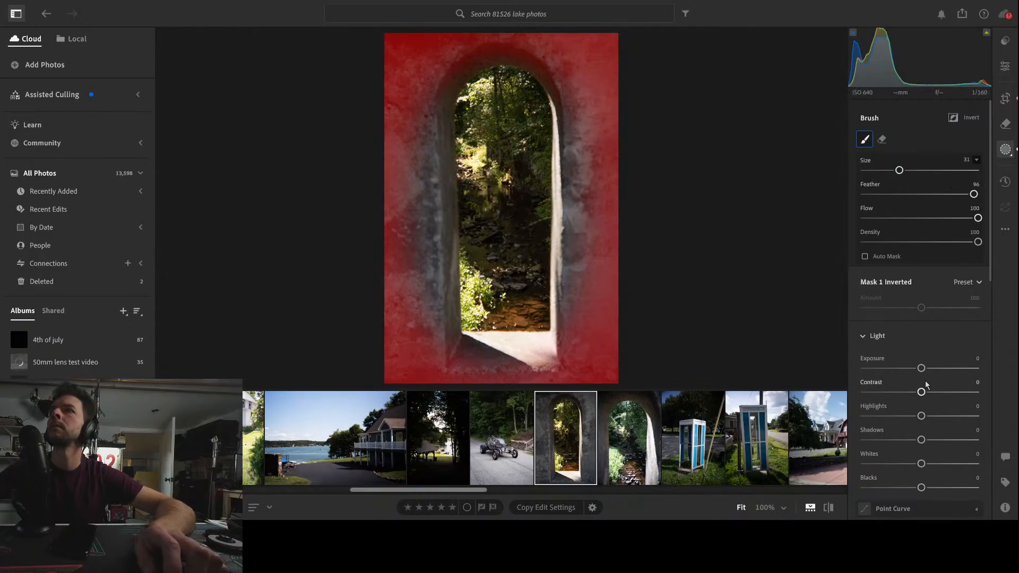
# Lower the stone mask's Highlights to -30 and Shadows to about -44
pyautogui.moveTo(926, 417); pyautogui.dragTo(904, 418)
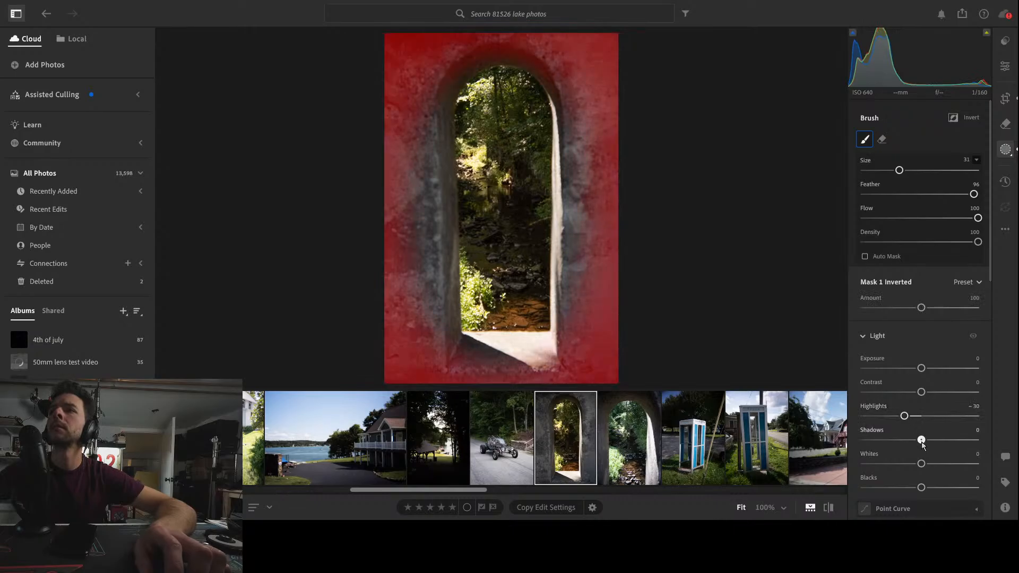
pyautogui.moveTo(921, 440)
pyautogui.mouseDown()
pyautogui.moveTo(886, 440)
pyautogui.moveTo(911, 441)
pyautogui.mouseUp()
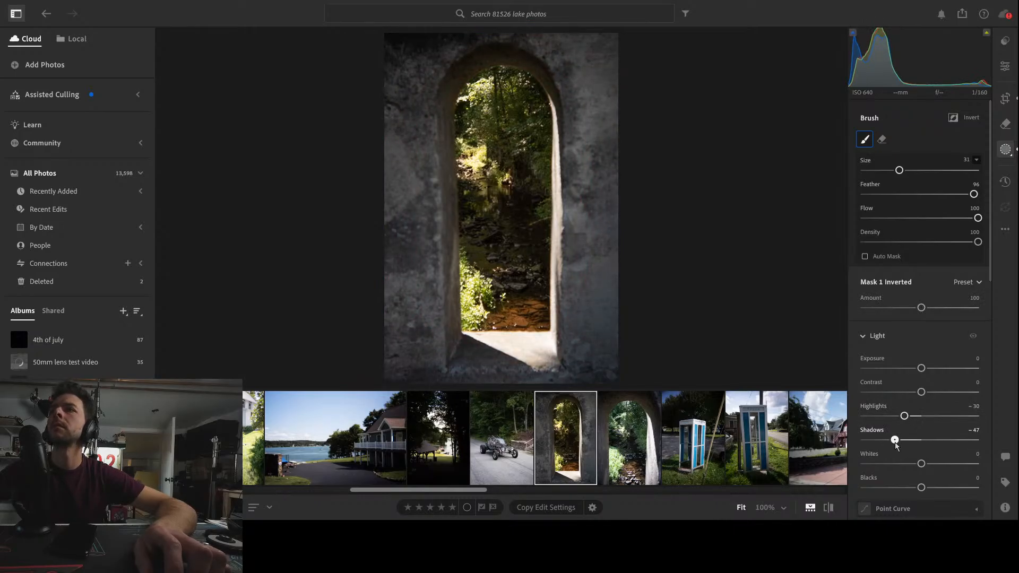
# Soften the masked stone by setting Texture to -76 and Clarity to -51
pyautogui.scroll(-4, 958, 447)
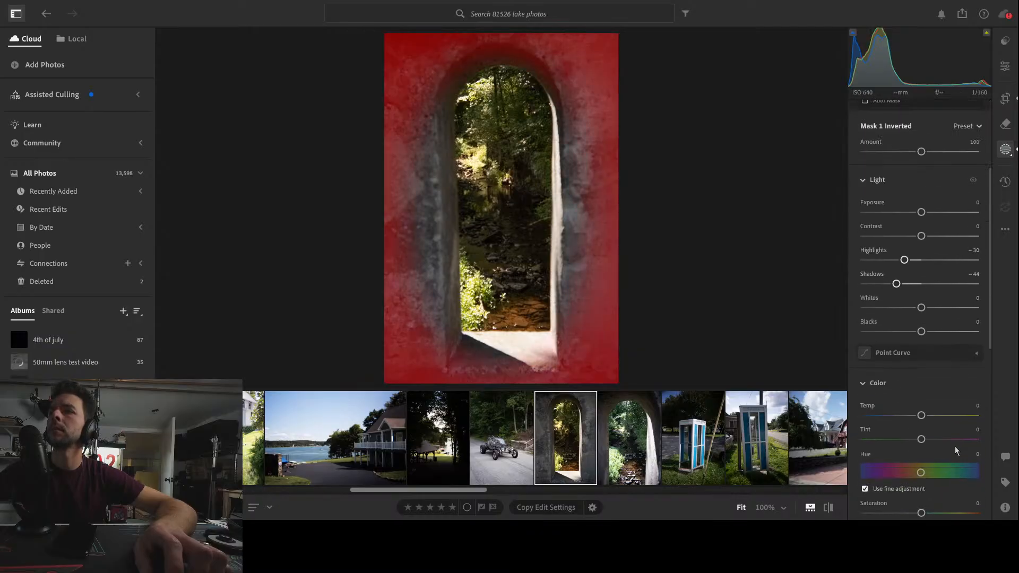
pyautogui.scroll(-2, 953, 449)
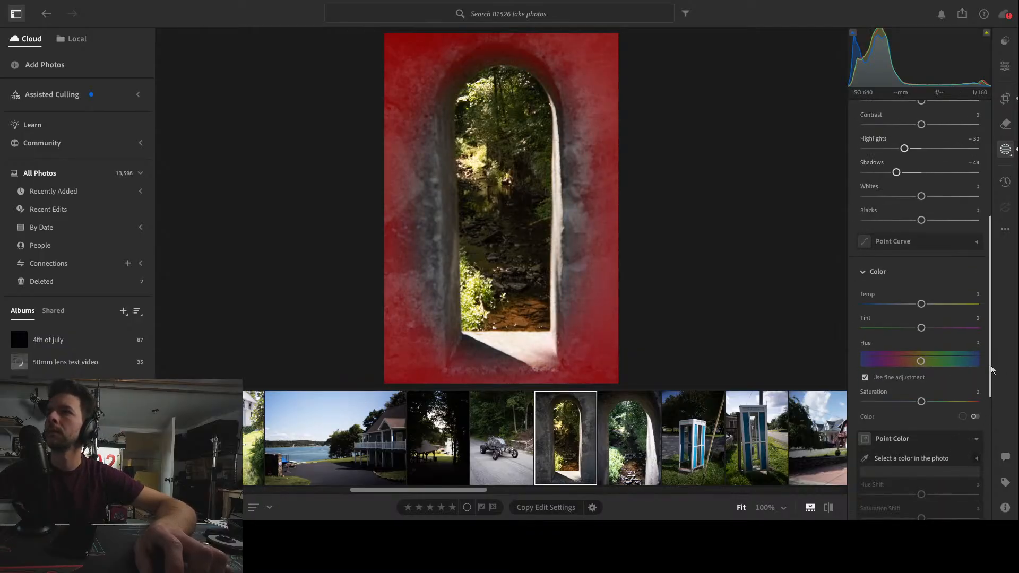
pyautogui.moveTo(991, 365); pyautogui.dragTo(986, 508)
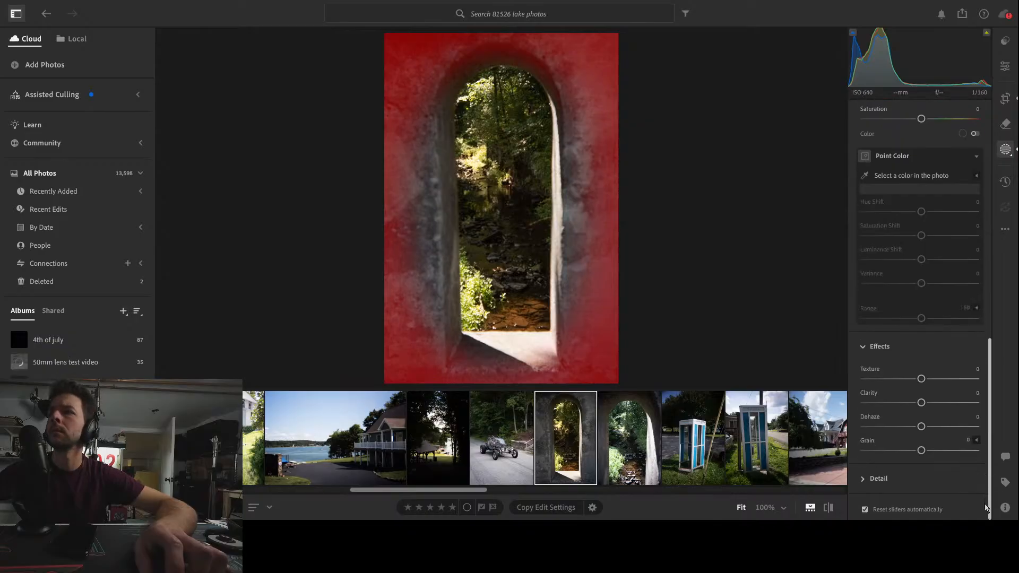
pyautogui.moveTo(921, 405); pyautogui.dragTo(920, 404)
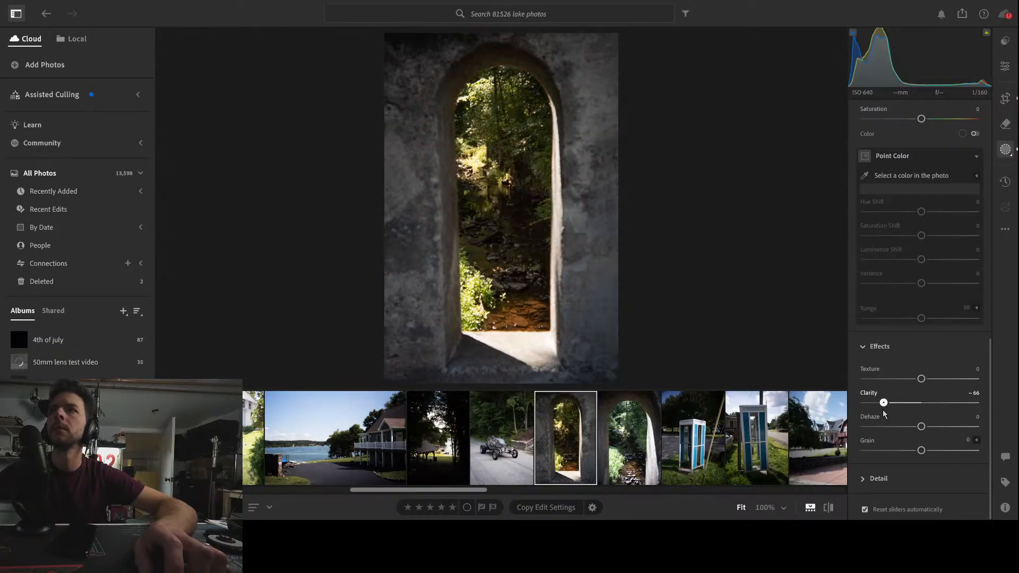
pyautogui.moveTo(915, 429)
pyautogui.mouseDown()
pyautogui.moveTo(887, 428)
pyautogui.moveTo(963, 432)
pyautogui.moveTo(913, 430)
pyautogui.moveTo(923, 431)
pyautogui.mouseUp()
pyautogui.moveTo(922, 379); pyautogui.dragTo(878, 381)
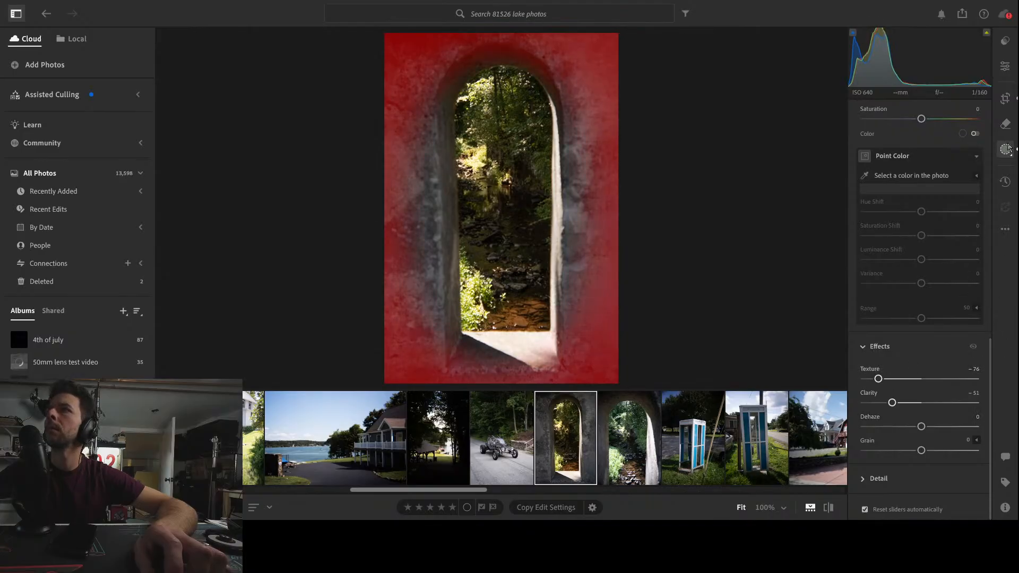
# Add a -18 vignette to the whole archway photo
pyautogui.click(1010, 68)
pyautogui.scroll(-10, 961, 346)
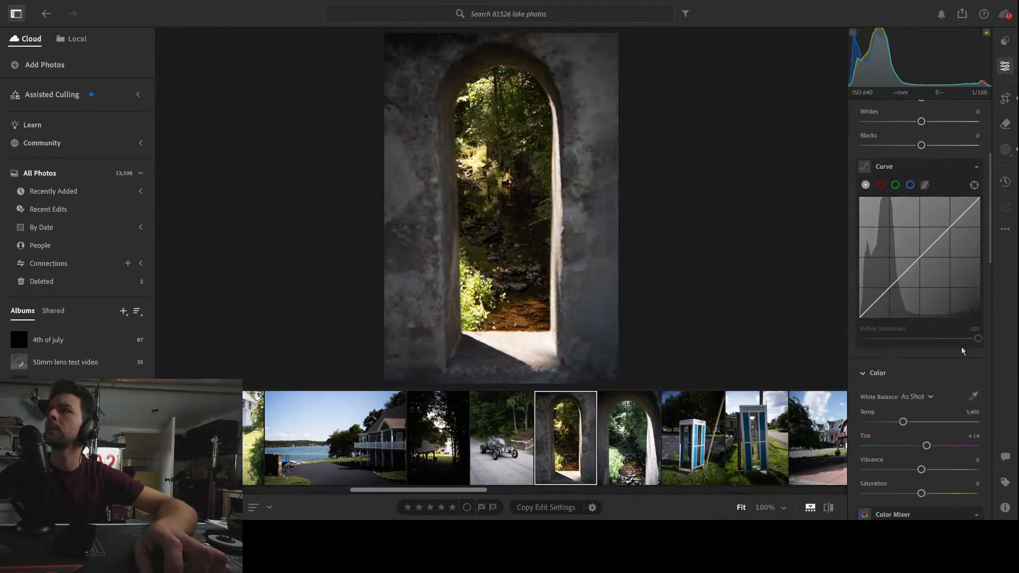
pyautogui.scroll(-10, 962, 351)
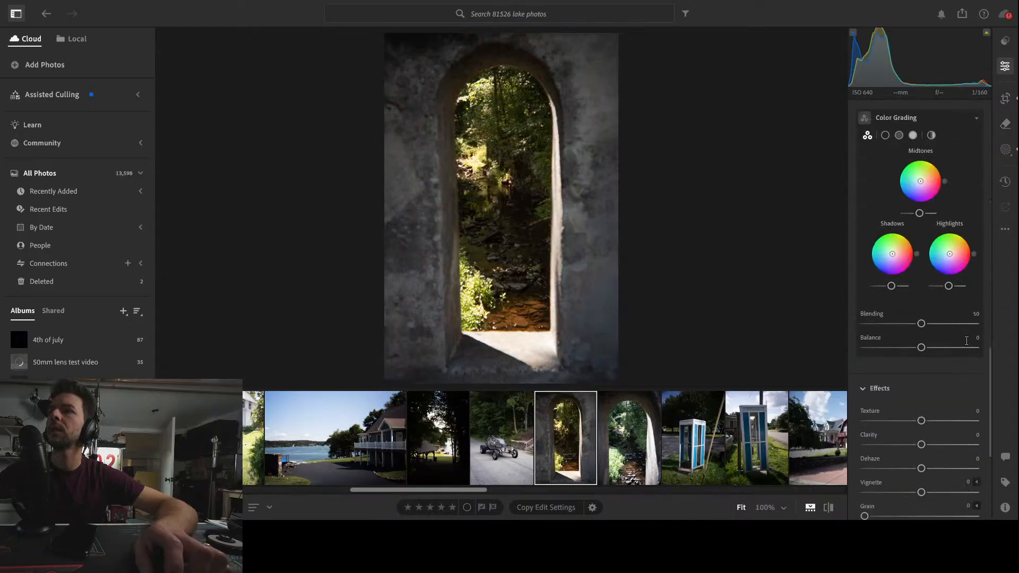
pyautogui.scroll(-4, 957, 371)
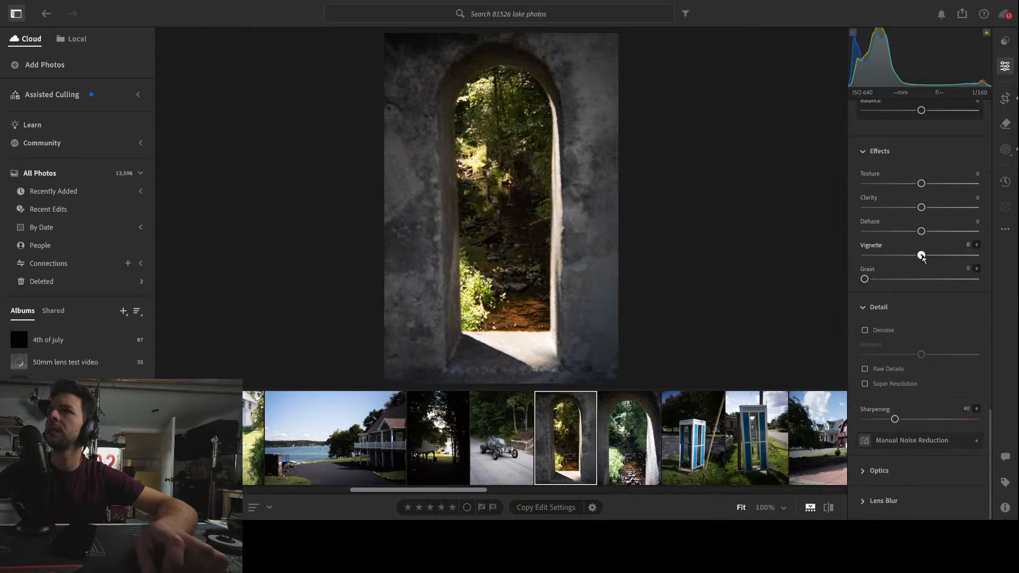
pyautogui.moveTo(922, 255); pyautogui.dragTo(912, 260)
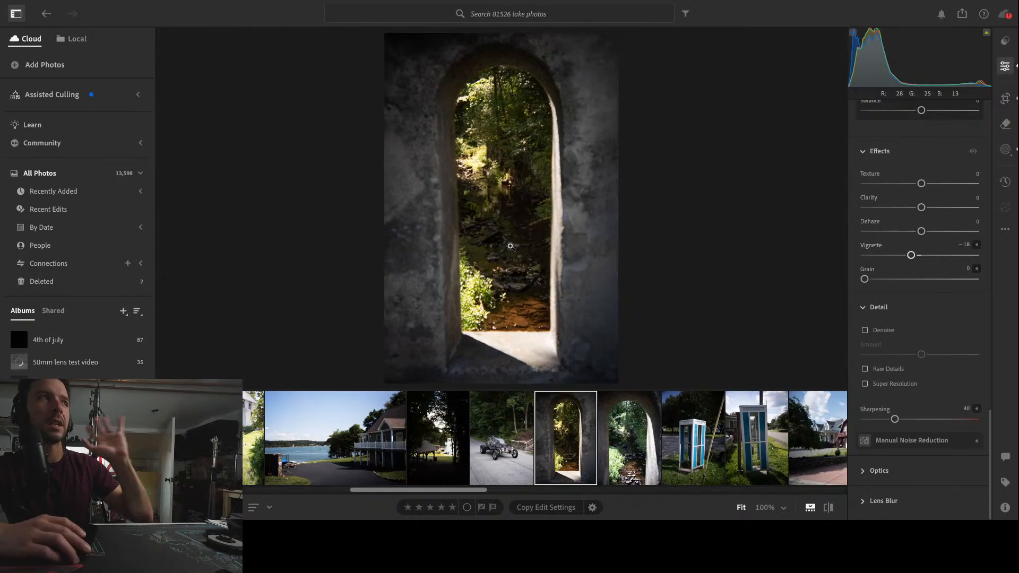
# Open the second phone booth photo and tighten its crop from the corners
pyautogui.click(637, 437)
pyautogui.click(568, 448)
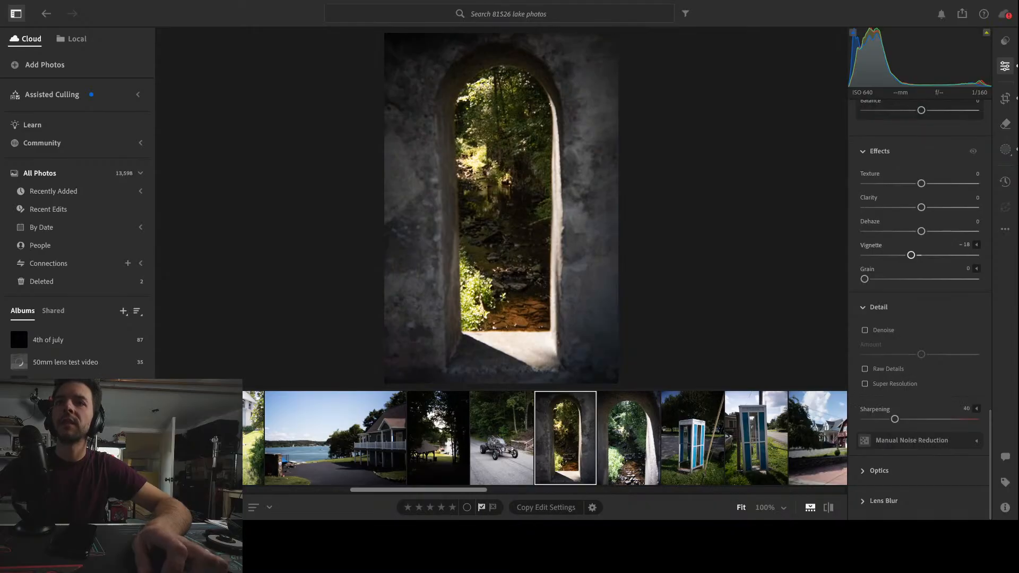
pyautogui.click(689, 451)
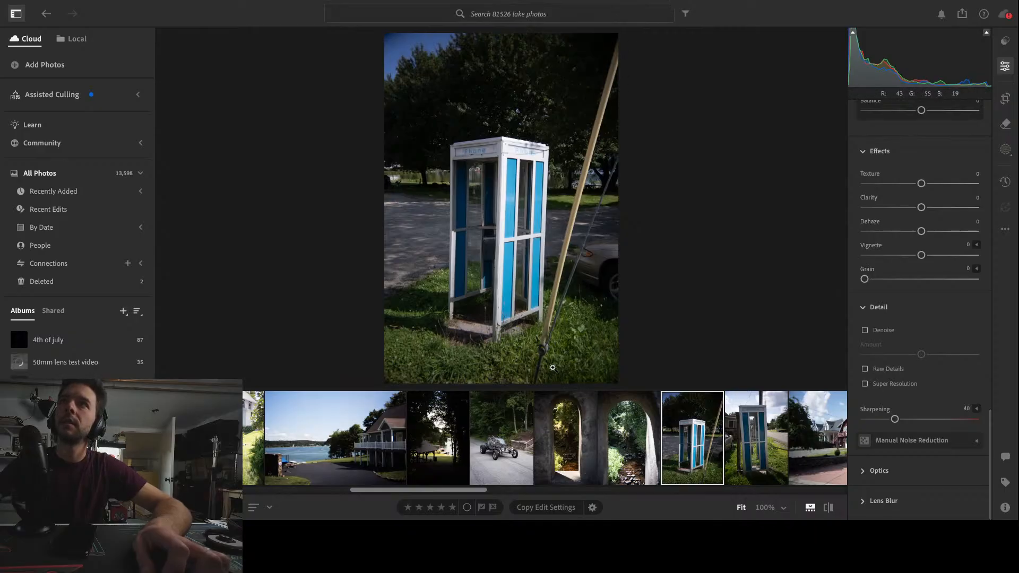
pyautogui.click(759, 431)
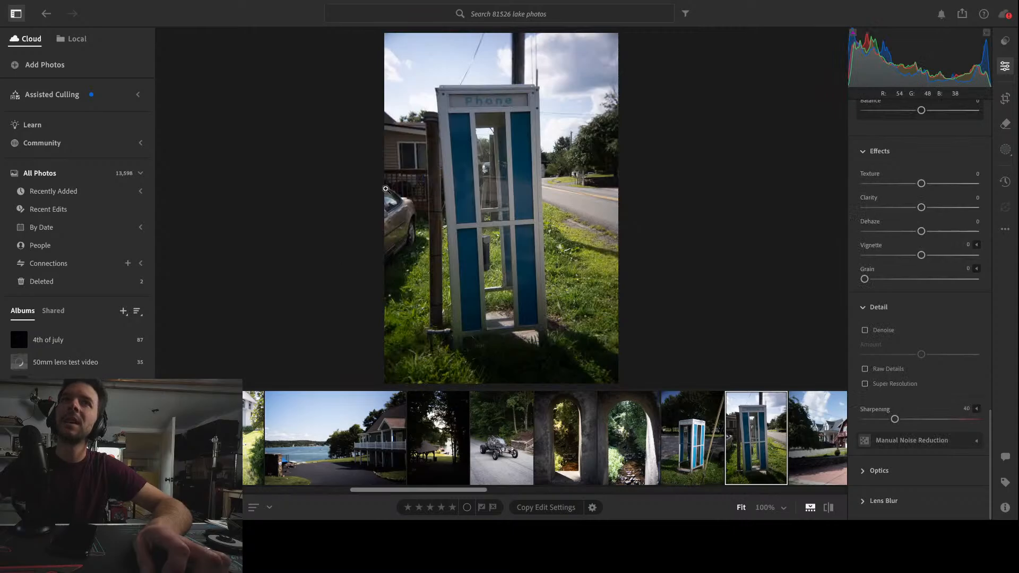
pyautogui.click(1010, 102)
pyautogui.moveTo(394, 43); pyautogui.dragTo(407, 50)
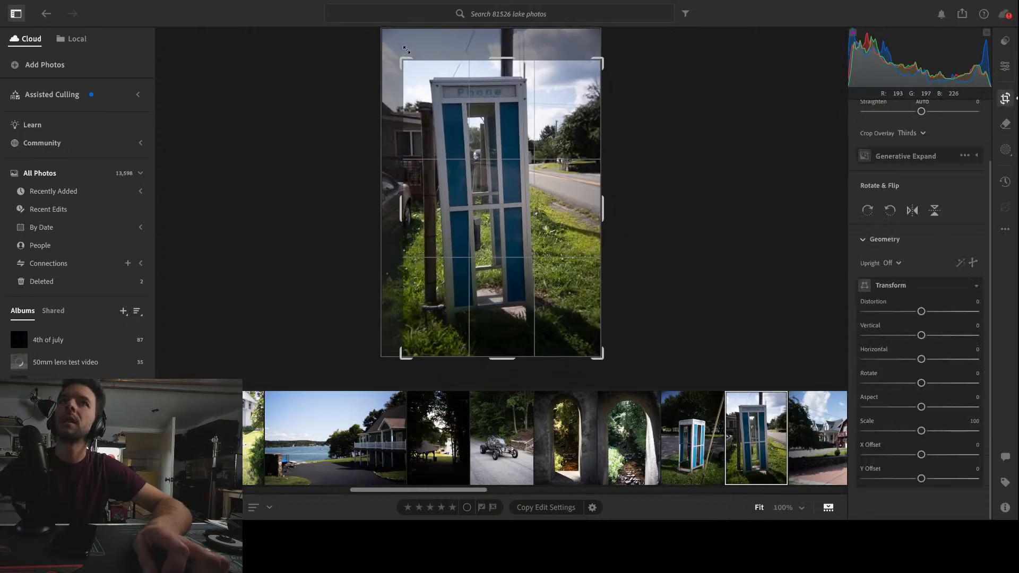
pyautogui.moveTo(602, 357); pyautogui.dragTo(596, 351)
pyautogui.moveTo(524, 264)
pyautogui.mouseDown()
pyautogui.moveTo(527, 279)
pyautogui.moveTo(524, 264)
pyautogui.mouseUp()
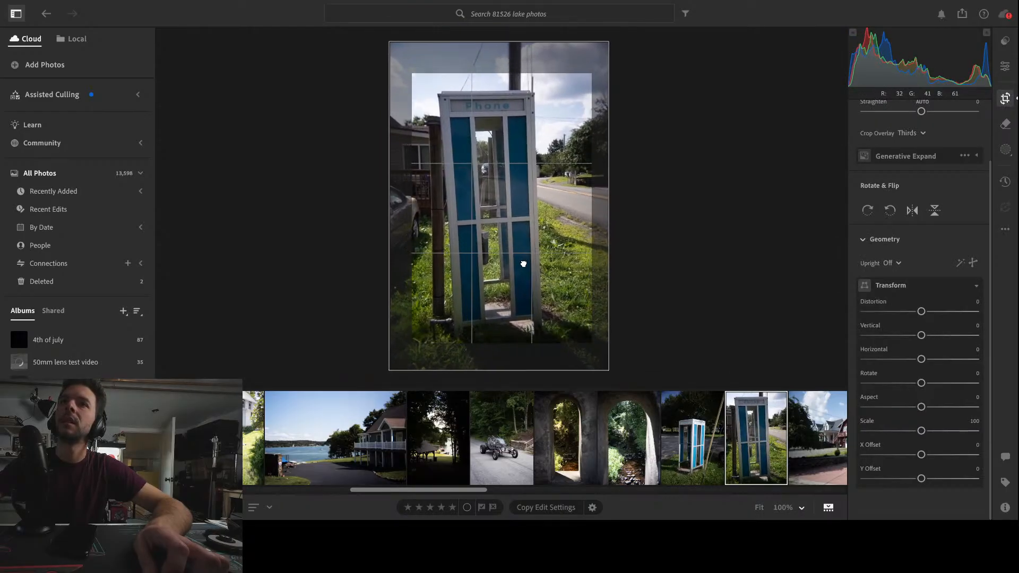
pyautogui.press('e')
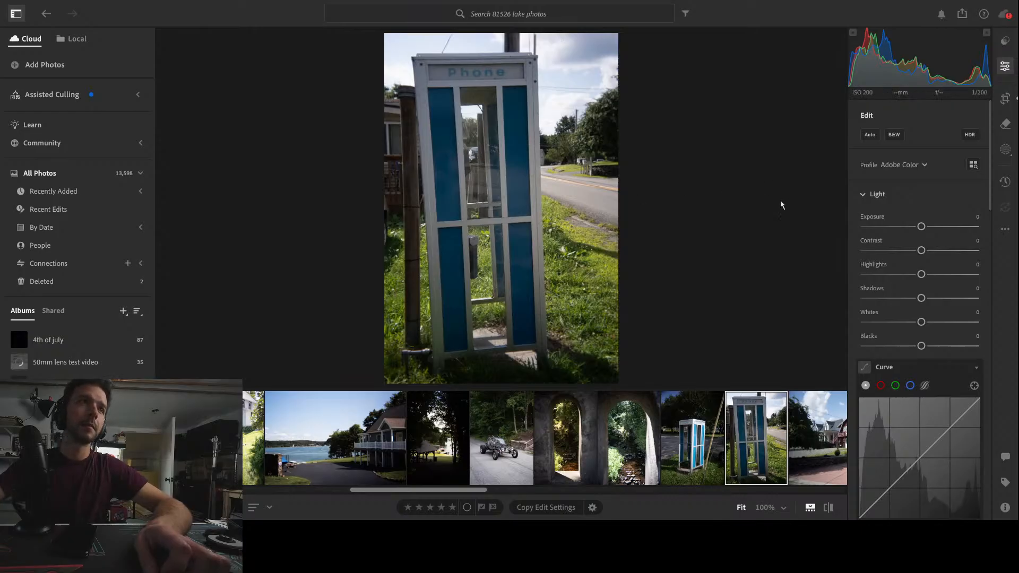
# Try rotating the phone booth photo +3.6, then reset the rotation
pyautogui.click(1011, 100)
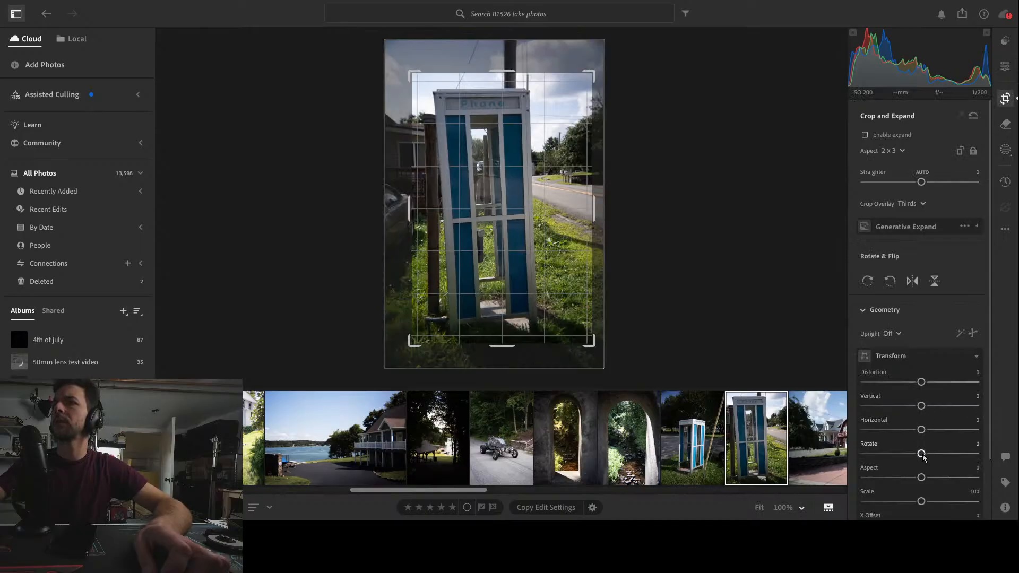
pyautogui.moveTo(923, 455); pyautogui.dragTo(943, 457)
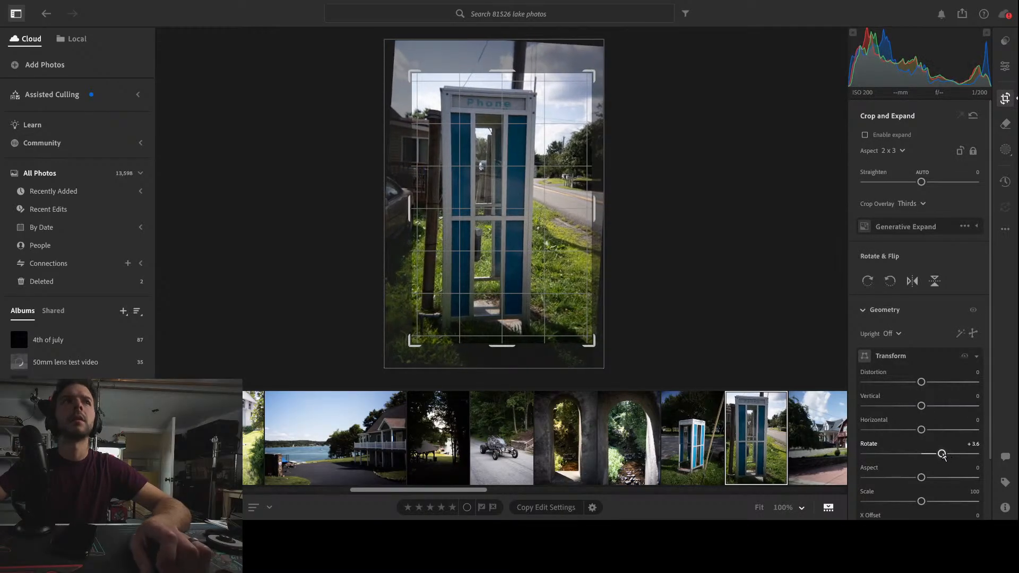
pyautogui.doubleClick(942, 454)
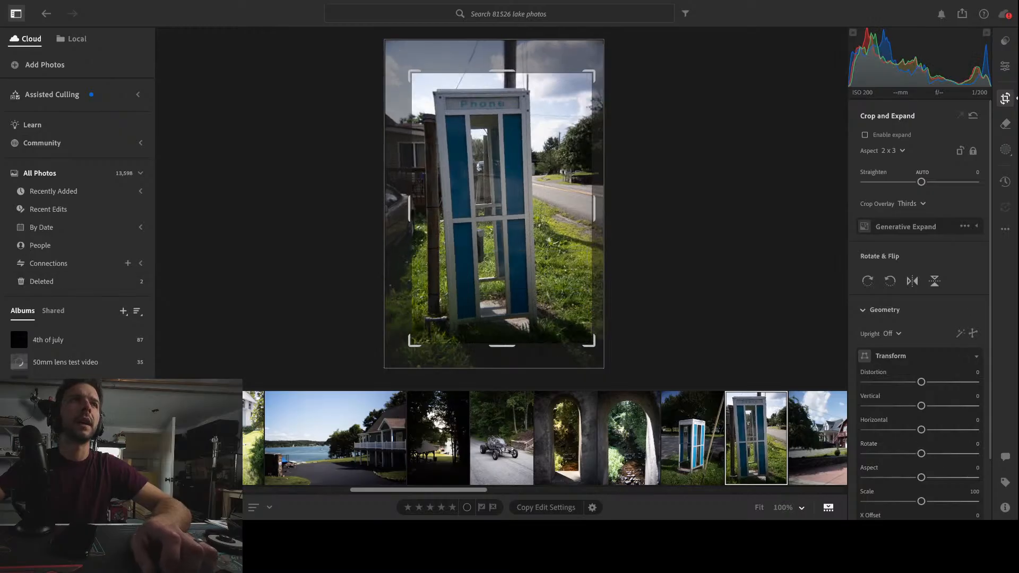
# Correct the booth's perspective with a Vertical transform of +9 and Horizontal of -1
pyautogui.moveTo(920, 409); pyautogui.dragTo(925, 385)
pyautogui.doubleClick(926, 406)
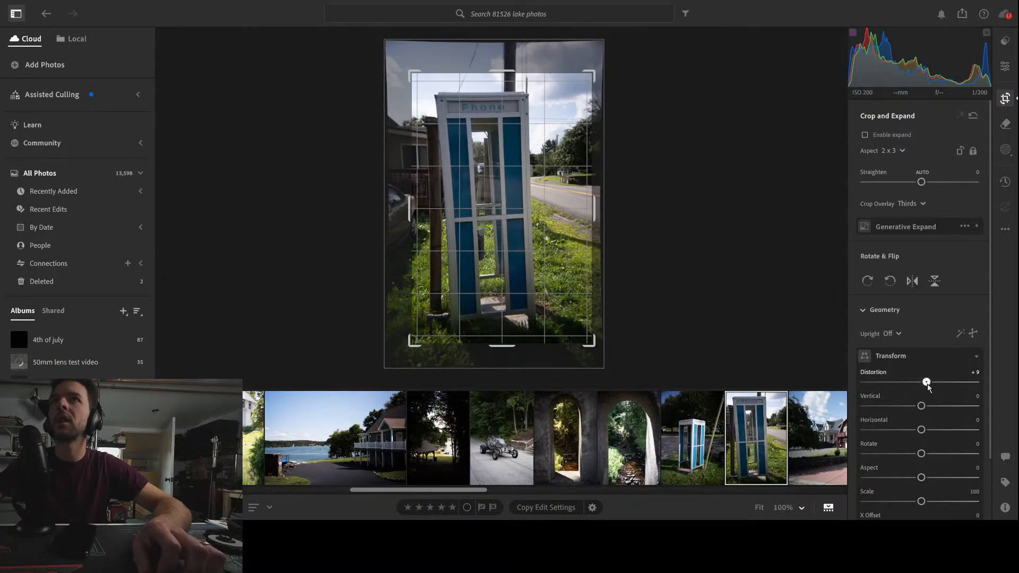
pyautogui.doubleClick(924, 382)
pyautogui.moveTo(927, 434)
pyautogui.mouseDown()
pyautogui.moveTo(913, 429)
pyautogui.moveTo(926, 433)
pyautogui.mouseUp()
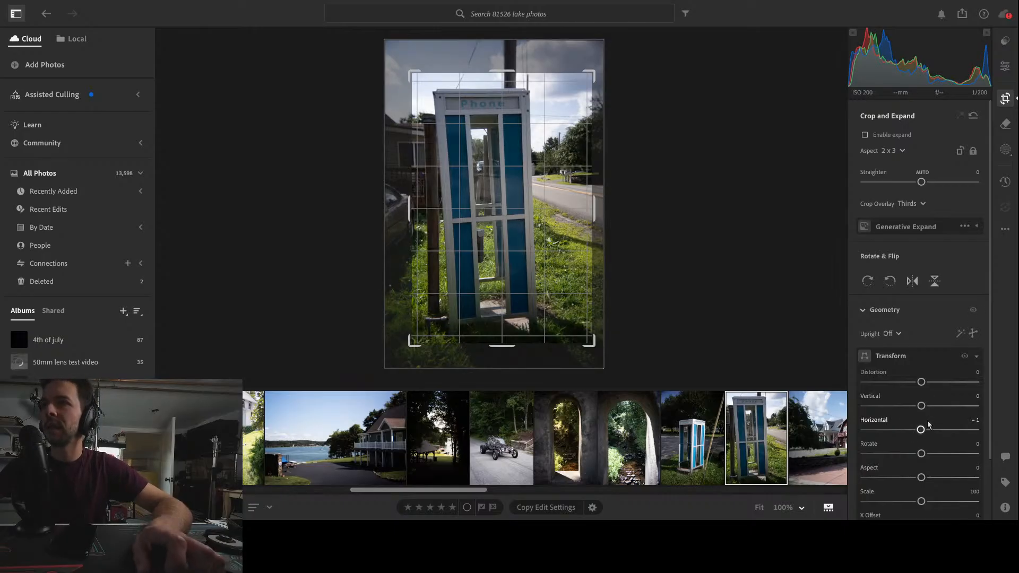
pyautogui.moveTo(921, 407)
pyautogui.mouseDown()
pyautogui.moveTo(939, 413)
pyautogui.moveTo(925, 413)
pyautogui.mouseUp()
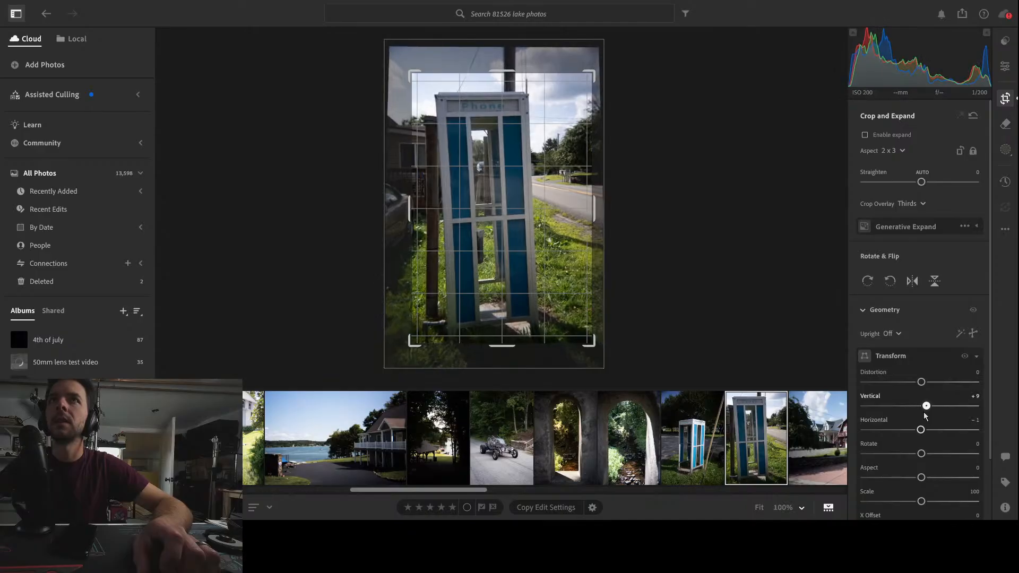
pyautogui.press('e')
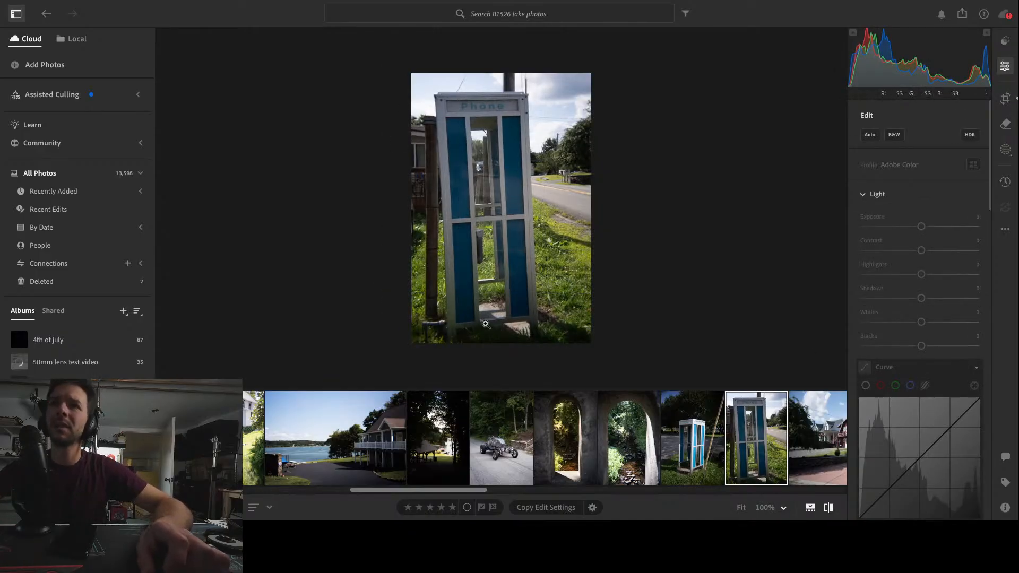
# Open the red house photo and crop it in at 3 x 2 from the top-left corner
pyautogui.scroll(-1, 645, 436)
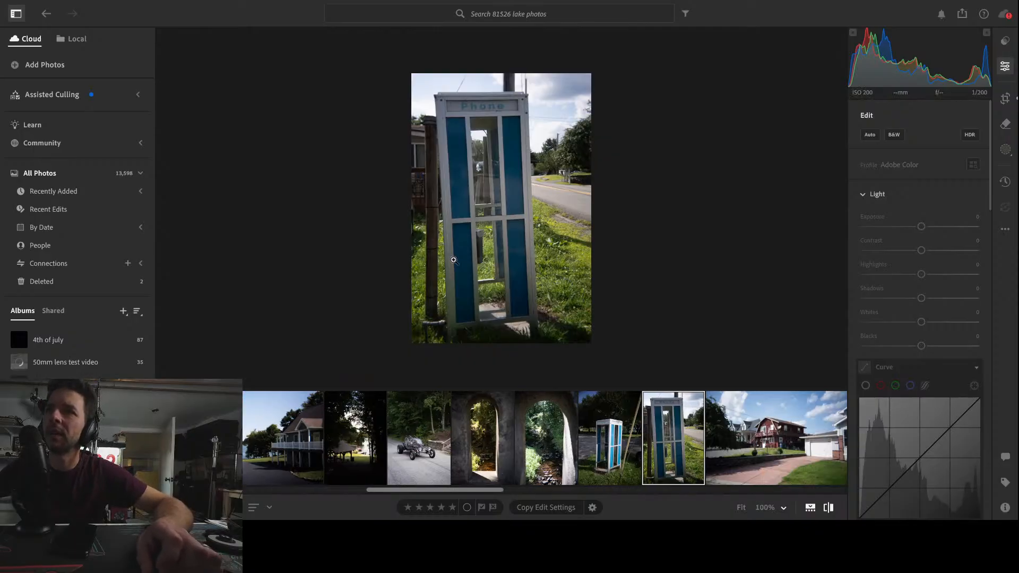
pyautogui.click(784, 445)
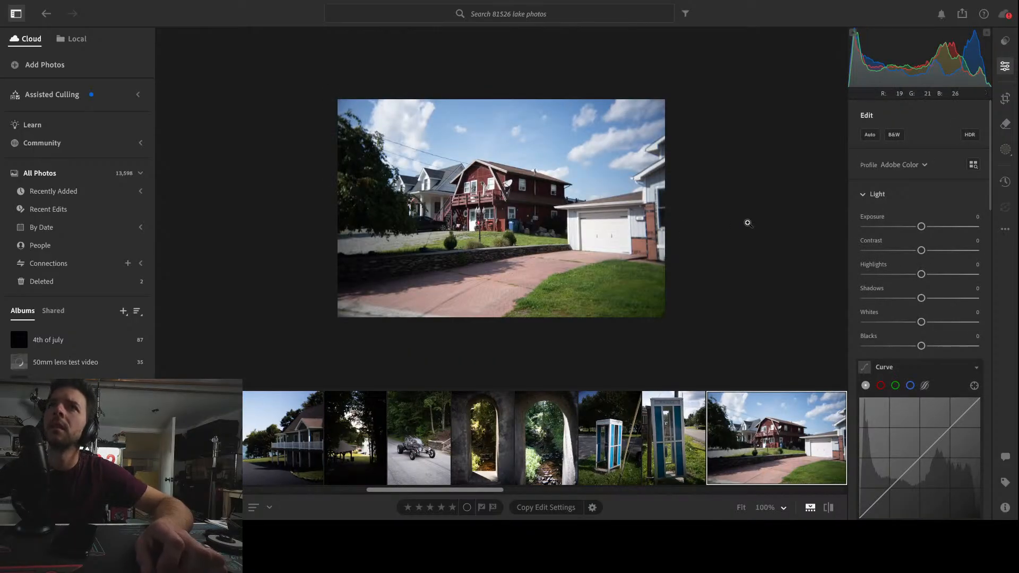
pyautogui.click(1005, 98)
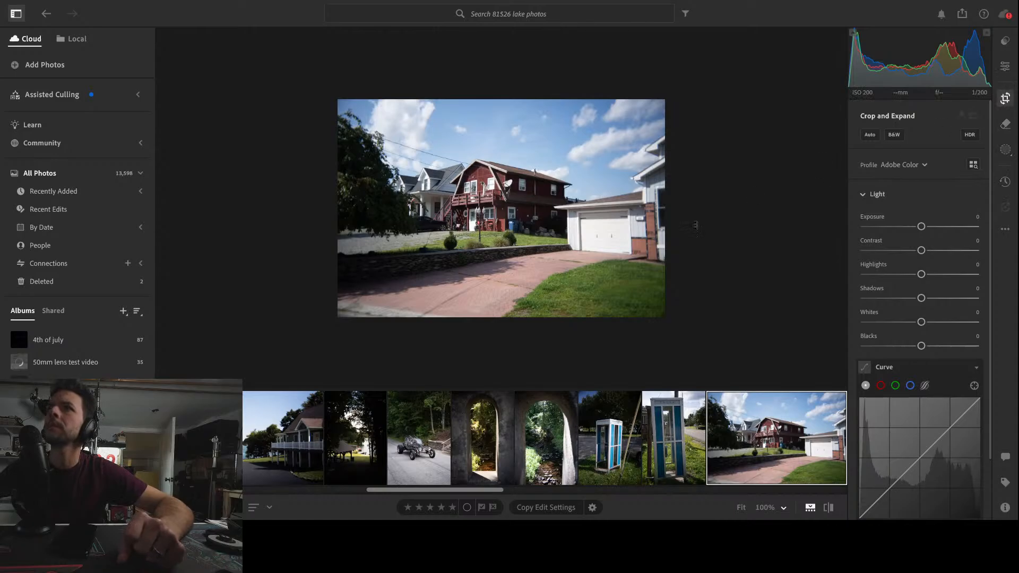
pyautogui.moveTo(748, 369); pyautogui.dragTo(727, 354)
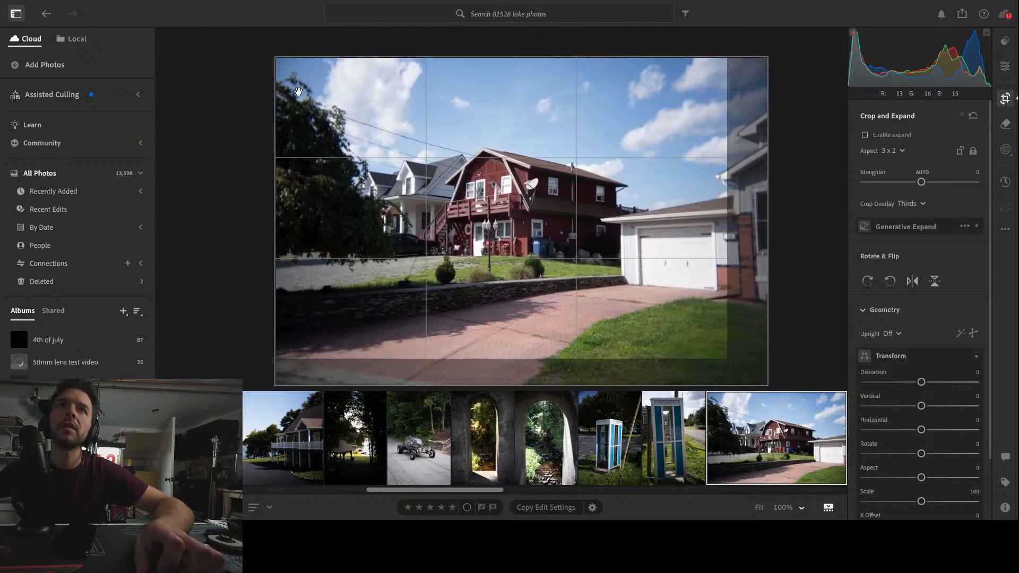
pyautogui.moveTo(277, 60); pyautogui.dragTo(288, 67)
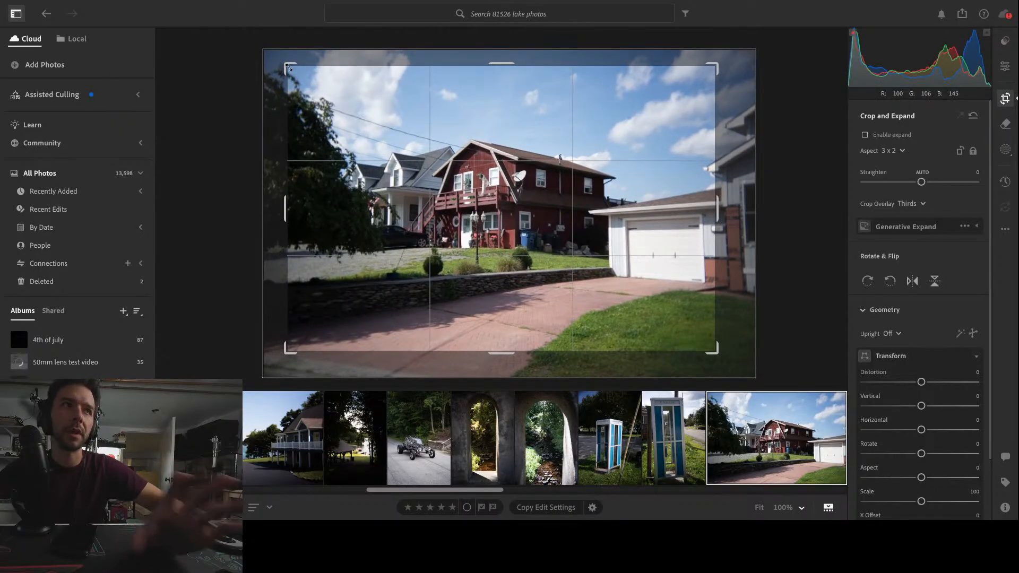
pyautogui.press('Return')
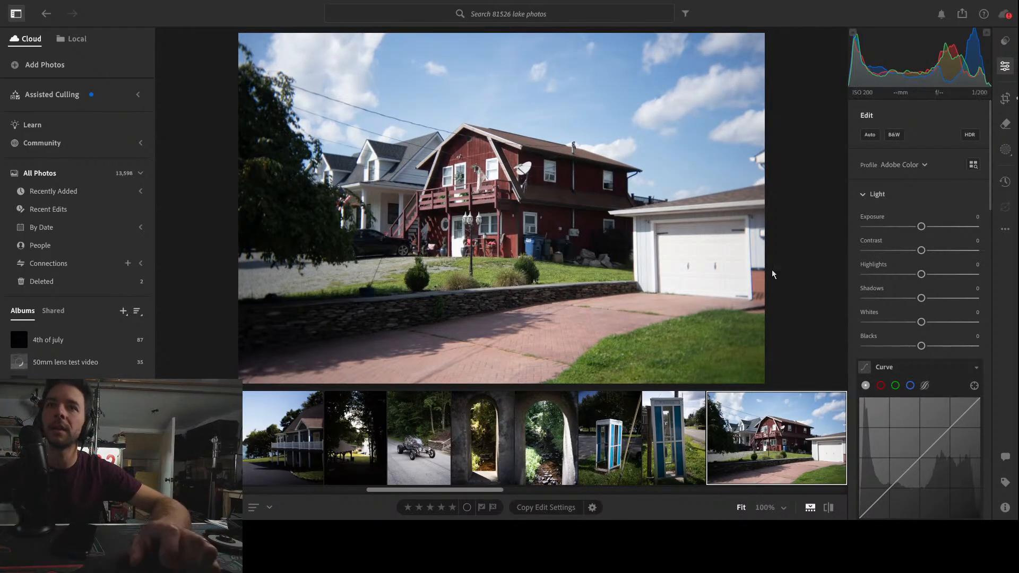
# Open the archway photo's crop and transform settings to review them, then return to the red house photo
pyautogui.click(484, 438)
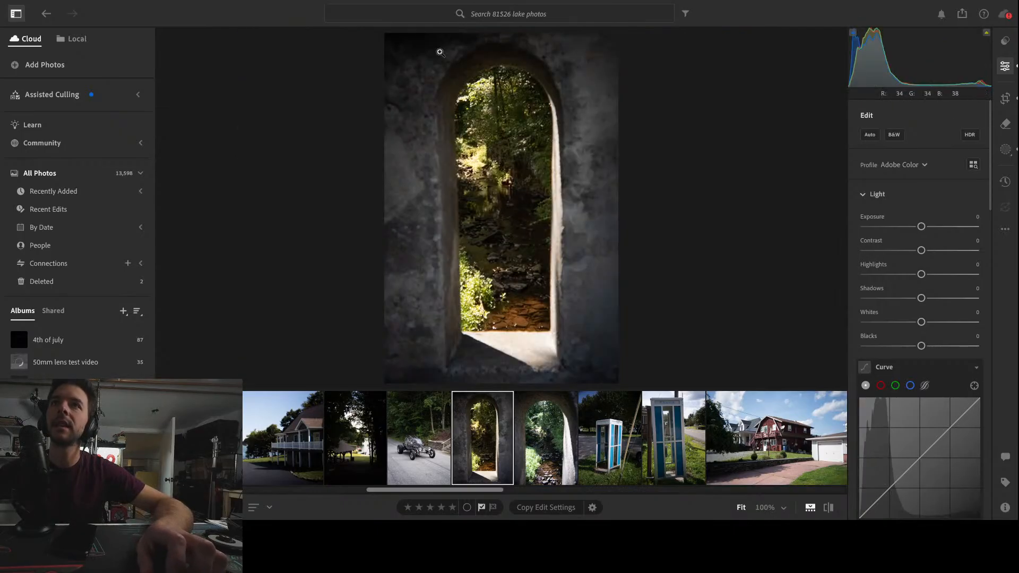
pyautogui.click(1008, 101)
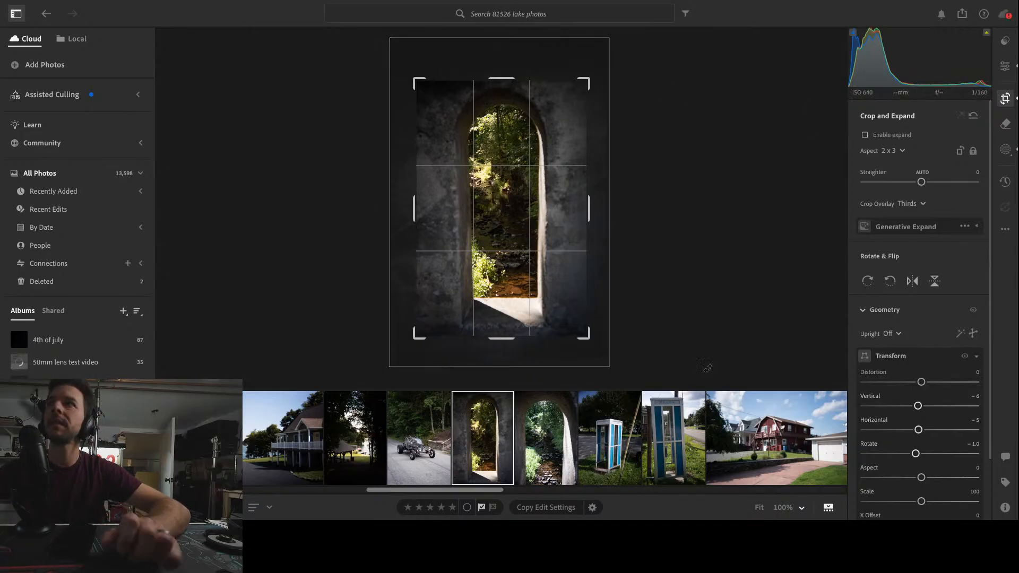
pyautogui.click(1005, 66)
pyautogui.click(777, 438)
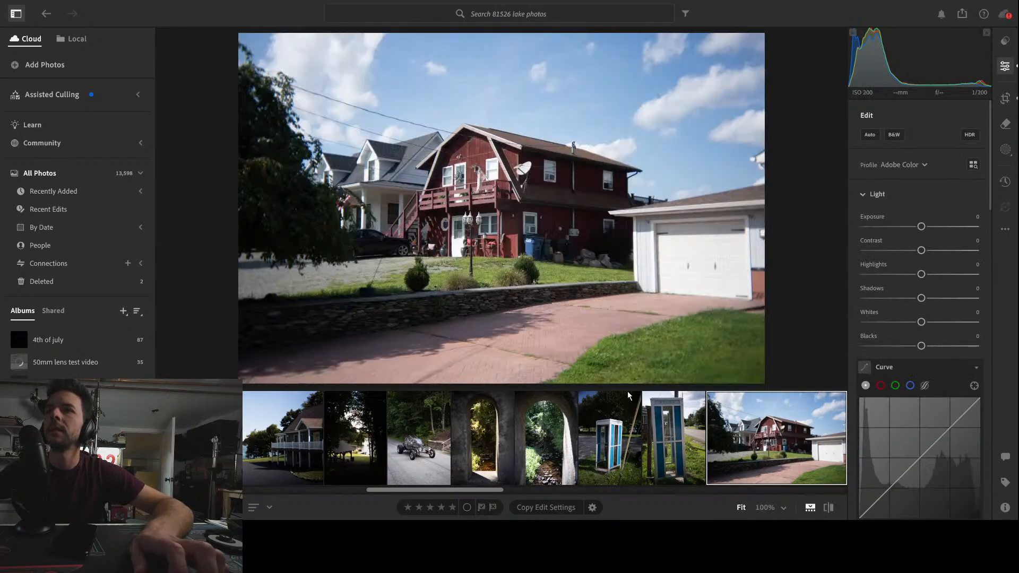
# Zoom in and pan around to inspect the red house photo's detail
pyautogui.click(577, 251)
pyautogui.moveTo(654, 314); pyautogui.dragTo(549, 284)
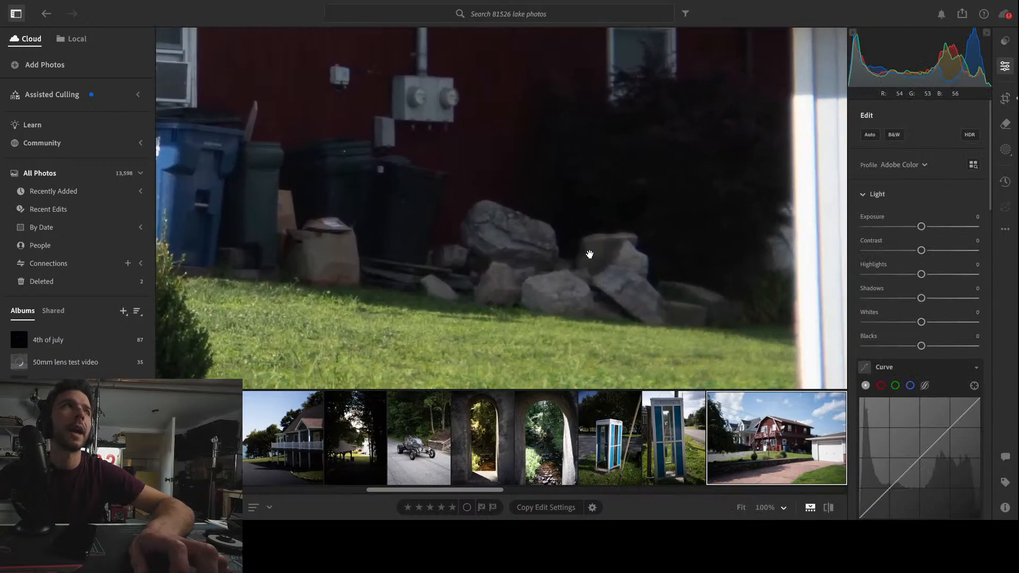
pyautogui.click(620, 292)
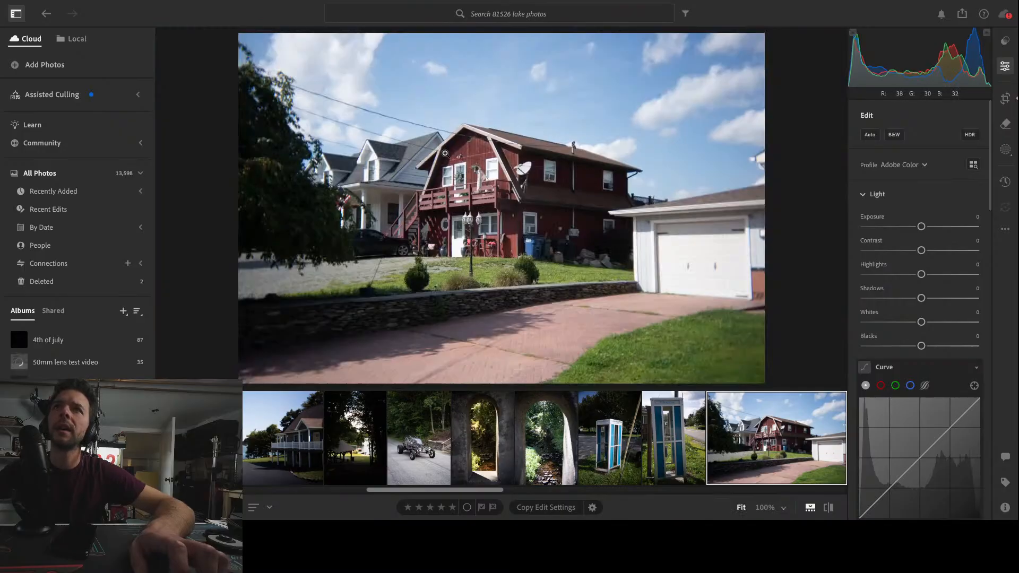
pyautogui.click(498, 238)
pyautogui.click(498, 238)
pyautogui.click(542, 267)
pyautogui.click(542, 267)
# Open the white fence photo and crop it in from the corners at a 3 x 2 aspect
pyautogui.scroll(-3, 749, 446)
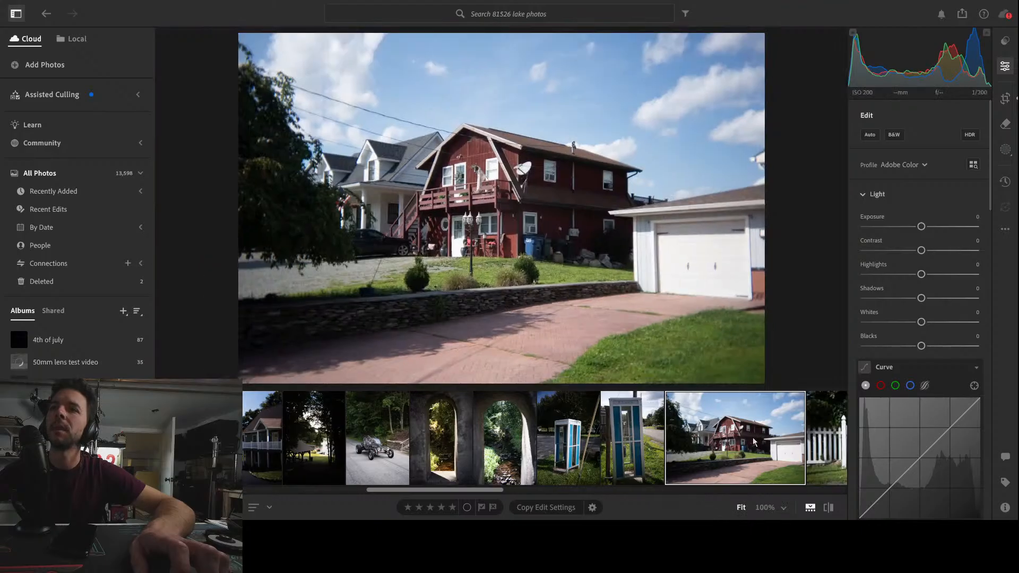
pyautogui.click(748, 446)
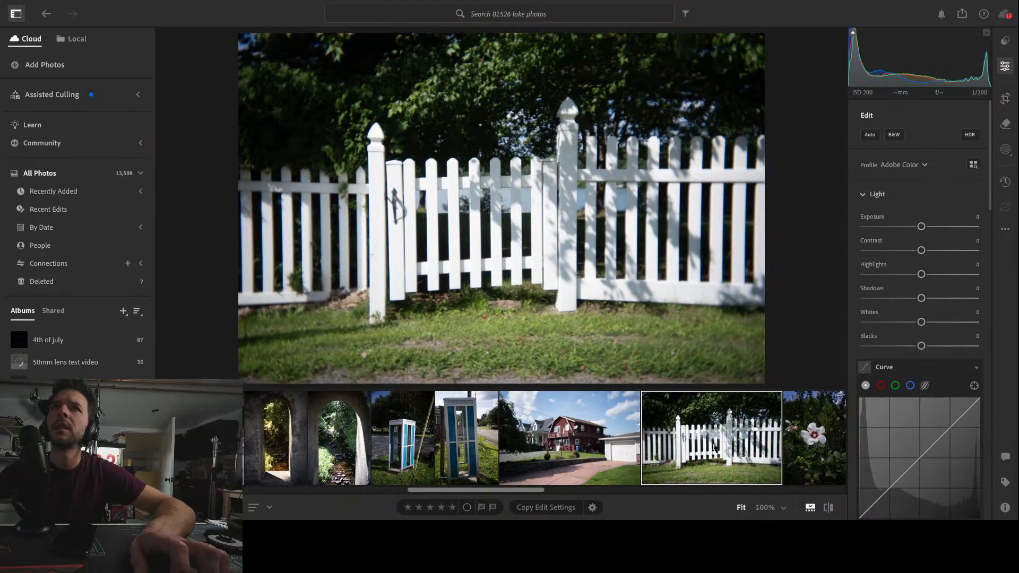
pyautogui.click(1003, 104)
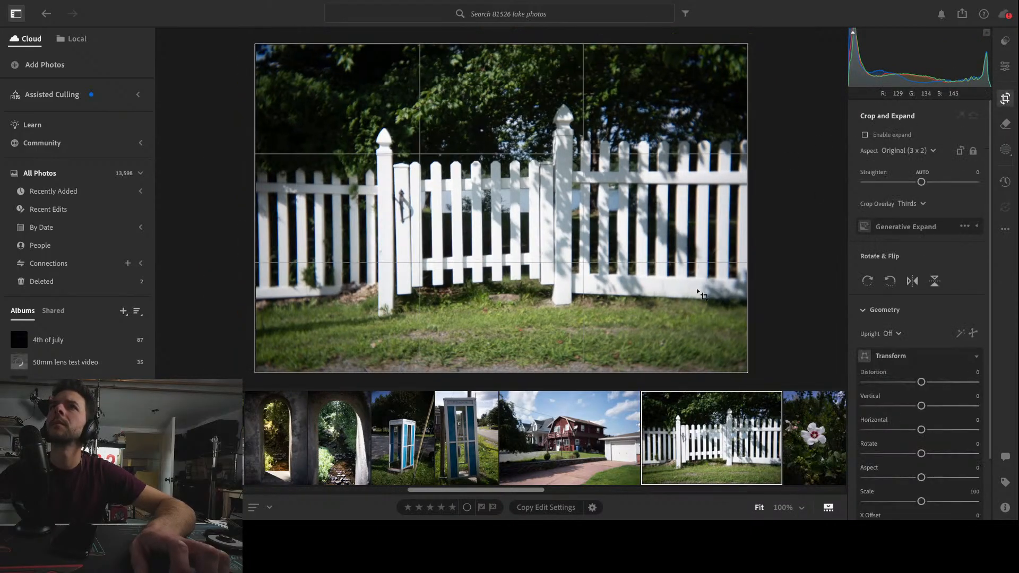
pyautogui.moveTo(749, 373); pyautogui.dragTo(716, 350)
pyautogui.moveTo(587, 283); pyautogui.dragTo(599, 263)
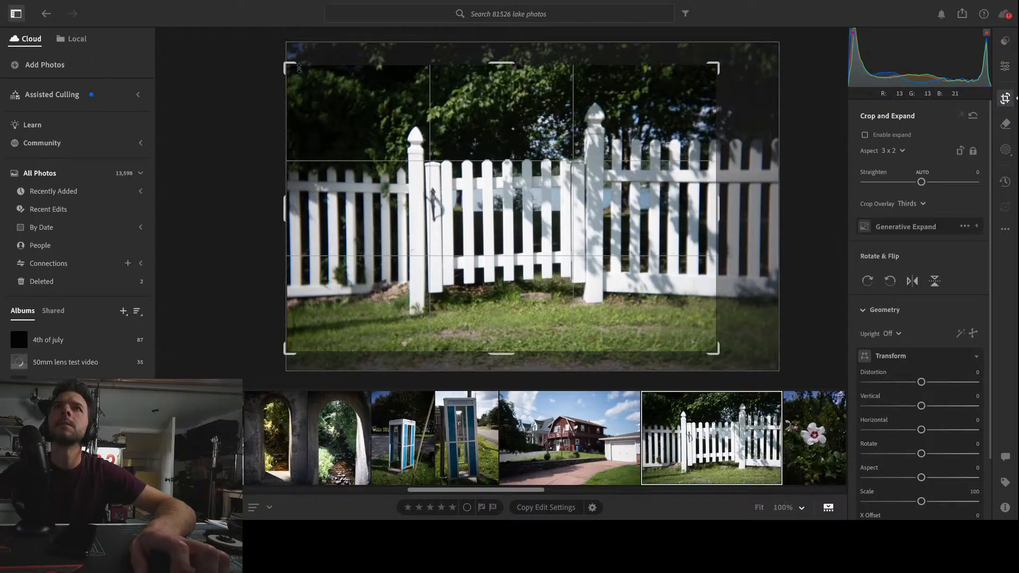
pyautogui.moveTo(287, 65); pyautogui.dragTo(301, 75)
pyautogui.moveTo(518, 196)
pyautogui.mouseDown()
pyautogui.moveTo(538, 190)
pyautogui.moveTo(528, 194)
pyautogui.mouseUp()
pyautogui.press('Return')
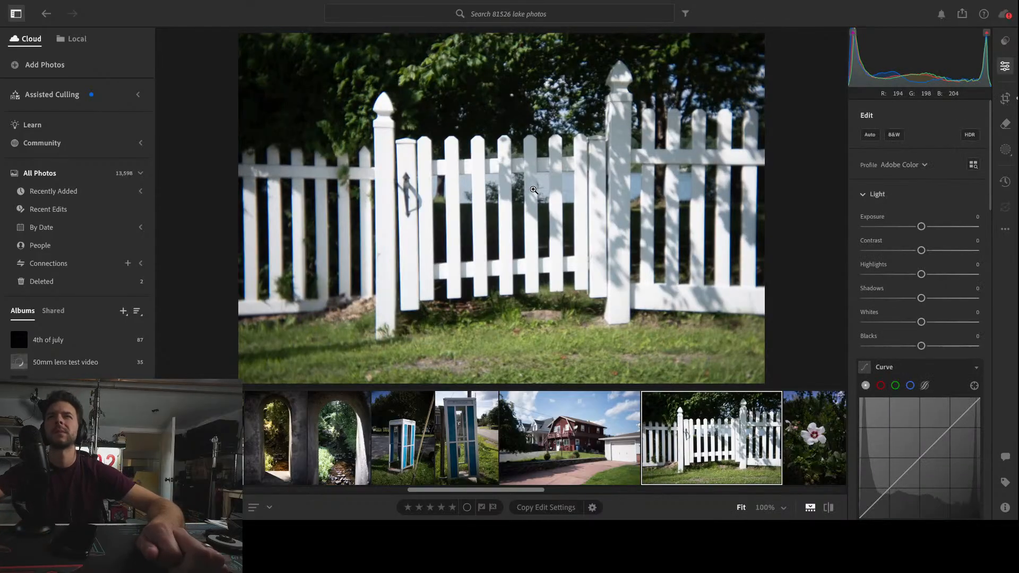
# Correct the fence's perspective with a Horizontal transform of +6 and a Vertical transform of -5
pyautogui.click(1006, 101)
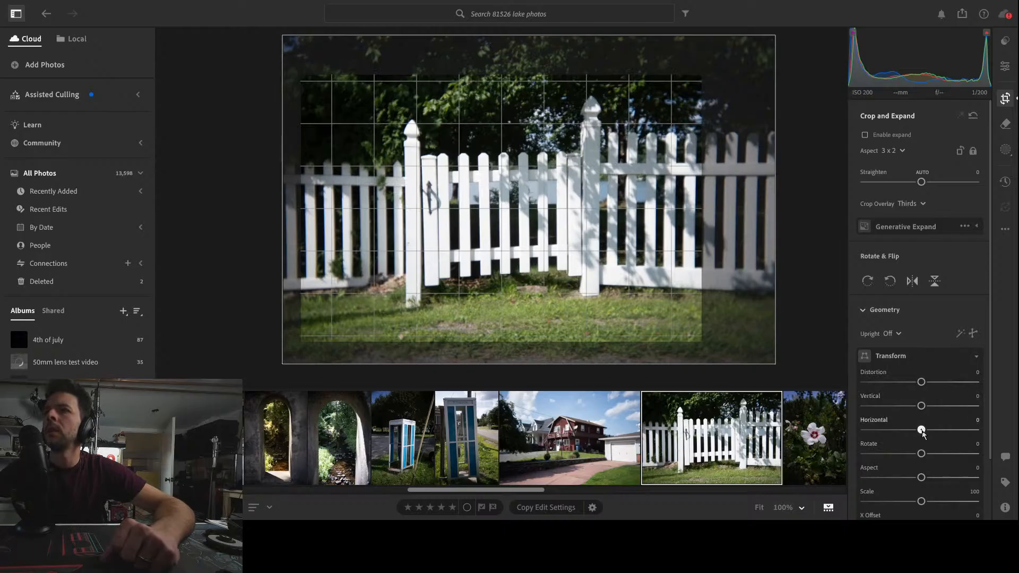
pyautogui.moveTo(922, 430); pyautogui.dragTo(927, 434)
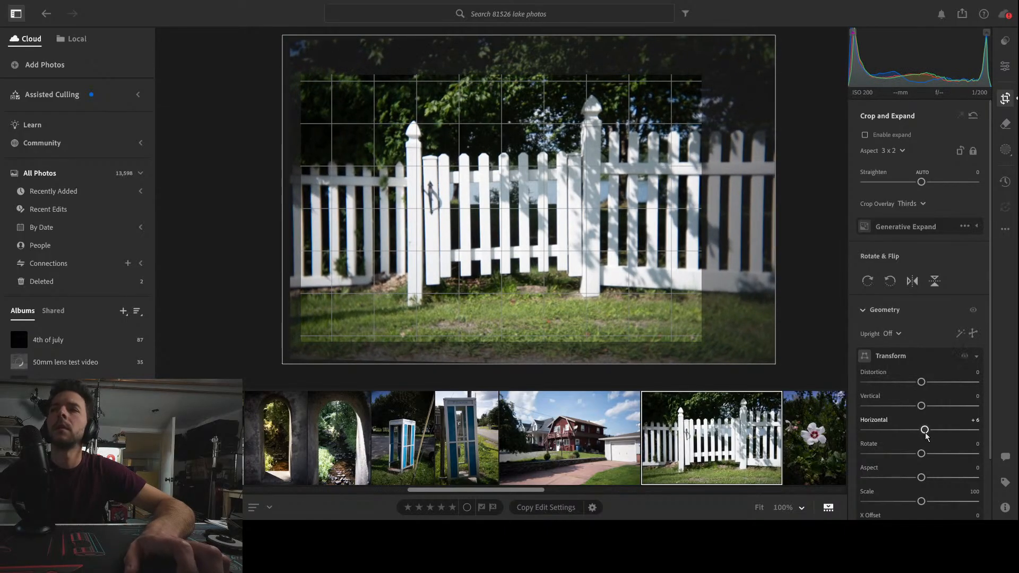
pyautogui.moveTo(924, 411); pyautogui.dragTo(922, 411)
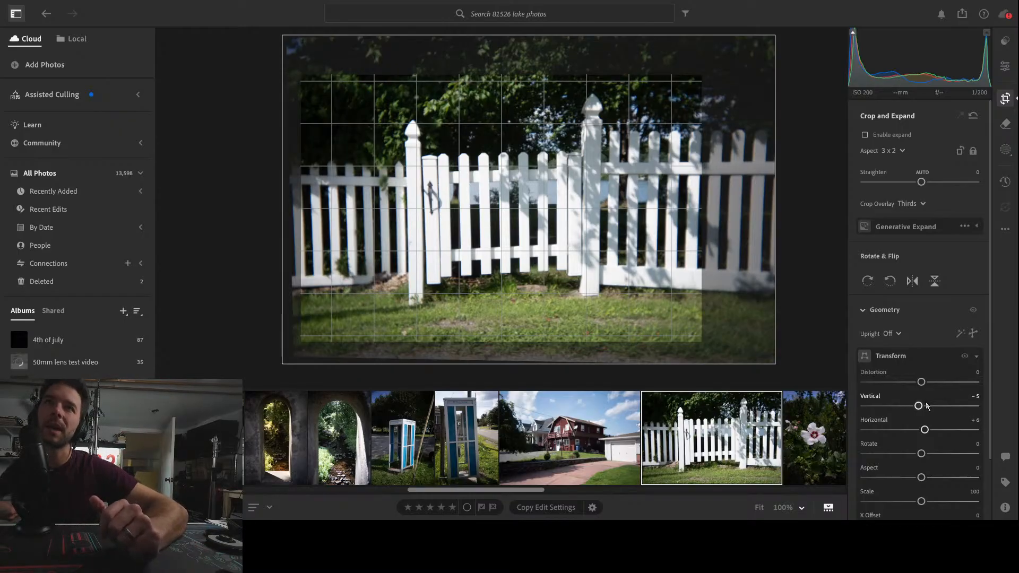
pyautogui.press('e')
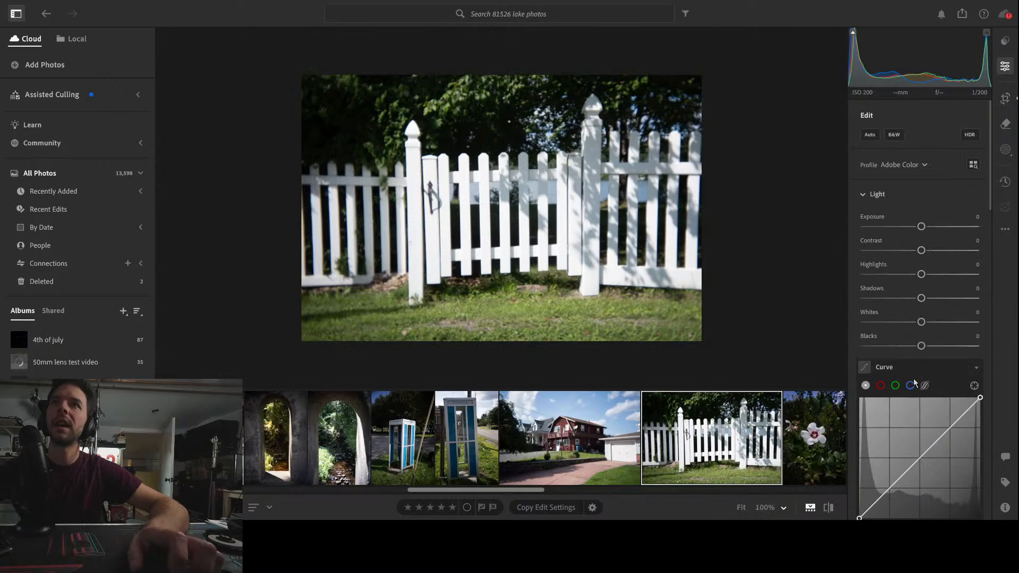
# Zoom in and pan across the fence photo to inspect the pickets and background detail
pyautogui.click(615, 212)
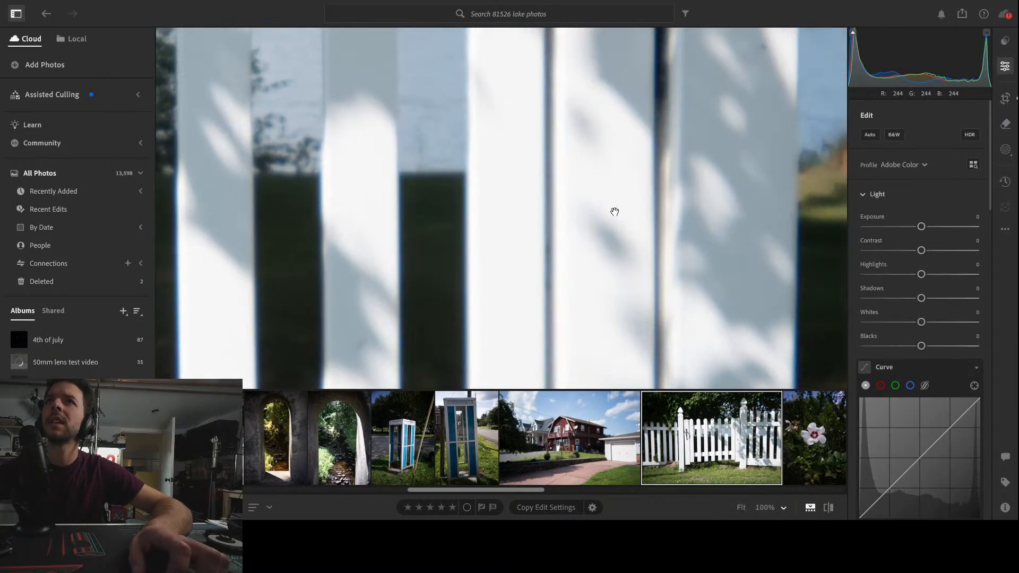
pyautogui.moveTo(614, 212); pyautogui.dragTo(639, 299)
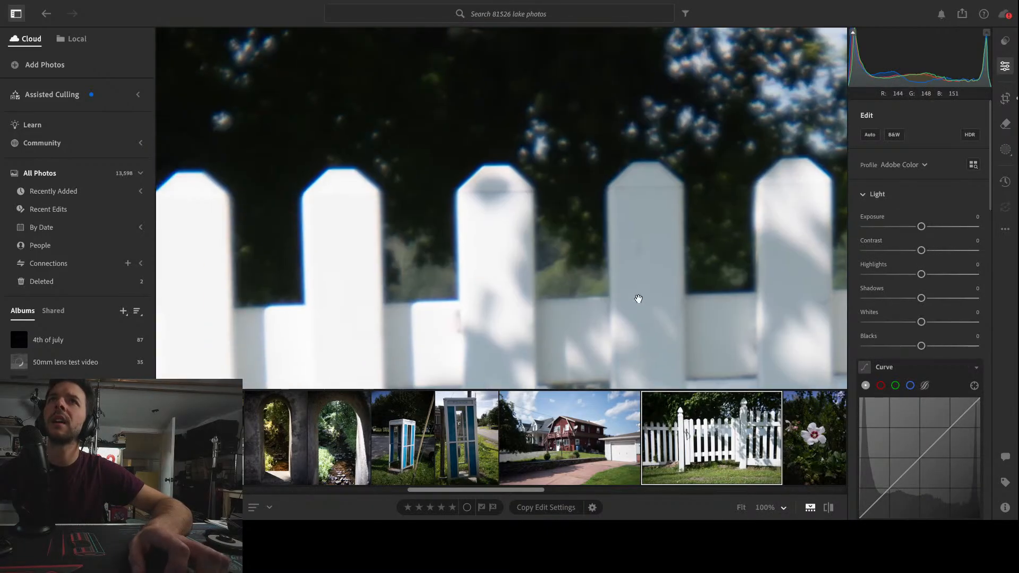
pyautogui.moveTo(447, 254); pyautogui.dragTo(701, 256)
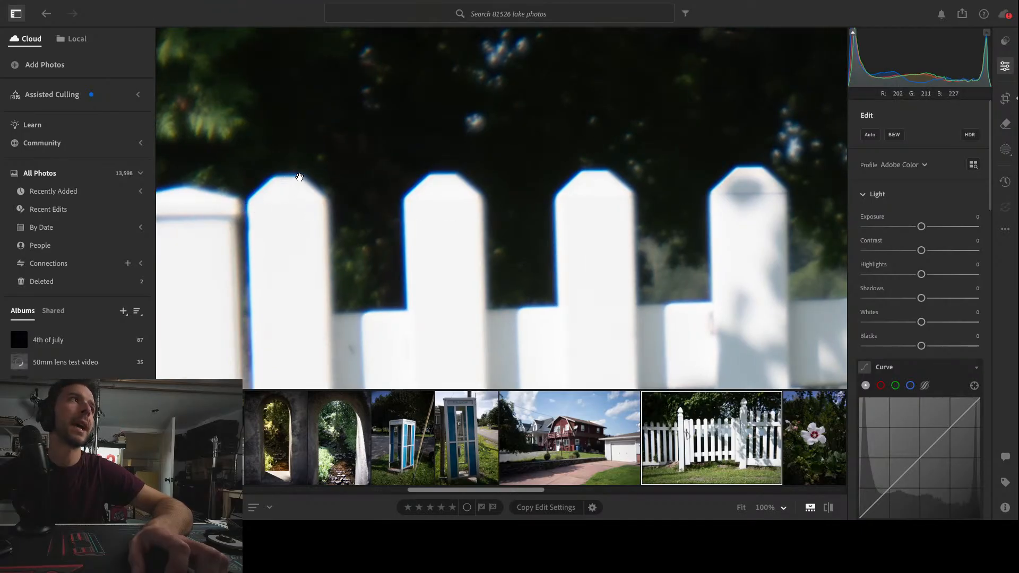
pyautogui.moveTo(521, 237); pyautogui.dragTo(412, 242)
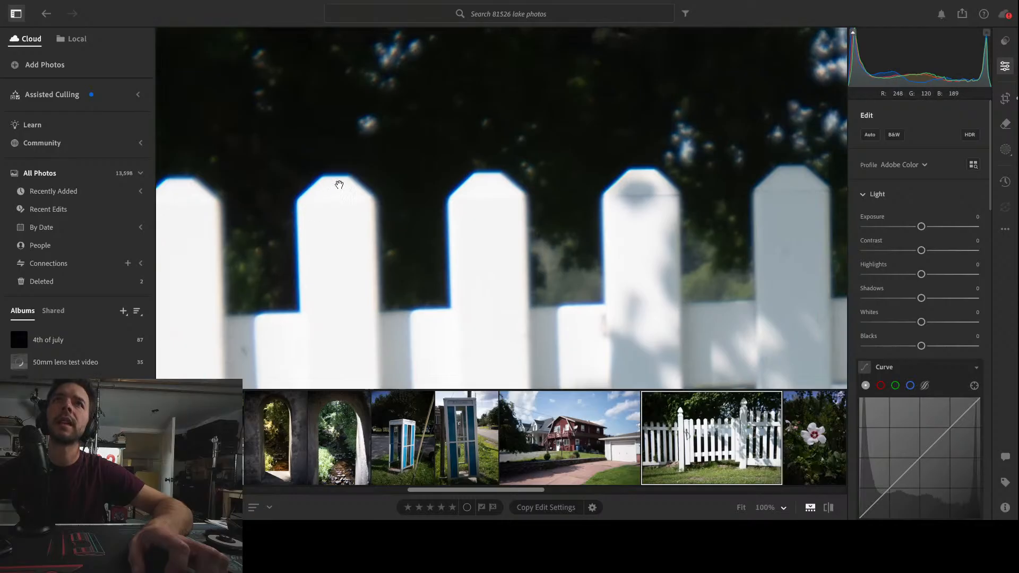
pyautogui.moveTo(678, 273); pyautogui.dragTo(573, 293)
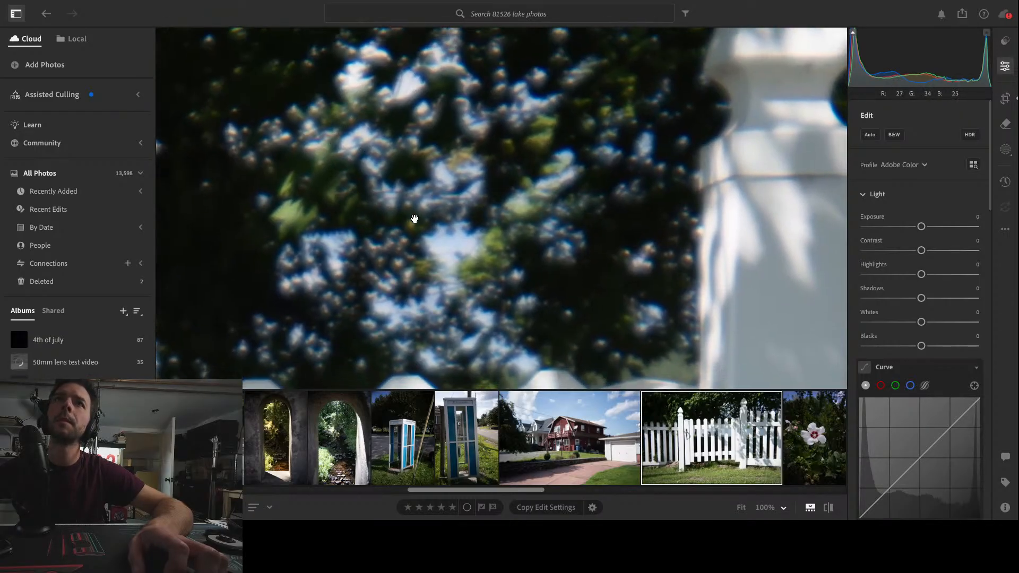
pyautogui.click(415, 219)
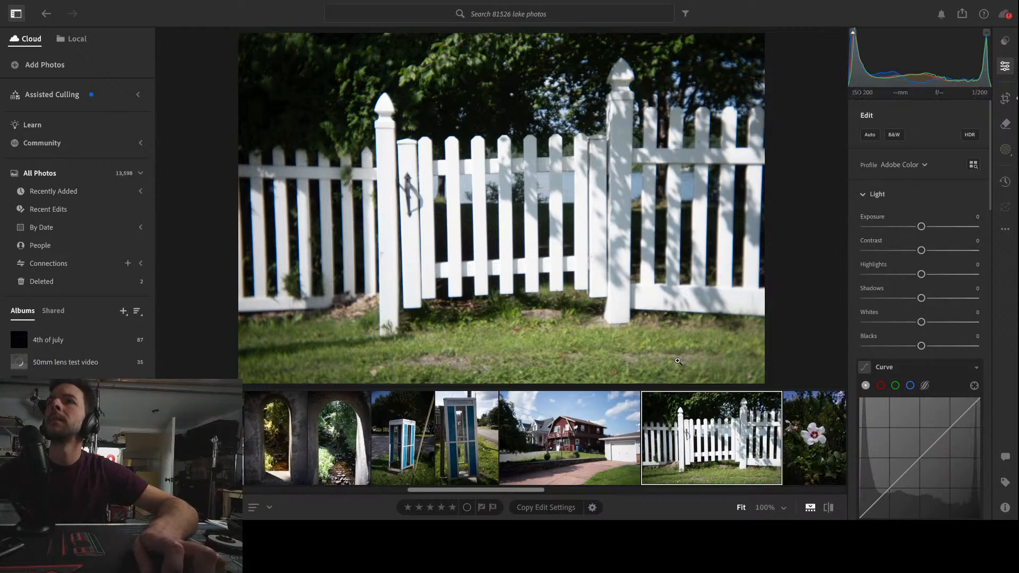
# Add a linear gradient mask rising from the bottom edge over the grass and set its Shadows to -100
pyautogui.click(1005, 150)
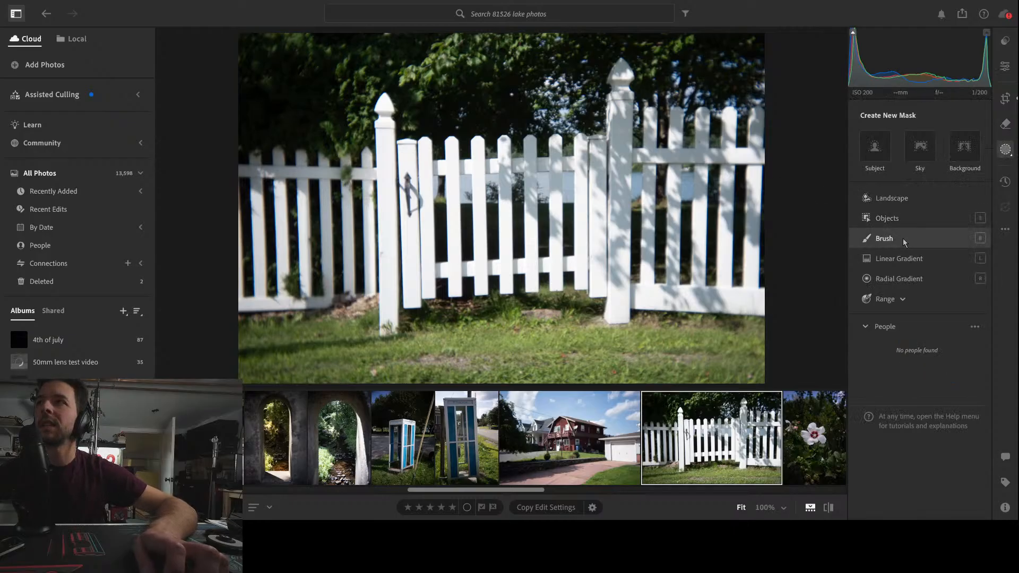
pyautogui.click(896, 259)
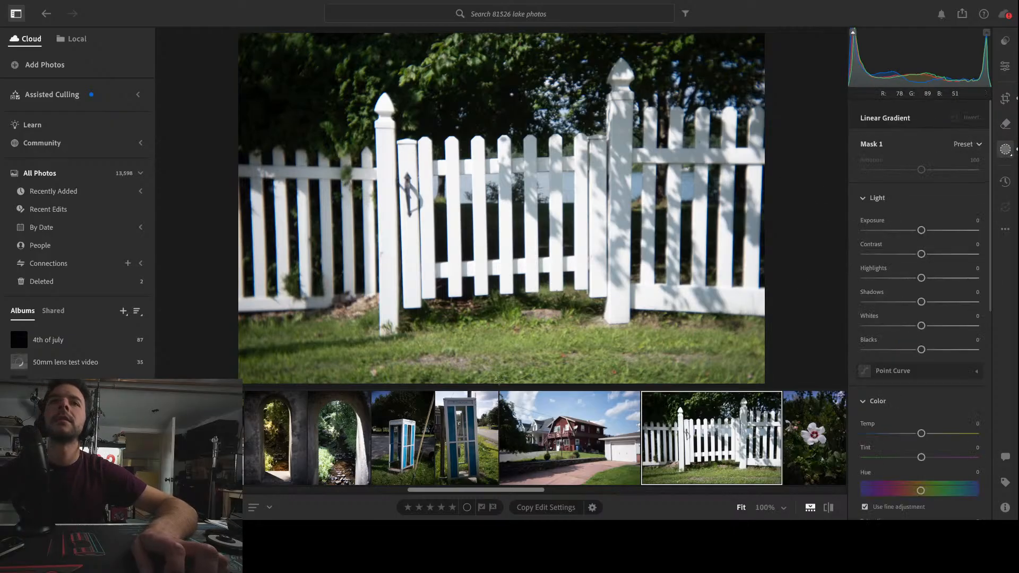
pyautogui.moveTo(499, 380); pyautogui.dragTo(499, 299)
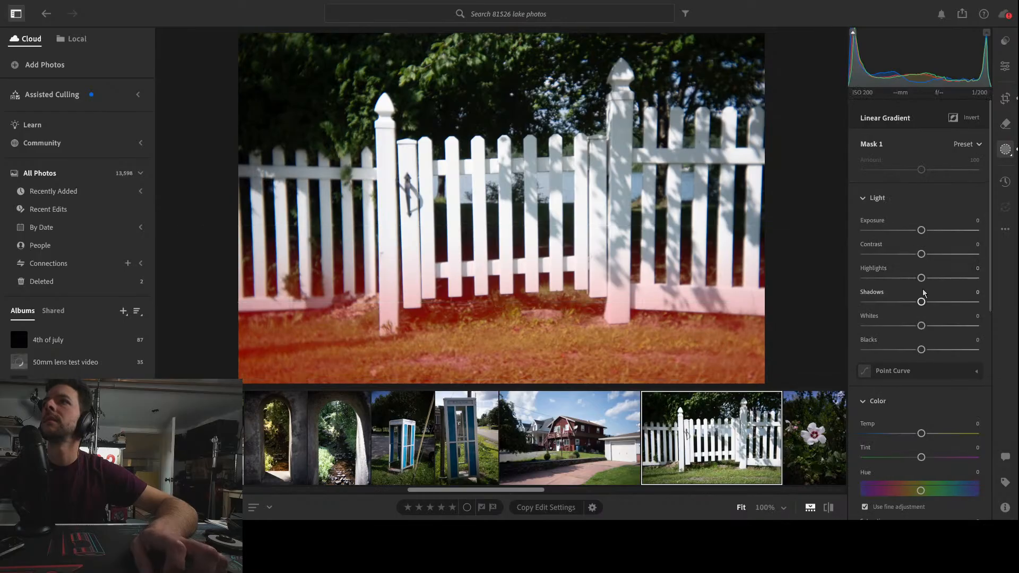
pyautogui.moveTo(922, 302); pyautogui.dragTo(848, 310)
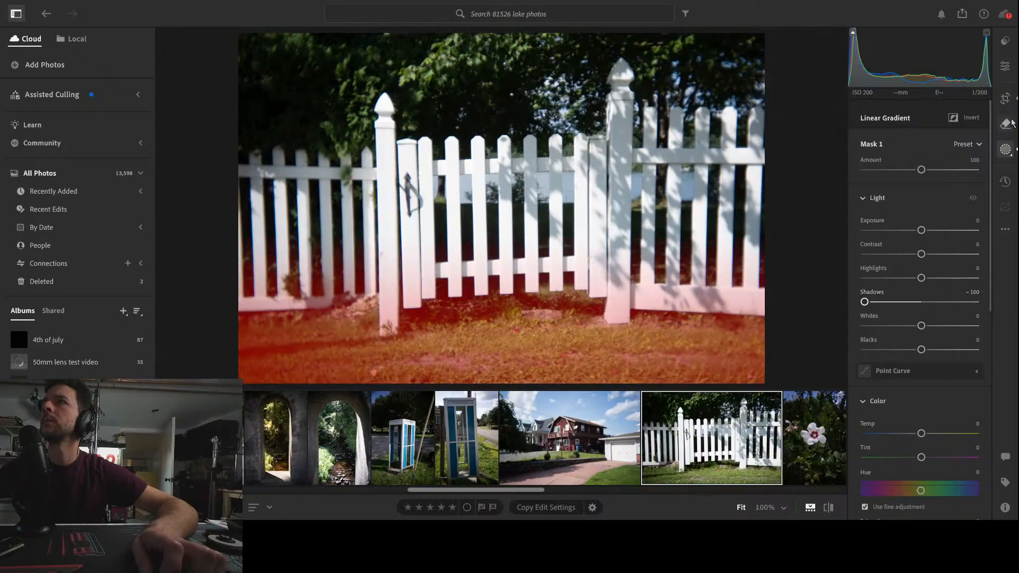
# Shape the tone curve into an S by adding a highlight point and pulling down a shadow point
pyautogui.click(1005, 66)
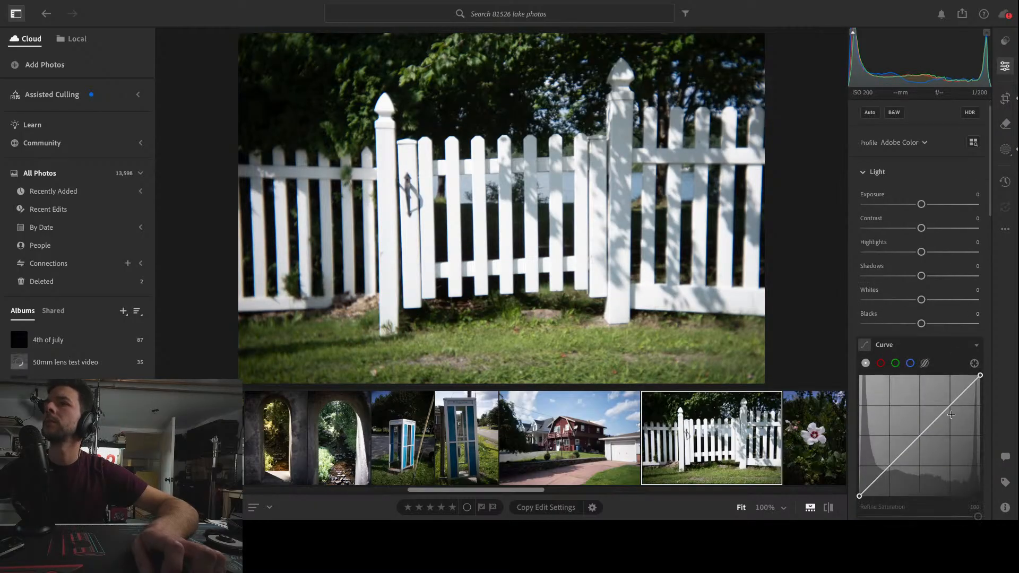
pyautogui.click(952, 404)
pyautogui.click(888, 468)
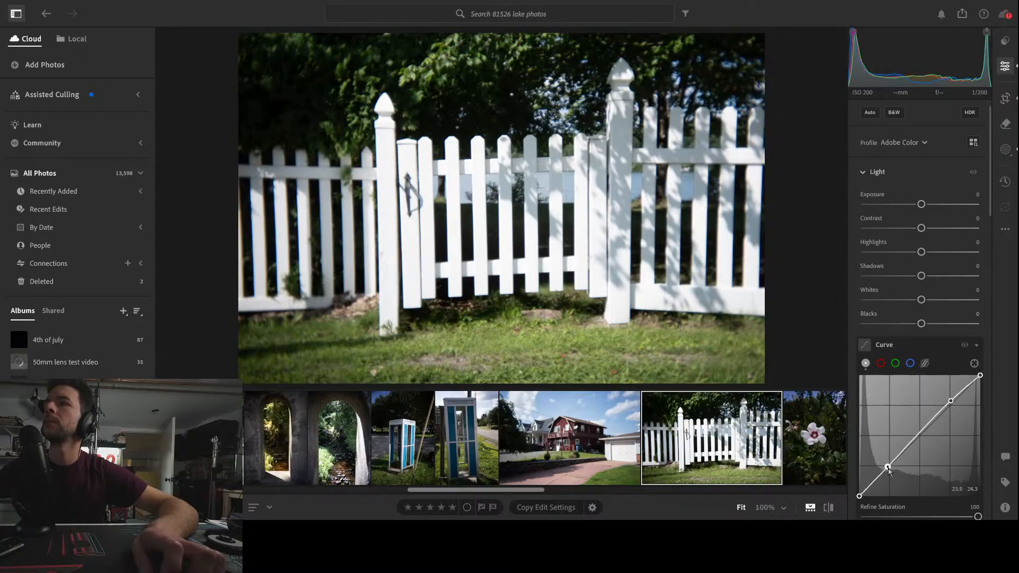
pyautogui.moveTo(888, 468); pyautogui.dragTo(889, 472)
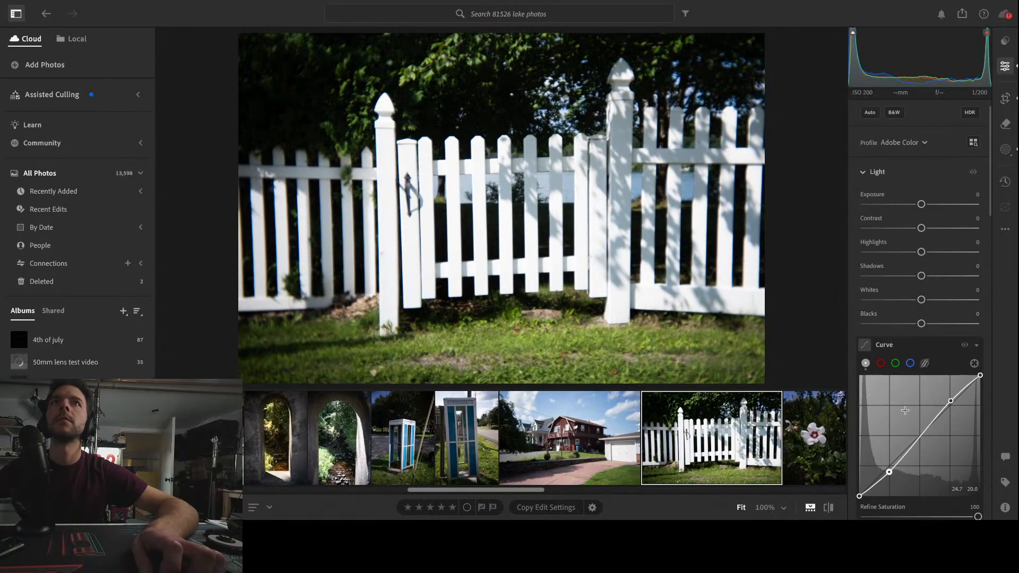
# Lower the green saturation in the Color Mixer to -56
pyautogui.scroll(-6, 957, 361)
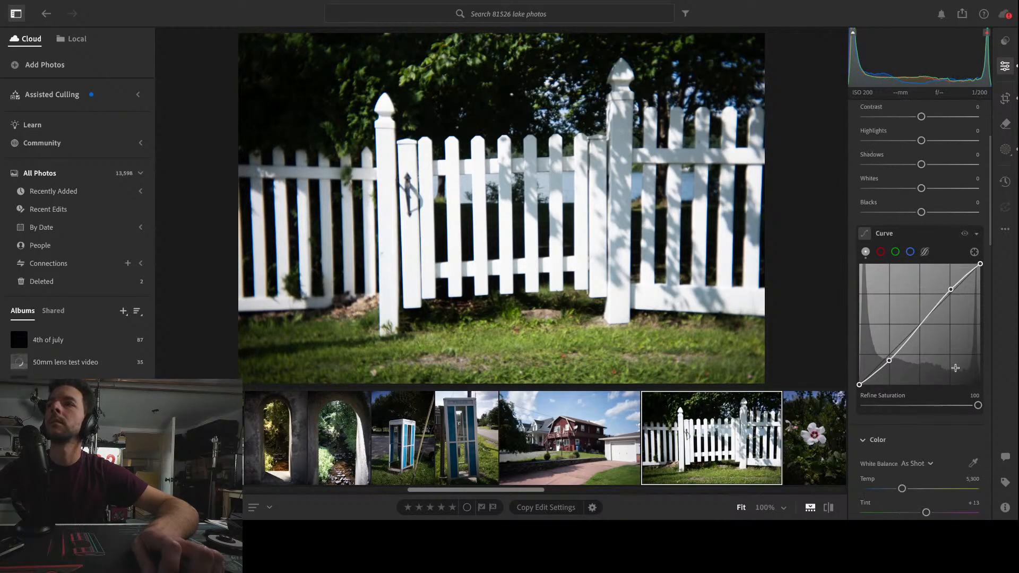
pyautogui.scroll(-1, 959, 423)
pyautogui.click(910, 345)
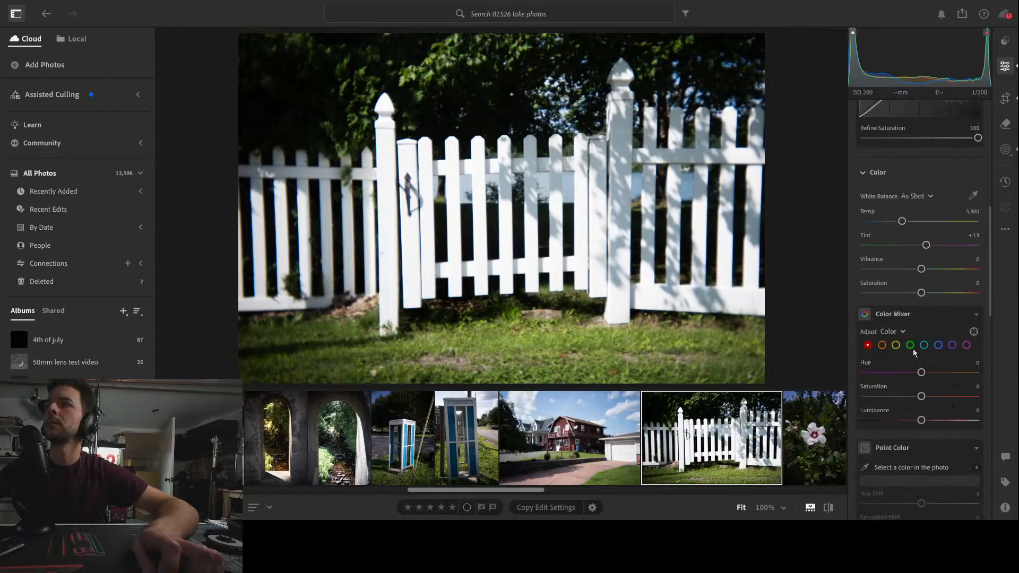
pyautogui.moveTo(922, 396); pyautogui.dragTo(891, 398)
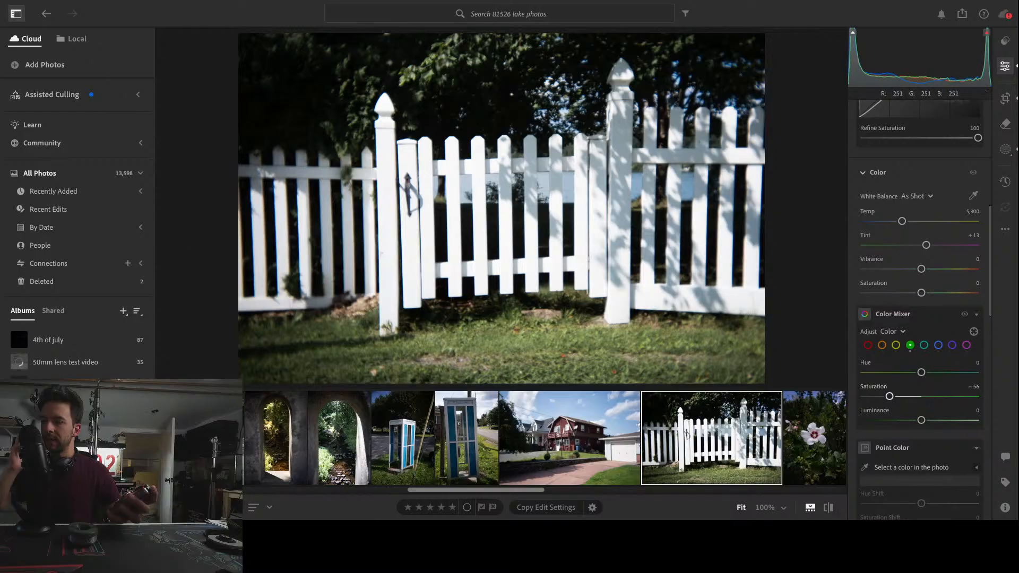
pyautogui.press('z')
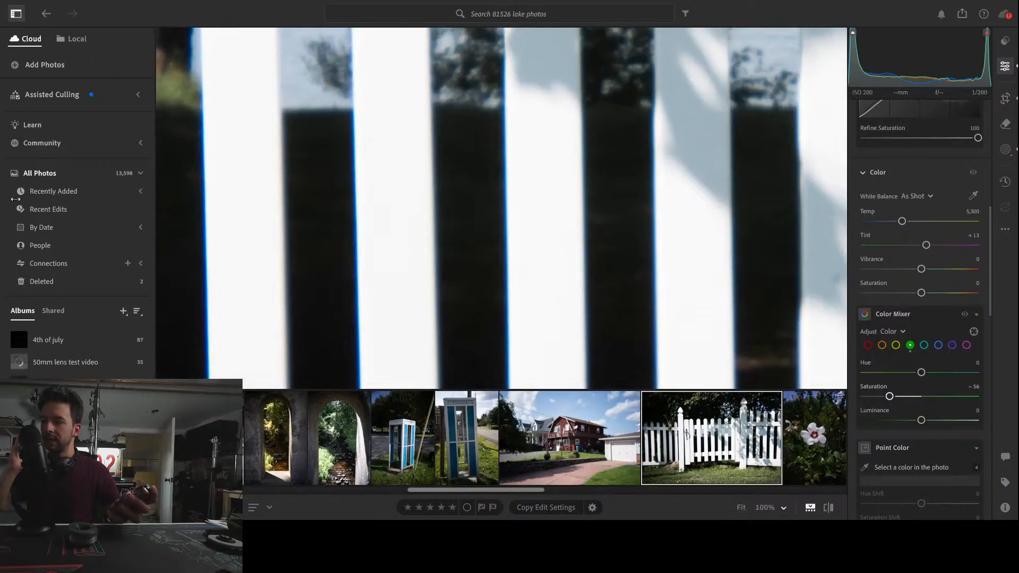
pyautogui.click(550, 175)
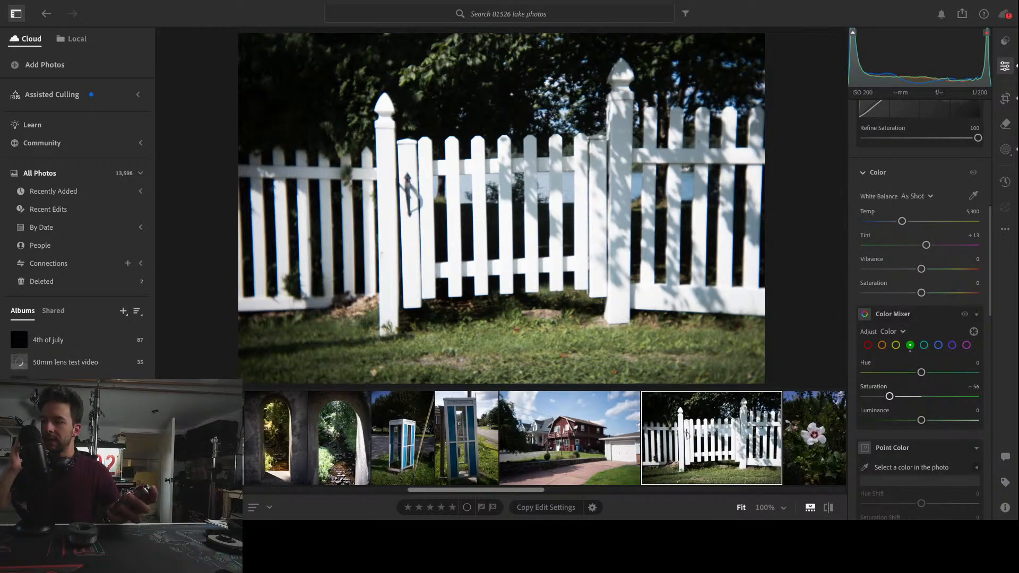
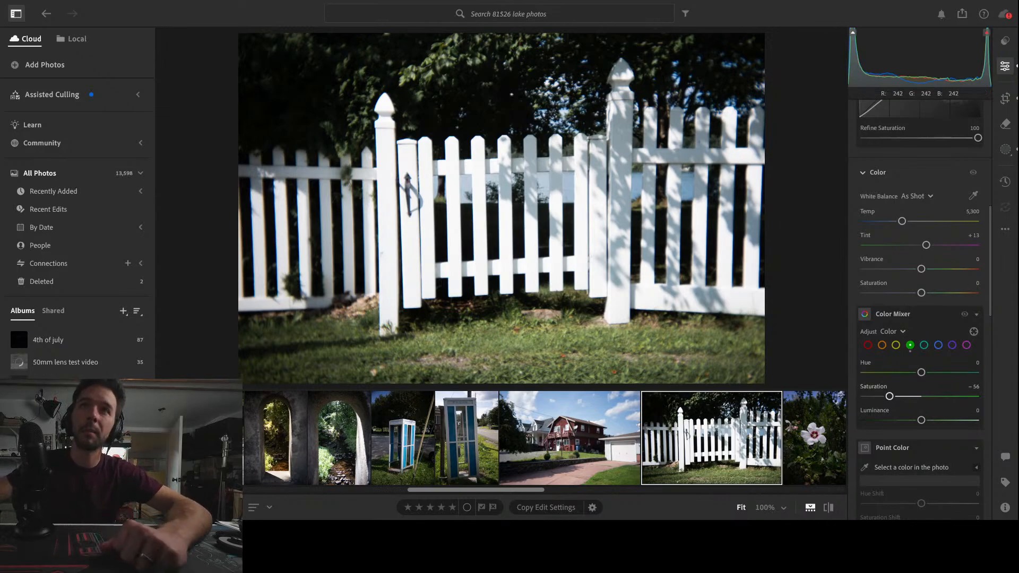
# Examine the fence pickets and the background behind them at full size
pyautogui.click(491, 212)
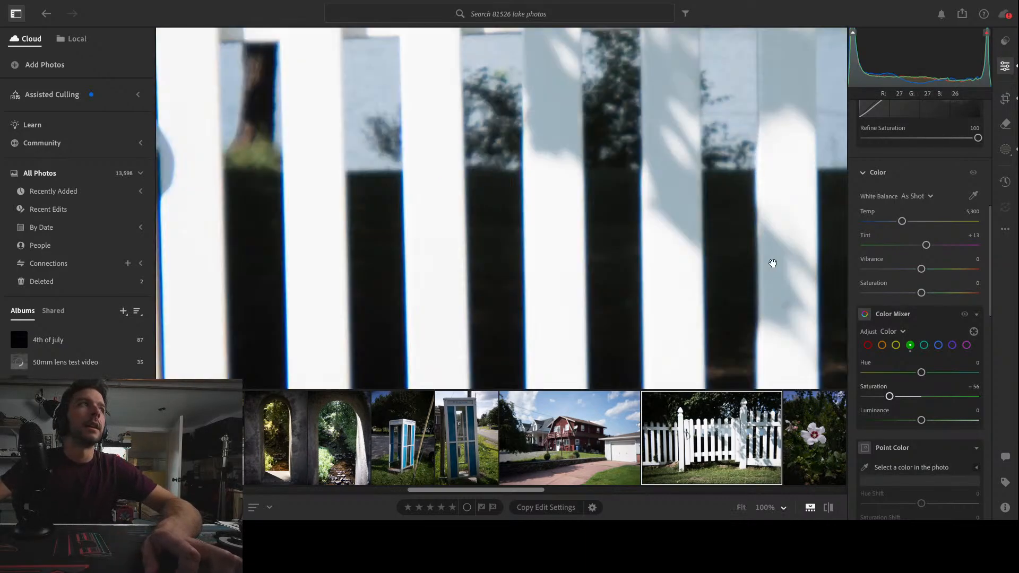
pyautogui.moveTo(771, 264); pyautogui.dragTo(629, 242)
pyautogui.click(629, 242)
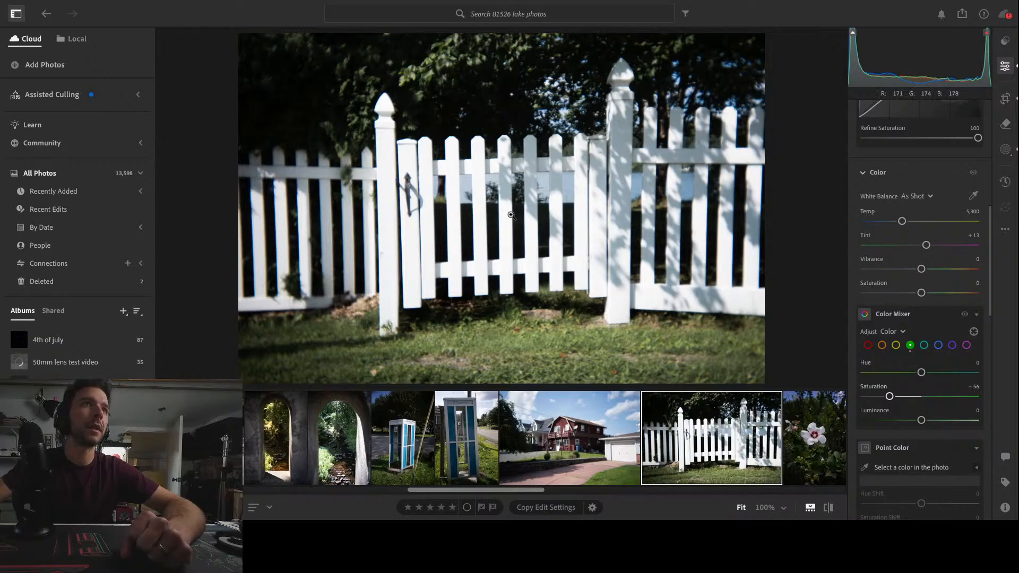
# Open the white flower photo and inspect the detail in the bloom's center at full size
pyautogui.scroll(-5, 560, 451)
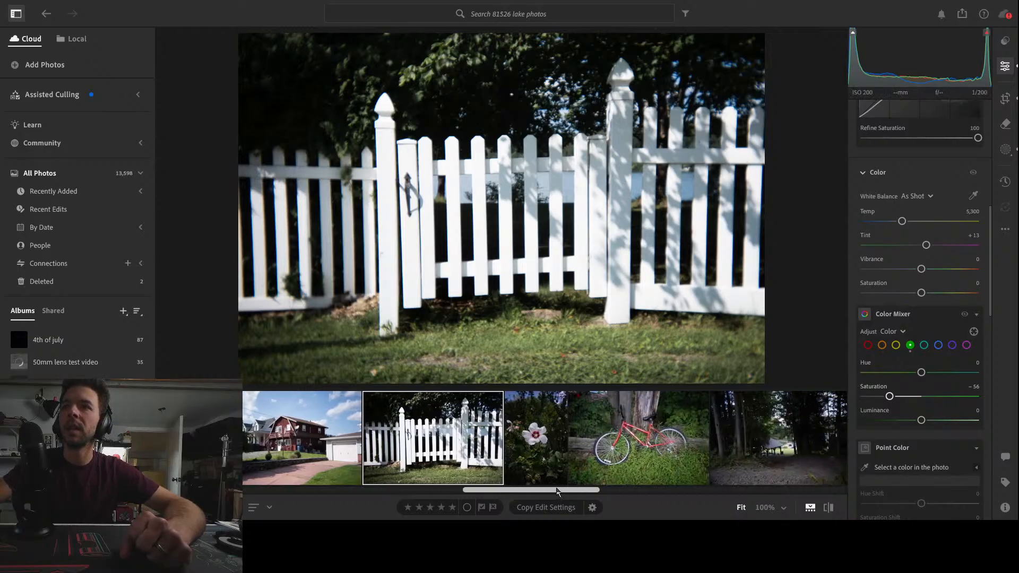
pyautogui.click(542, 436)
pyautogui.click(497, 201)
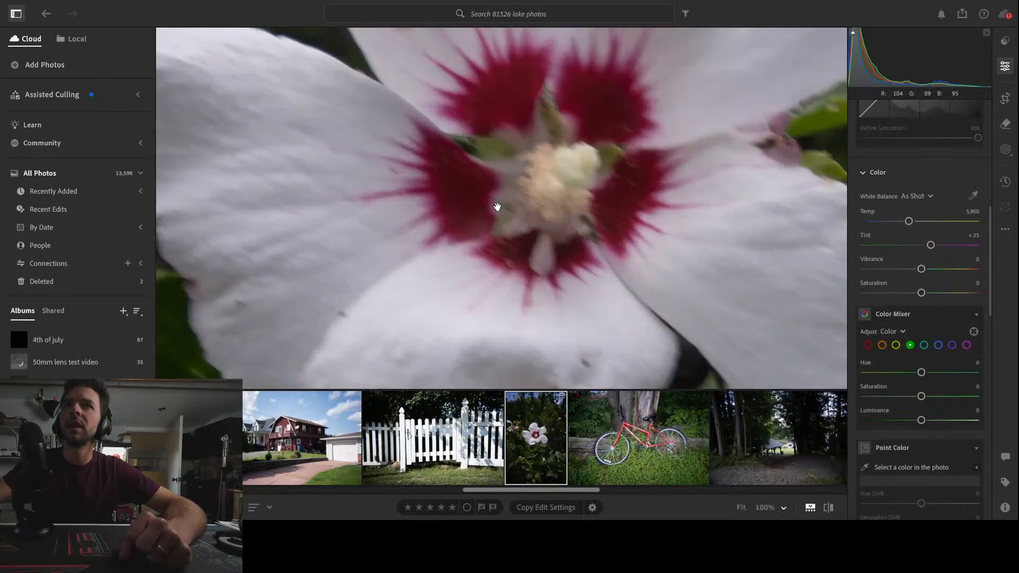
pyautogui.click(552, 173)
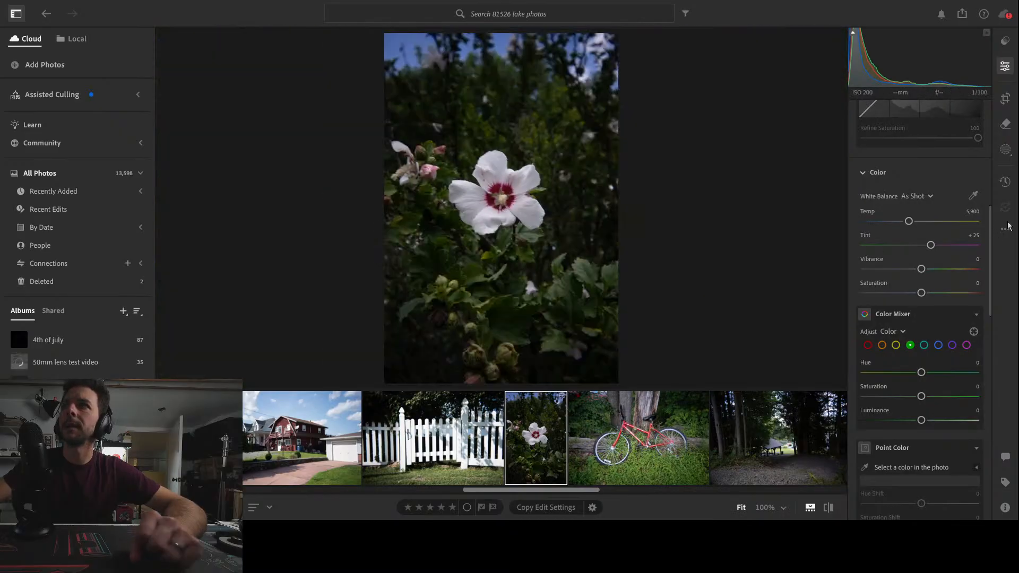
# Crop the flower photo tighter around the bloom, trimming the edges on all sides while keeping the 2 x 3 aspect
pyautogui.click(1005, 100)
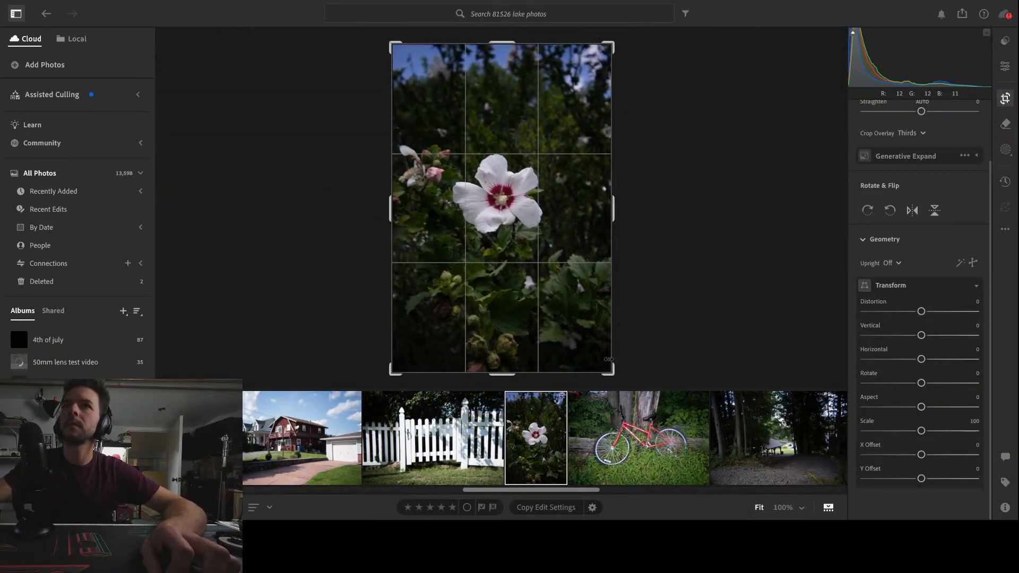
pyautogui.moveTo(612, 369); pyautogui.dragTo(599, 349)
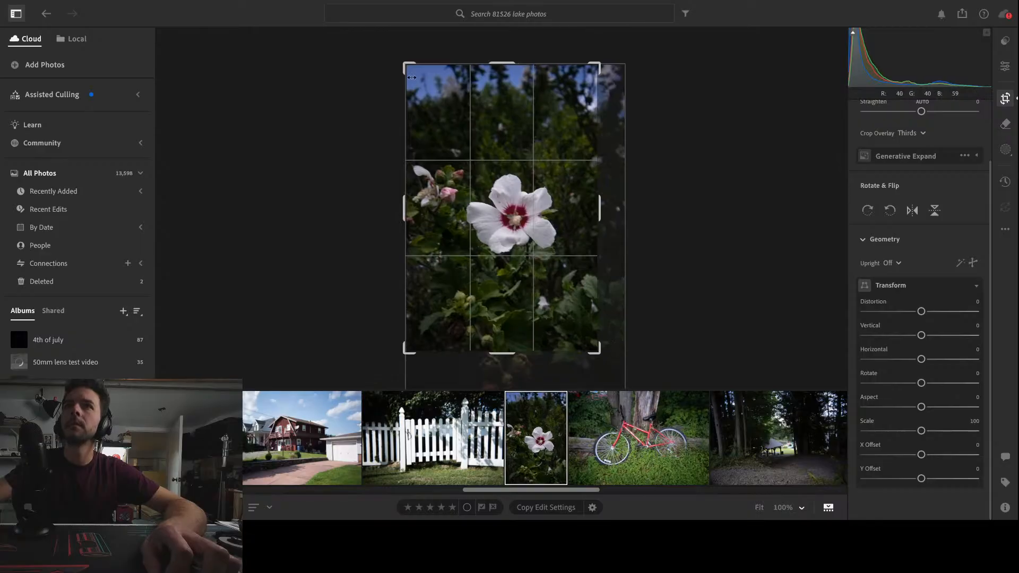
pyautogui.moveTo(407, 61); pyautogui.dragTo(406, 78)
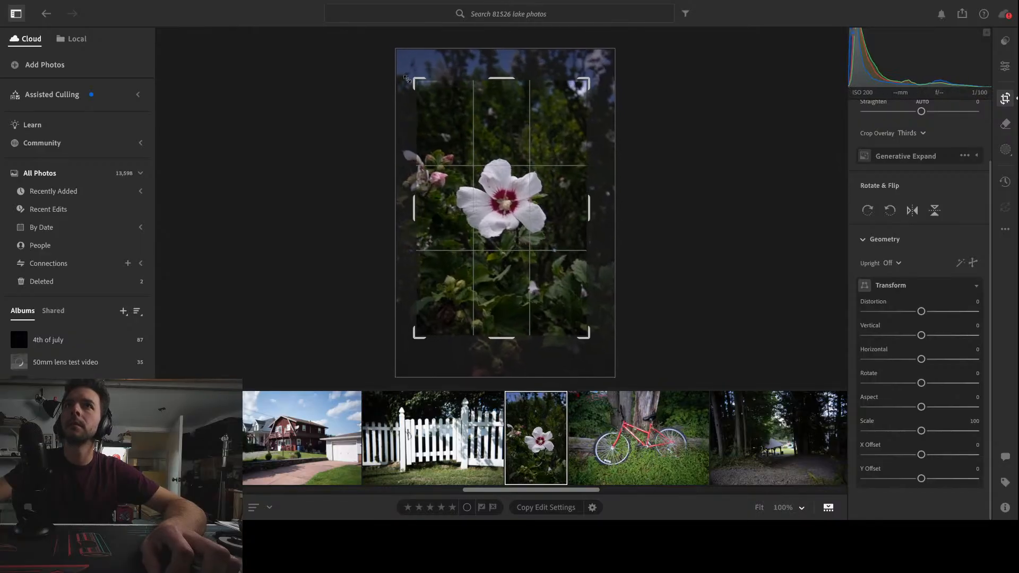
pyautogui.press('Return')
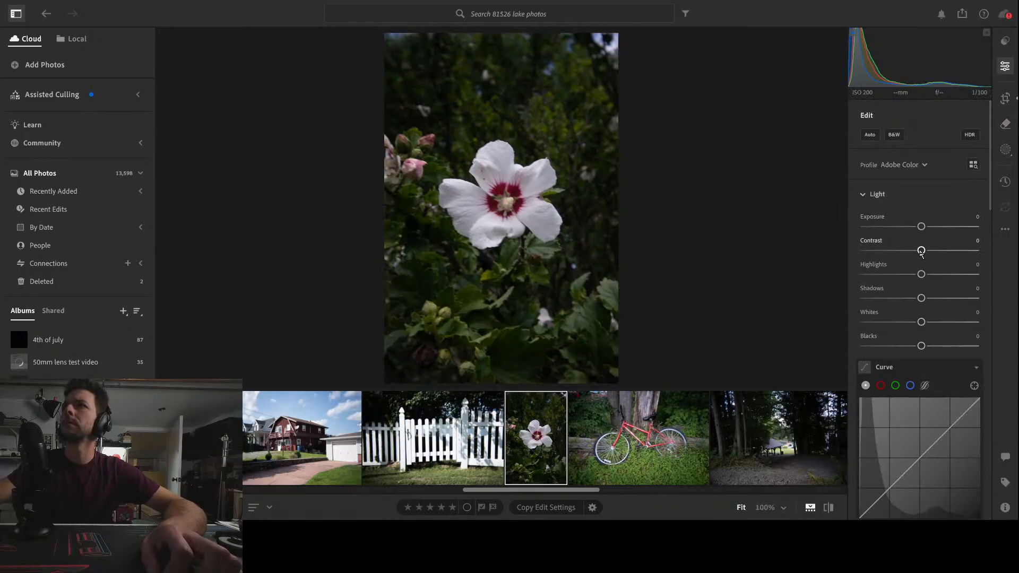
# Raise the flower photo's Contrast to +18 and add a highlight and a shadow point for a slight S-shaped tone curve
pyautogui.moveTo(924, 254); pyautogui.dragTo(931, 251)
pyautogui.moveTo(953, 426); pyautogui.dragTo(952, 423)
pyautogui.moveTo(893, 489); pyautogui.dragTo(890, 487)
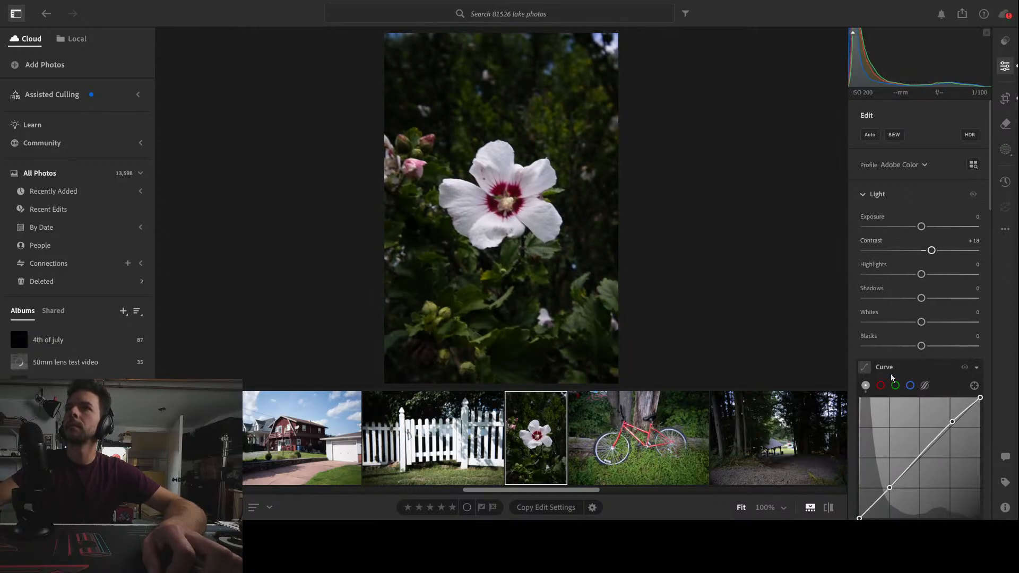
# In the Color Mixer, set the magenta saturation to +2 and the green saturation to -49
pyautogui.scroll(-2, 924, 361)
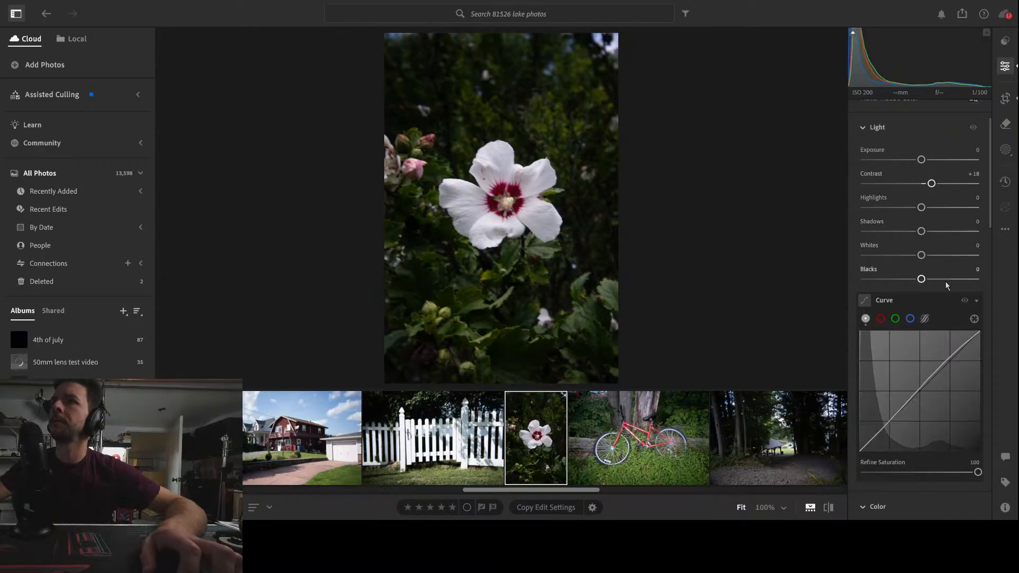
pyautogui.scroll(-5, 945, 282)
pyautogui.scroll(-2, 945, 417)
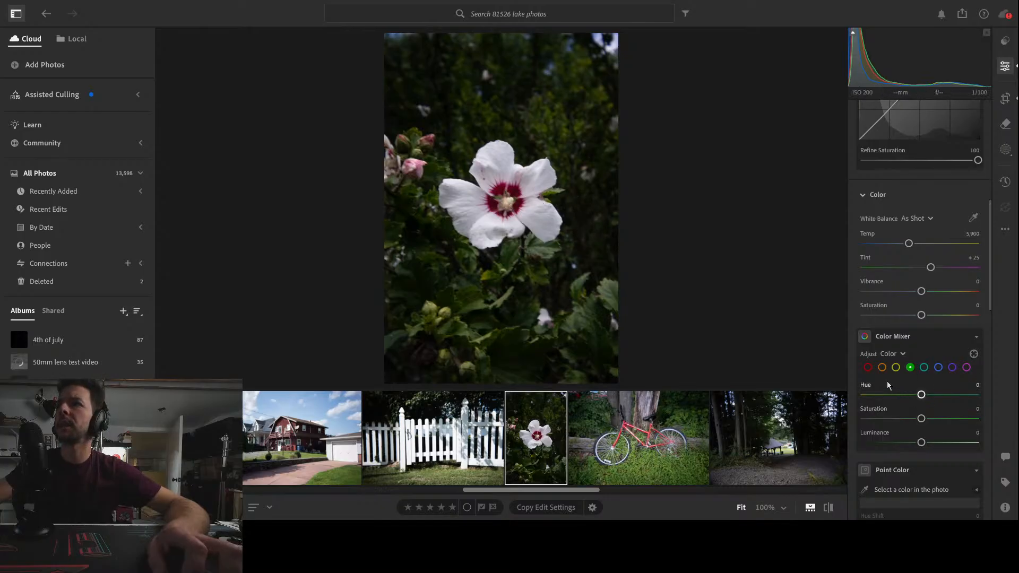
pyautogui.click(868, 367)
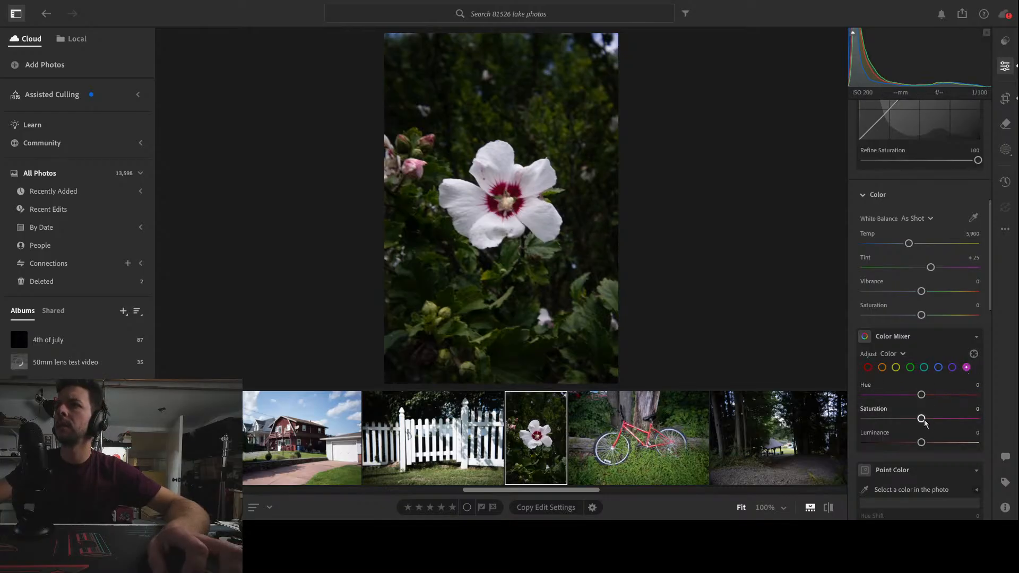
pyautogui.moveTo(948, 419); pyautogui.dragTo(926, 421)
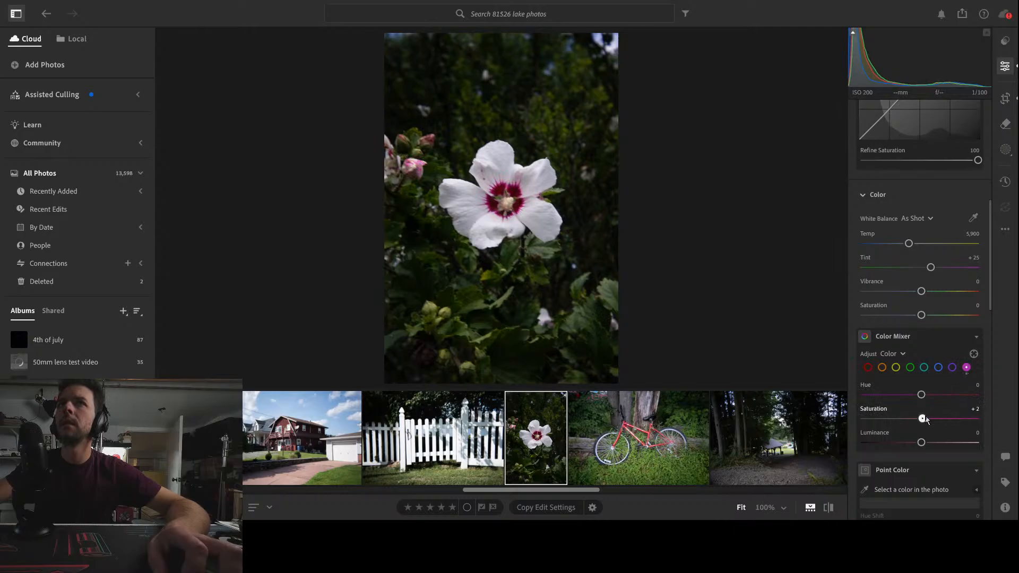
pyautogui.click(910, 367)
pyautogui.moveTo(923, 419); pyautogui.dragTo(893, 420)
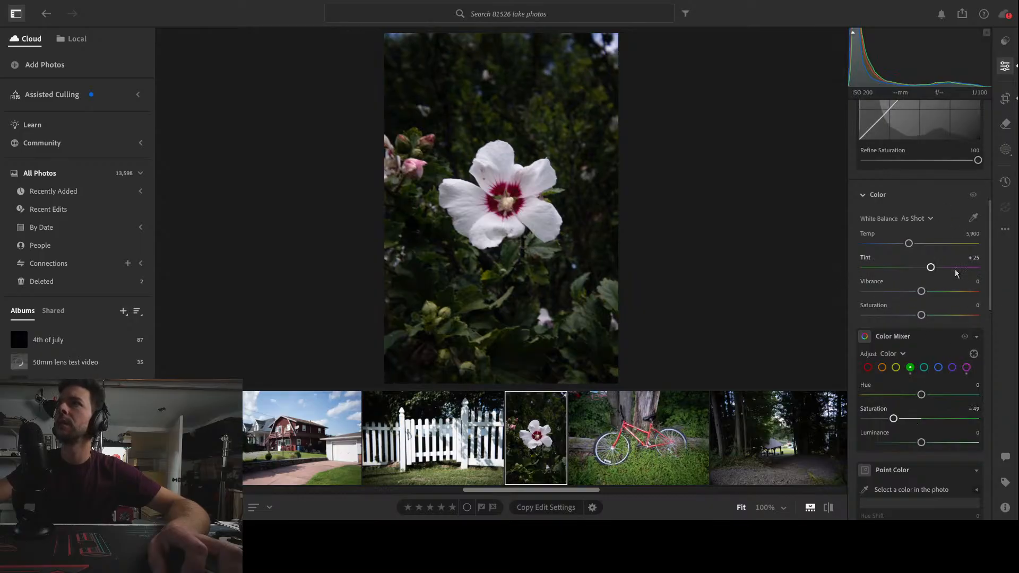
# Add a large oval radial gradient mask centered on the flower and set its Feather to 59
pyautogui.scroll(3, 958, 342)
pyautogui.scroll(2, 960, 344)
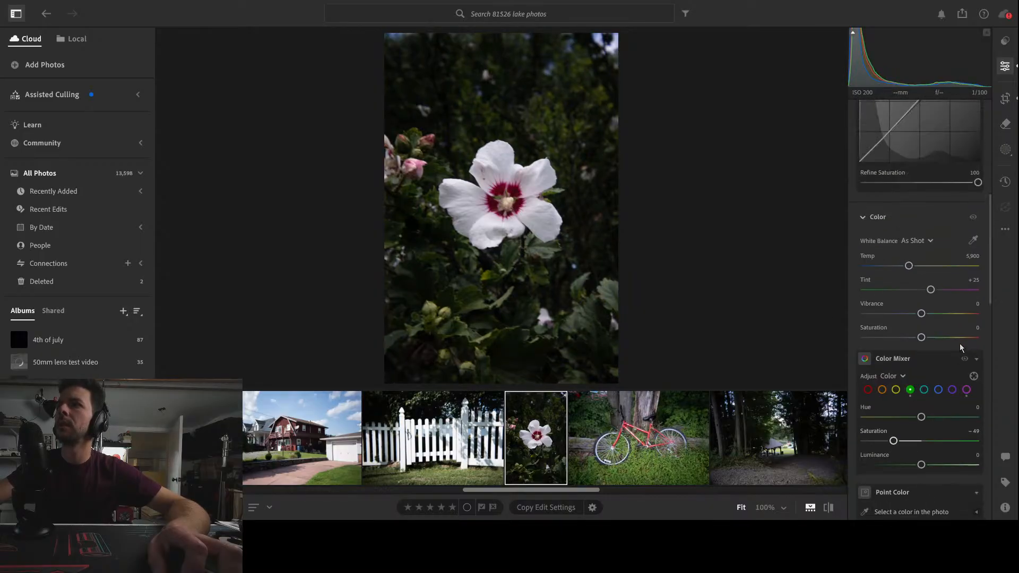
pyautogui.scroll(6, 960, 343)
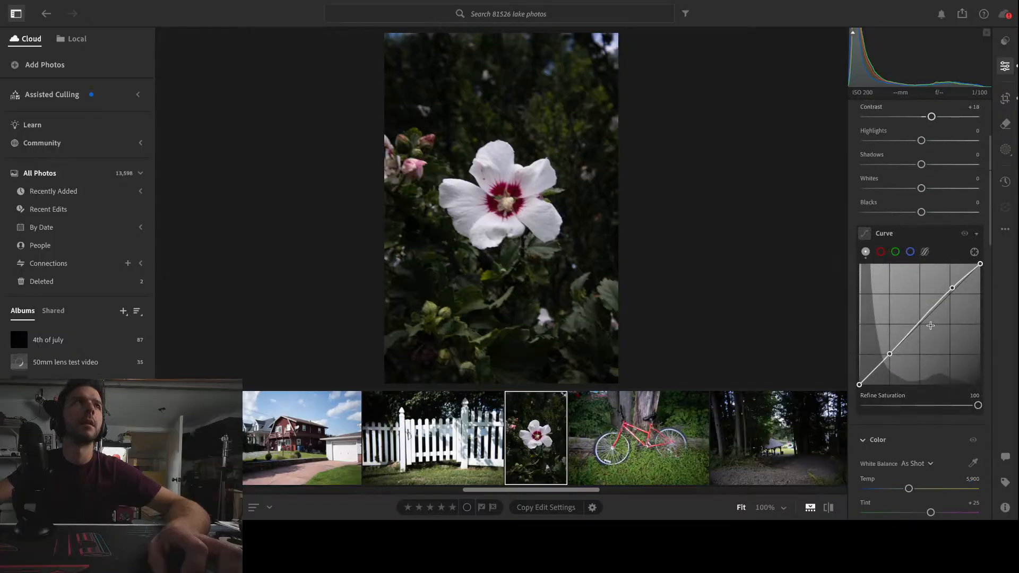
pyautogui.scroll(4, 930, 191)
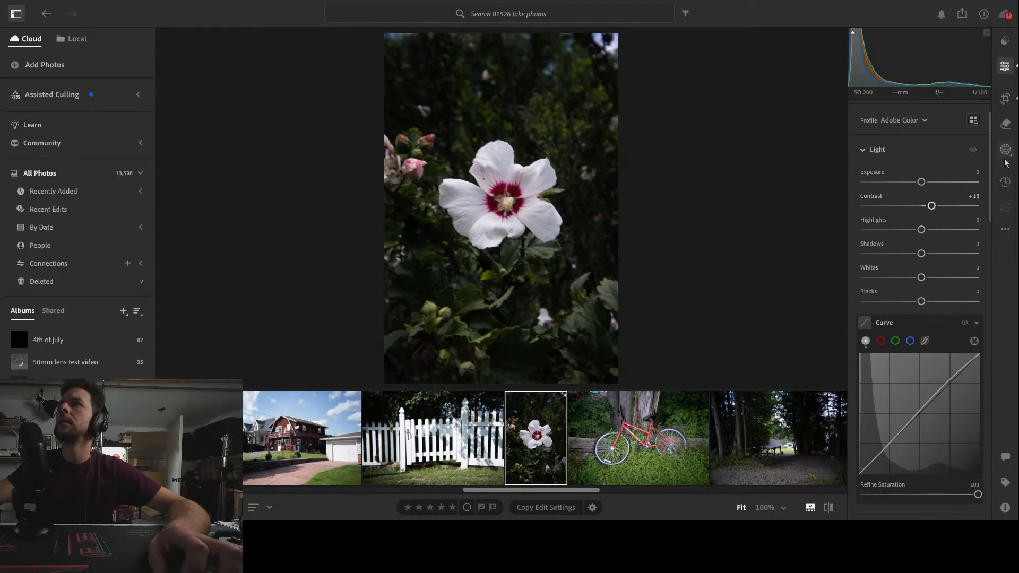
pyautogui.click(1005, 99)
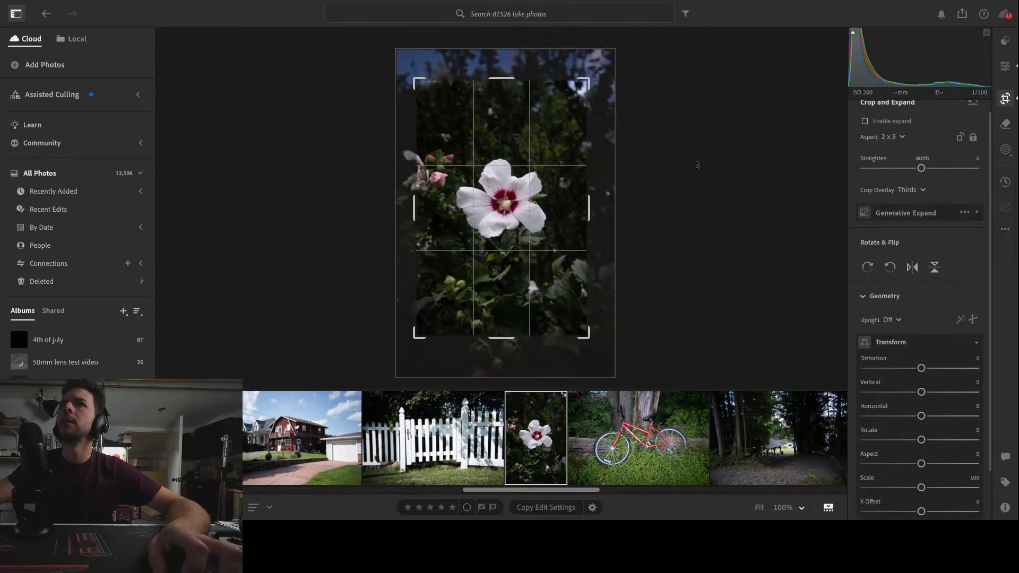
pyautogui.click(1005, 150)
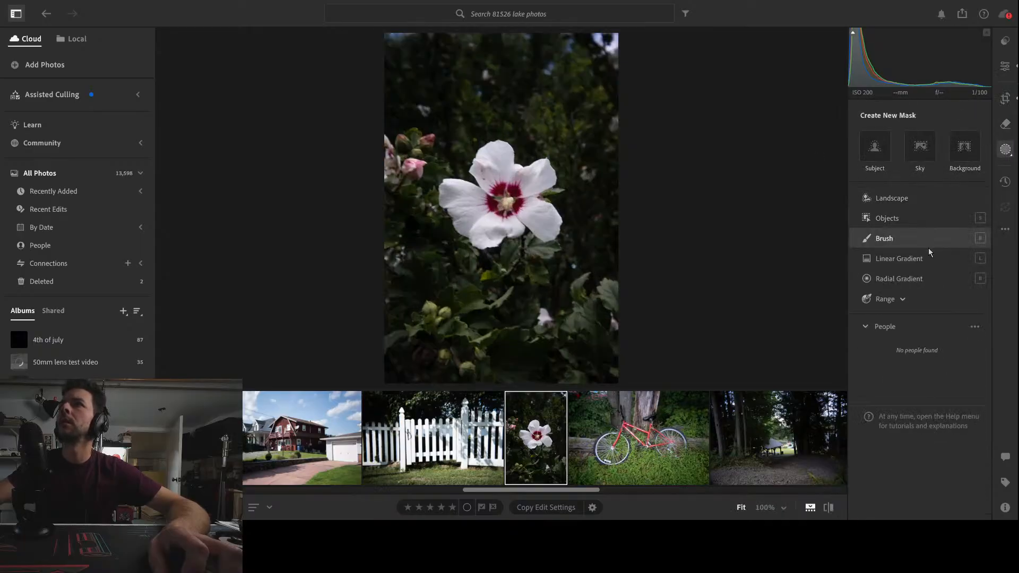
pyautogui.click(899, 279)
pyautogui.moveTo(501, 198); pyautogui.dragTo(615, 344)
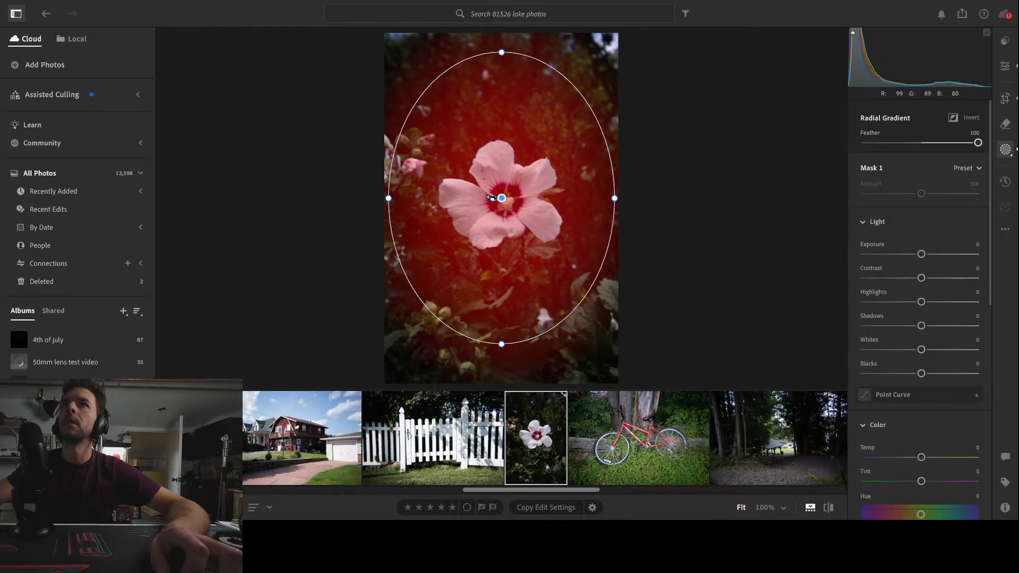
pyautogui.moveTo(494, 198); pyautogui.dragTo(446, 200)
# Set the radial mask's Highlights to -21, Shadows to +41 and Contrast to -7
pyautogui.moveTo(921, 302); pyautogui.dragTo(940, 334)
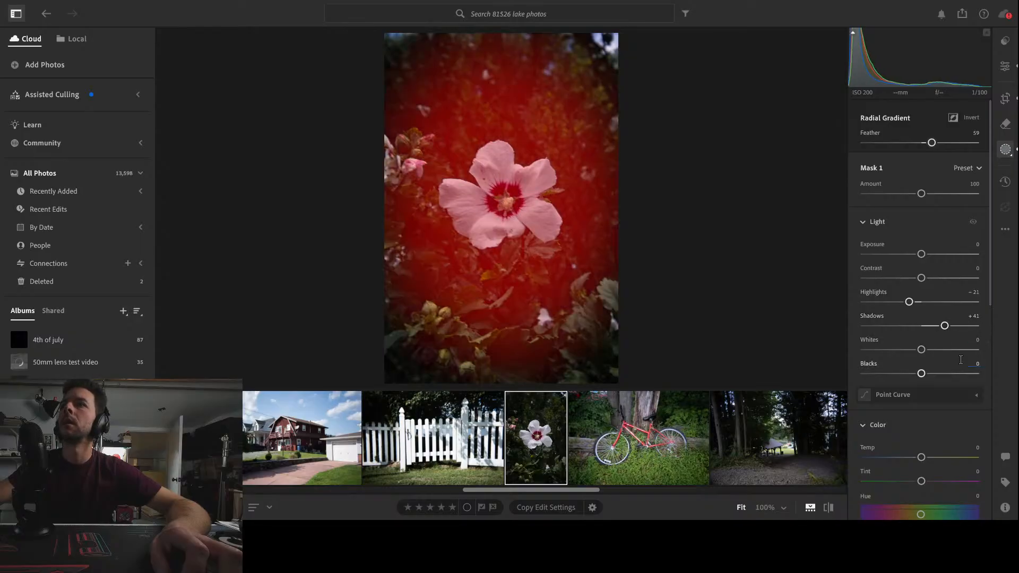
pyautogui.moveTo(921, 277)
pyautogui.mouseDown()
pyautogui.moveTo(950, 275)
pyautogui.moveTo(893, 285)
pyautogui.moveTo(933, 291)
pyautogui.moveTo(917, 289)
pyautogui.mouseUp()
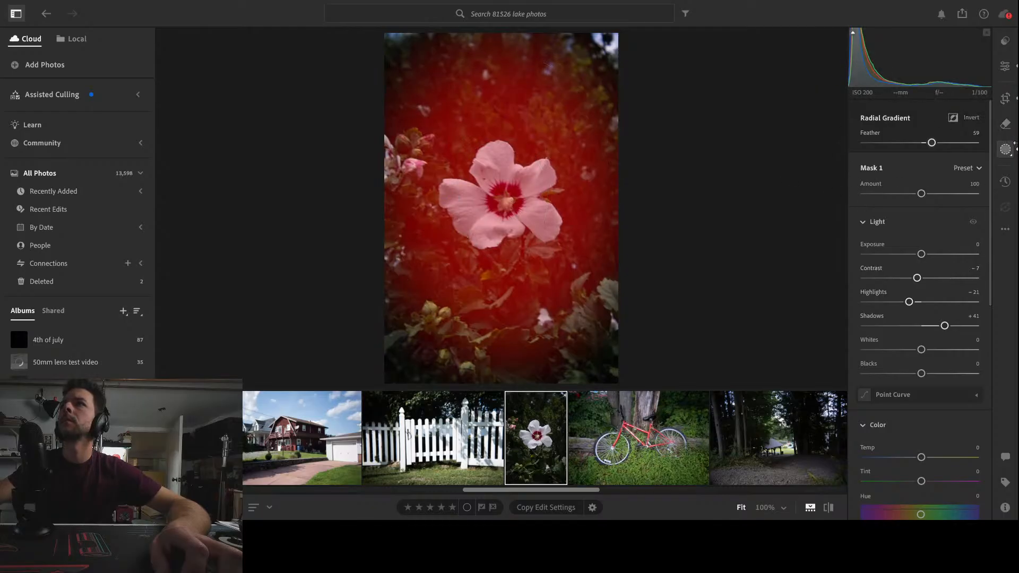
pyautogui.click(1005, 67)
# Set the flower photo's Vignette to -20 and check the bloom close up
pyautogui.scroll(-1, 940, 279)
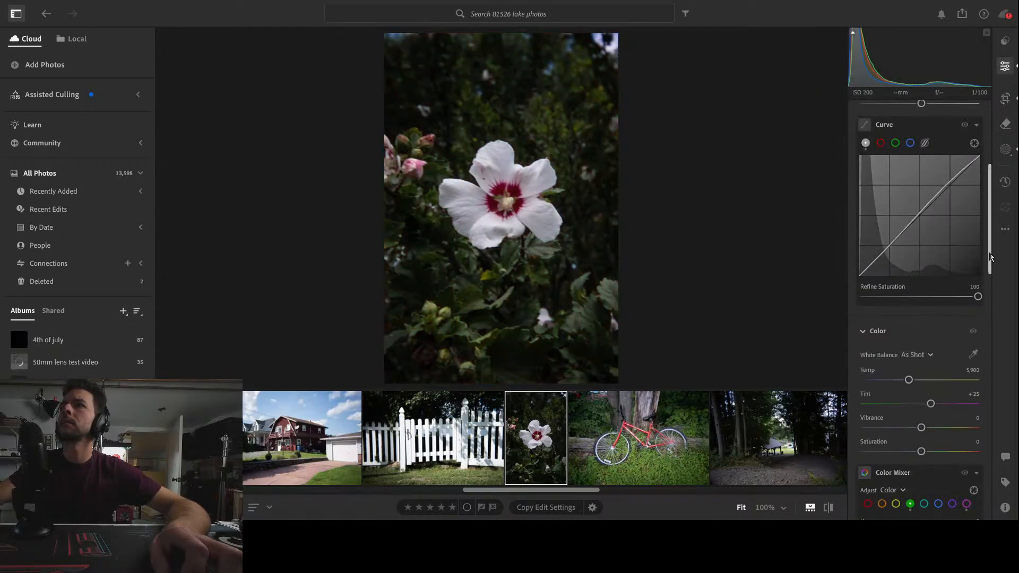
pyautogui.moveTo(990, 264); pyautogui.dragTo(1010, 508)
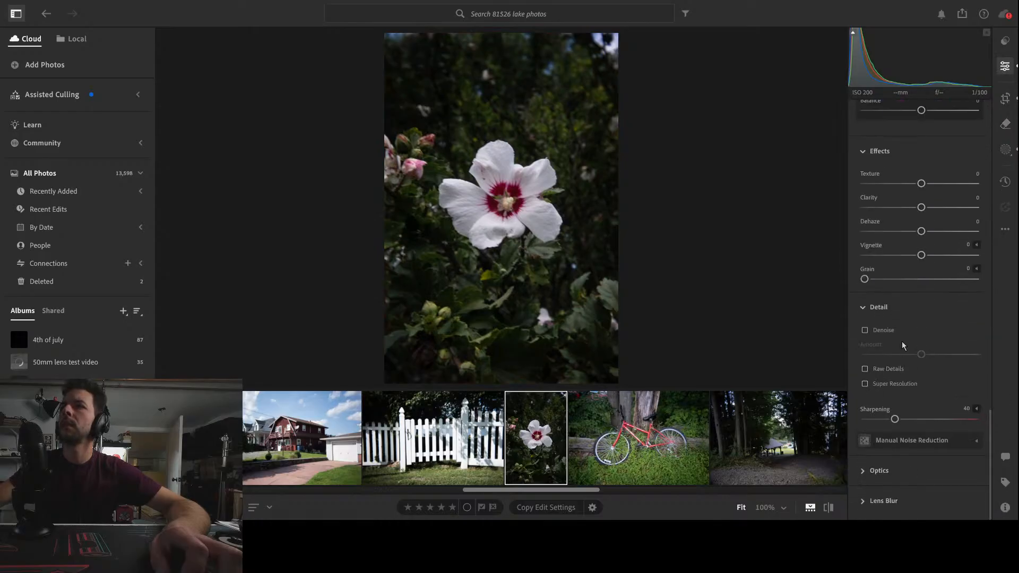
pyautogui.moveTo(922, 254)
pyautogui.mouseDown()
pyautogui.moveTo(886, 260)
pyautogui.moveTo(909, 263)
pyautogui.mouseUp()
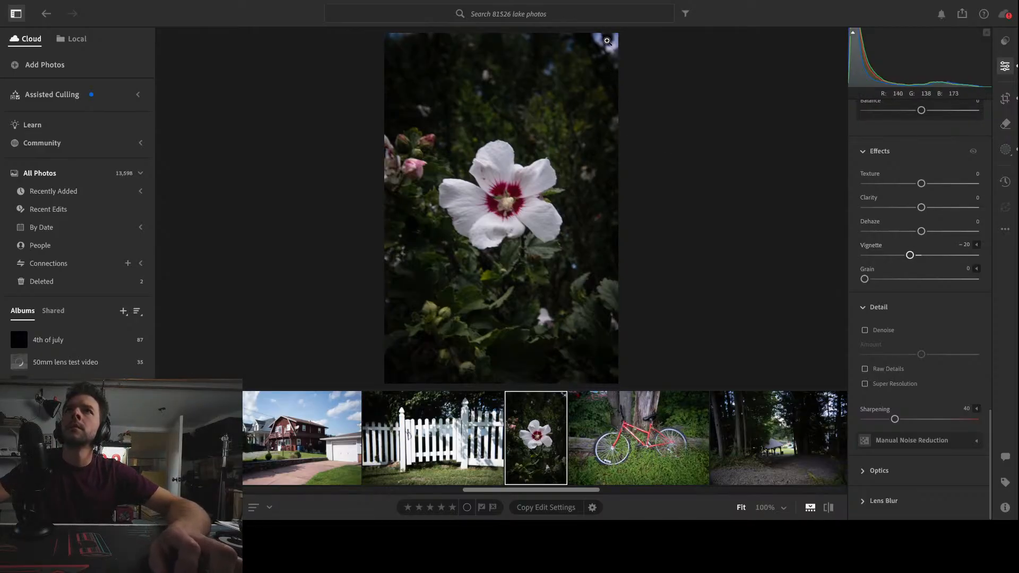
pyautogui.click(523, 189)
pyautogui.click(502, 193)
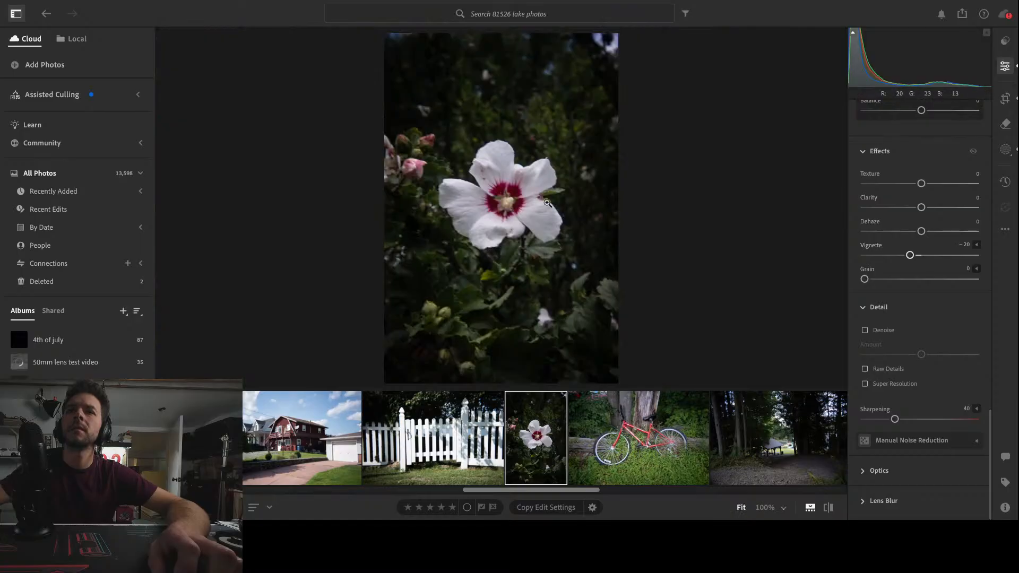
# Open the red bicycle photo and set its Transform Rotate to -0.5 and Scale to 103
pyautogui.click(617, 430)
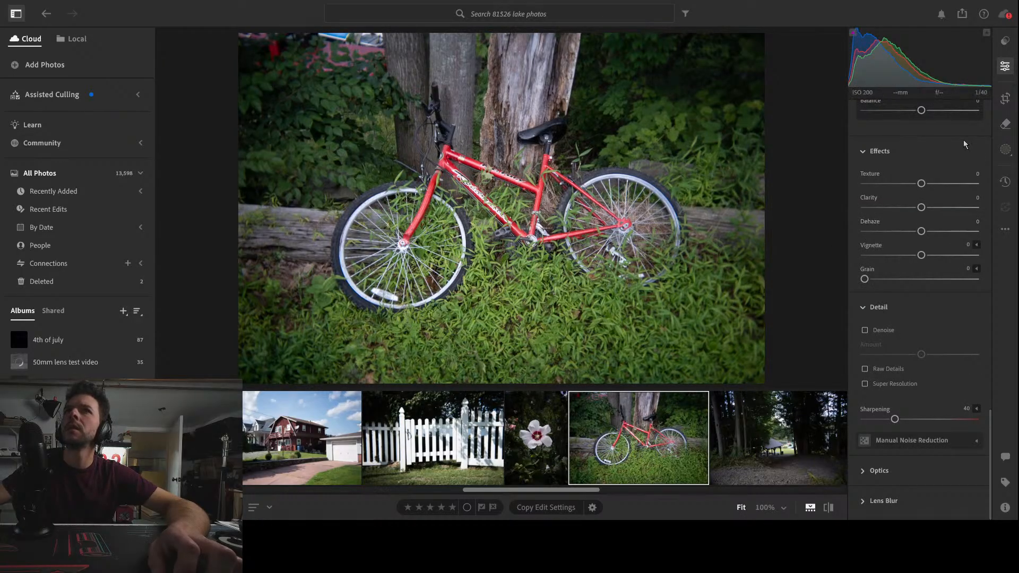
pyautogui.click(1005, 98)
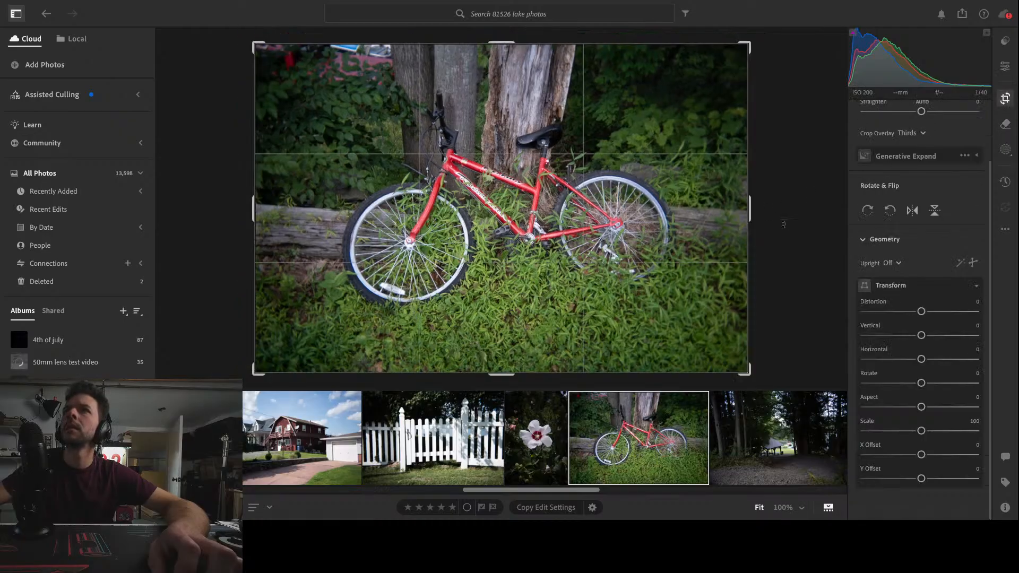
pyautogui.moveTo(922, 383); pyautogui.dragTo(920, 384)
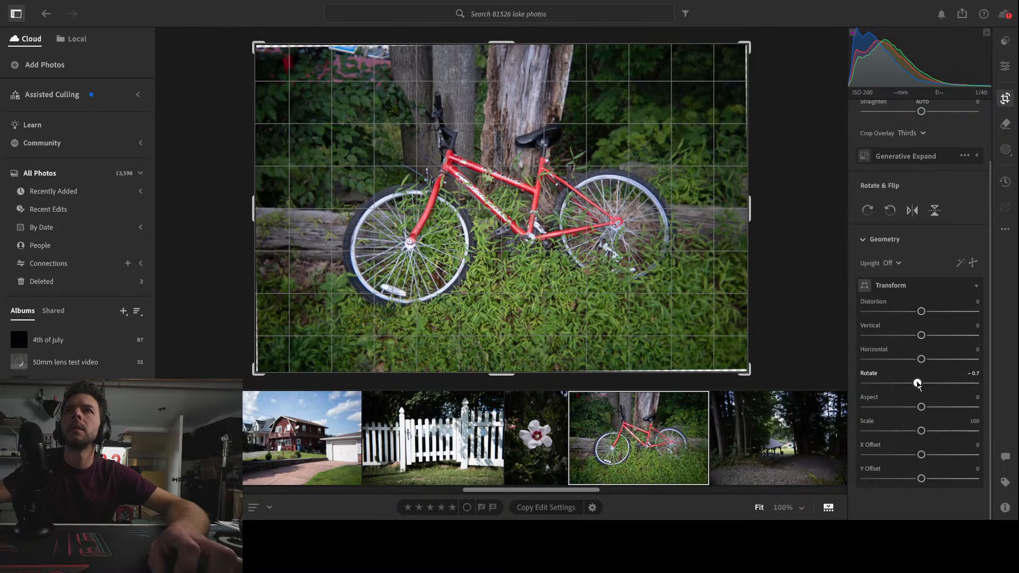
pyautogui.moveTo(918, 383); pyautogui.dragTo(920, 384)
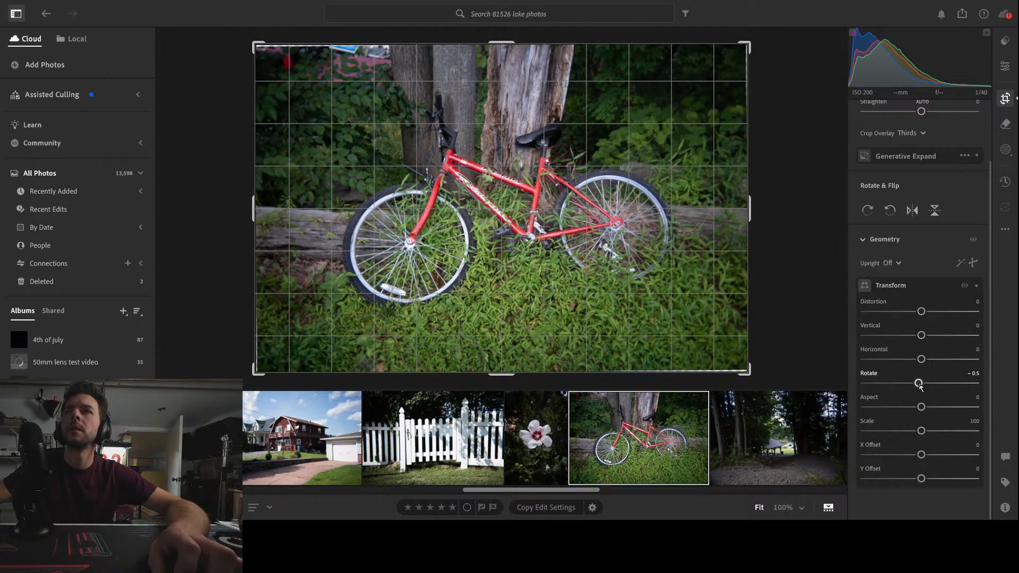
pyautogui.moveTo(922, 431); pyautogui.dragTo(925, 431)
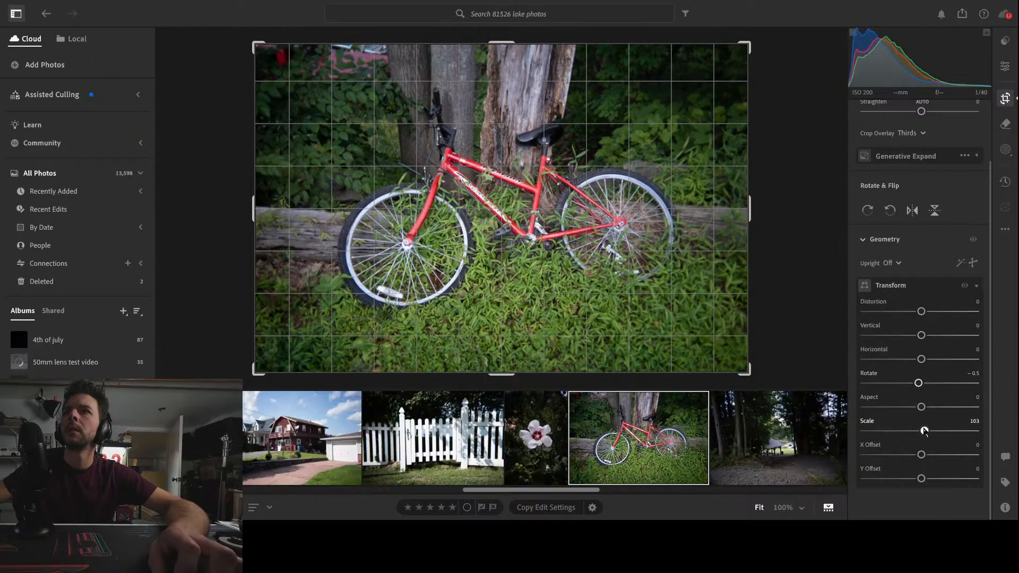
pyautogui.press('e')
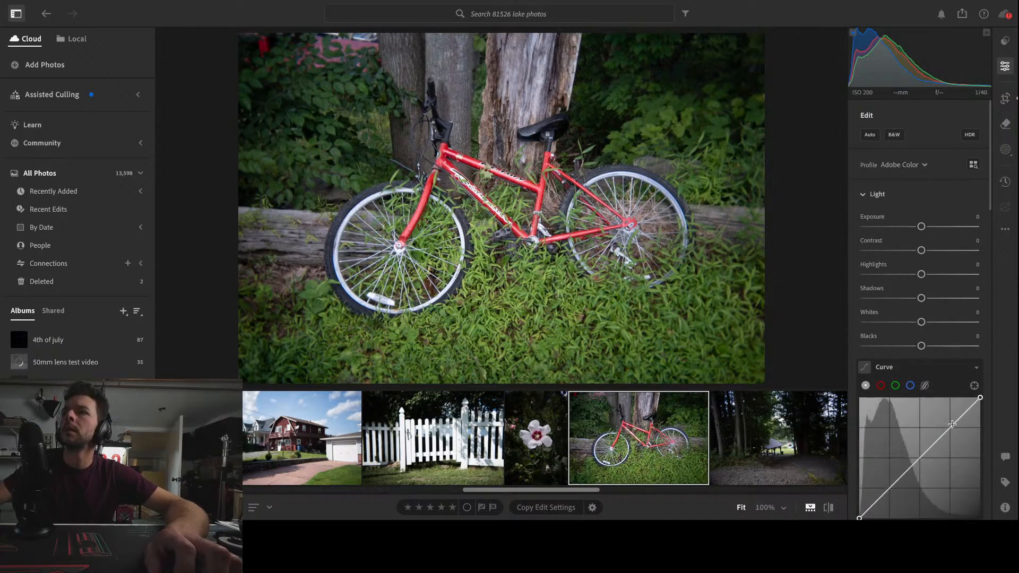
# Shape the bicycle photo's tone curve into an S with a raised highlight point and a lowered shadow point
pyautogui.moveTo(953, 424); pyautogui.dragTo(950, 423)
pyautogui.scroll(-2, 920, 458)
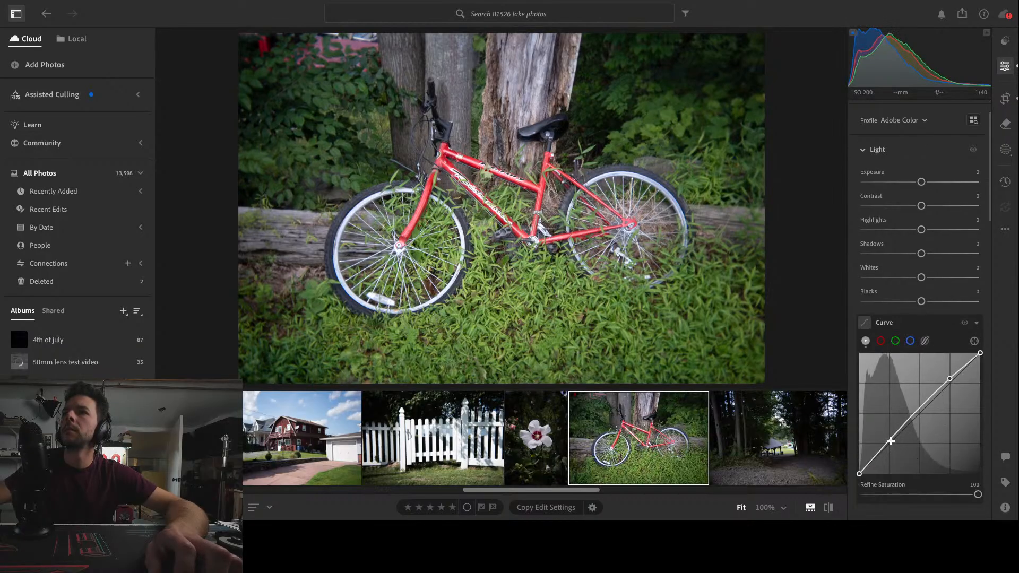
pyautogui.moveTo(891, 441); pyautogui.dragTo(892, 448)
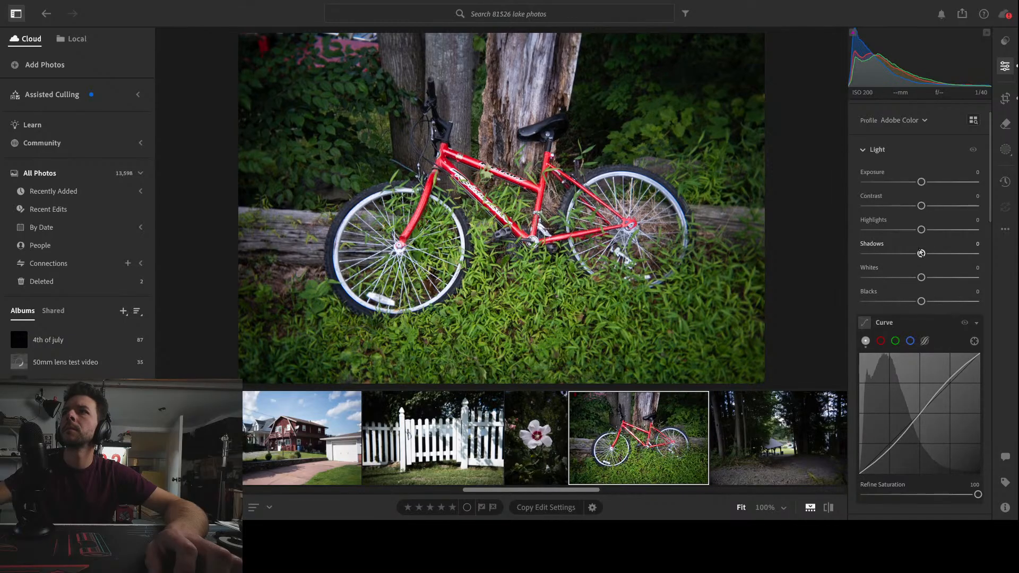
# Set the bicycle photo's Shadows to -9 and add a wide radial gradient mask over the bicycle with Feather 44
pyautogui.moveTo(921, 253)
pyautogui.mouseDown()
pyautogui.moveTo(859, 254)
pyautogui.moveTo(958, 254)
pyautogui.moveTo(917, 255)
pyautogui.mouseUp()
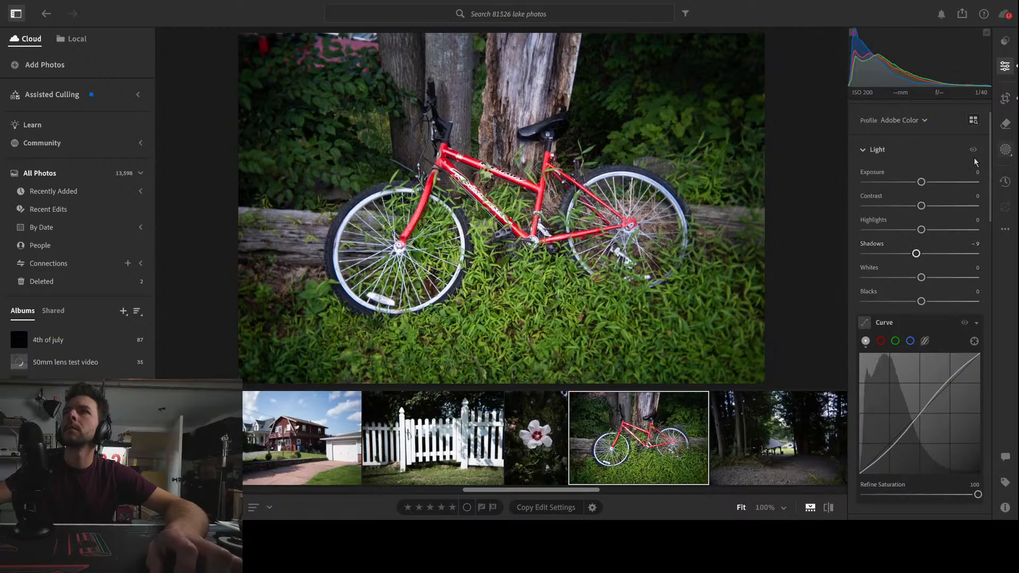
pyautogui.press('m')
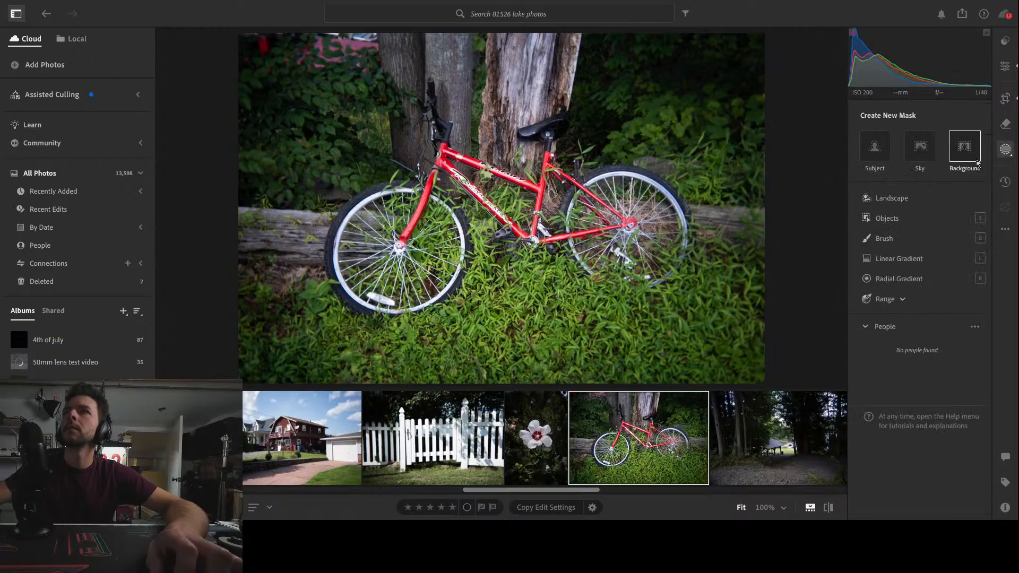
pyautogui.click(885, 278)
pyautogui.moveTo(511, 207); pyautogui.dragTo(667, 361)
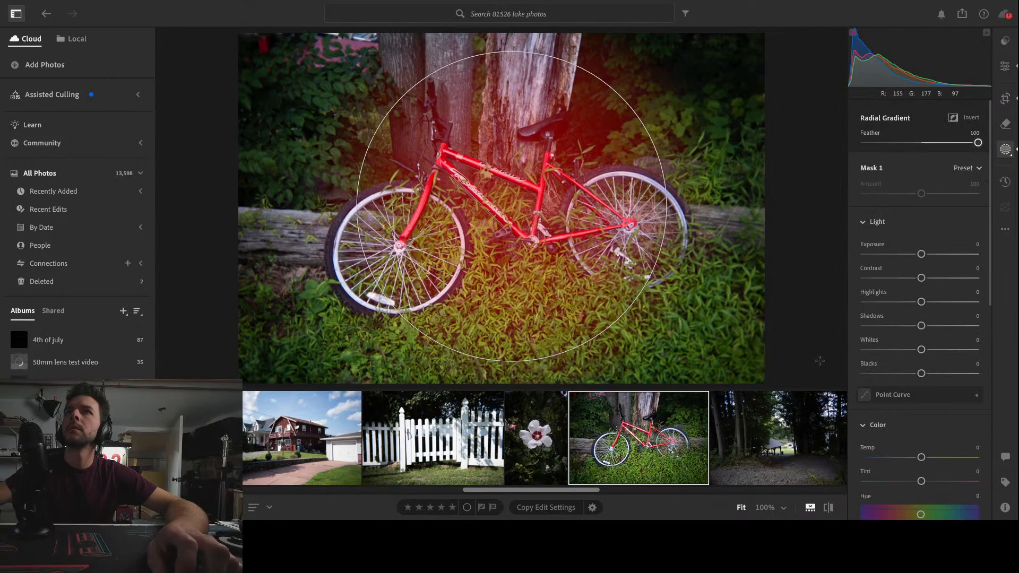
pyautogui.moveTo(820, 361); pyautogui.dragTo(776, 377)
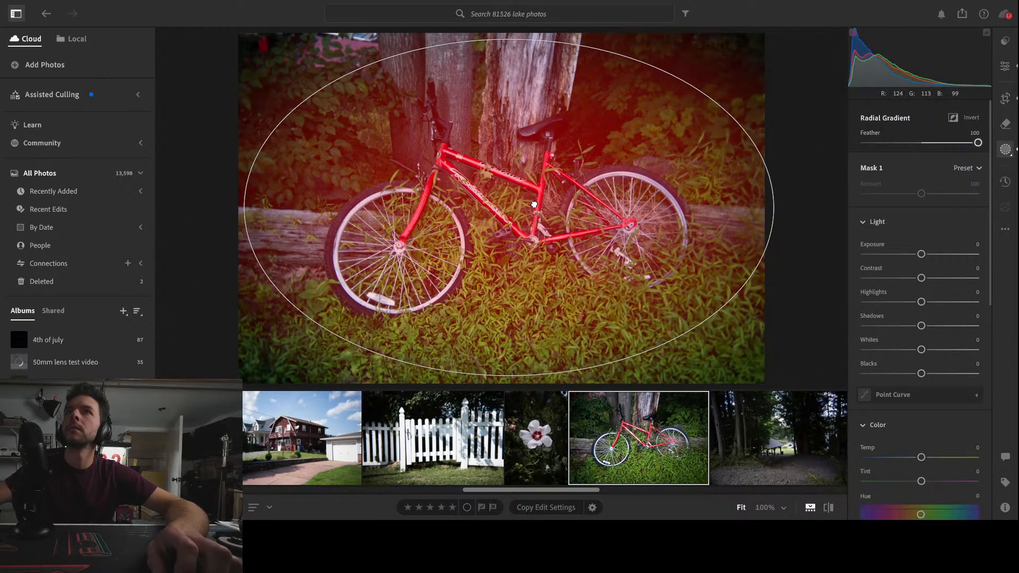
pyautogui.moveTo(535, 205); pyautogui.dragTo(534, 347)
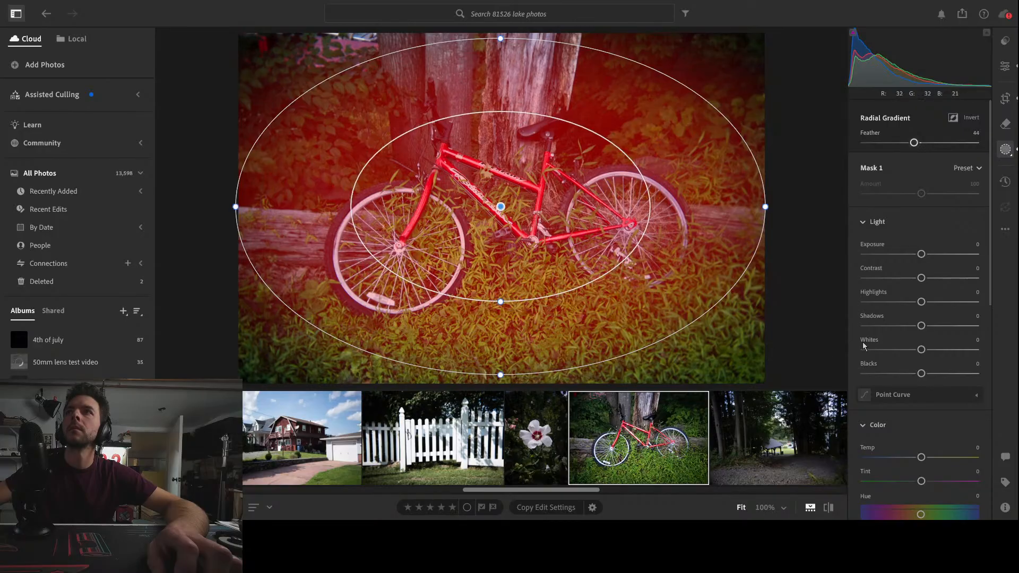
# Set the radial mask's Highlights to +6 and its color Temp to +15
pyautogui.moveTo(921, 302)
pyautogui.mouseDown()
pyautogui.moveTo(904, 302)
pyautogui.moveTo(971, 302)
pyautogui.moveTo(924, 302)
pyautogui.mouseUp()
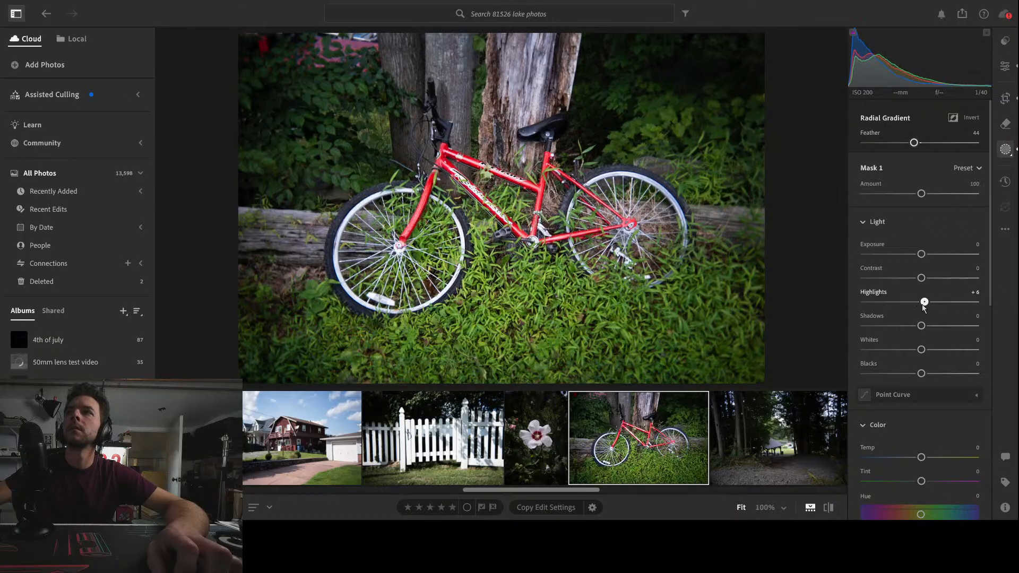
pyautogui.scroll(-2, 924, 298)
pyautogui.moveTo(921, 391)
pyautogui.mouseDown()
pyautogui.moveTo(949, 391)
pyautogui.moveTo(925, 396)
pyautogui.mouseUp()
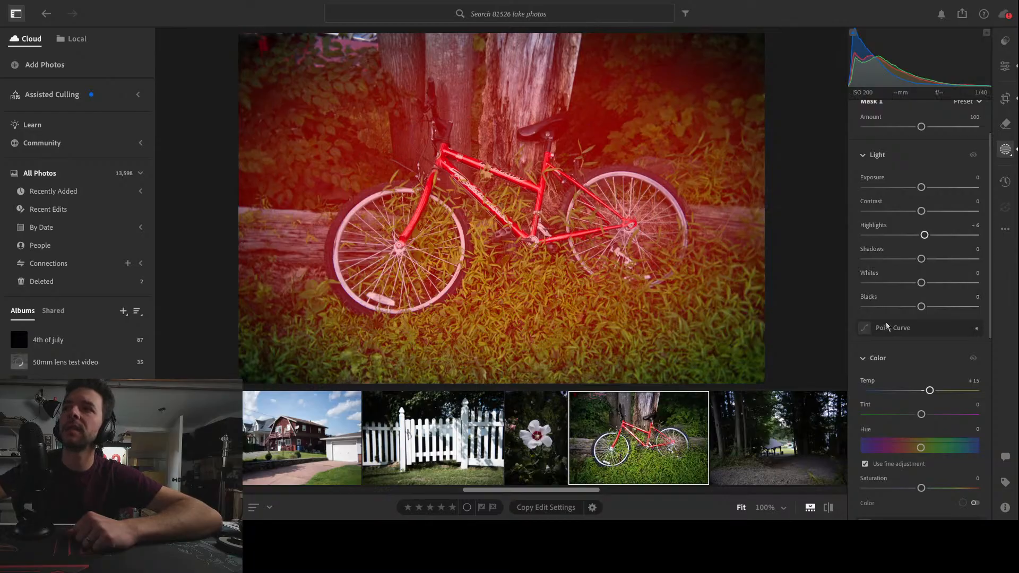
pyautogui.moveTo(991, 279); pyautogui.dragTo(994, 466)
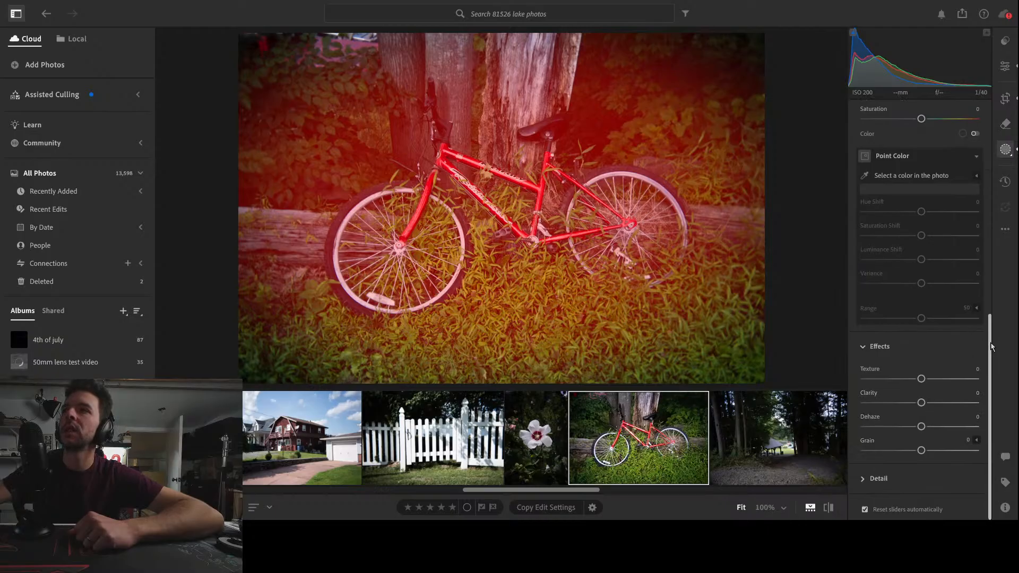
pyautogui.moveTo(995, 346); pyautogui.dragTo(979, 123)
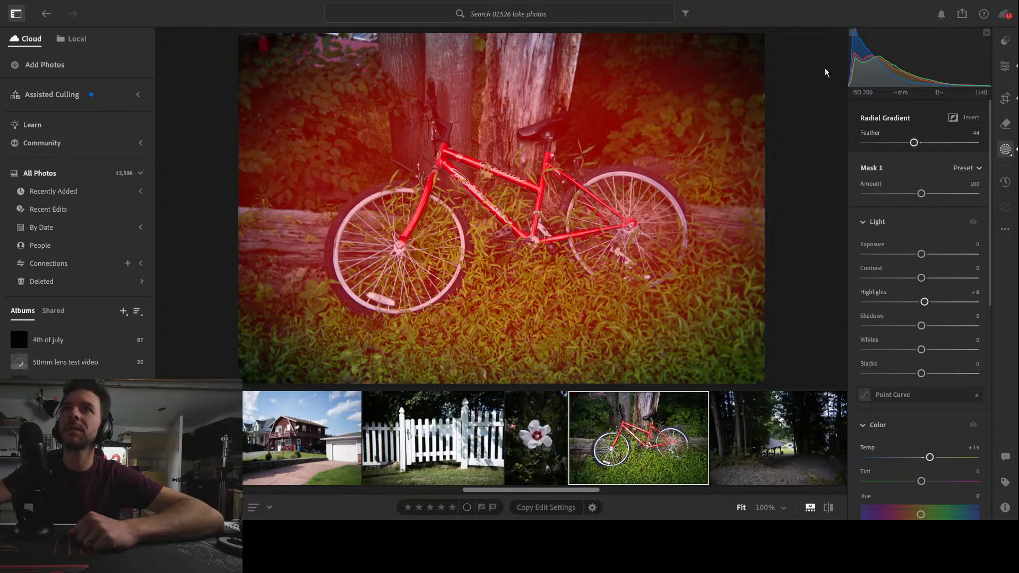
pyautogui.moveTo(742, 165)
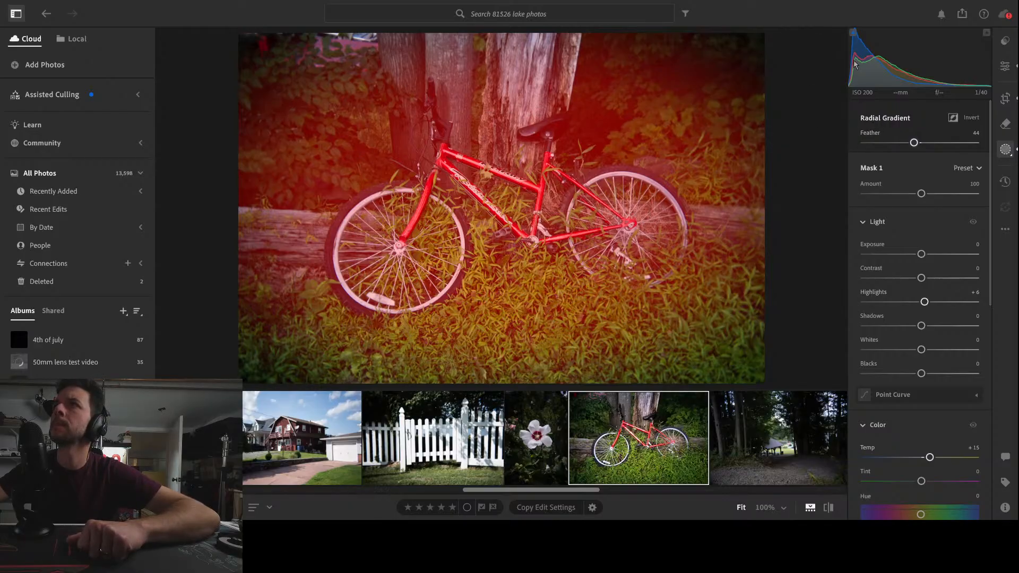
# In the whole photo's Color Mixer, try a lower red saturation and set the green Saturation to -41
pyautogui.click(1005, 67)
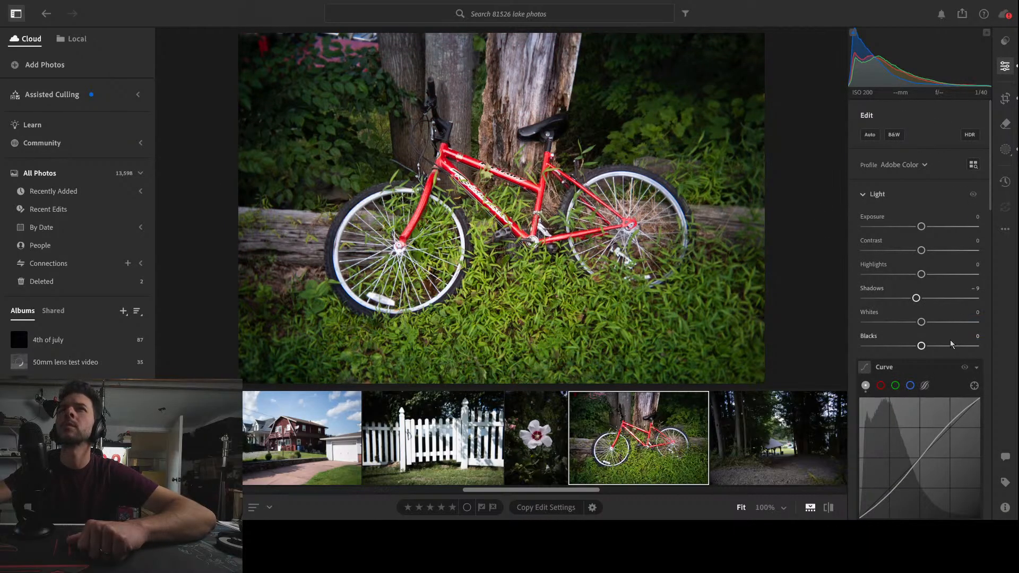
pyautogui.scroll(-1, 950, 342)
pyautogui.scroll(-4, 961, 348)
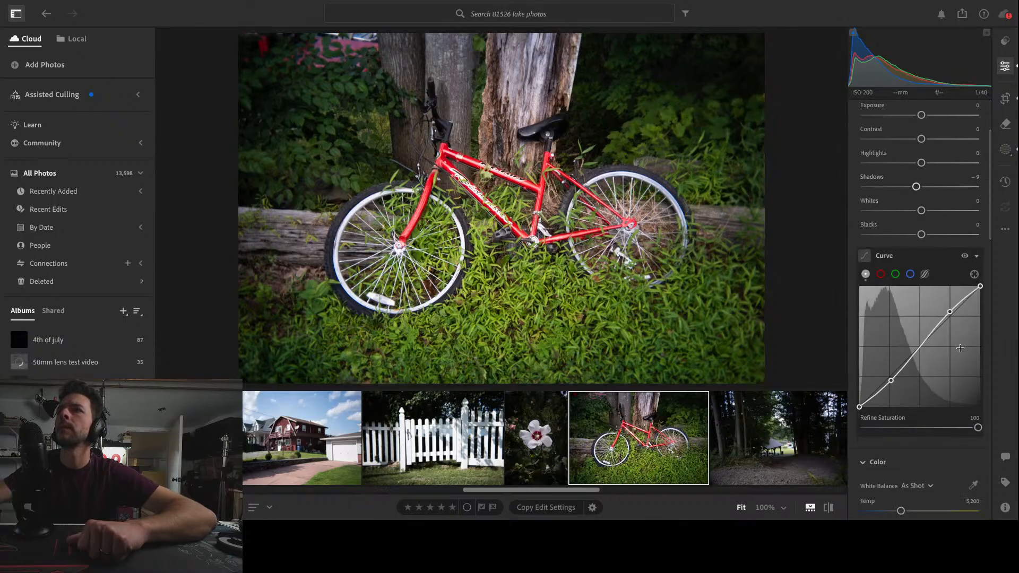
pyautogui.scroll(-10, 958, 383)
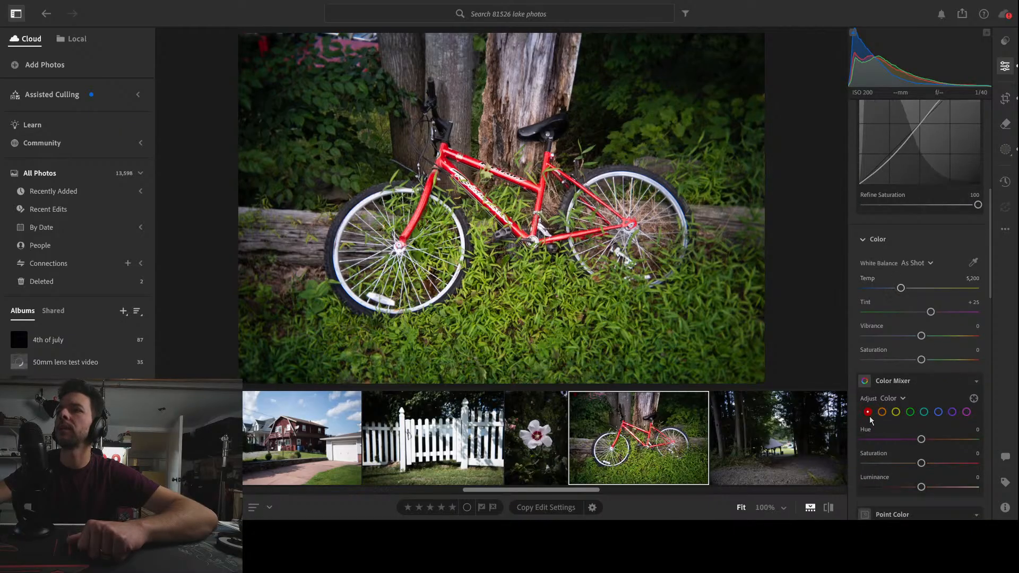
pyautogui.moveTo(922, 463); pyautogui.dragTo(900, 465)
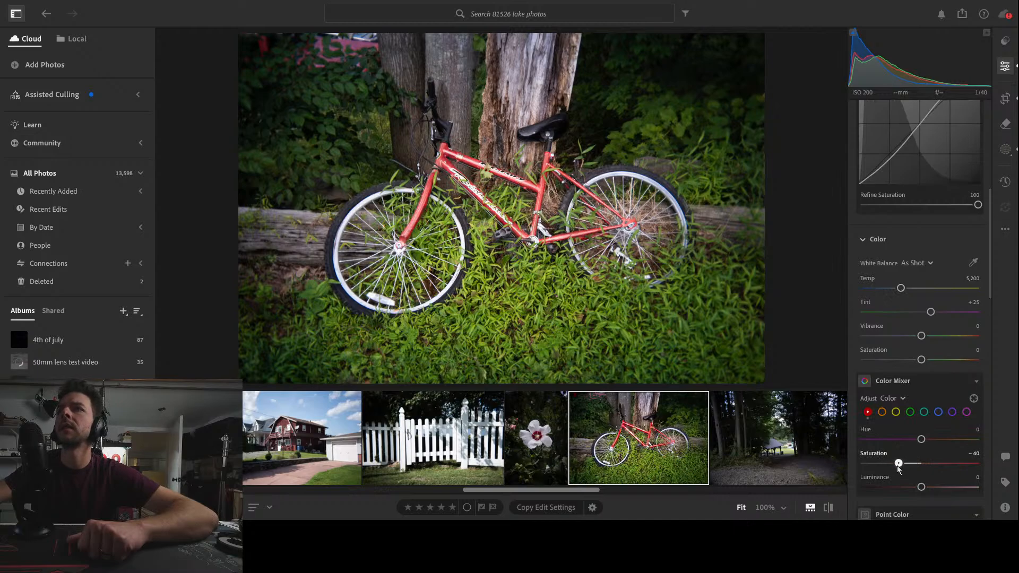
pyautogui.click(910, 412)
pyautogui.moveTo(921, 464)
pyautogui.mouseDown()
pyautogui.moveTo(873, 466)
pyautogui.moveTo(921, 465)
pyautogui.mouseUp()
pyautogui.click(869, 413)
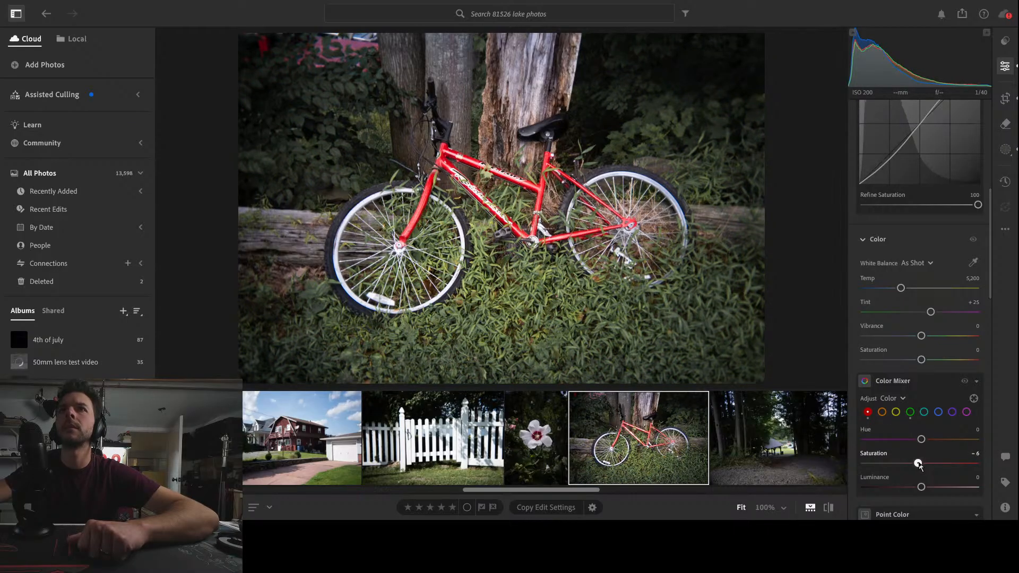
pyautogui.click(910, 413)
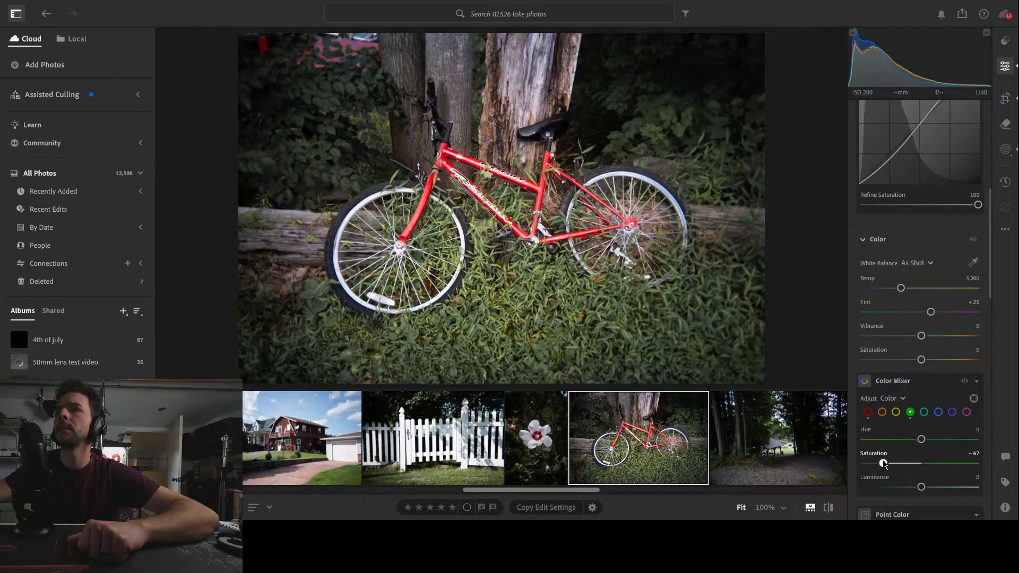
pyautogui.moveTo(884, 465); pyautogui.dragTo(898, 465)
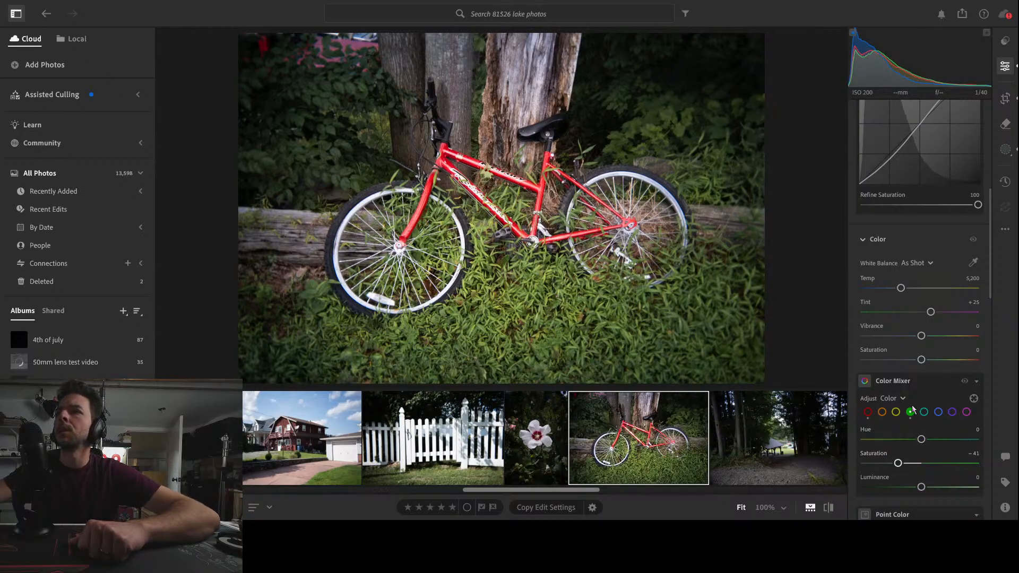
# Set the Color Mixer Saturation to -18 for yellow, -60 for orange and +14 for red
pyautogui.click(896, 414)
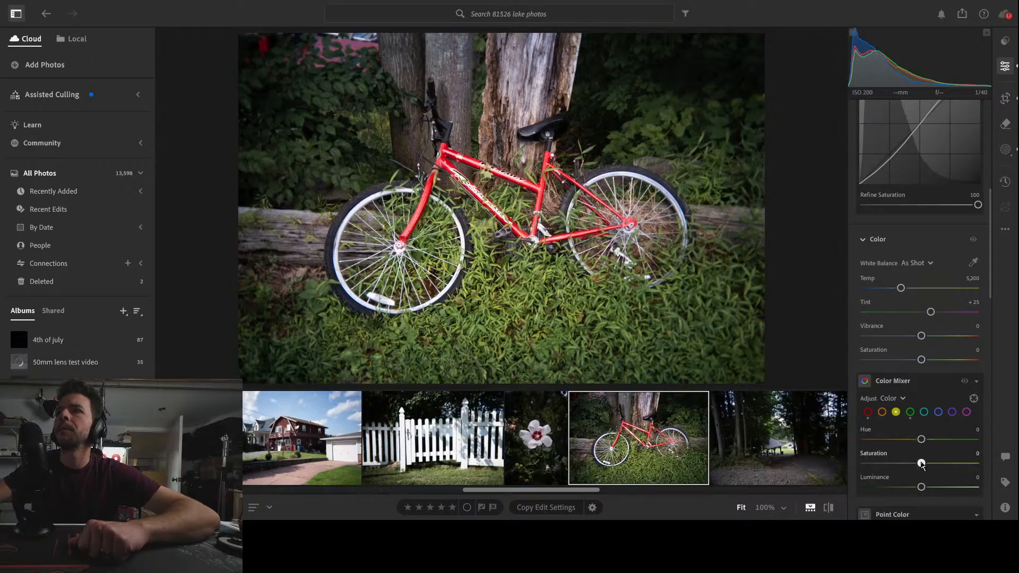
pyautogui.moveTo(922, 465)
pyautogui.mouseDown()
pyautogui.moveTo(967, 466)
pyautogui.moveTo(910, 465)
pyautogui.mouseUp()
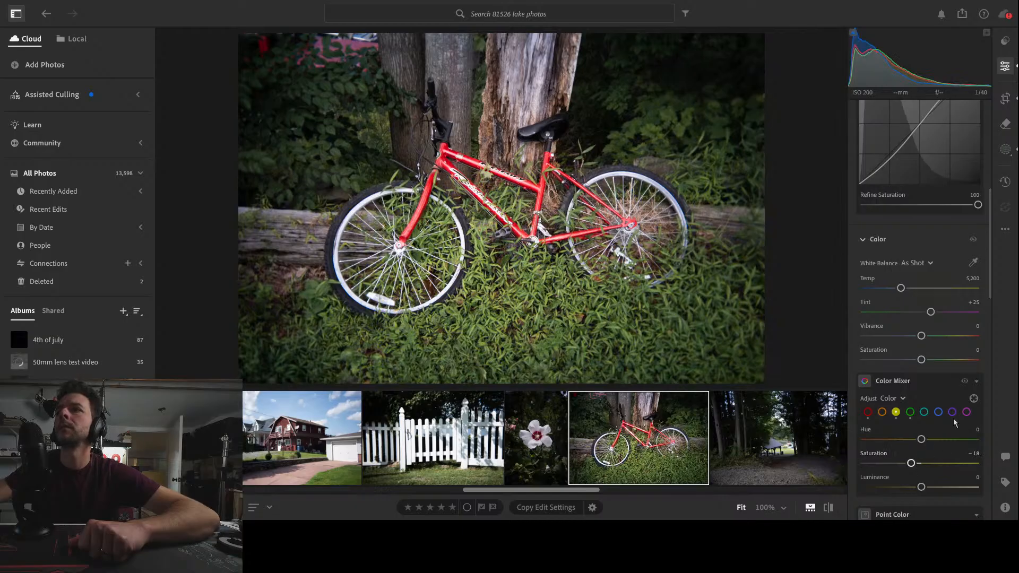
pyautogui.click(882, 412)
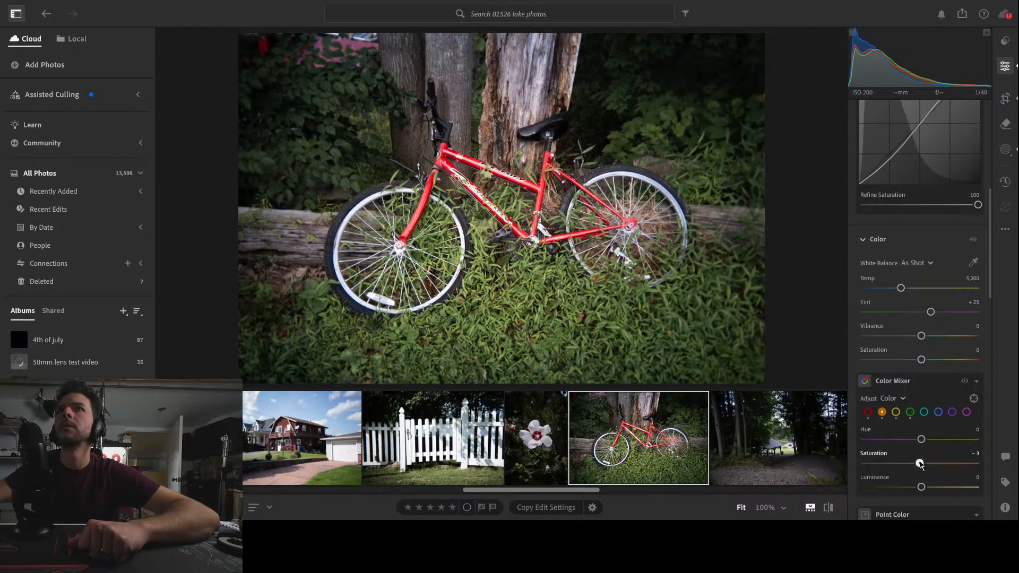
pyautogui.moveTo(921, 463); pyautogui.dragTo(890, 468)
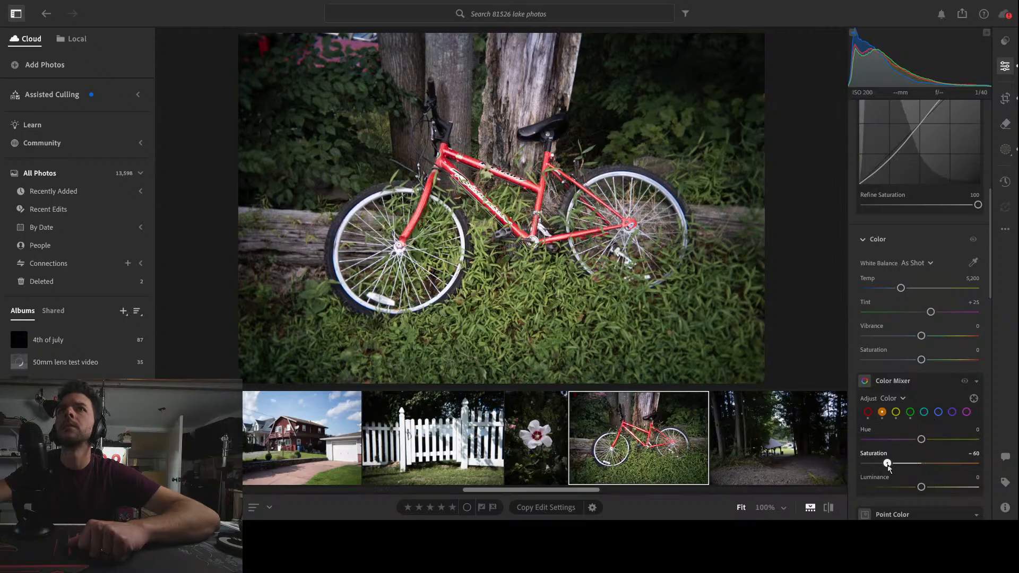
pyautogui.click(868, 412)
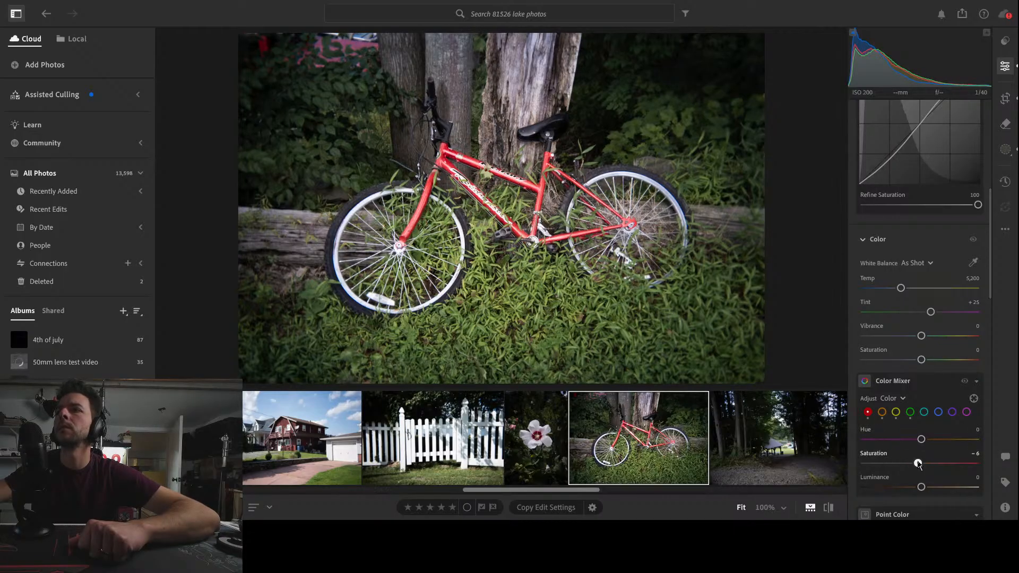
pyautogui.moveTo(924, 465); pyautogui.dragTo(937, 464)
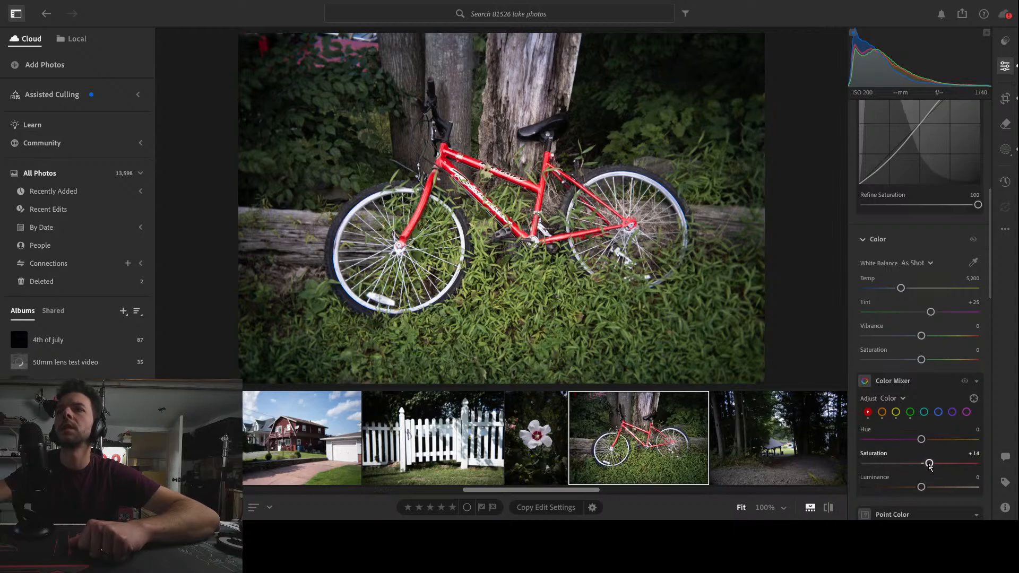
# Darken the bicycle photo by setting the global Shadows to -12 and Blacks to -11
pyautogui.scroll(6, 944, 416)
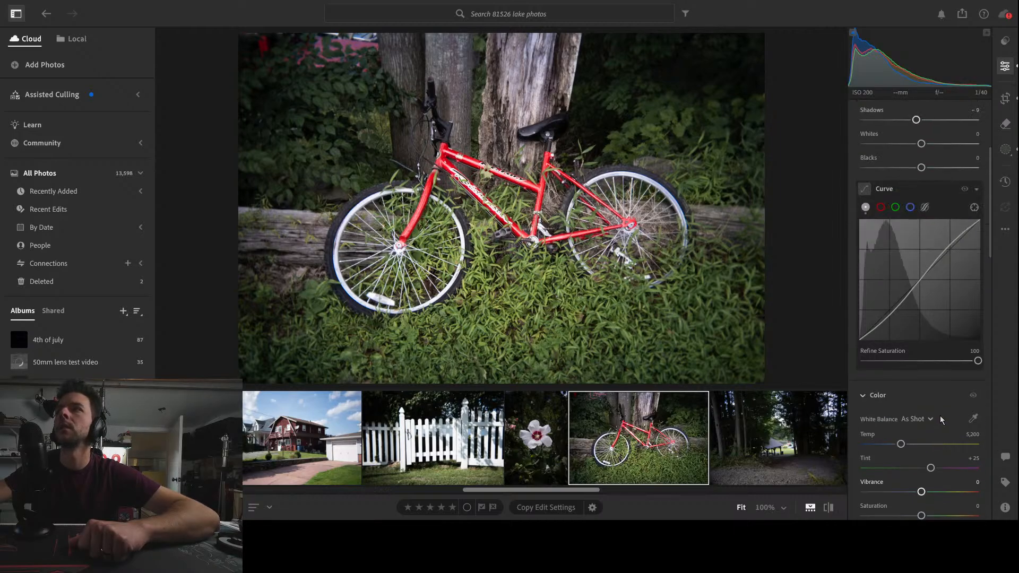
pyautogui.moveTo(919, 256)
pyautogui.mouseDown()
pyautogui.moveTo(877, 255)
pyautogui.moveTo(915, 256)
pyautogui.mouseUp()
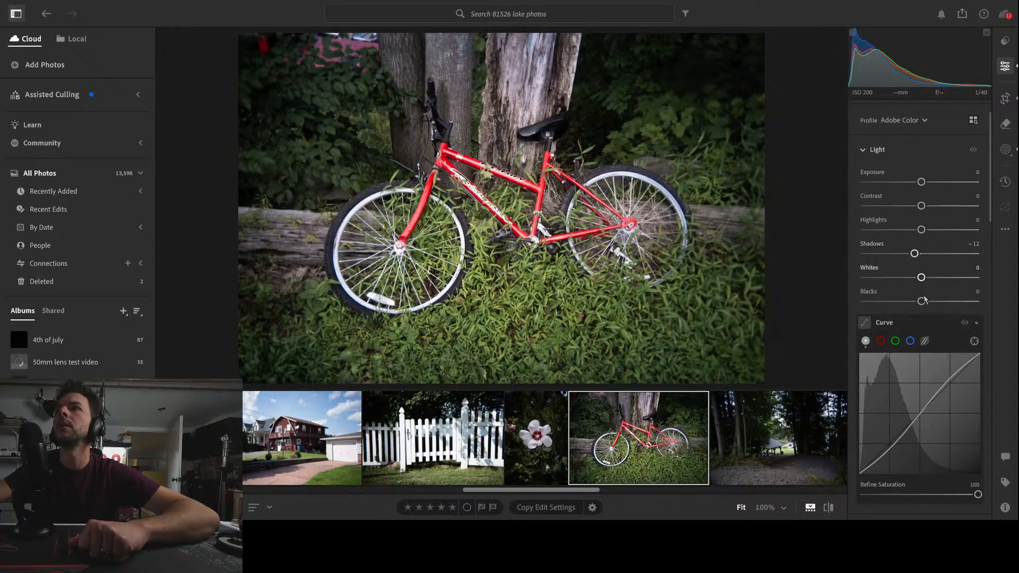
pyautogui.moveTo(922, 302)
pyautogui.mouseDown()
pyautogui.moveTo(894, 303)
pyautogui.moveTo(915, 302)
pyautogui.mouseUp()
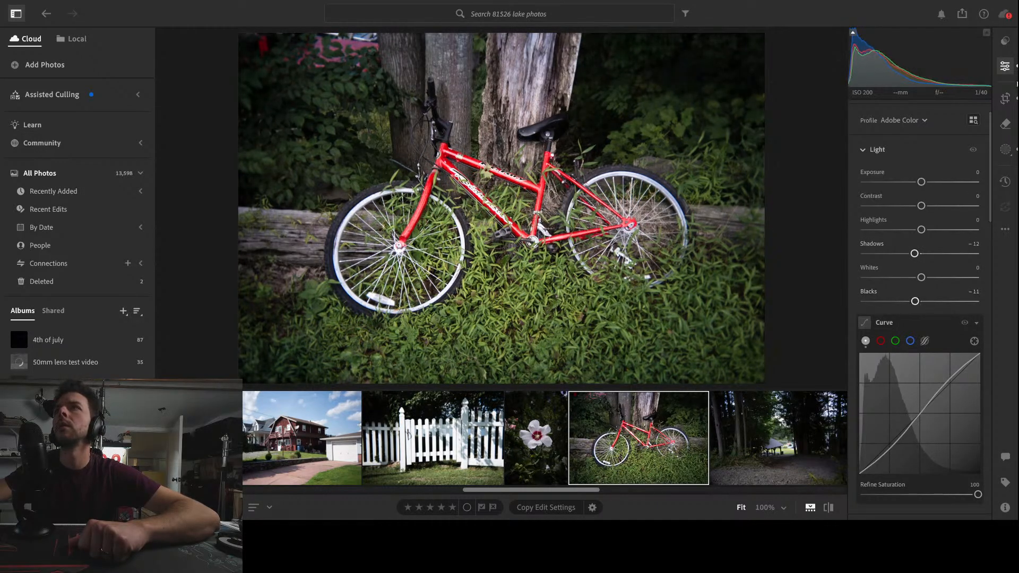
# Review the bicycle photo's radial mask settings and the Color Mixer values for orange, yellow, green and red
pyautogui.doubleClick(1005, 154)
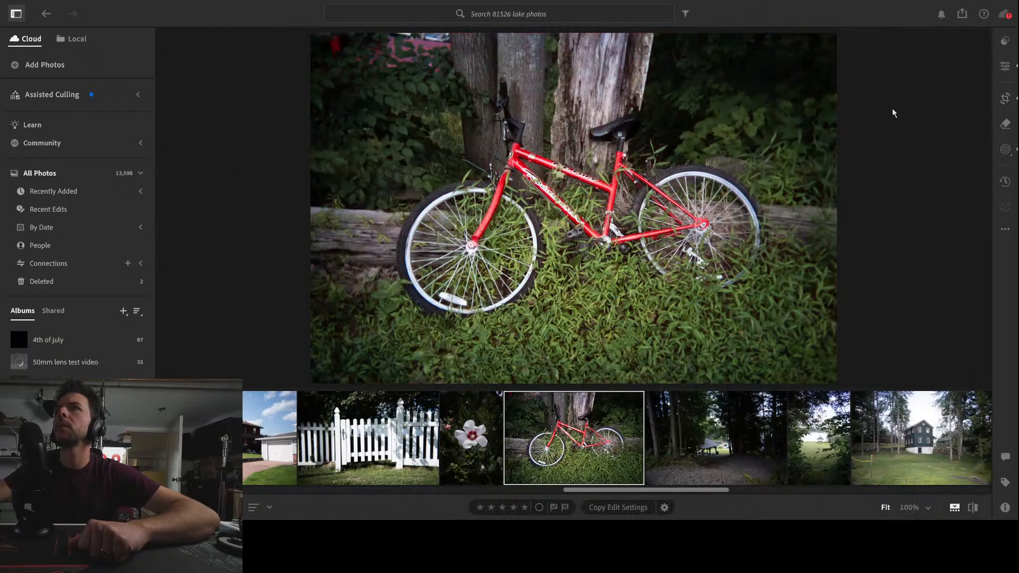
pyautogui.click(1008, 152)
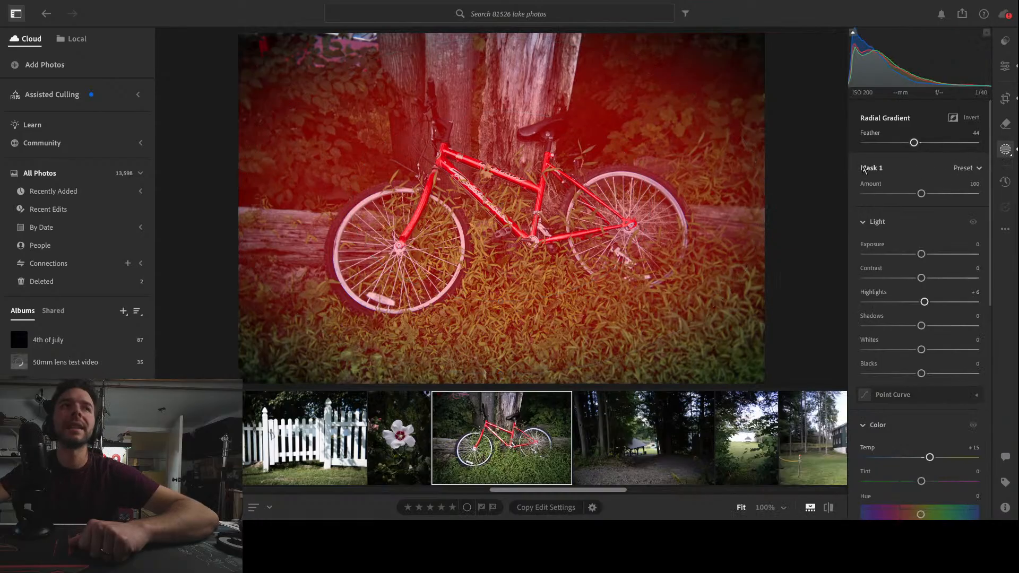
pyautogui.click(1005, 67)
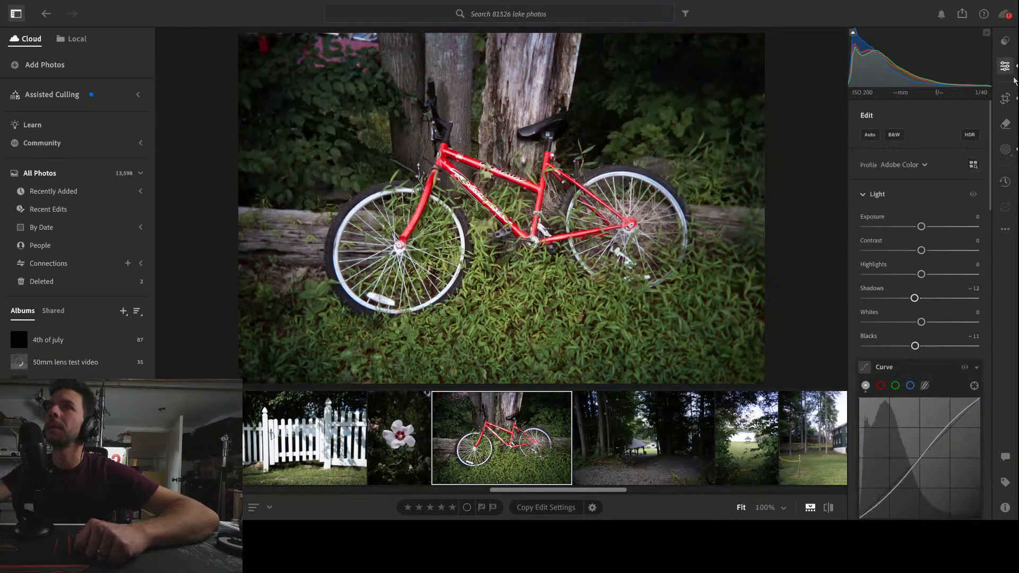
pyautogui.scroll(-3, 946, 358)
pyautogui.scroll(-5, 948, 356)
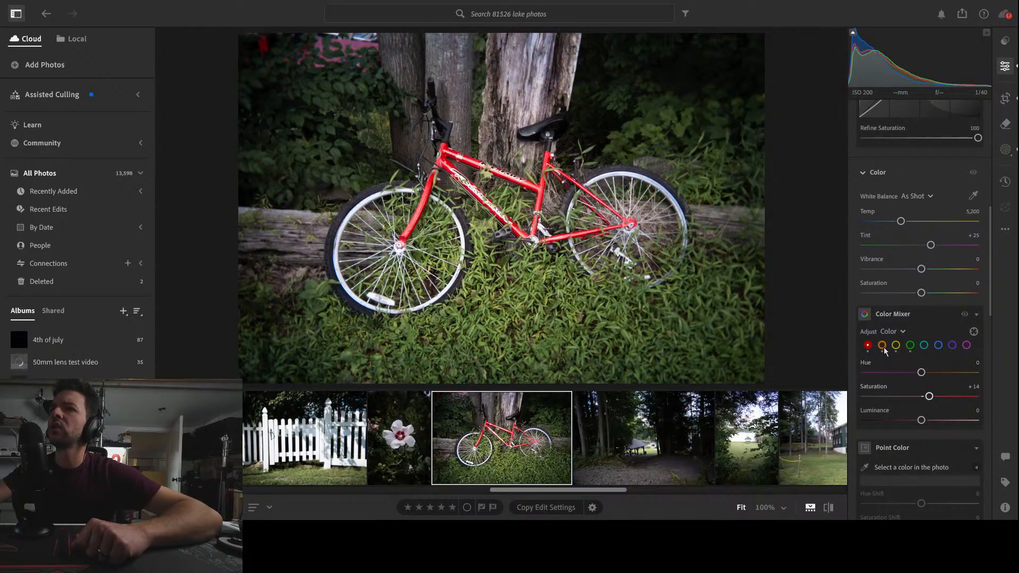
pyautogui.click(883, 346)
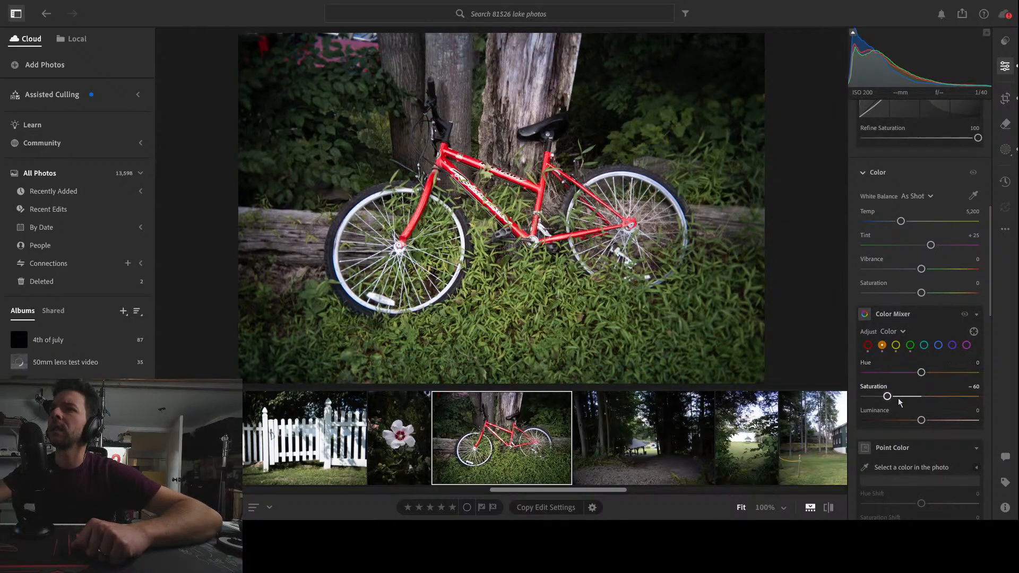
pyautogui.click(896, 346)
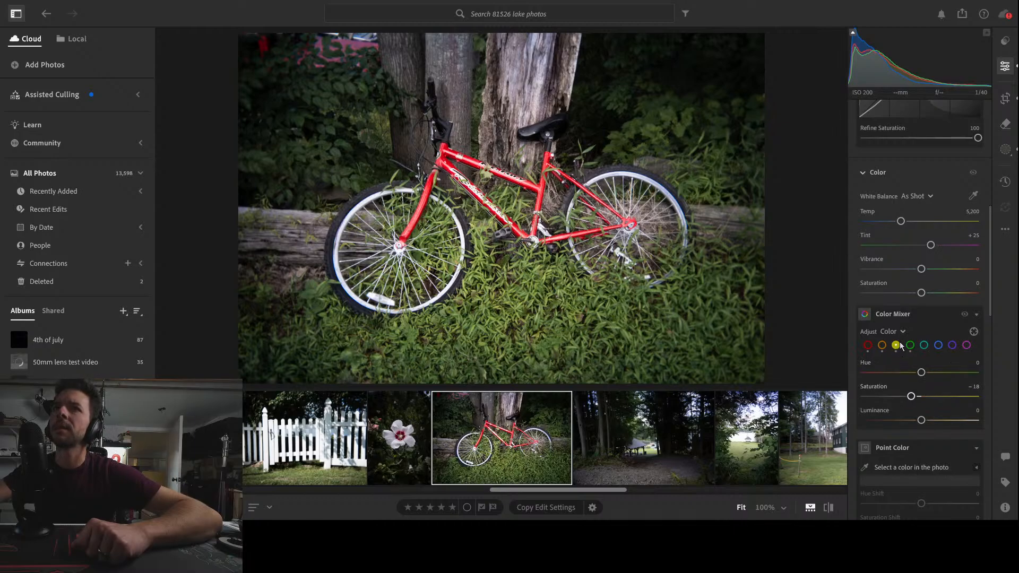
pyautogui.click(910, 346)
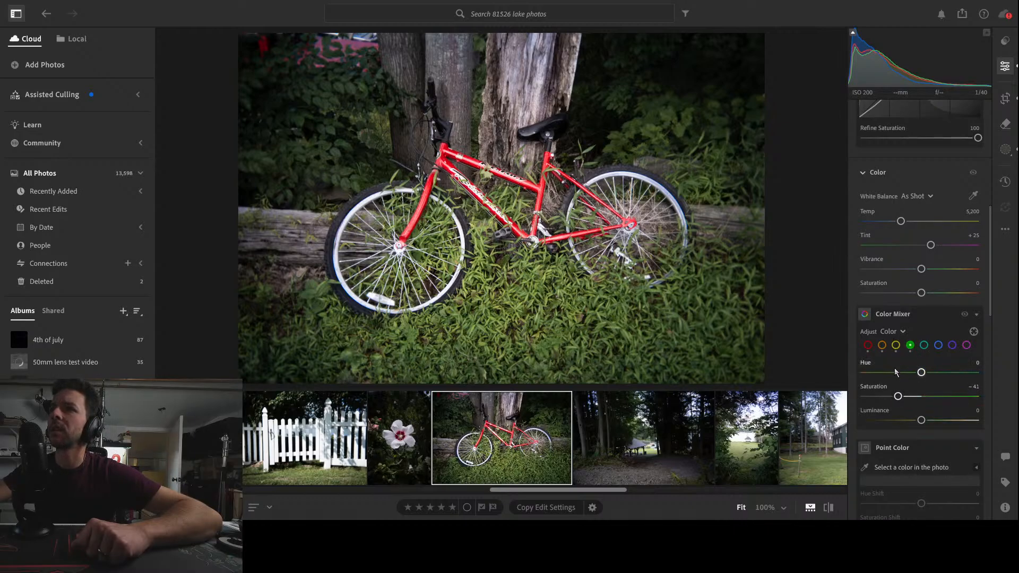
pyautogui.click(868, 345)
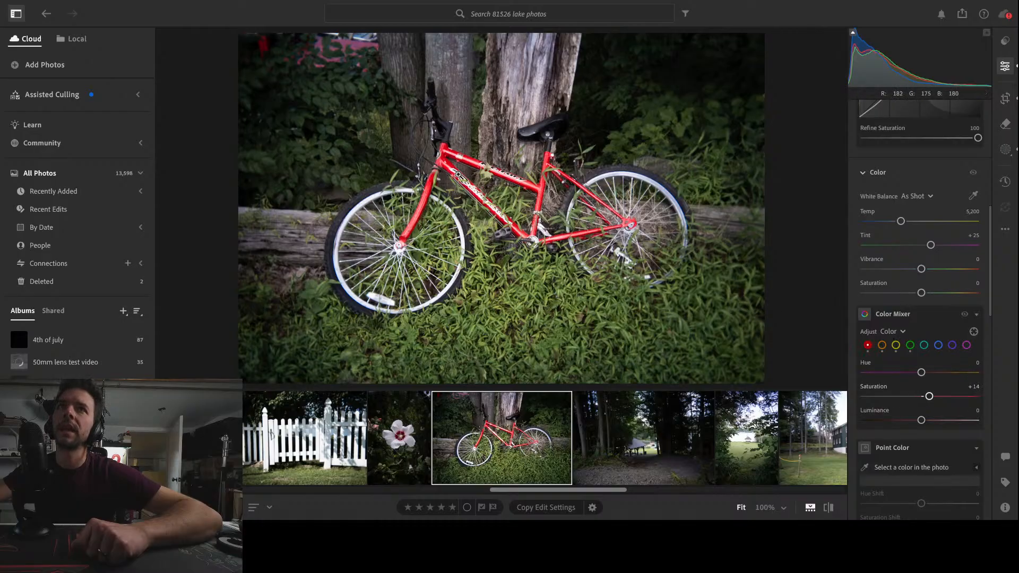
pyautogui.click(458, 174)
pyautogui.click(502, 196)
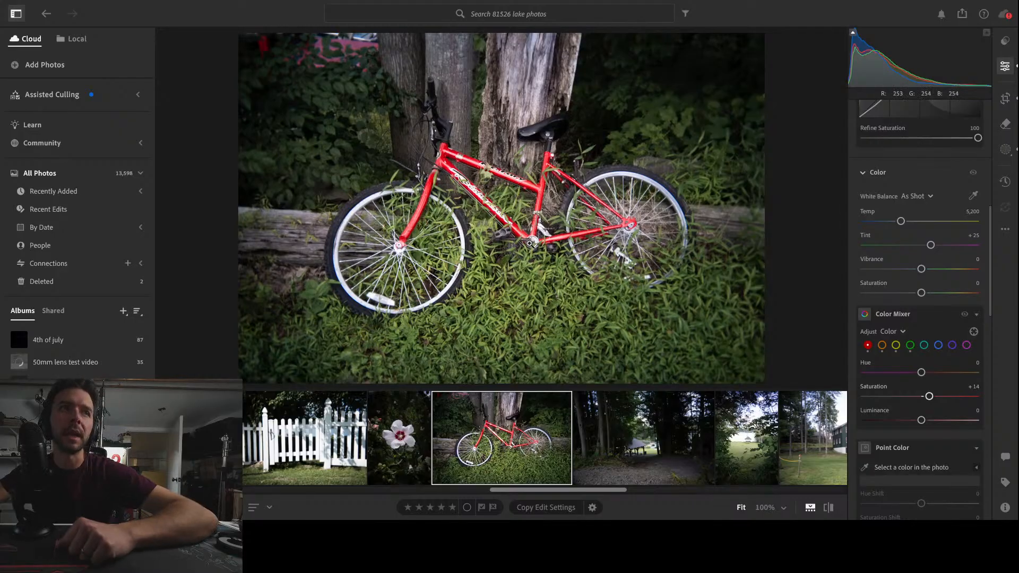
# Set the Highlights of the bicycle photo's radial gradient mask to +8
pyautogui.click(1007, 149)
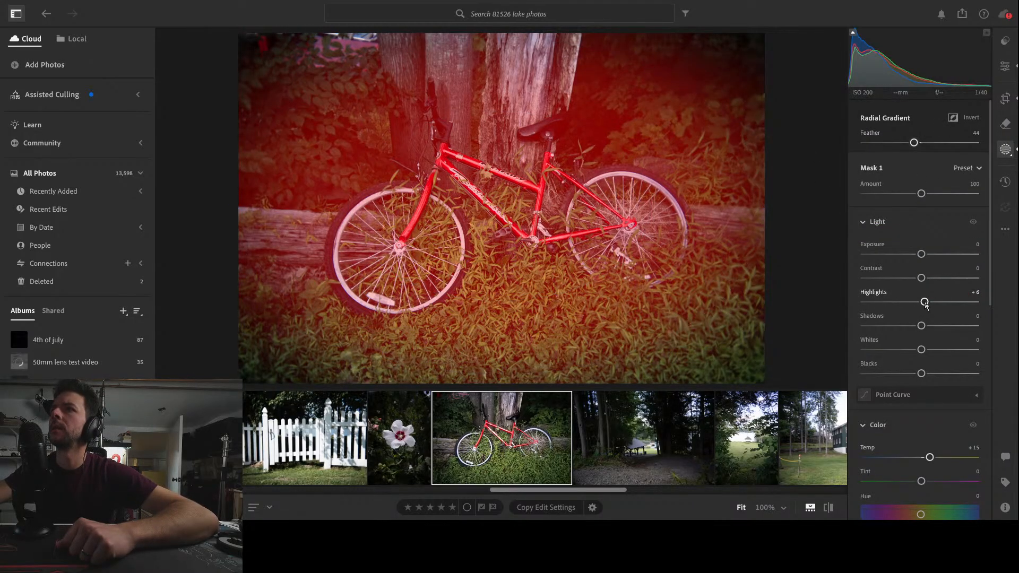
pyautogui.moveTo(924, 301); pyautogui.dragTo(1006, 309)
pyautogui.moveTo(960, 308); pyautogui.dragTo(930, 315)
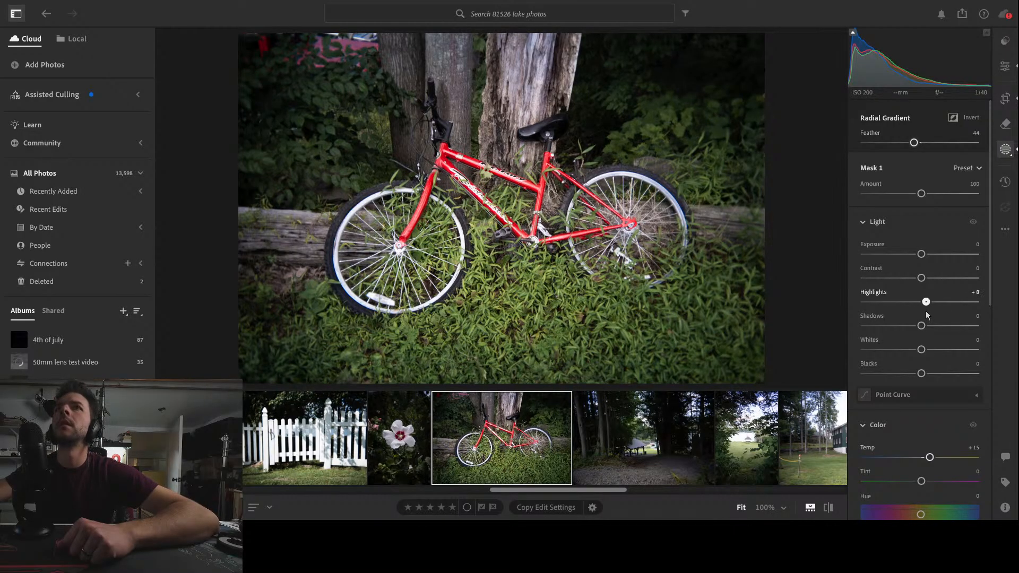
# Add a Vignette of -8 to the whole bicycle photo
pyautogui.moveTo(942, 173)
pyautogui.click(1005, 66)
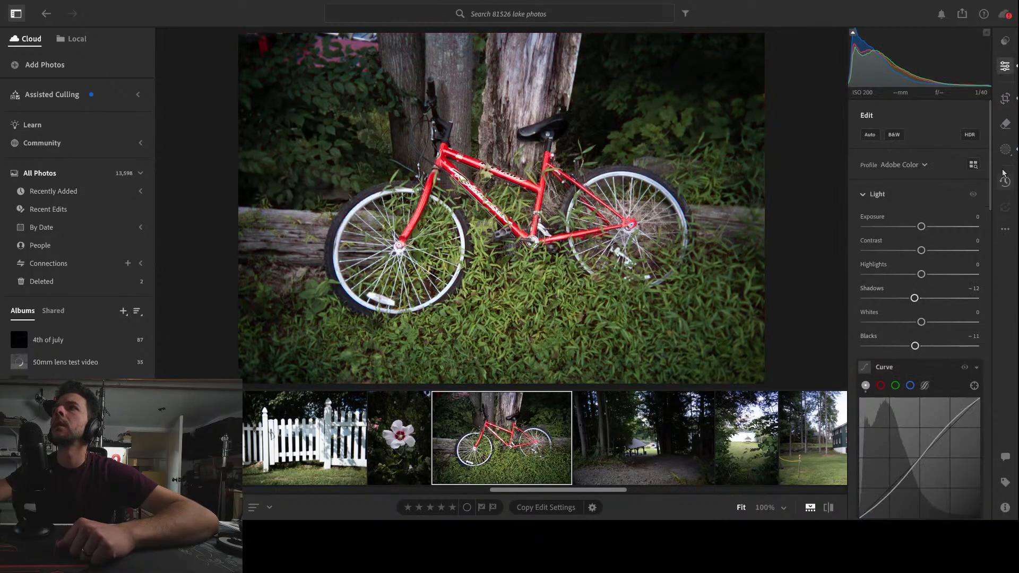
pyautogui.moveTo(991, 154); pyautogui.dragTo(1017, 509)
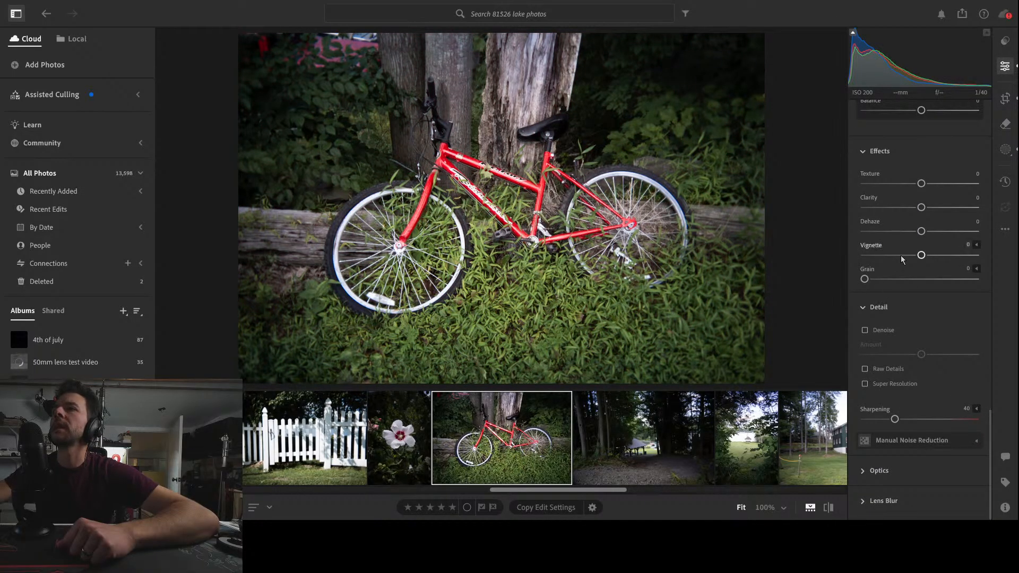
pyautogui.moveTo(923, 255)
pyautogui.mouseDown()
pyautogui.moveTo(908, 256)
pyautogui.moveTo(919, 257)
pyautogui.mouseUp()
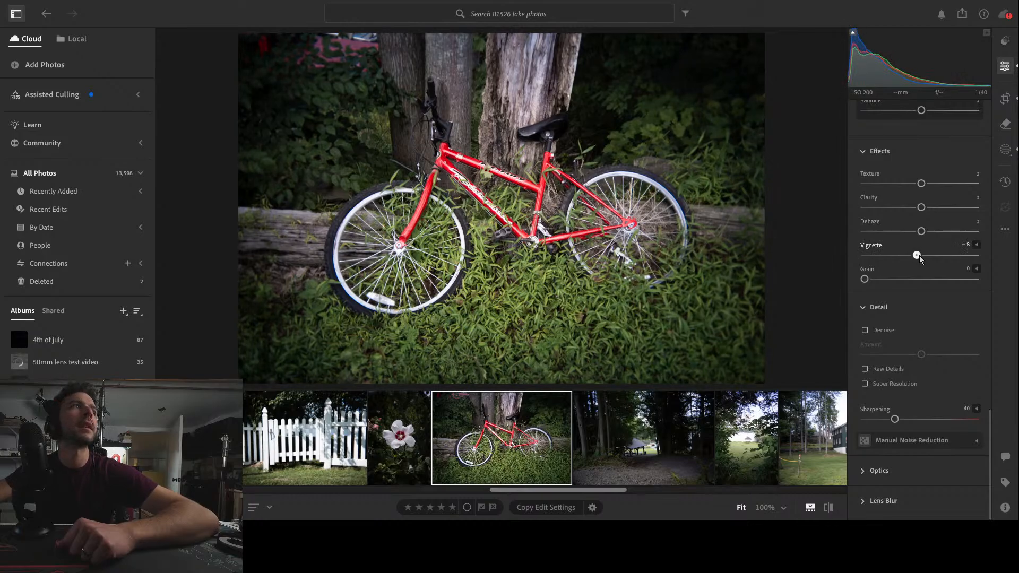
# Go through the pavilion and gazebo photos to the dark green house photo and check its windows at 100%
pyautogui.click(482, 509)
pyautogui.click(632, 441)
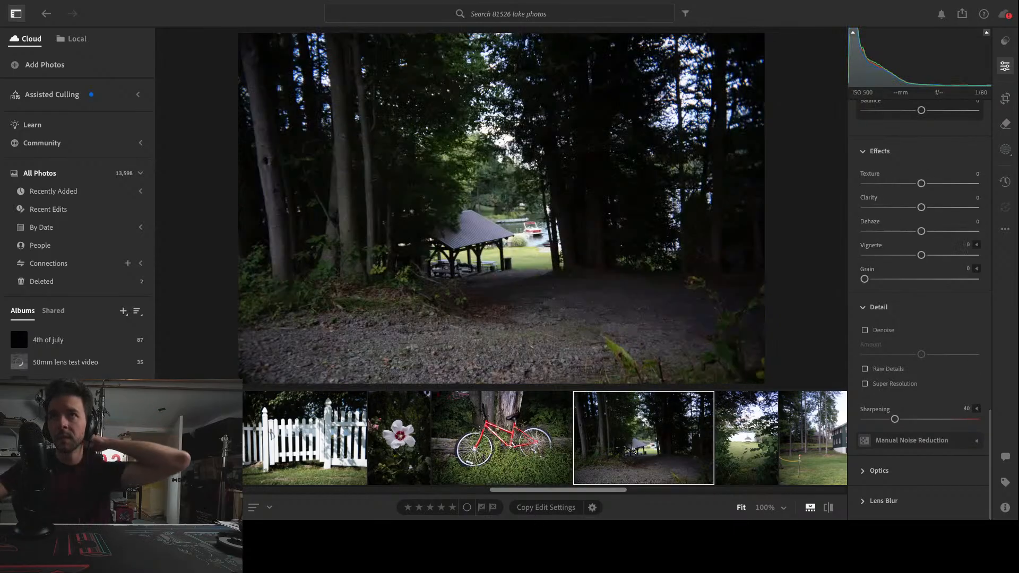
pyautogui.click(747, 455)
pyautogui.hscroll(1, 740, 455)
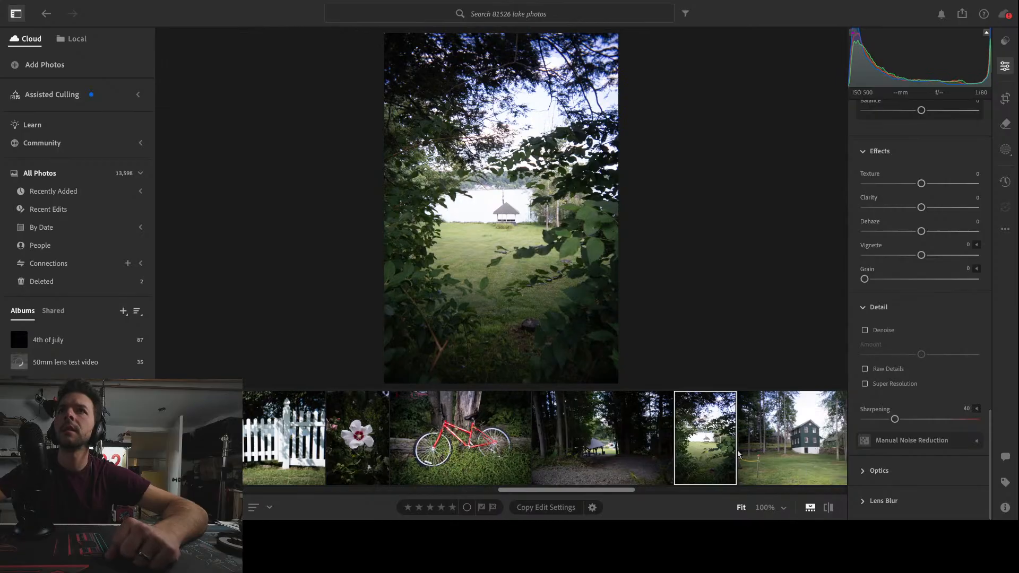
pyautogui.click(792, 452)
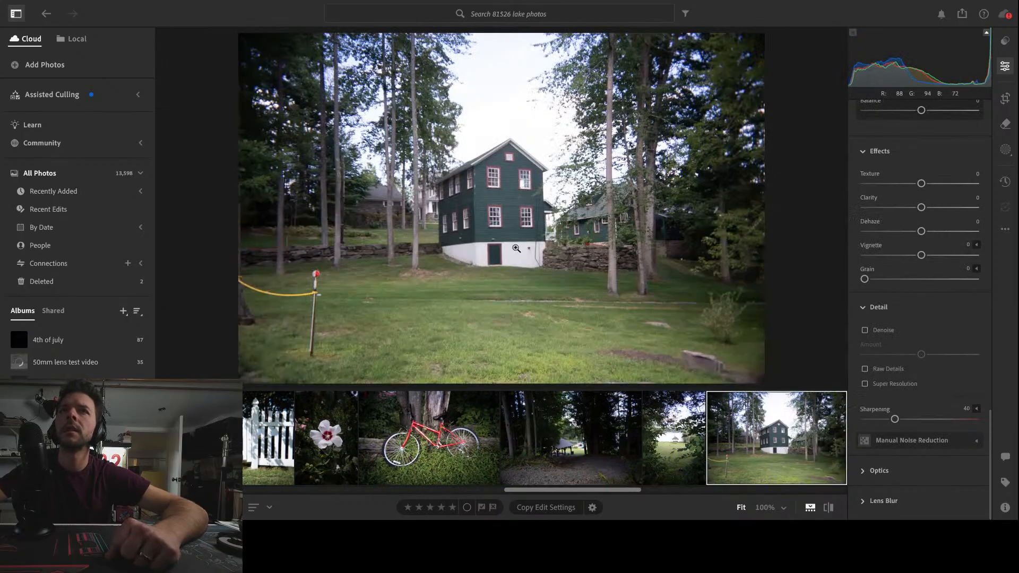
pyautogui.click(504, 187)
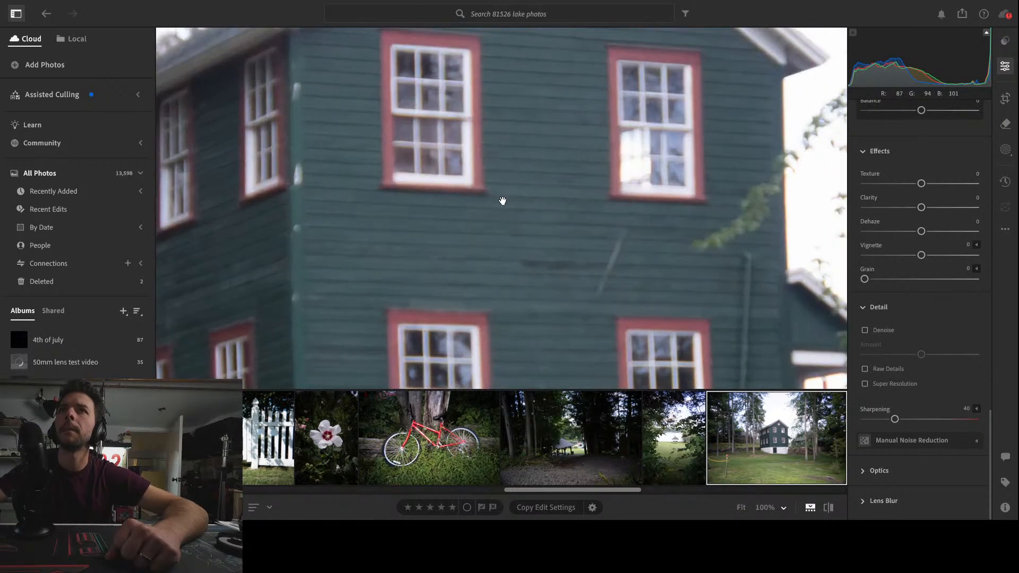
pyautogui.click(496, 209)
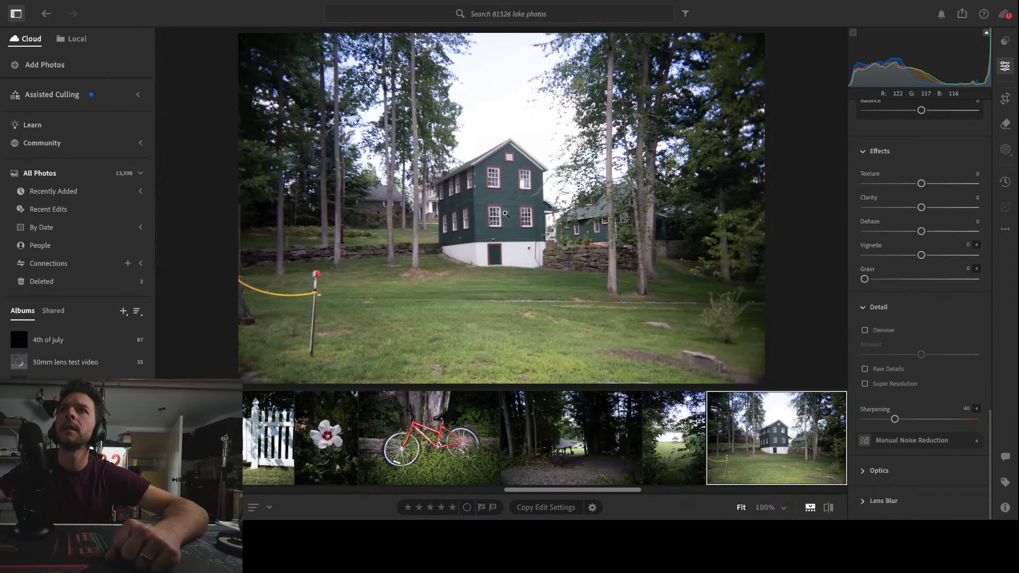
# Crop the green house photo tighter at the same aspect ratio and reposition it so the house sits centrally
pyautogui.click(1006, 97)
pyautogui.moveTo(749, 370); pyautogui.dragTo(730, 357)
pyautogui.moveTo(280, 356); pyautogui.dragTo(315, 364)
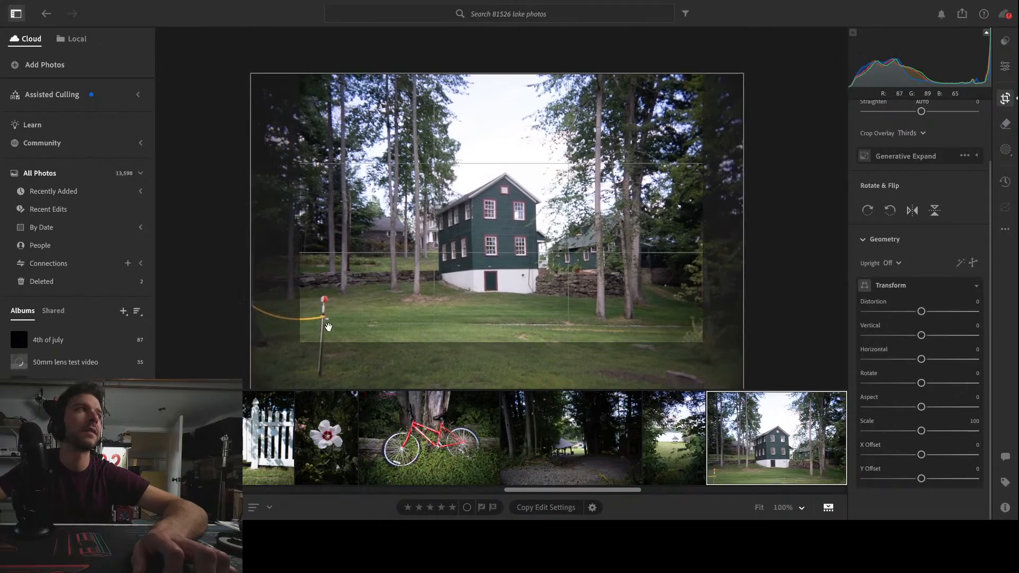
pyautogui.moveTo(606, 284); pyautogui.dragTo(602, 245)
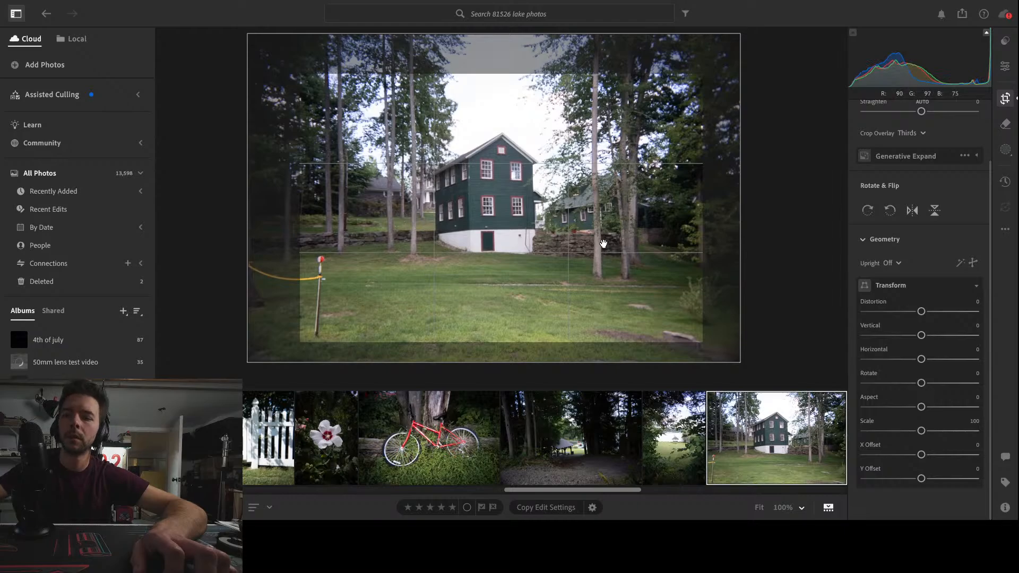
pyautogui.press('e')
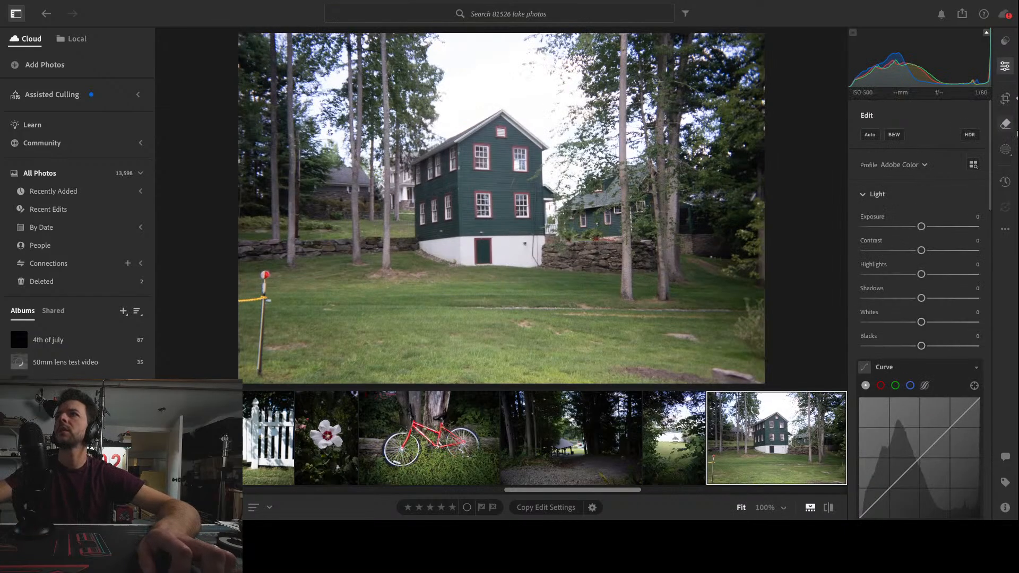
# Try to remove the post and yellow rope on the lawn with the Remove tool at size 12
pyautogui.click(1005, 124)
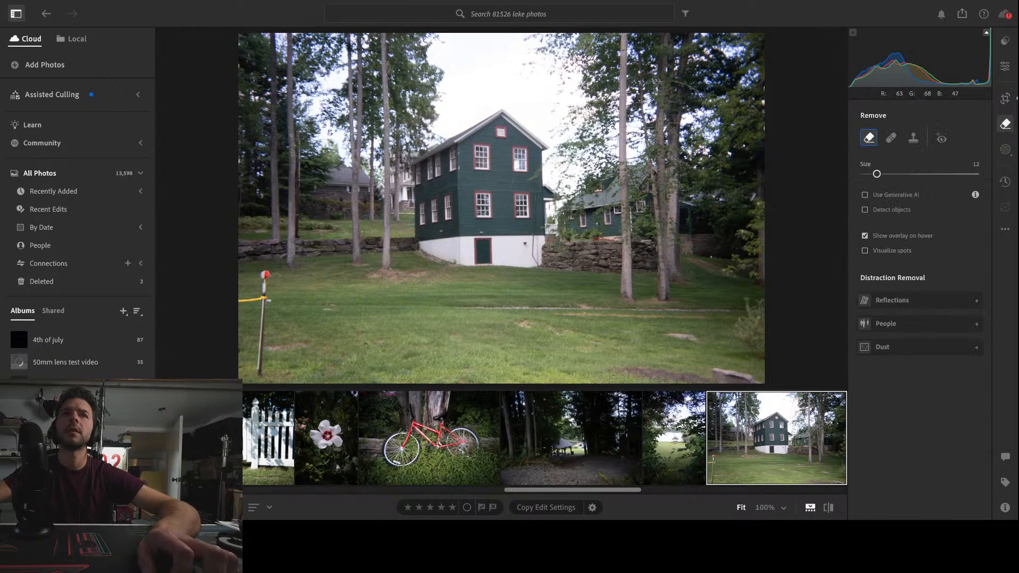
pyautogui.moveTo(260, 373)
pyautogui.mouseDown()
pyautogui.moveTo(267, 287)
pyautogui.moveTo(264, 299)
pyautogui.moveTo(234, 304)
pyautogui.mouseUp()
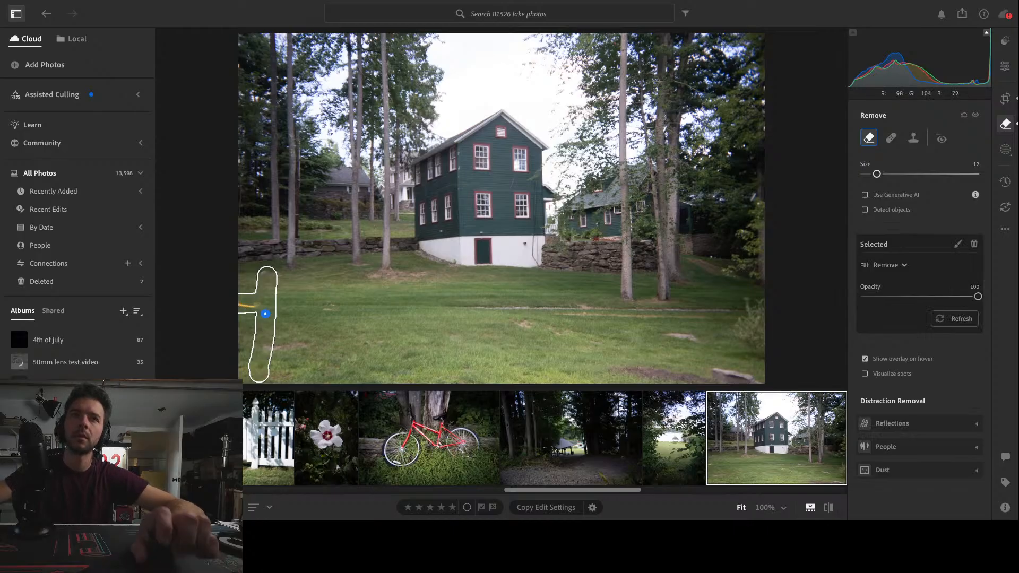
pyautogui.hotkey('ctrl', 'z')
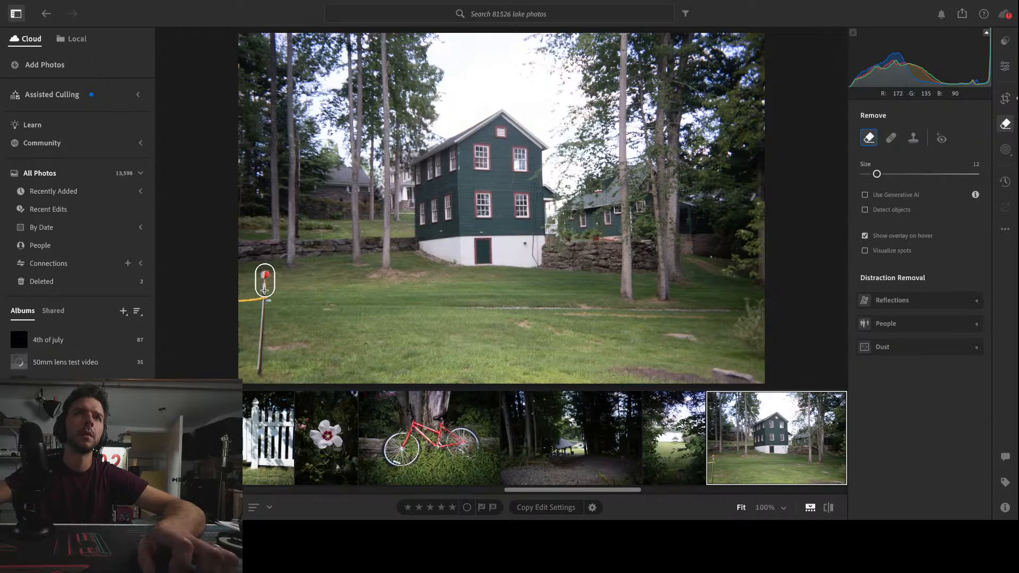
pyautogui.moveTo(262, 307); pyautogui.dragTo(260, 370)
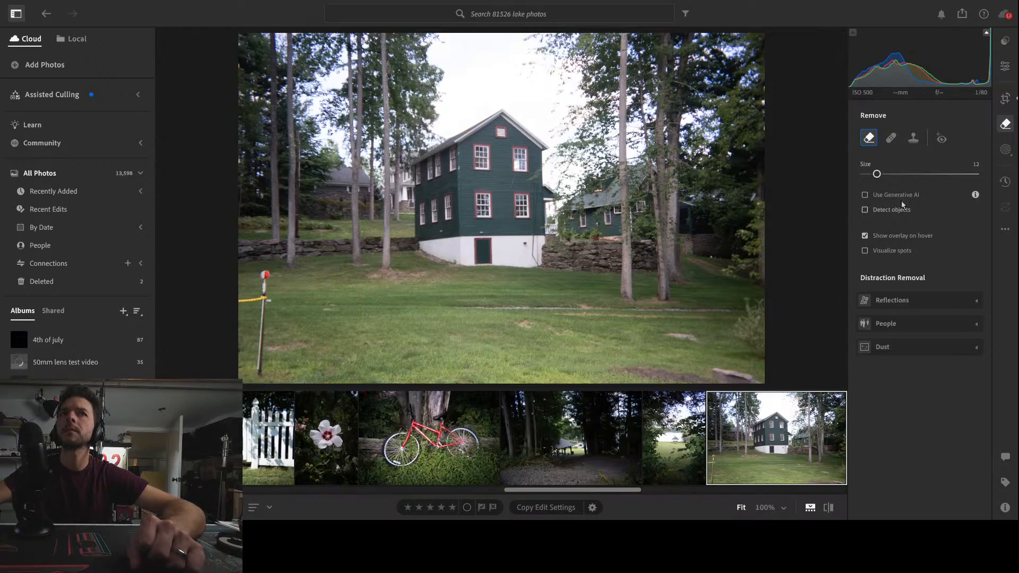
# Tighten the green house photo's 3 x 2 crop to exclude the post and rope from the frame
pyautogui.press('c')
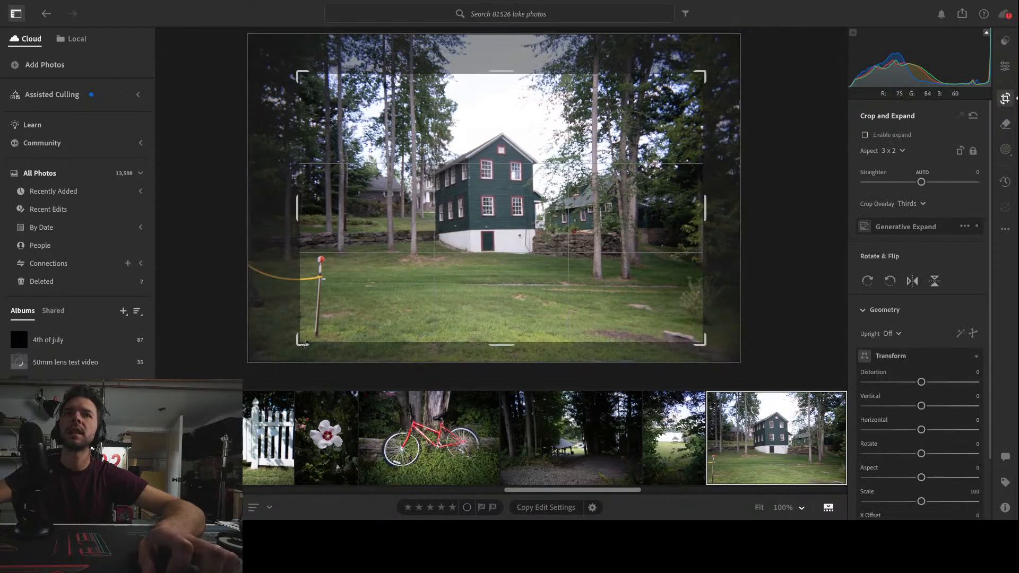
pyautogui.moveTo(305, 344); pyautogui.dragTo(323, 331)
pyautogui.moveTo(686, 333); pyautogui.dragTo(671, 324)
pyautogui.moveTo(560, 304)
pyautogui.mouseDown()
pyautogui.moveTo(558, 290)
pyautogui.moveTo(569, 289)
pyautogui.mouseUp()
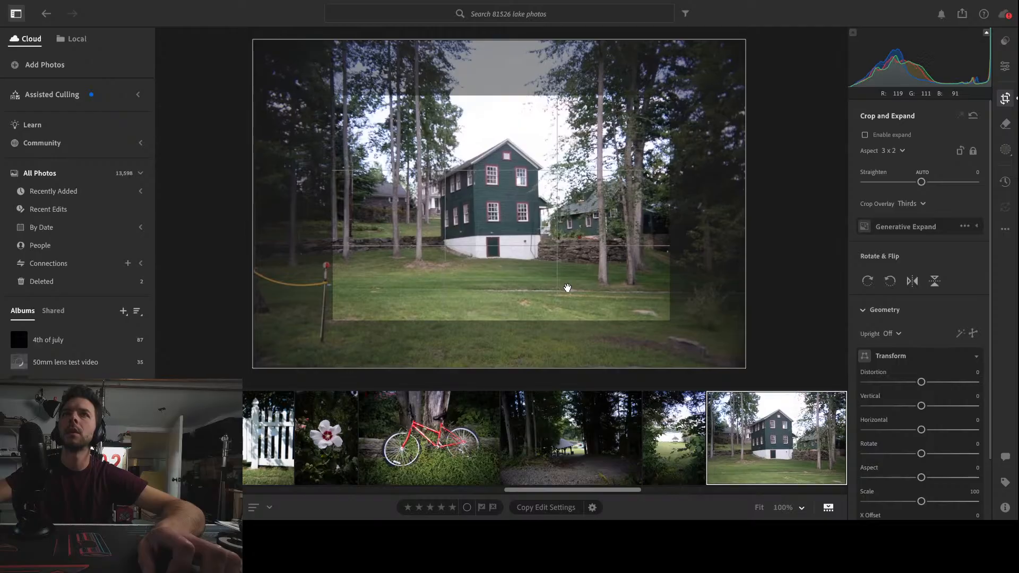
pyautogui.press('Return')
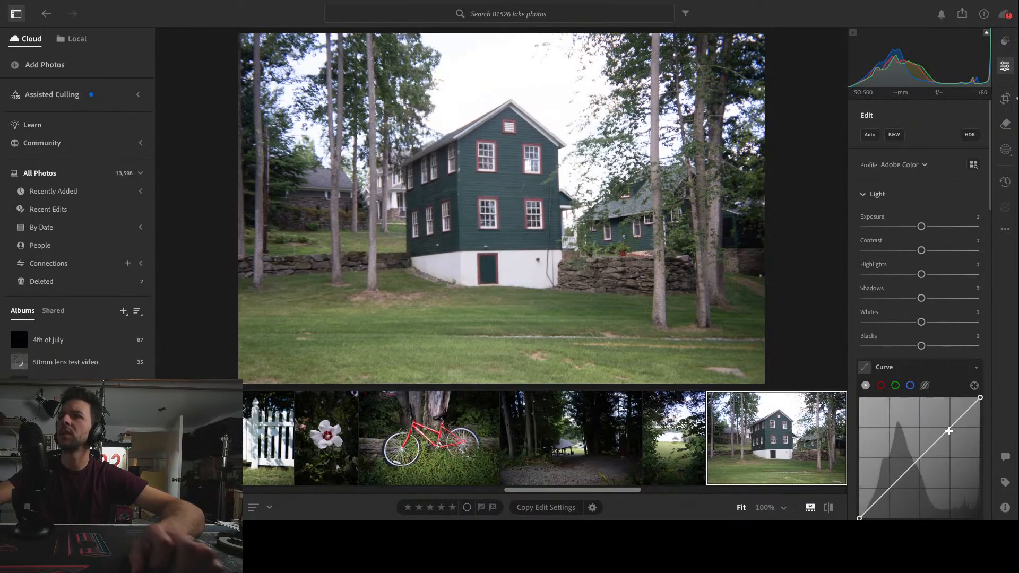
# Pull the house photo's tone curve down, then set Highlights to -100 and Shadows to +64
pyautogui.moveTo(952, 426); pyautogui.dragTo(954, 437)
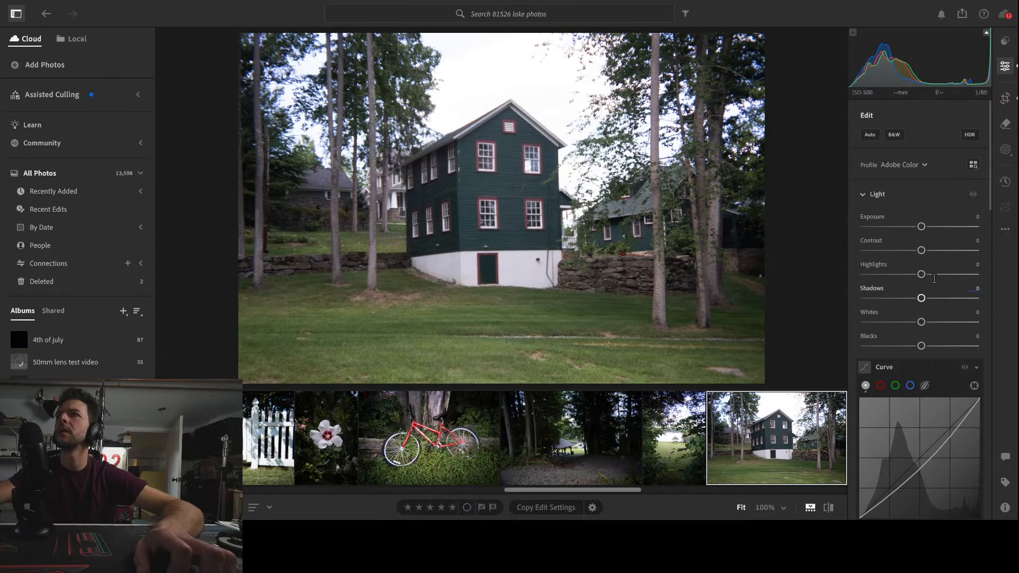
pyautogui.moveTo(922, 274); pyautogui.dragTo(813, 273)
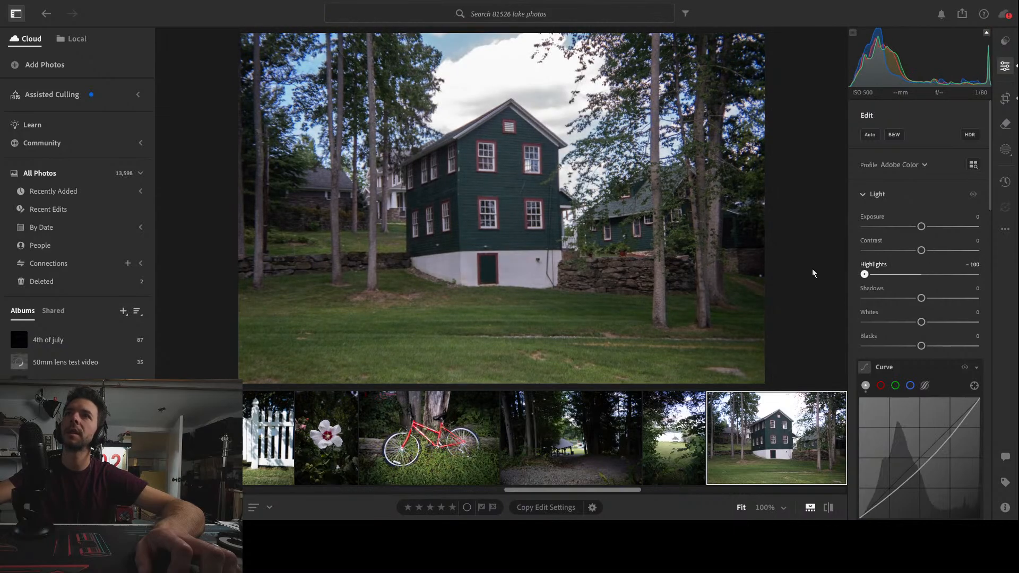
pyautogui.moveTo(922, 298); pyautogui.dragTo(962, 300)
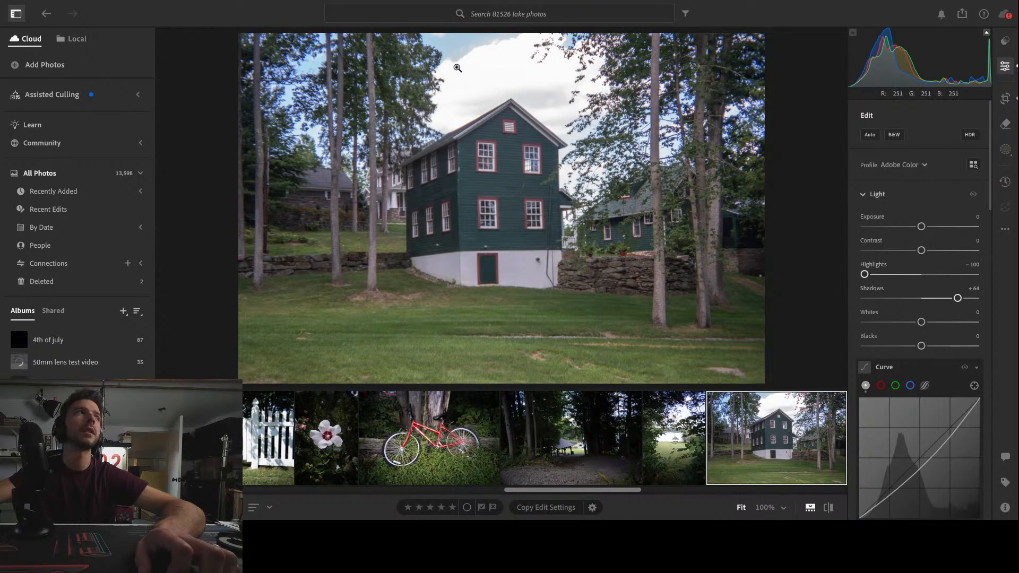
# In the house photo's Color Mixer, lower the aqua Saturation and set the blue Saturation to -15
pyautogui.scroll(-3, 947, 420)
pyautogui.scroll(-7, 949, 423)
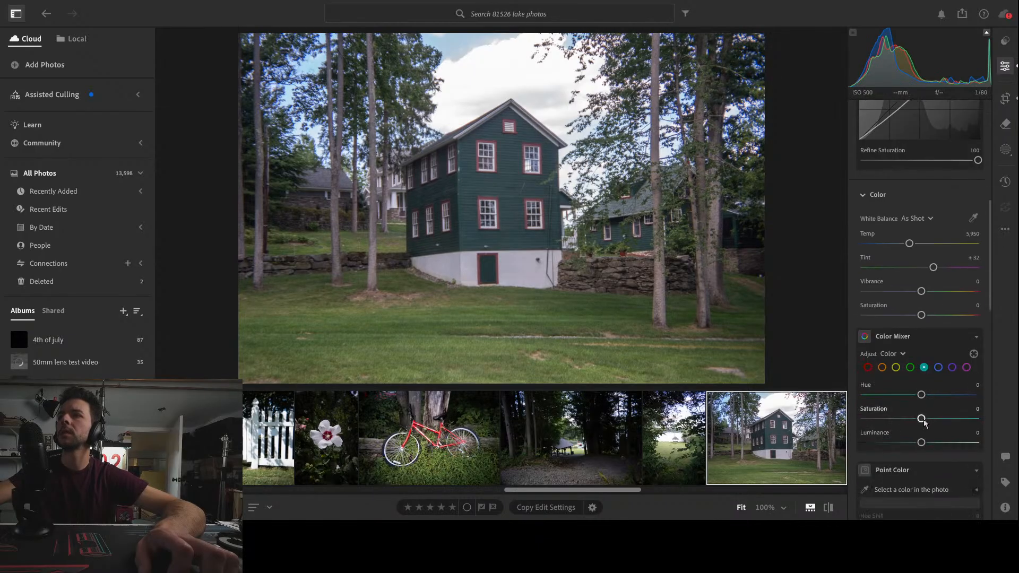
pyautogui.moveTo(922, 419); pyautogui.dragTo(897, 421)
pyautogui.click(939, 368)
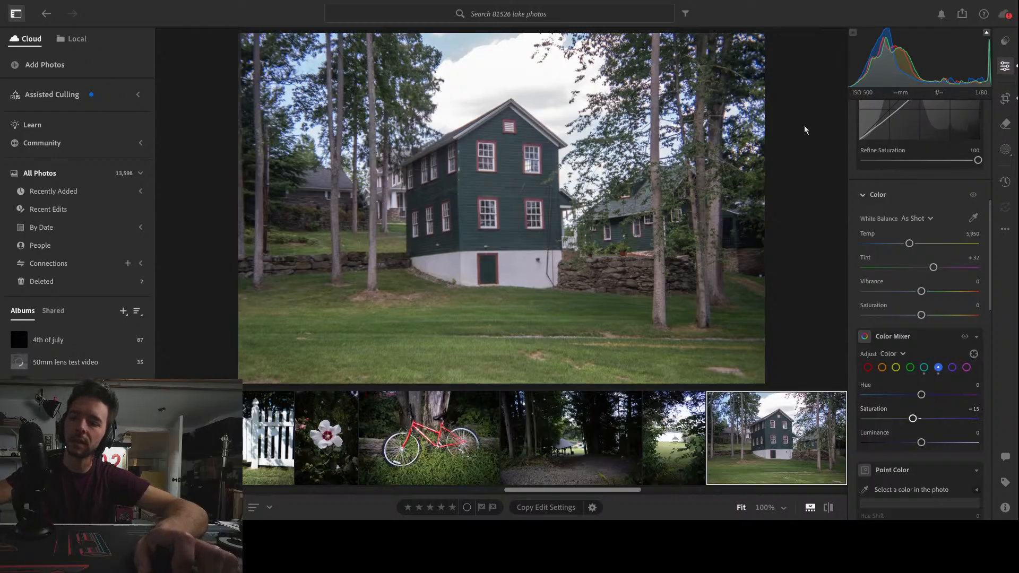
# Compare the green house photo repeatedly before and after its edits
pyautogui.press('/')
pyautogui.press('/')
pyautogui.press('/')
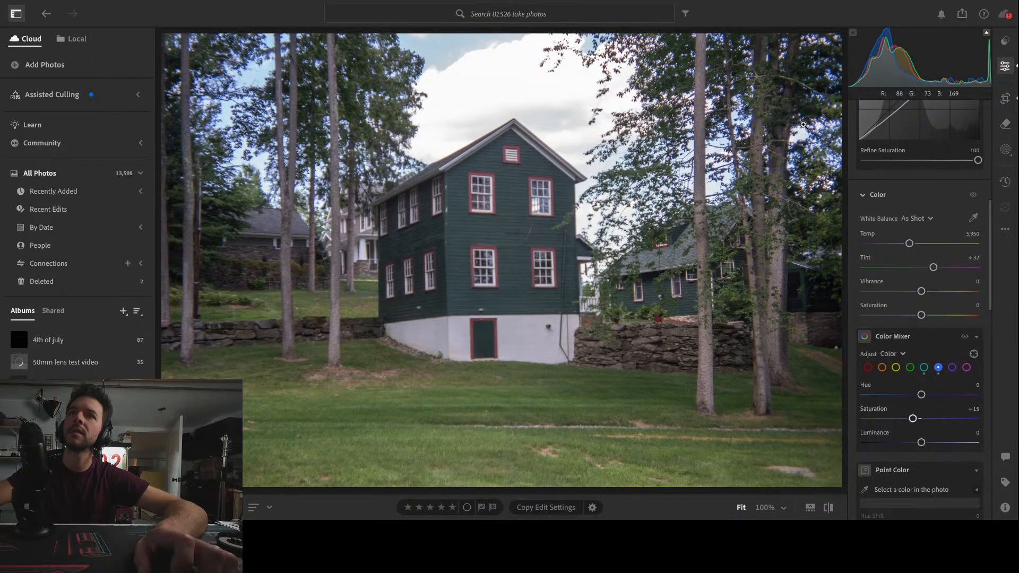
pyautogui.press('/')
pyautogui.press('\\')
pyautogui.press('\\')
pyautogui.press('\\')
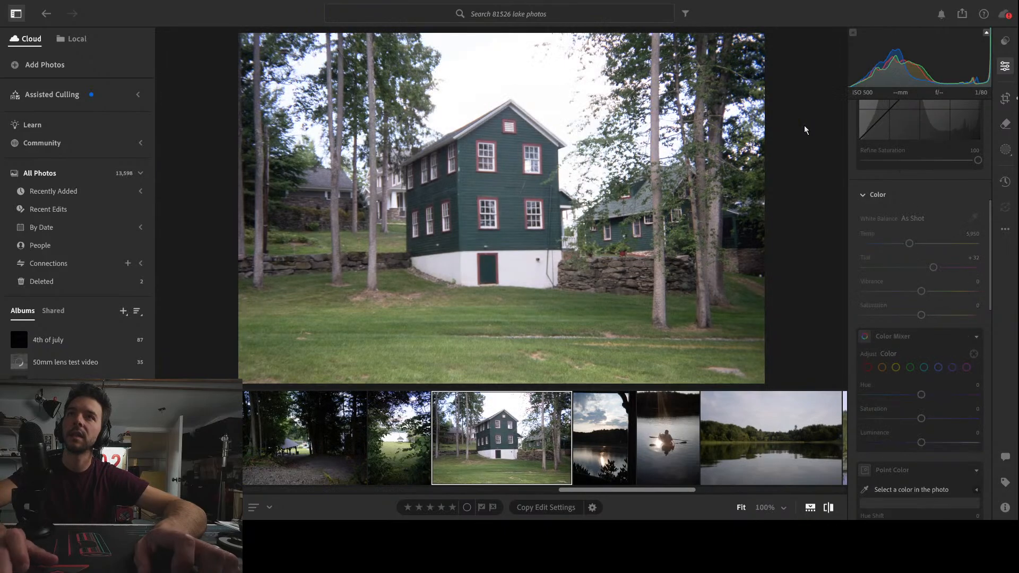
pyautogui.press('\\')
pyautogui.press('\\')
pyautogui.press('\\')
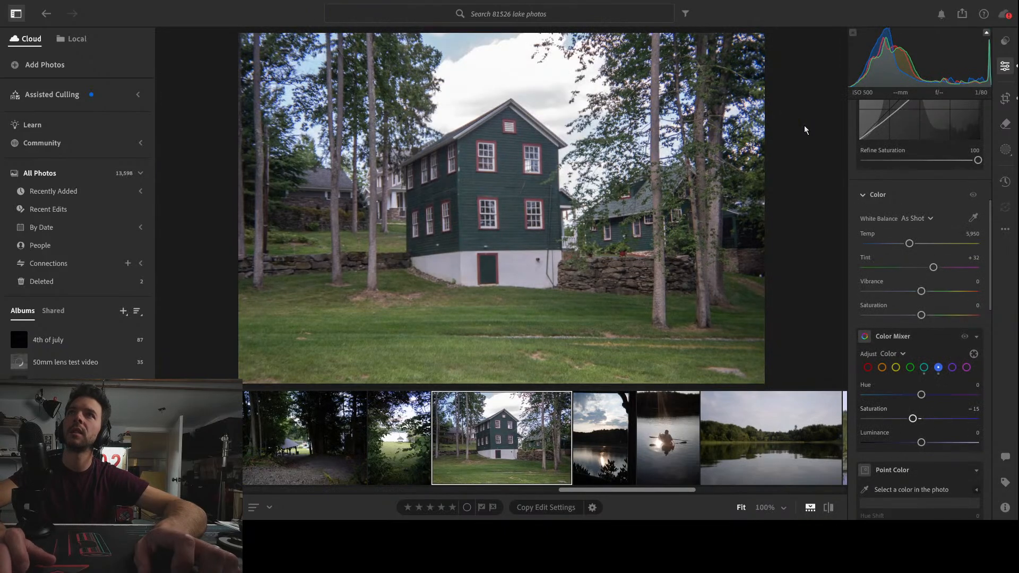
pyautogui.press('\\')
pyautogui.press('\\')
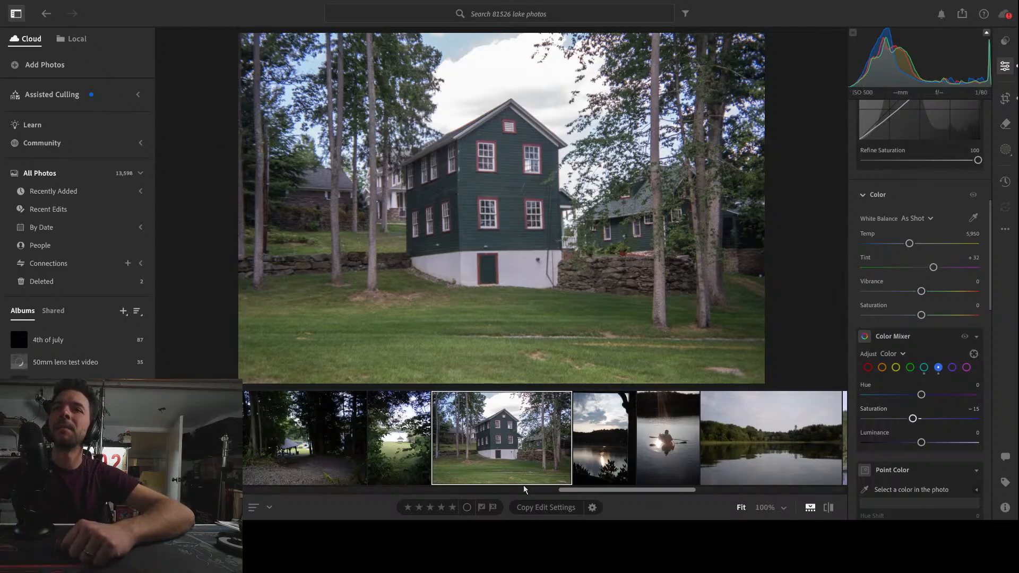
# Open the lake sunset photo and set its Transform Rotate to -0.7 and Scale to 111
pyautogui.click(617, 446)
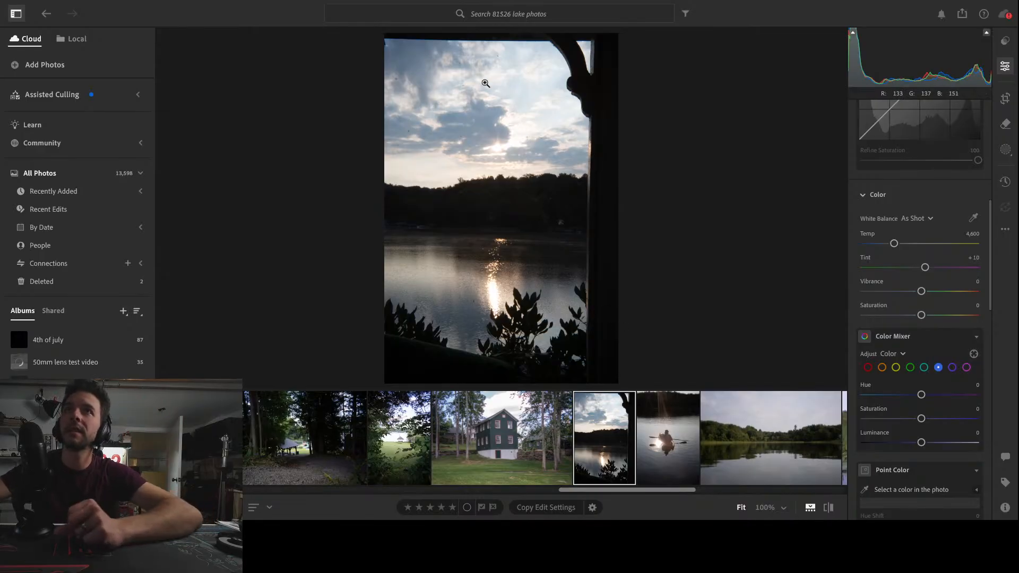
pyautogui.click(1006, 98)
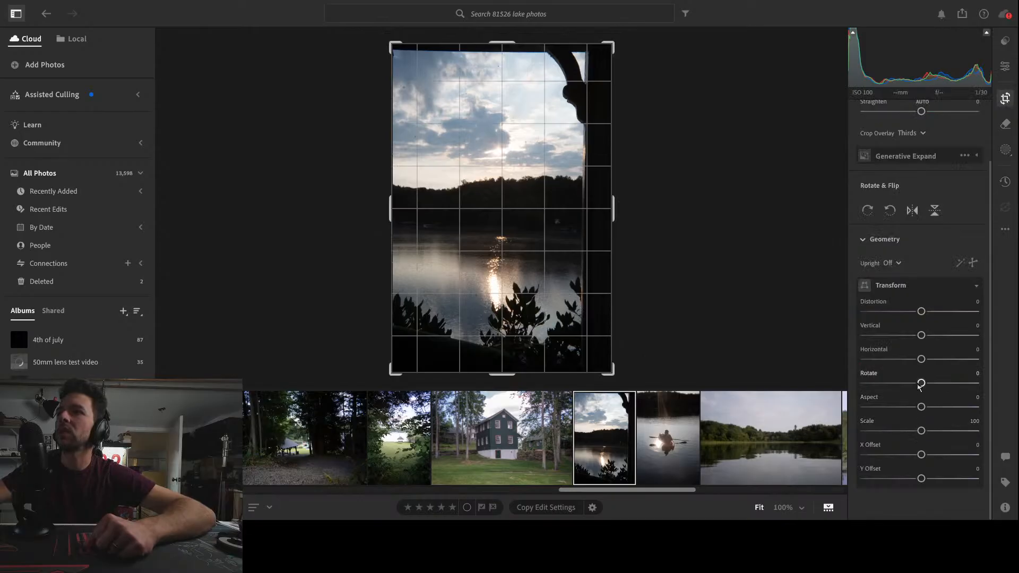
pyautogui.moveTo(922, 387); pyautogui.dragTo(918, 387)
pyautogui.moveTo(921, 431); pyautogui.dragTo(934, 432)
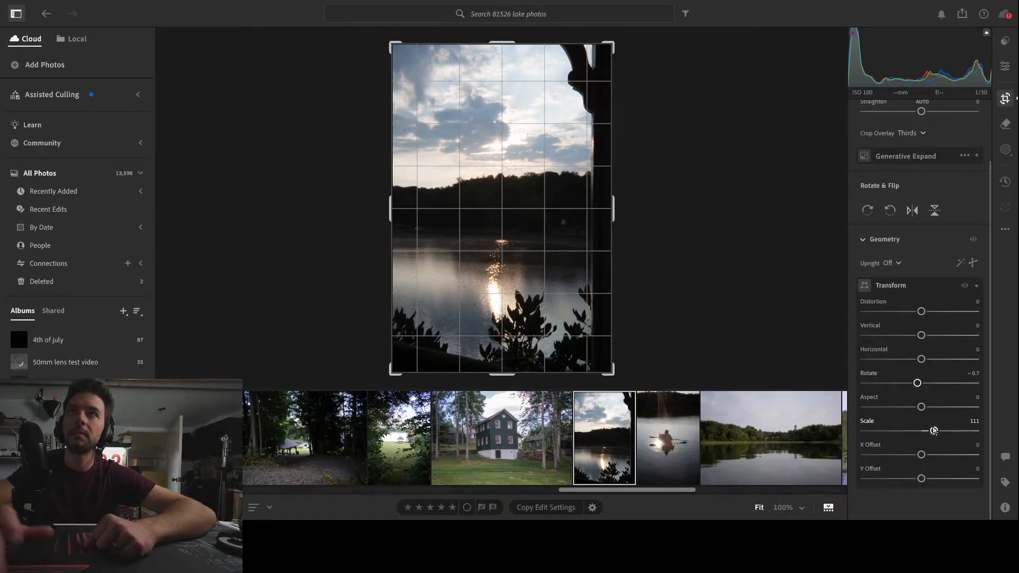
pyautogui.press('Return')
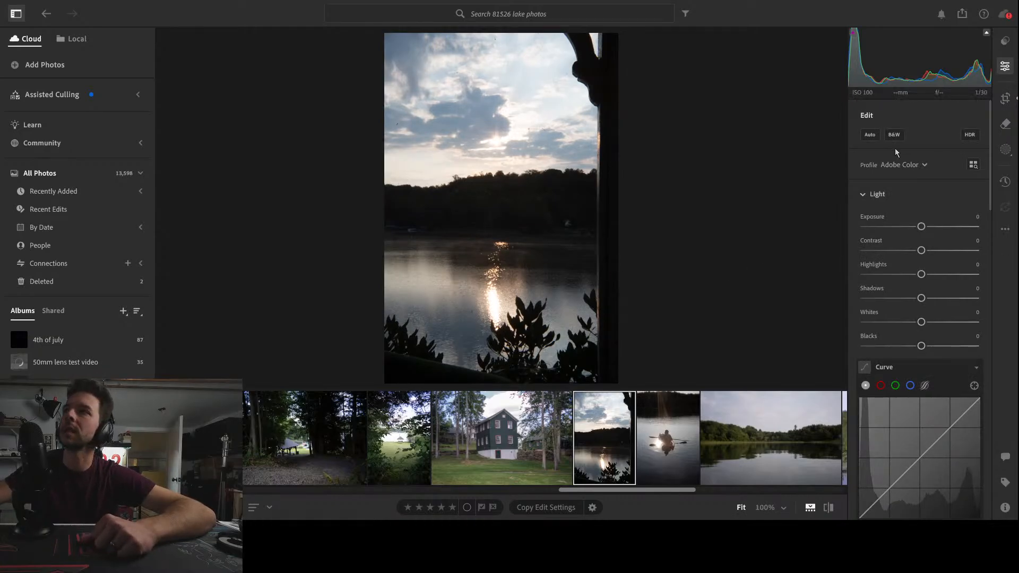
# Straighten the sunset photo's porch post with a Horizontal transform of -12 and Rotate of -1.9
pyautogui.click(1005, 98)
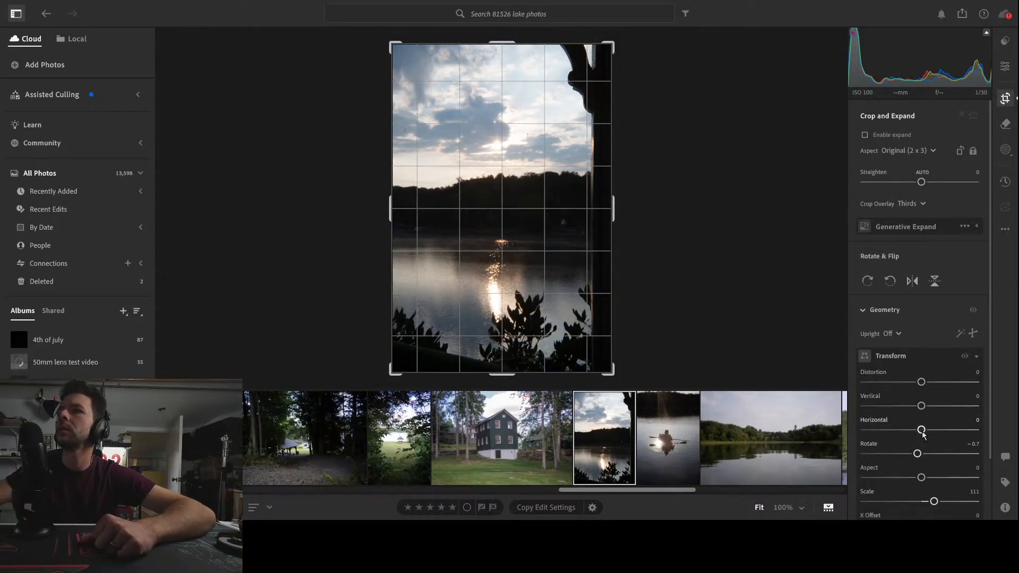
pyautogui.moveTo(922, 431); pyautogui.dragTo(916, 431)
pyautogui.moveTo(907, 433); pyautogui.dragTo(910, 456)
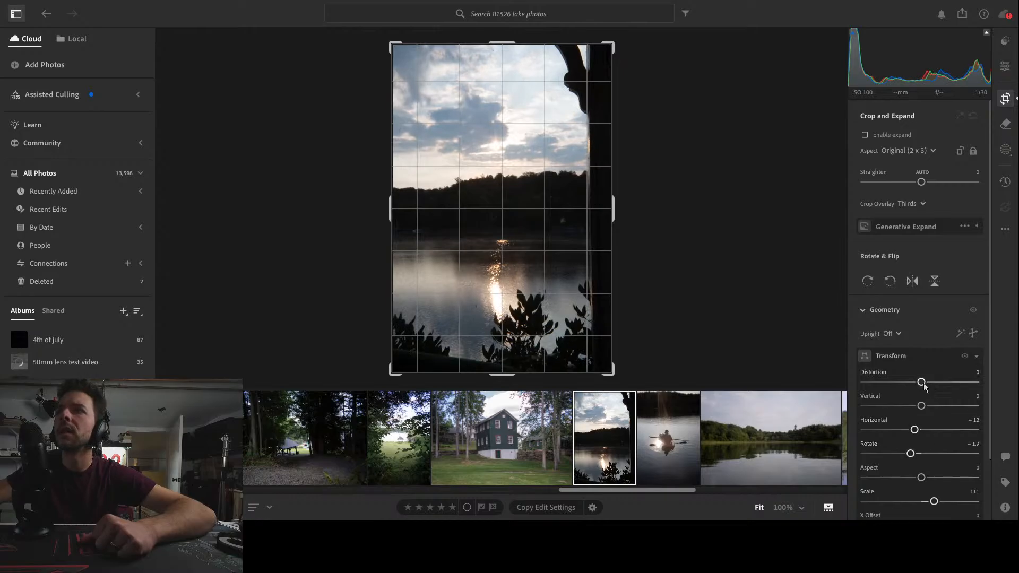
# Set the sunset photo's Vertical transform to -13 and finish the geometry adjustments
pyautogui.moveTo(922, 406); pyautogui.dragTo(915, 411)
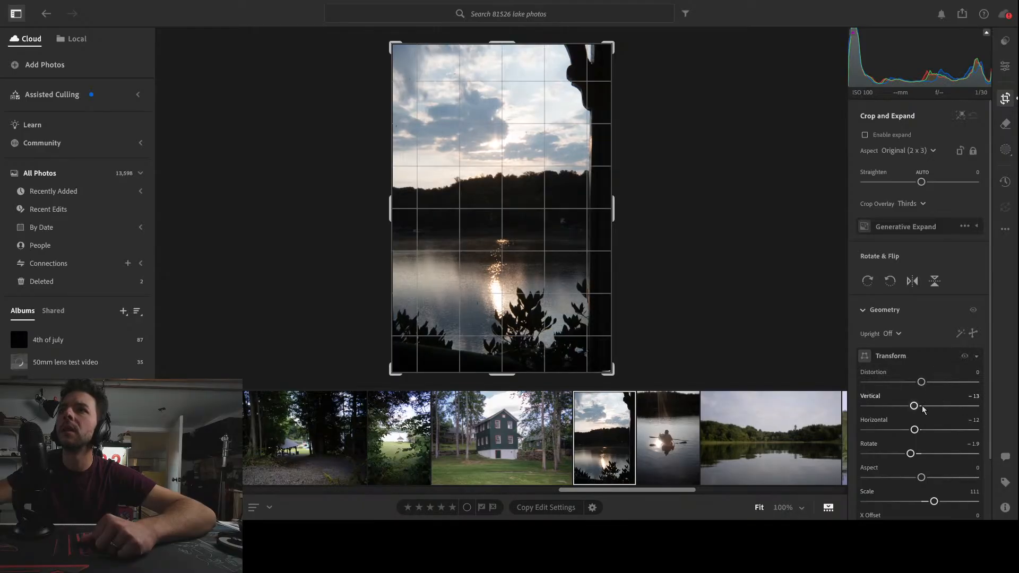
pyautogui.press('e')
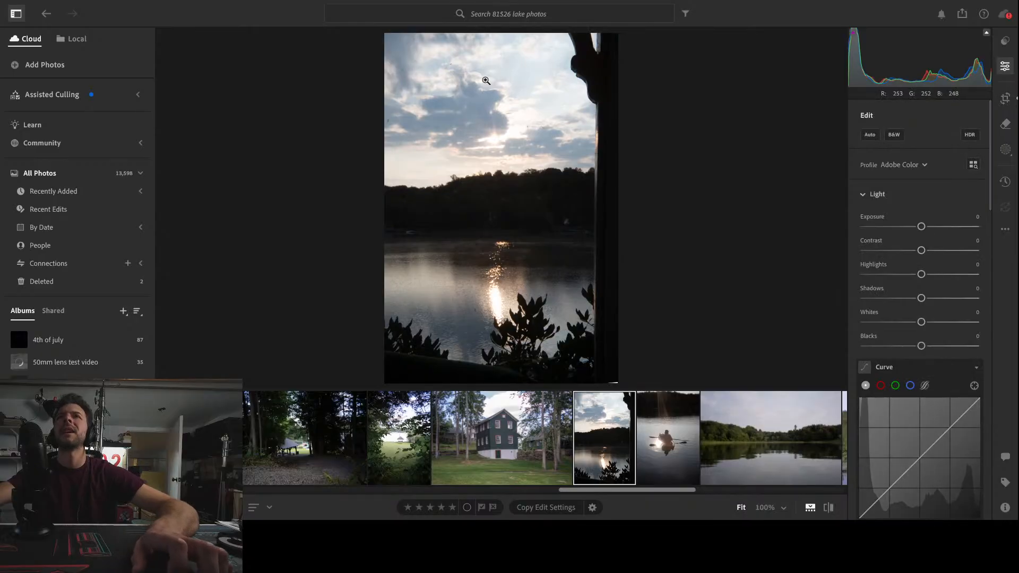
# Open the photo of the kayaker and crop it tighter around the kayak, keeping the 2 x 3 aspect ratio
pyautogui.click(667, 449)
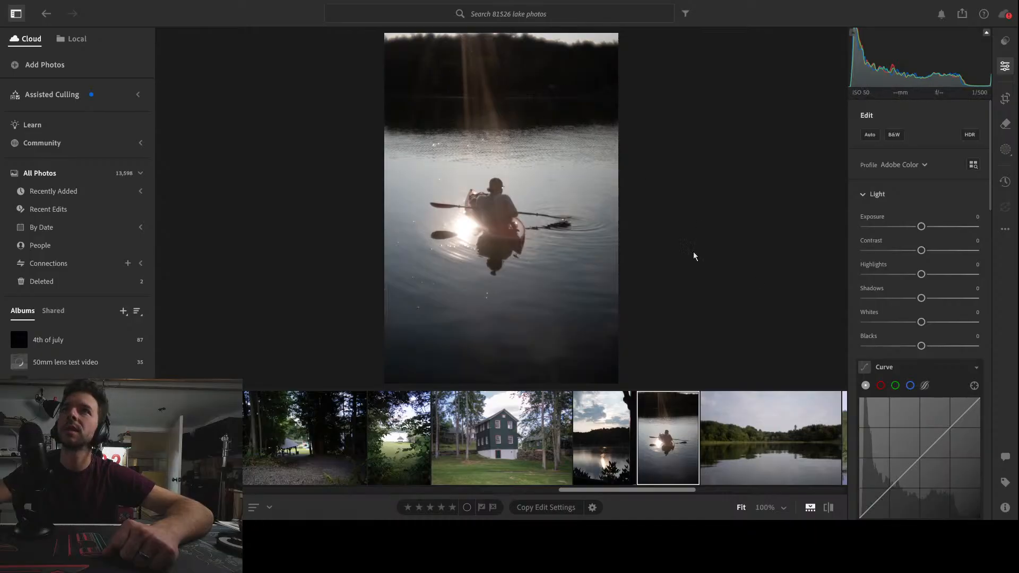
pyautogui.click(1005, 100)
pyautogui.moveTo(613, 374); pyautogui.dragTo(602, 356)
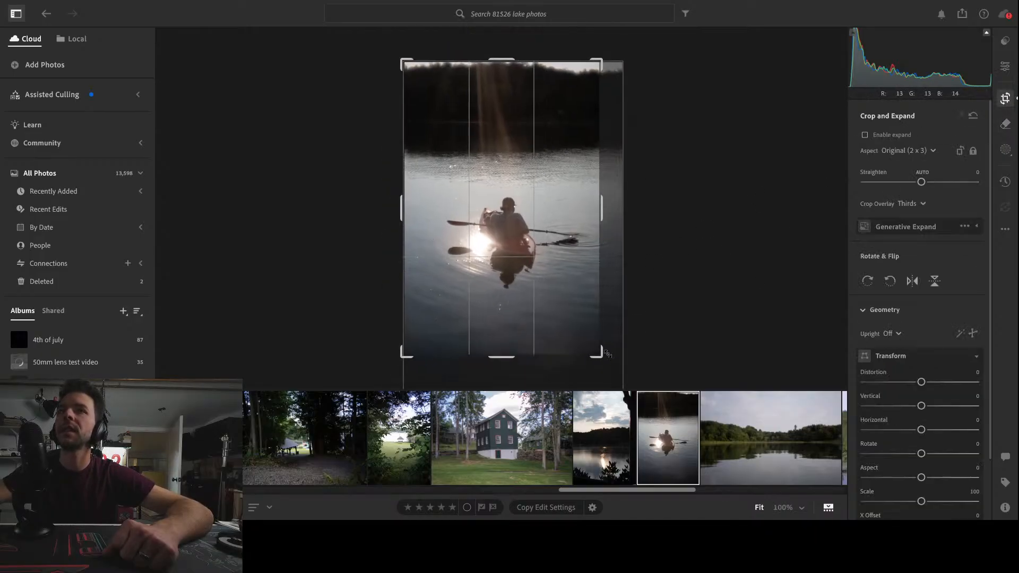
pyautogui.moveTo(408, 61); pyautogui.dragTo(413, 70)
pyautogui.press('Return')
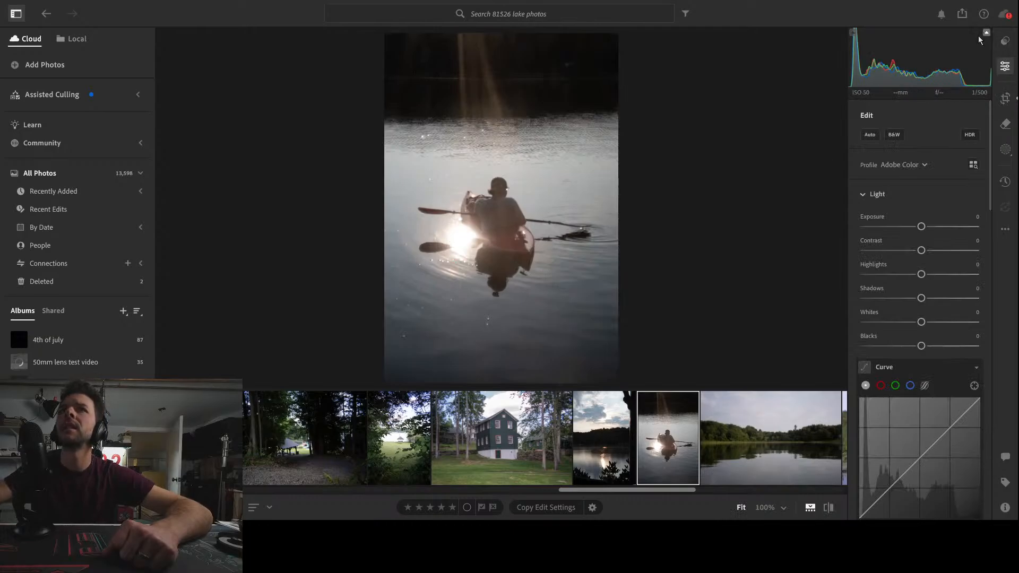
# Try Highlights at -100 on the kayak photo, reset the value, and briefly view the neighbouring lake landscape photo
pyautogui.moveTo(922, 274); pyautogui.dragTo(852, 284)
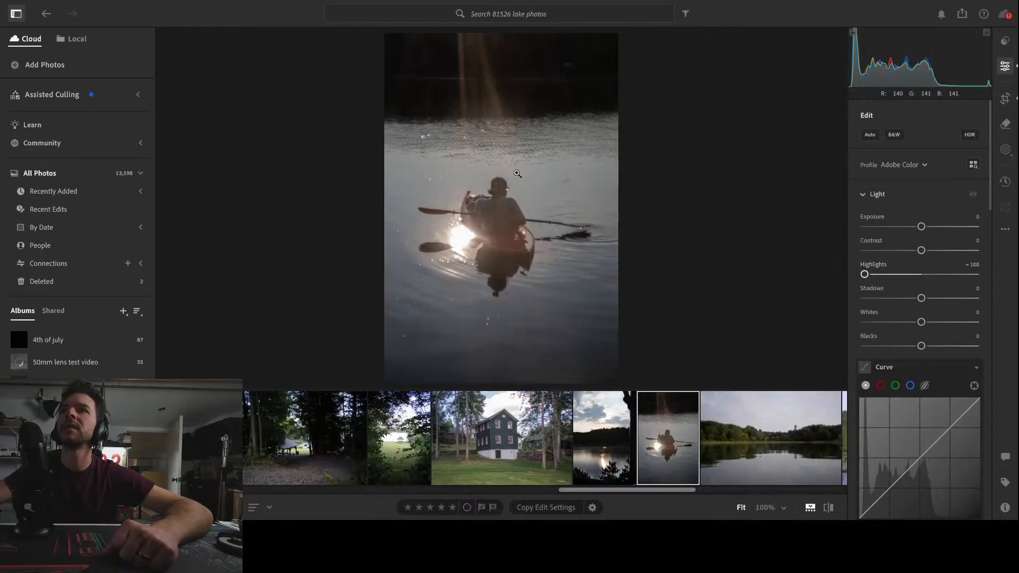
pyautogui.doubleClick(873, 264)
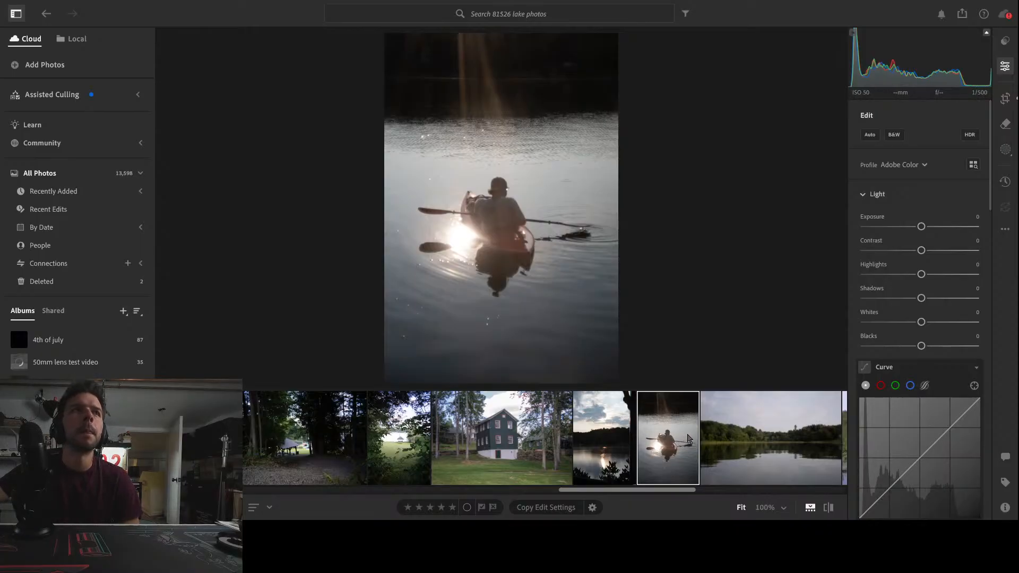
pyautogui.click(784, 451)
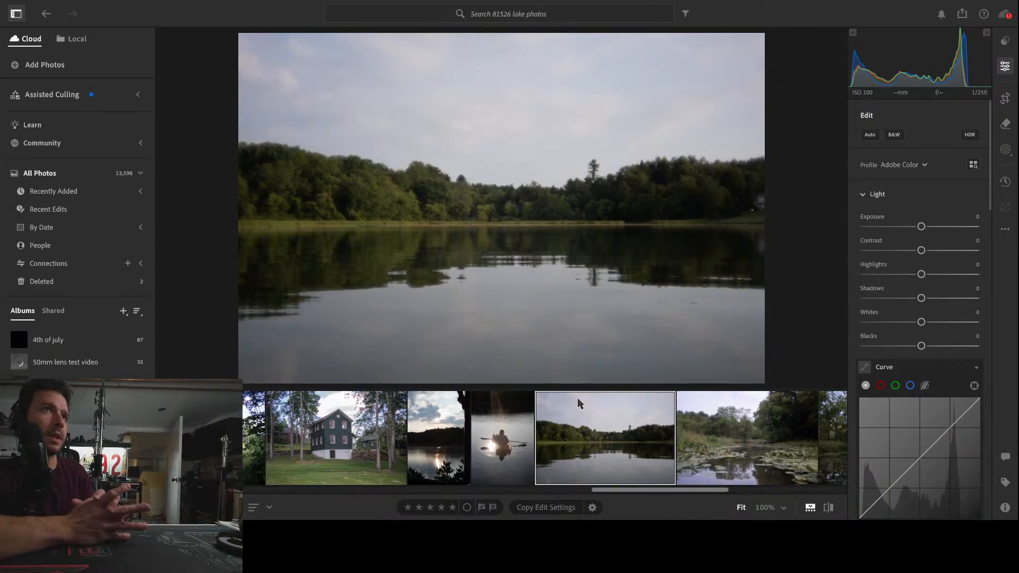
pyautogui.click(498, 415)
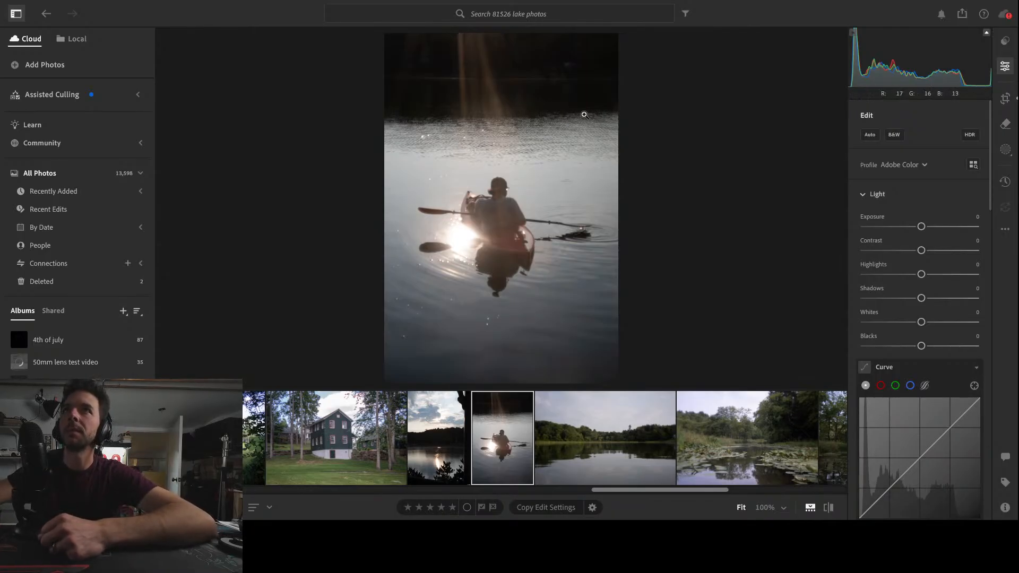
# Set the kayak photo's Transform Rotate to -1.0 to level the far shoreline
pyautogui.click(1005, 98)
pyautogui.click(922, 406)
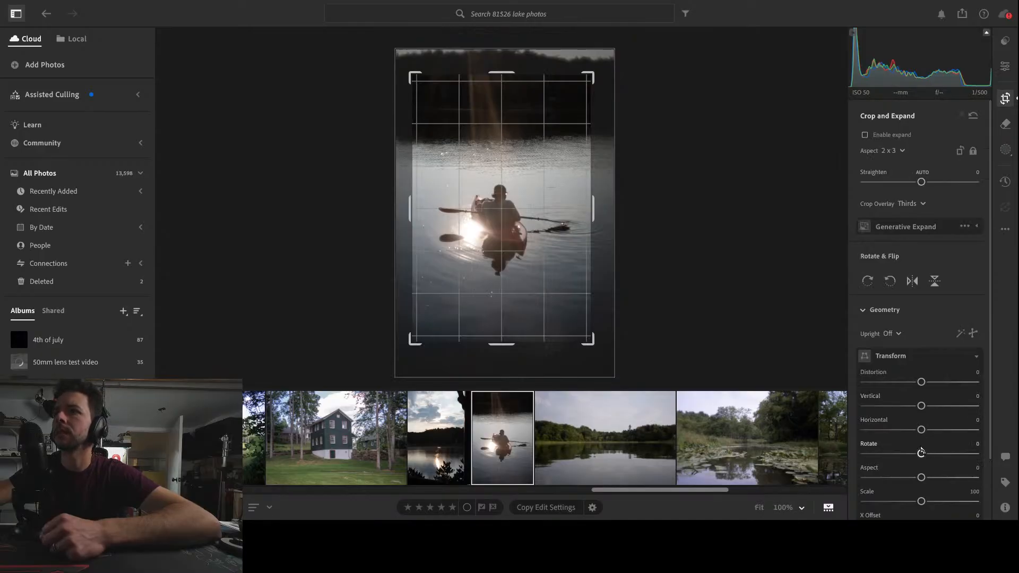
pyautogui.scroll(-1, 922, 457)
pyautogui.moveTo(921, 431); pyautogui.dragTo(915, 432)
pyautogui.press('e')
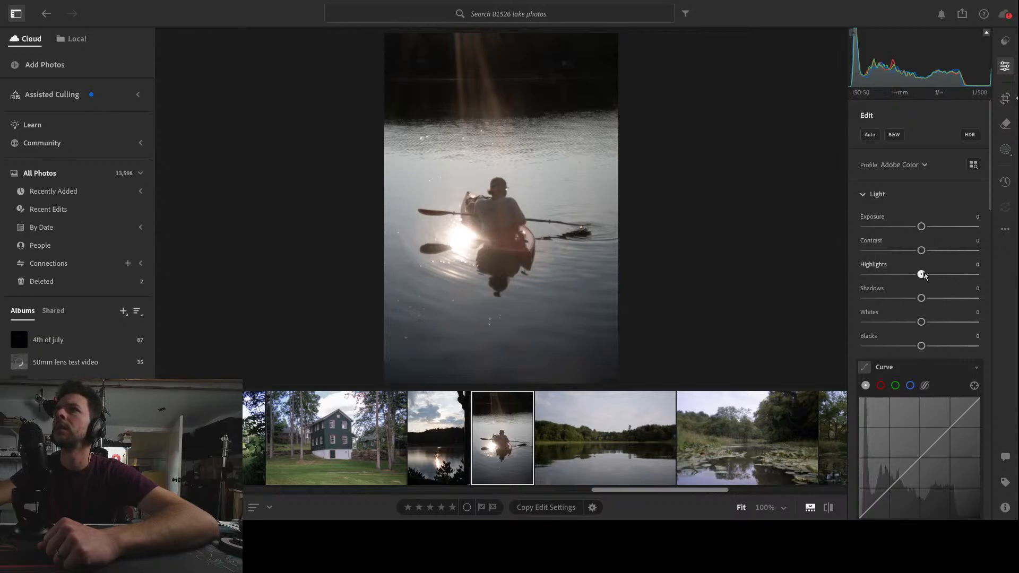
# Lower the kayak photo's Highlights to -69 and shape a gentle S-curve with raised highlights and slightly lowered shadows
pyautogui.moveTo(924, 275); pyautogui.dragTo(885, 277)
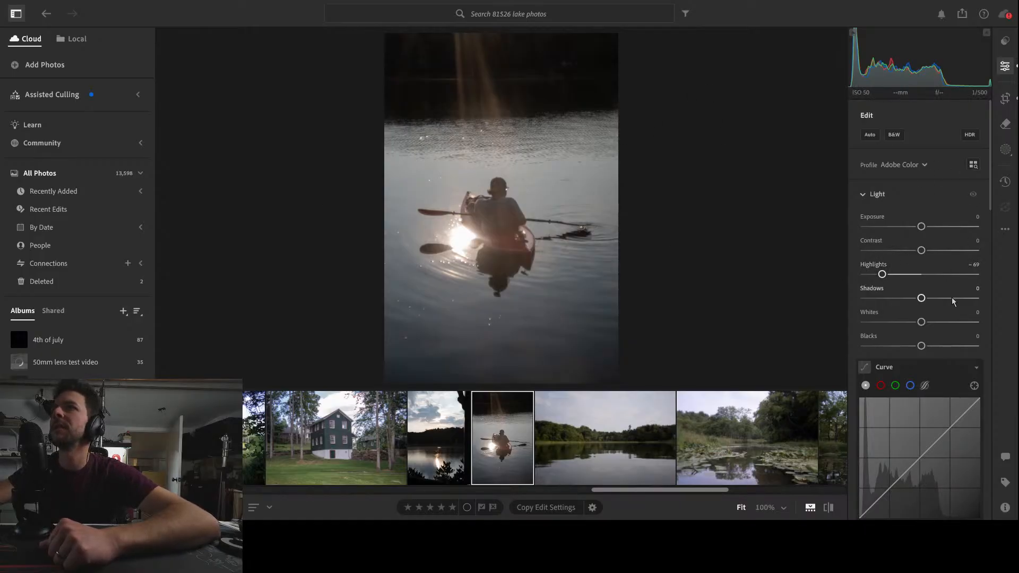
pyautogui.scroll(-3, 958, 329)
pyautogui.moveTo(950, 362); pyautogui.dragTo(950, 357)
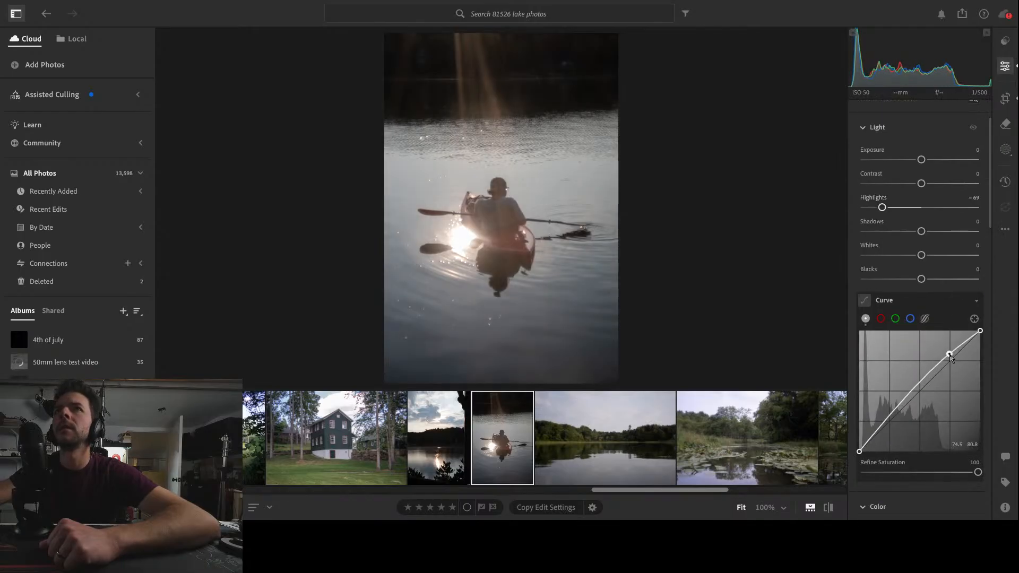
pyautogui.moveTo(892, 420); pyautogui.dragTo(892, 426)
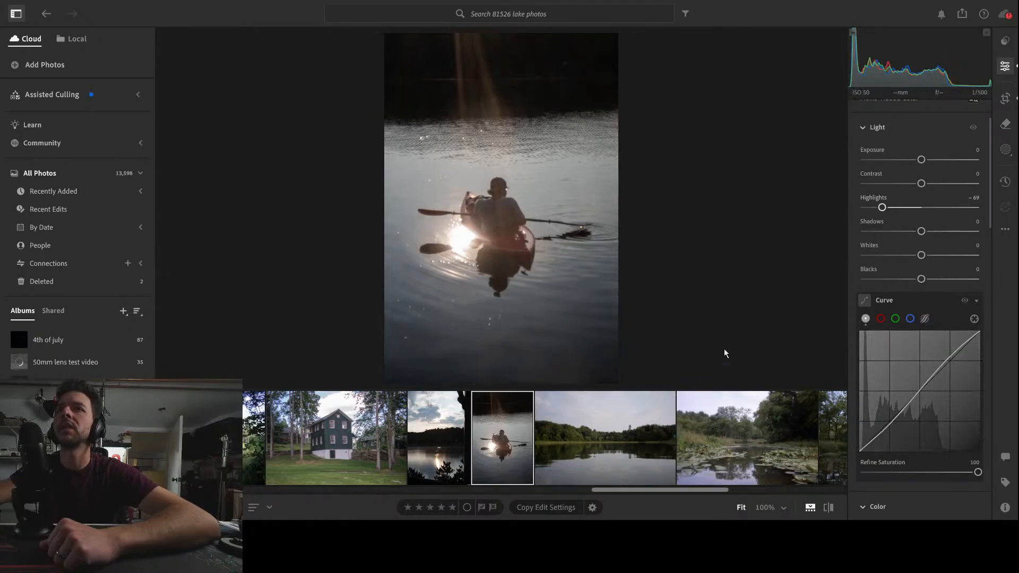
pyautogui.scroll(-5, 944, 341)
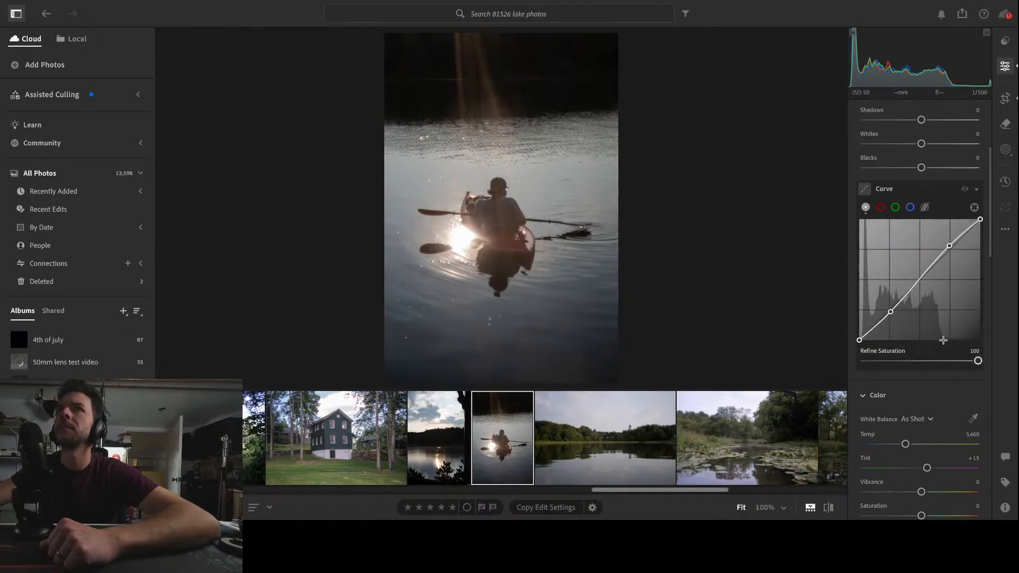
# Widen the kayak photo's crop to almost the full frame, trimming only the blank slivers along its edges
pyautogui.click(1005, 99)
pyautogui.moveTo(410, 74); pyautogui.dragTo(396, 52)
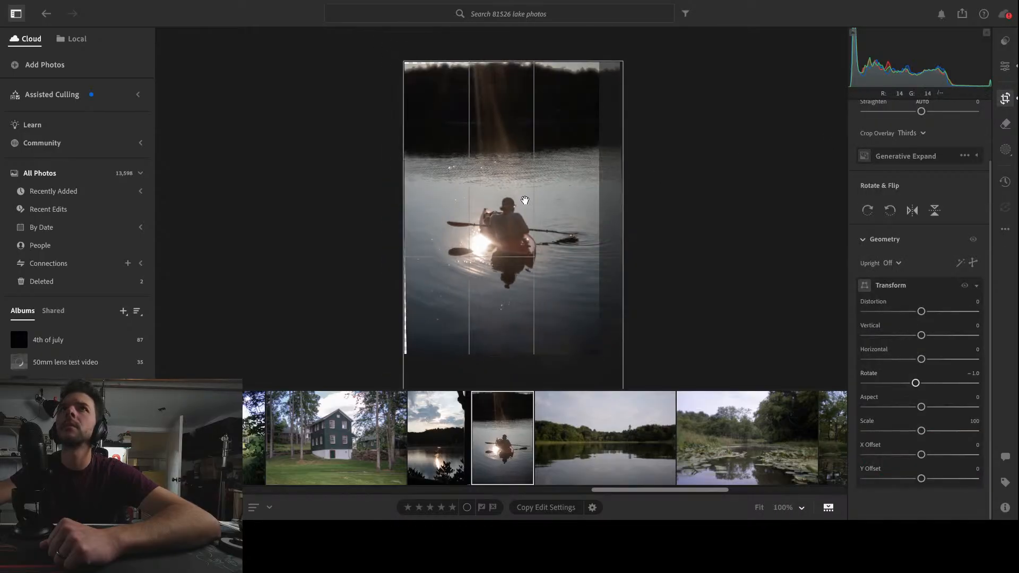
pyautogui.moveTo(603, 357); pyautogui.dragTo(628, 383)
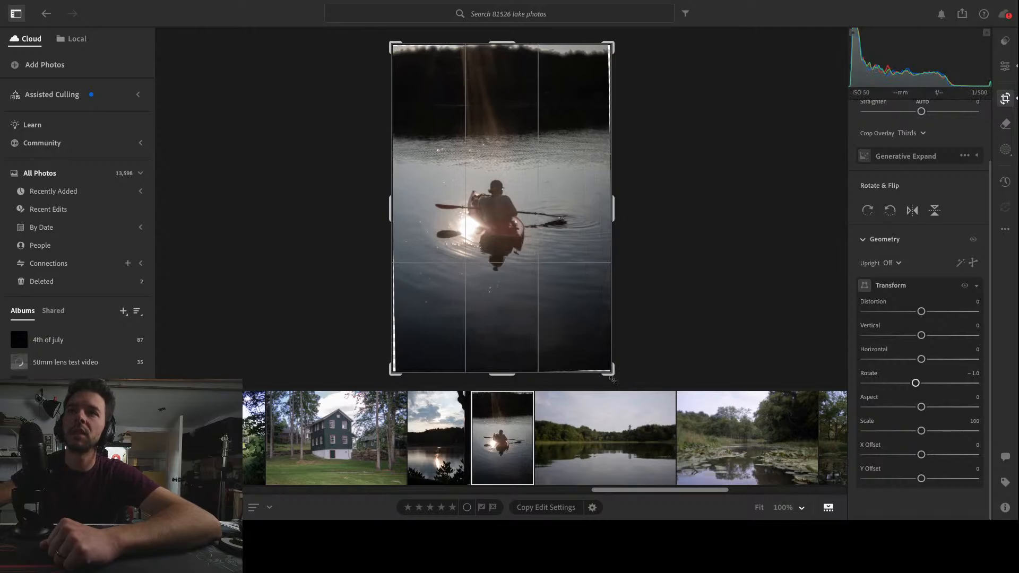
pyautogui.moveTo(619, 377); pyautogui.dragTo(617, 374)
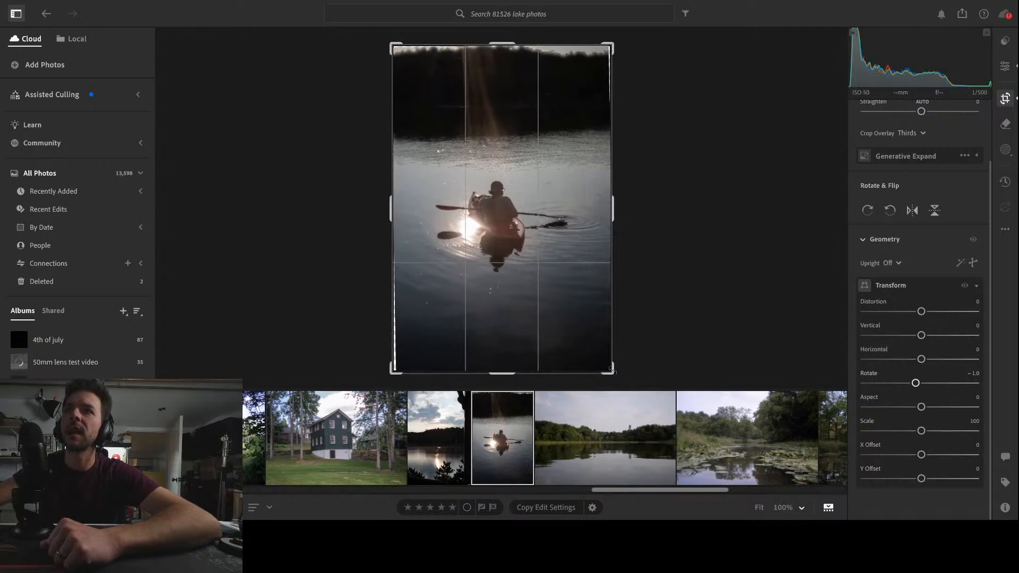
pyautogui.moveTo(394, 46); pyautogui.dragTo(398, 50)
pyautogui.moveTo(517, 97); pyautogui.dragTo(517, 101)
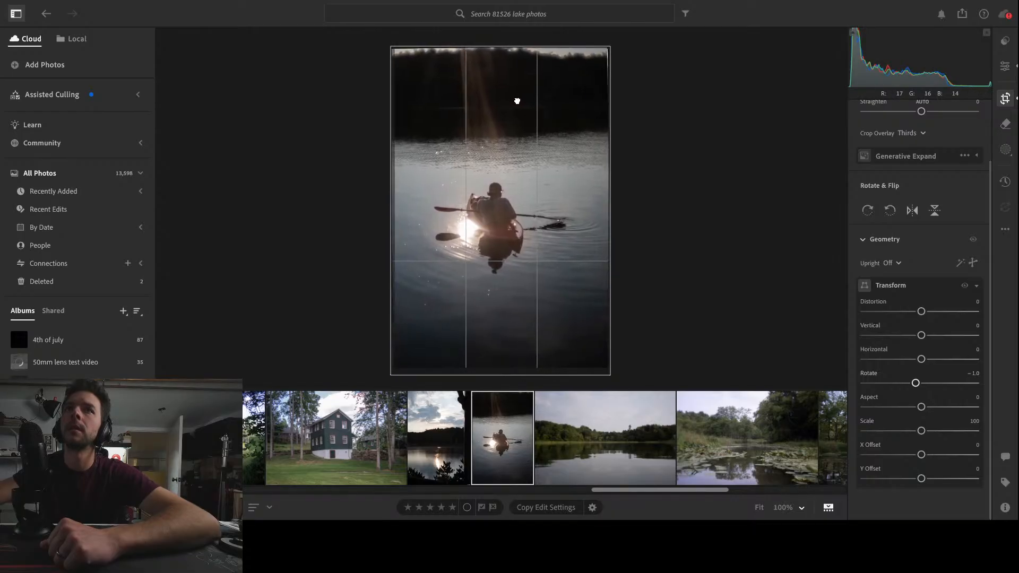
pyautogui.press('e')
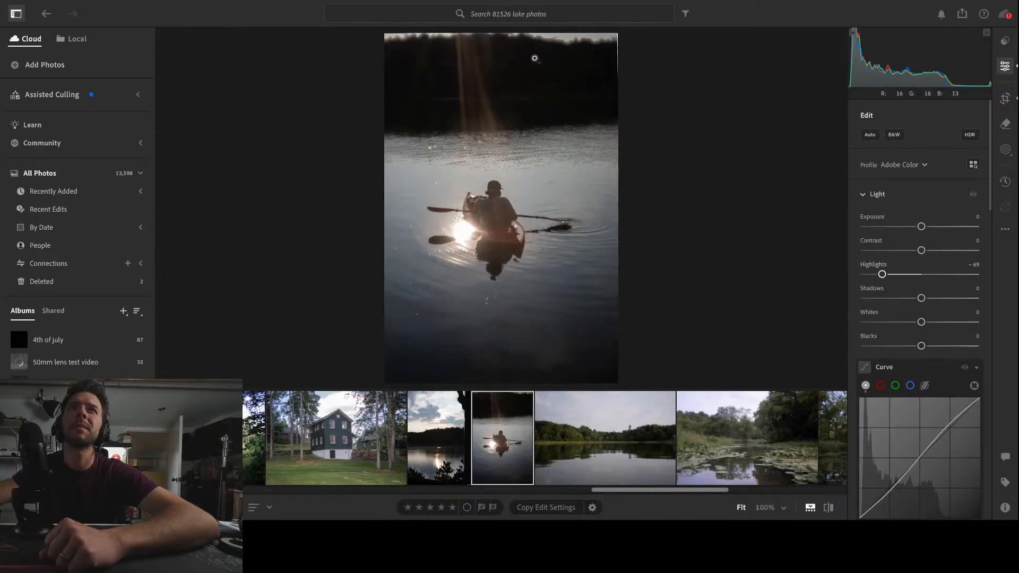
# Reset the kayak photo's Transform Rotate to 0 and check the sky and treeline area
pyautogui.click(1005, 98)
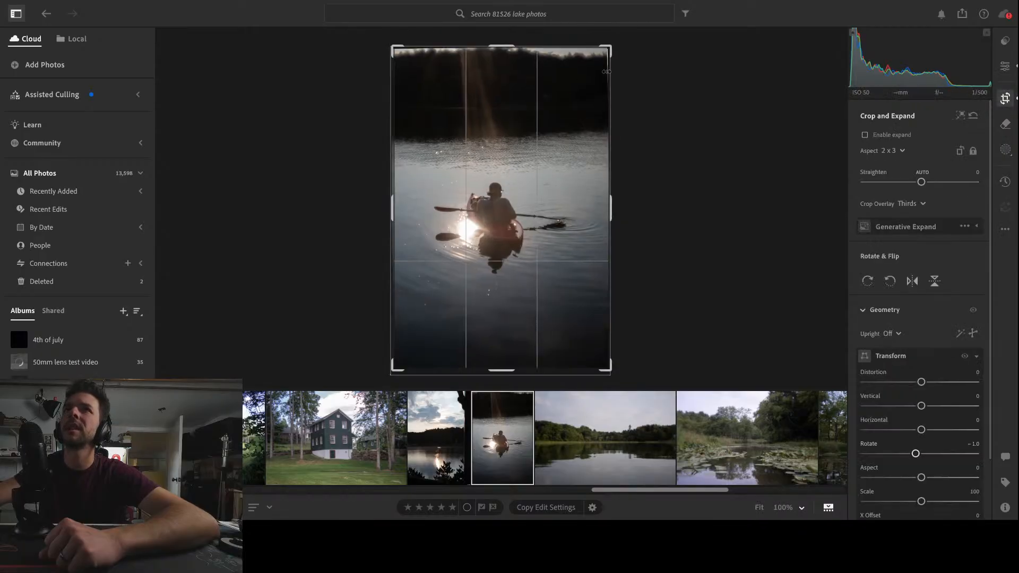
pyautogui.doubleClick(916, 454)
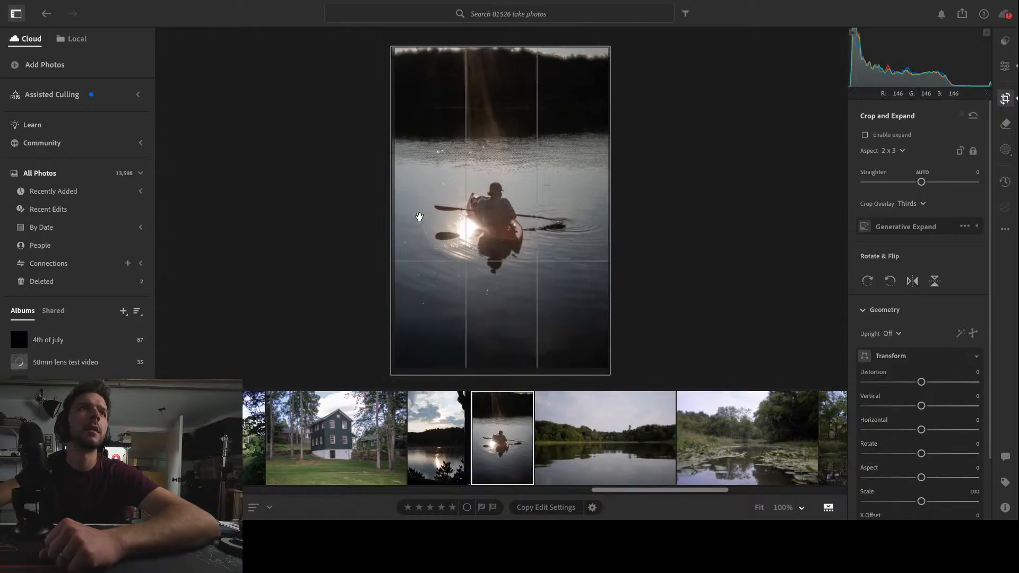
pyautogui.press('Return')
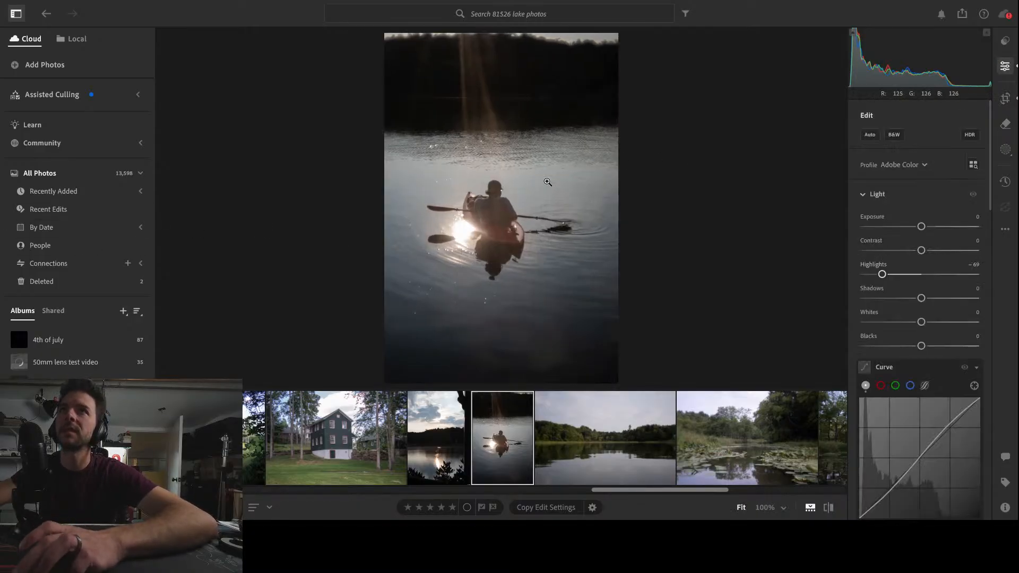
pyautogui.click(576, 40)
pyautogui.click(480, 71)
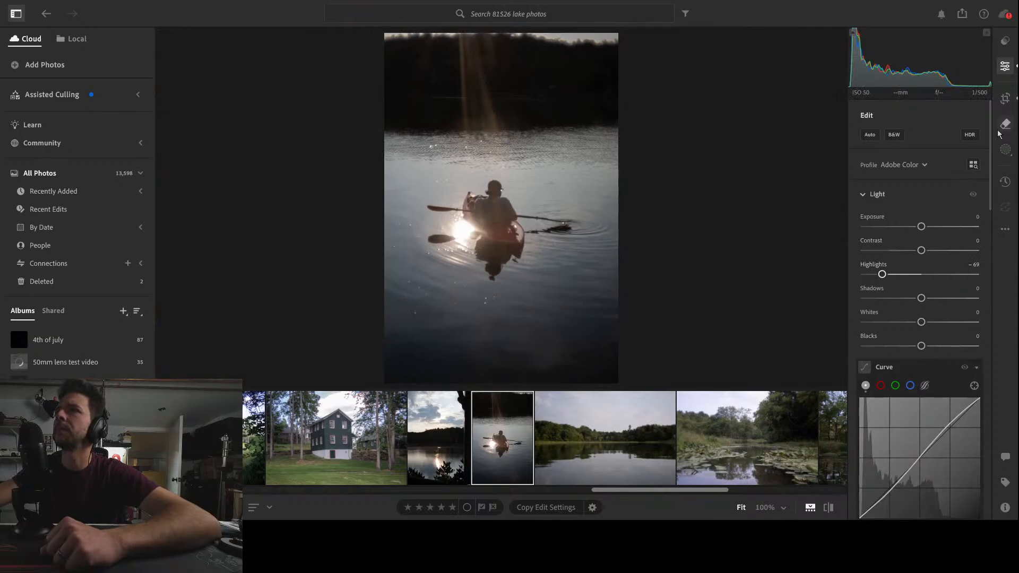
# Try a small radial gradient mask where the light rays enter above the treeline, and delete it
pyautogui.click(1007, 150)
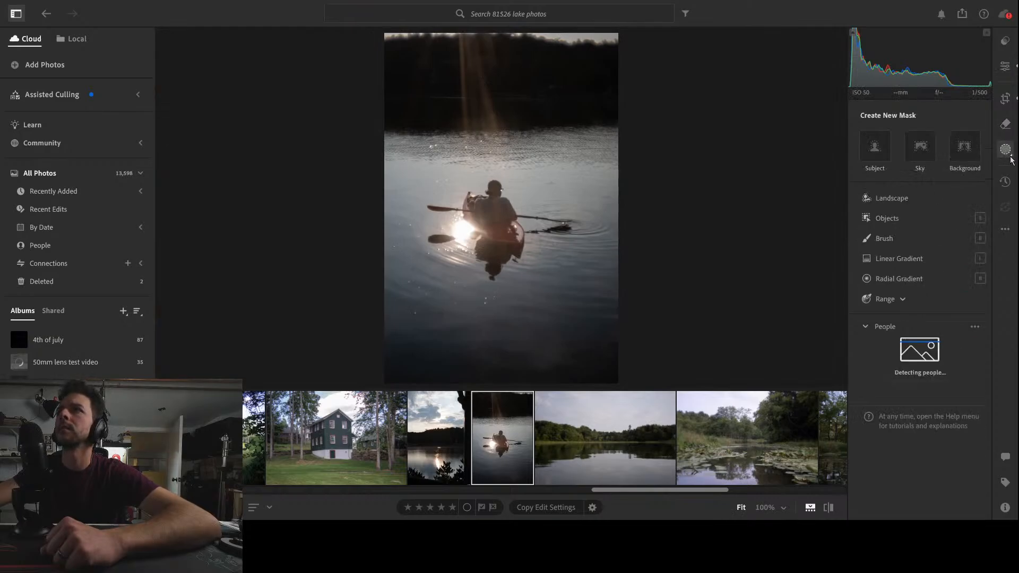
pyautogui.click(914, 285)
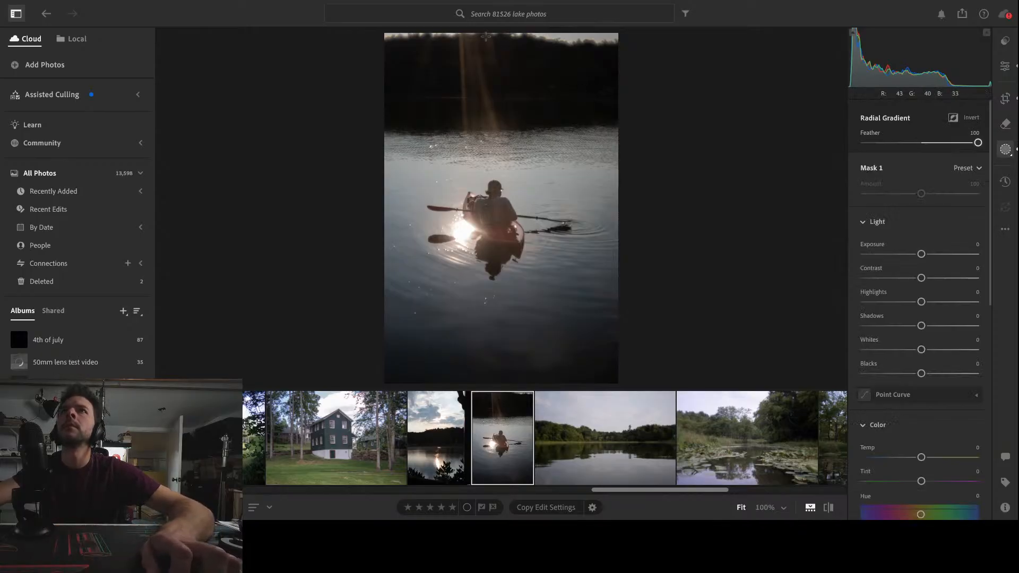
pyautogui.moveTo(486, 36); pyautogui.dragTo(516, 64)
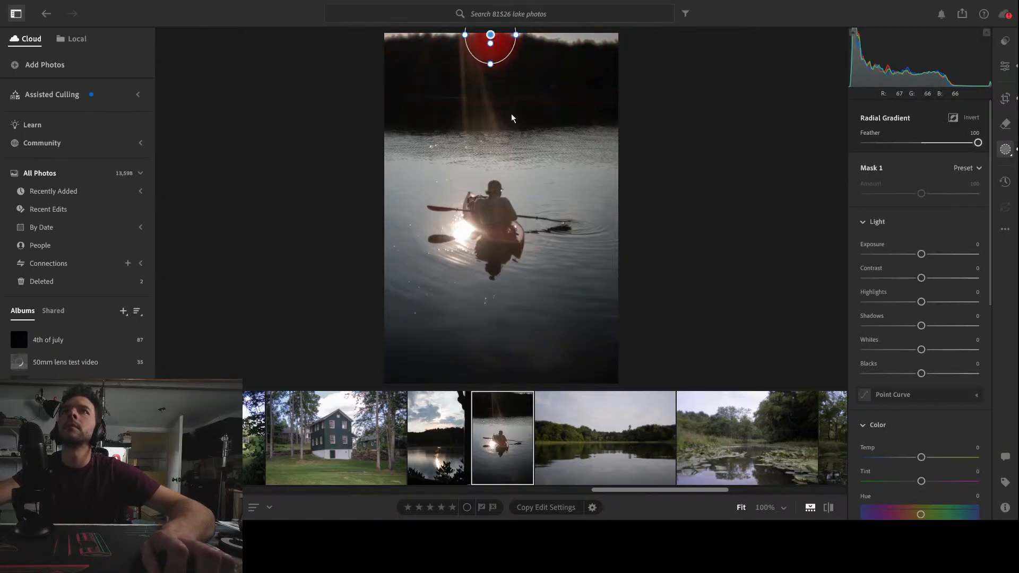
pyautogui.click(505, 167)
pyautogui.click(505, 166)
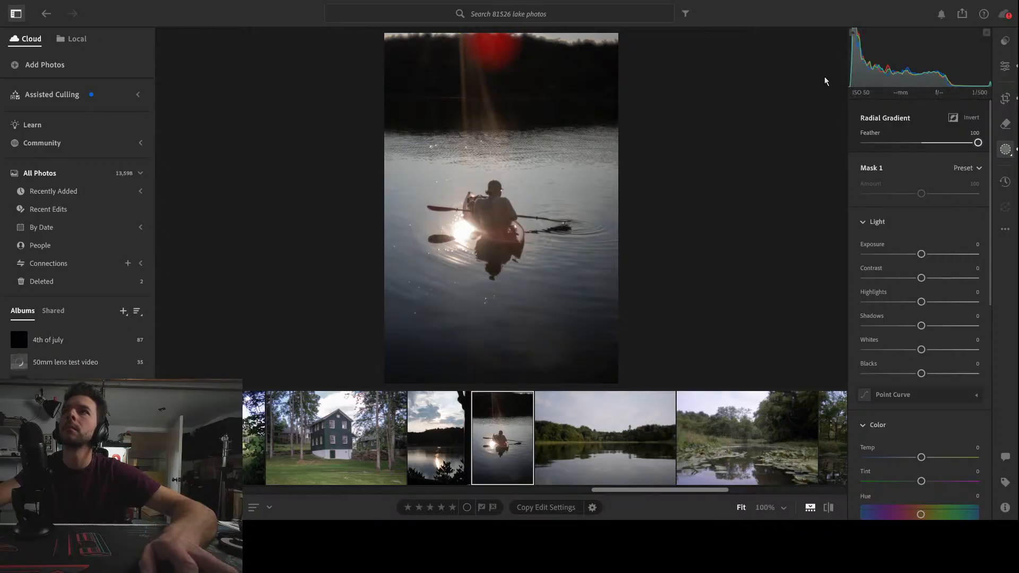
pyautogui.press('Delete')
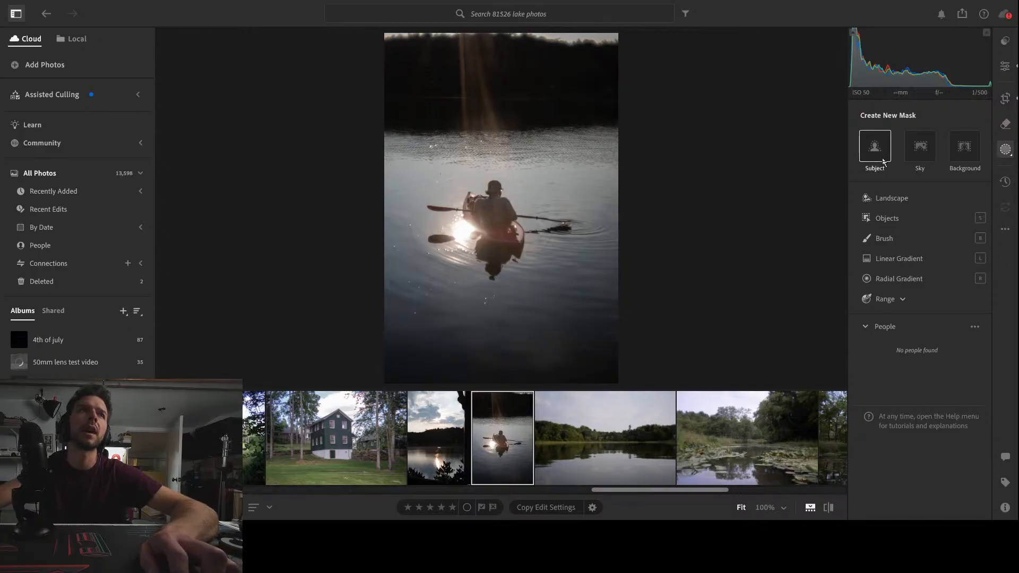
# Tighten the kayak photo's crop again and reposition it to exclude the bright sky above the treeline
pyautogui.click(1006, 98)
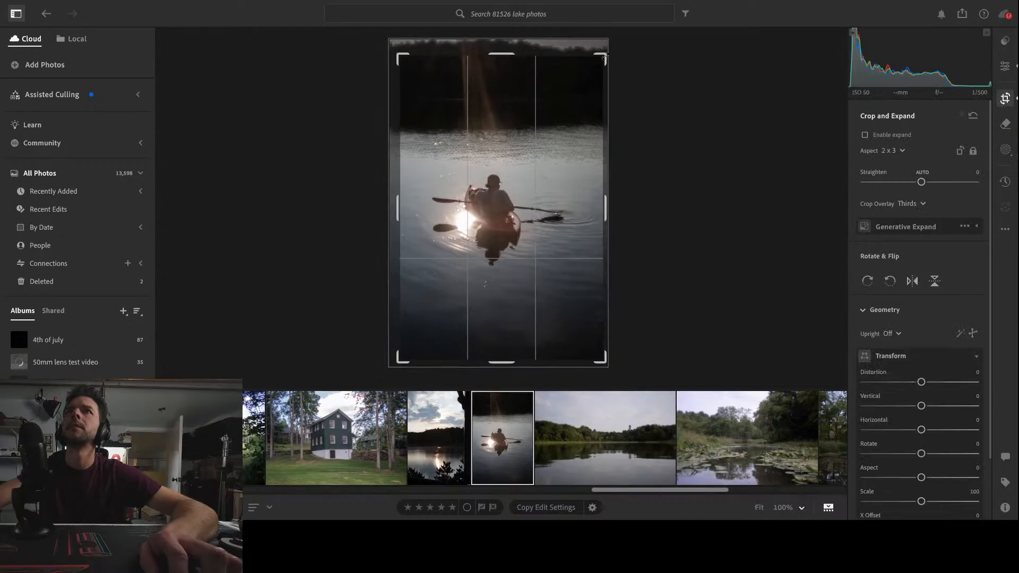
pyautogui.moveTo(606, 53); pyautogui.dragTo(605, 55)
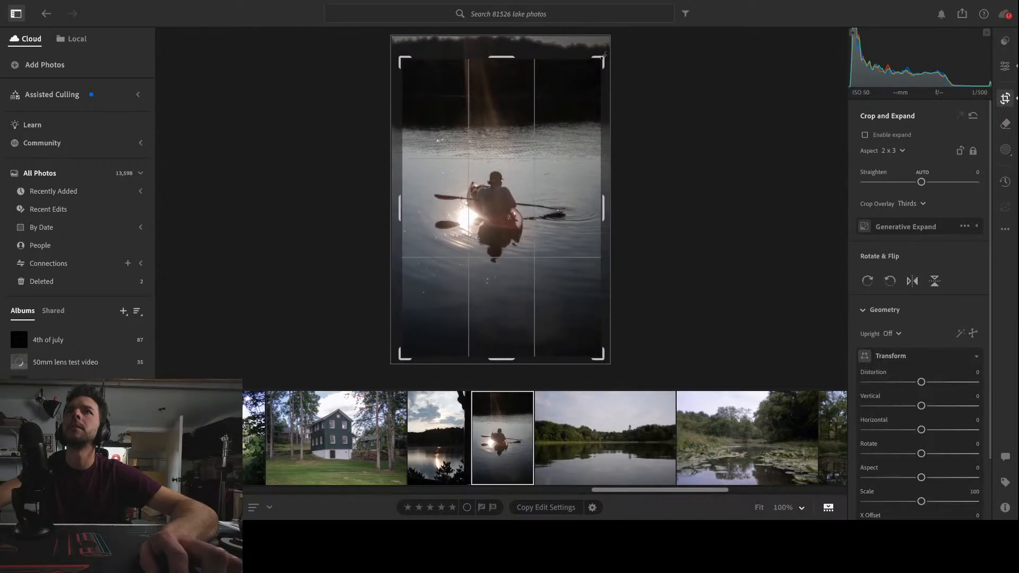
pyautogui.moveTo(504, 361); pyautogui.dragTo(505, 354)
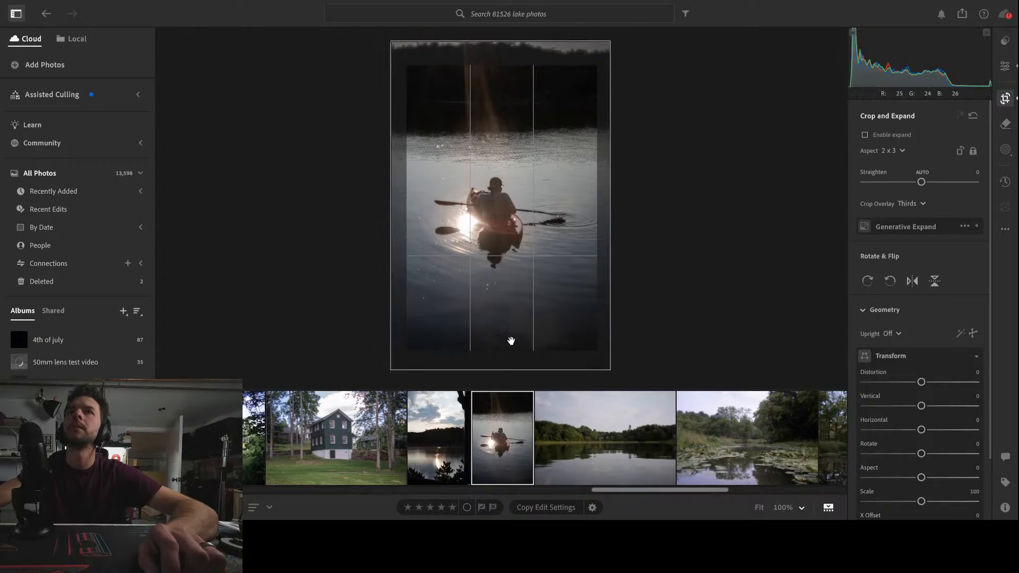
pyautogui.press('e')
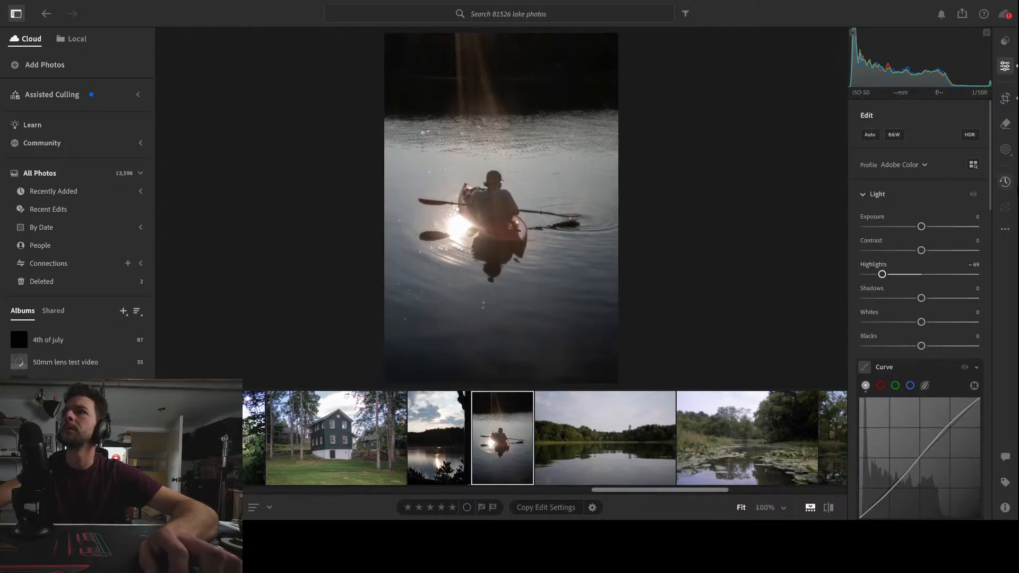
# Rotate the newly cropped kayak photo by -1.0 in the Transform settings
pyautogui.click(1006, 98)
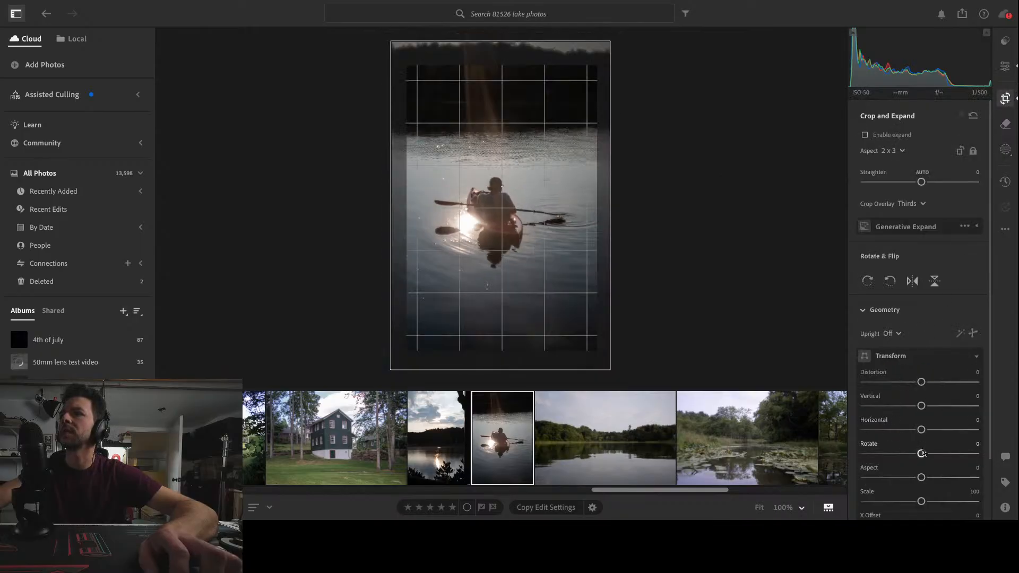
pyautogui.moveTo(922, 453); pyautogui.dragTo(920, 455)
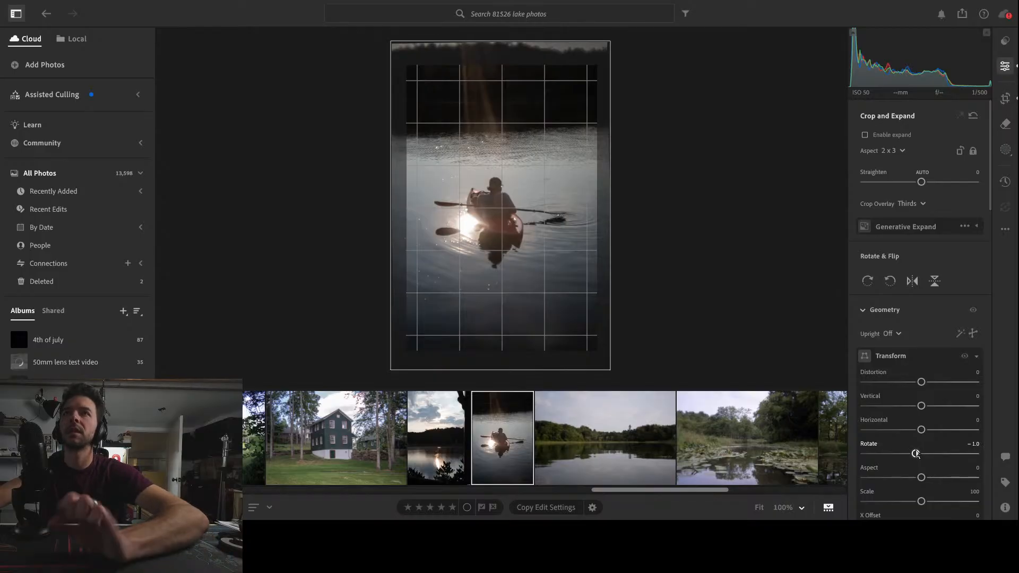
# Return to the kayak photo's edit settings and set Dehaze to -50
pyautogui.press('e')
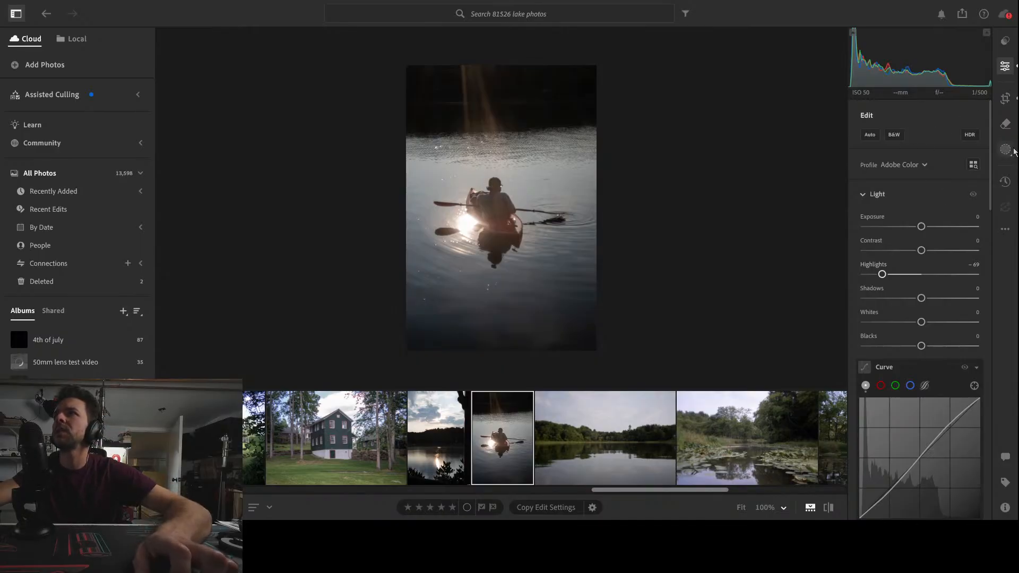
pyautogui.scroll(-10, 939, 296)
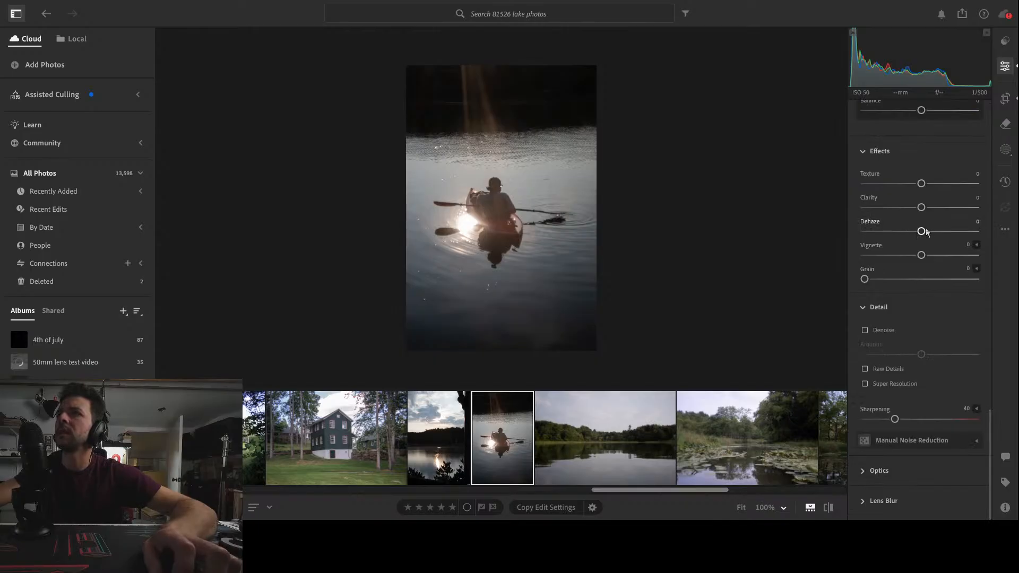
pyautogui.moveTo(926, 230); pyautogui.dragTo(895, 238)
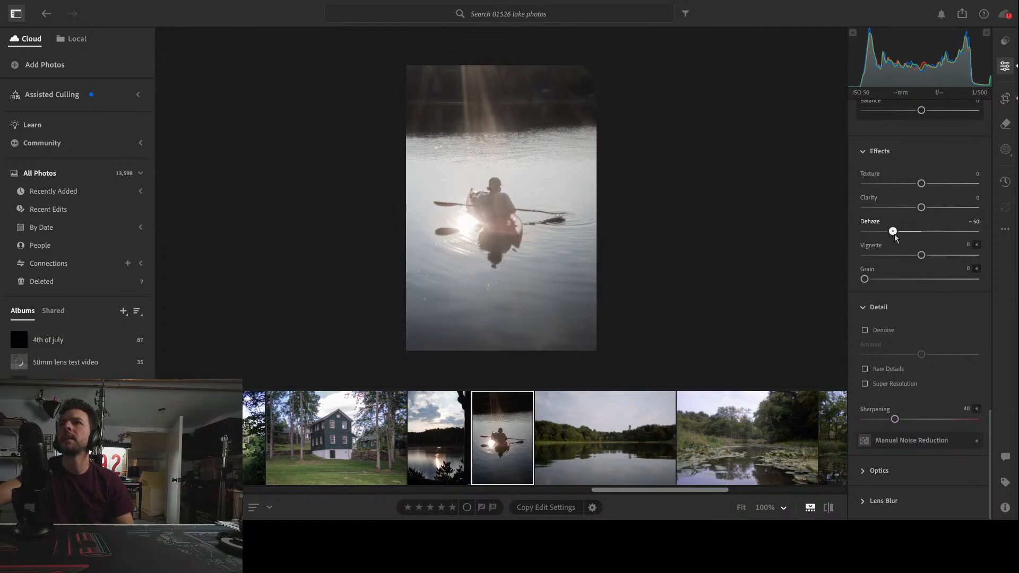
pyautogui.moveTo(896, 237)
pyautogui.mouseDown()
pyautogui.moveTo(909, 236)
pyautogui.moveTo(884, 237)
pyautogui.moveTo(895, 240)
pyautogui.mouseUp()
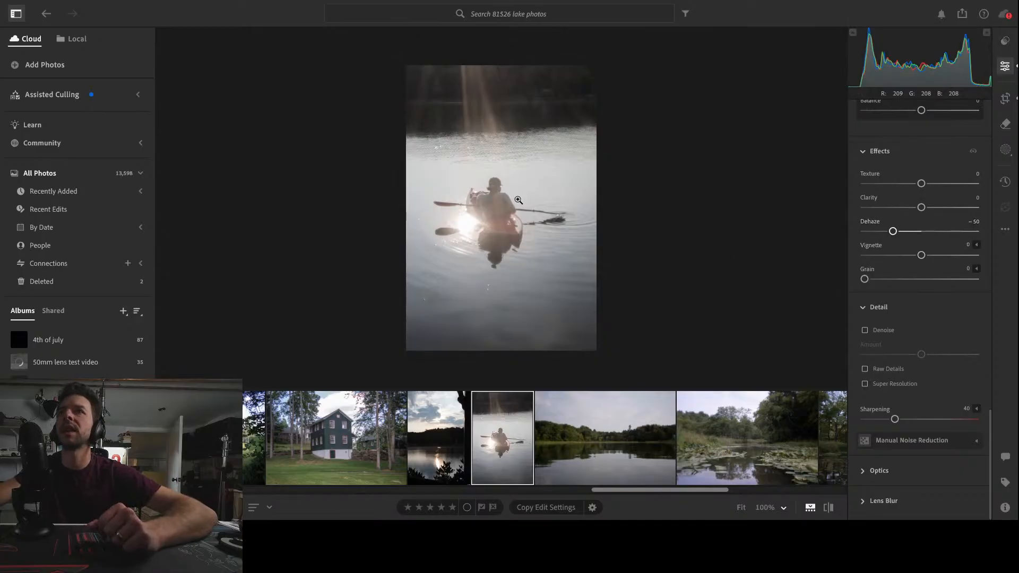
# Add a slightly lowered highlight point and a shadow point to the kayak photo's tone curve
pyautogui.scroll(15, 979, 462)
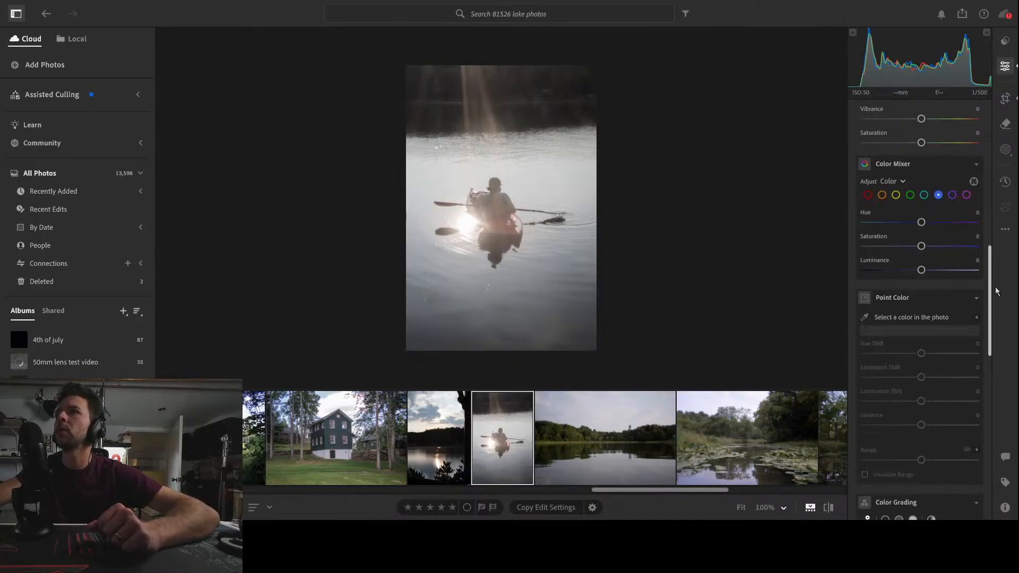
pyautogui.moveTo(952, 239); pyautogui.dragTo(954, 241)
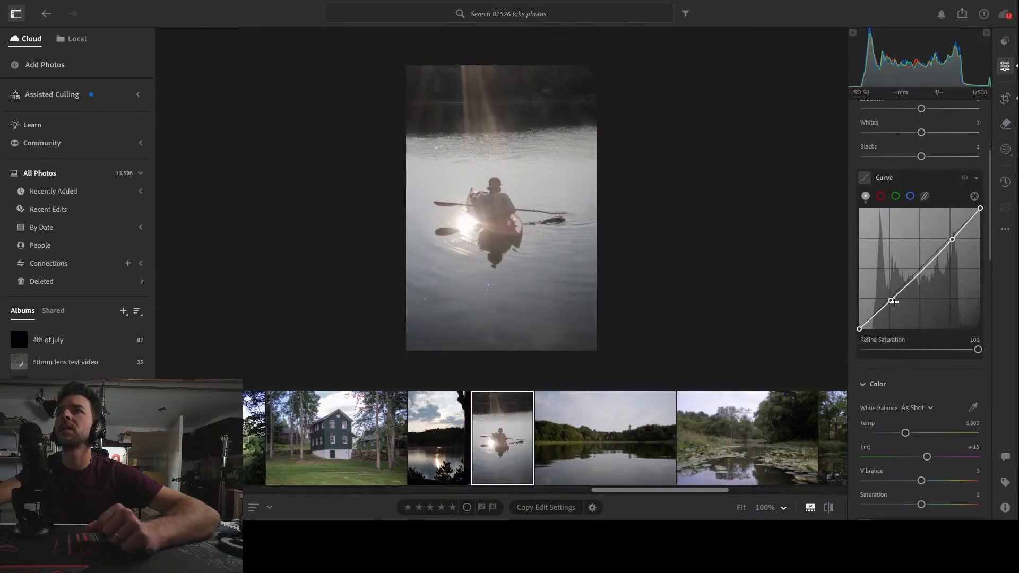
pyautogui.moveTo(891, 302); pyautogui.dragTo(893, 301)
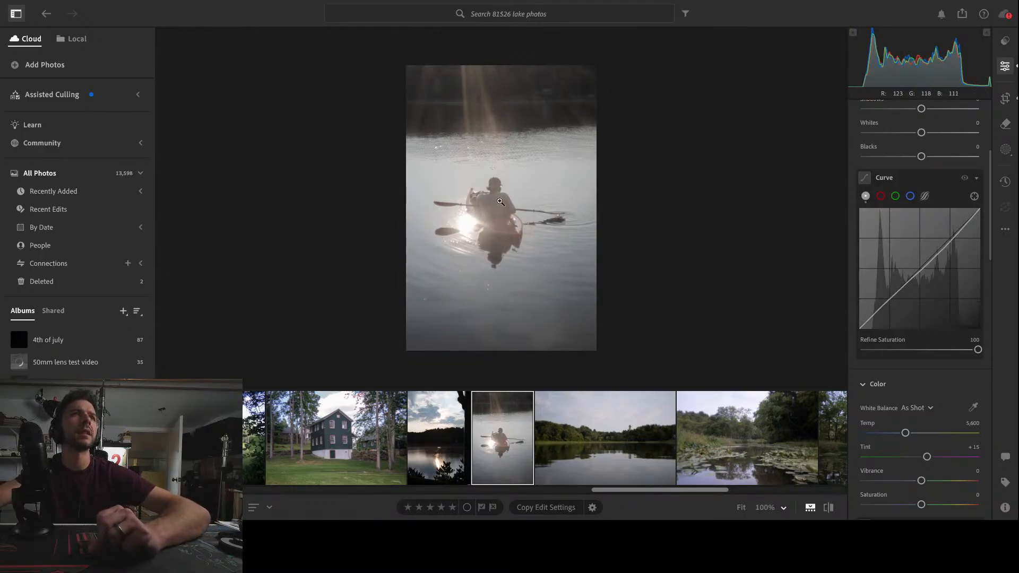
# Set the kayak photo's Contrast to +36 and Highlights to -61, checking the sun reflection up close
pyautogui.scroll(5, 945, 195)
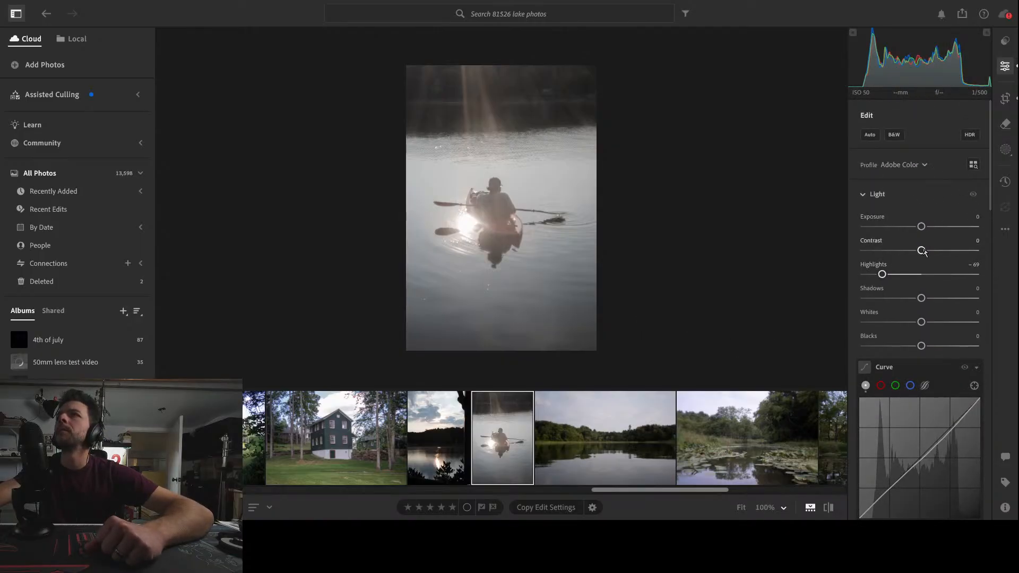
pyautogui.moveTo(923, 252); pyautogui.dragTo(944, 264)
pyautogui.moveTo(882, 274)
pyautogui.mouseDown()
pyautogui.moveTo(856, 277)
pyautogui.moveTo(889, 280)
pyautogui.mouseUp()
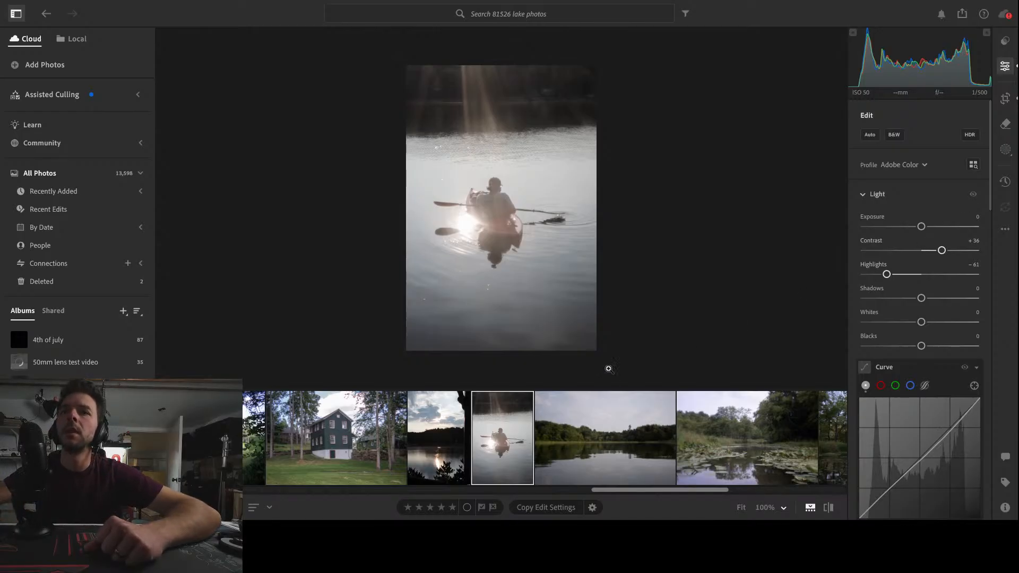
pyautogui.click(463, 226)
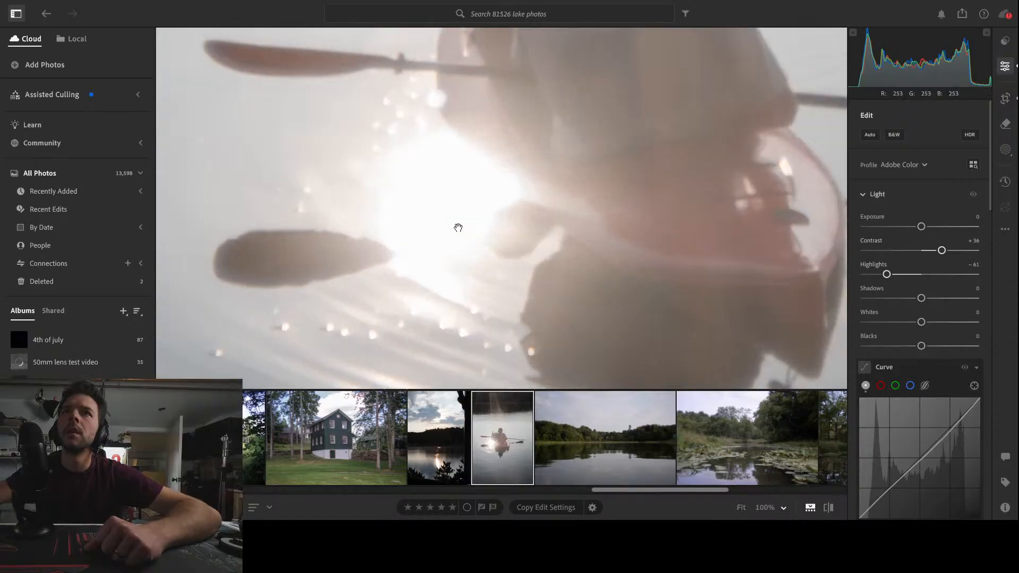
pyautogui.click(458, 227)
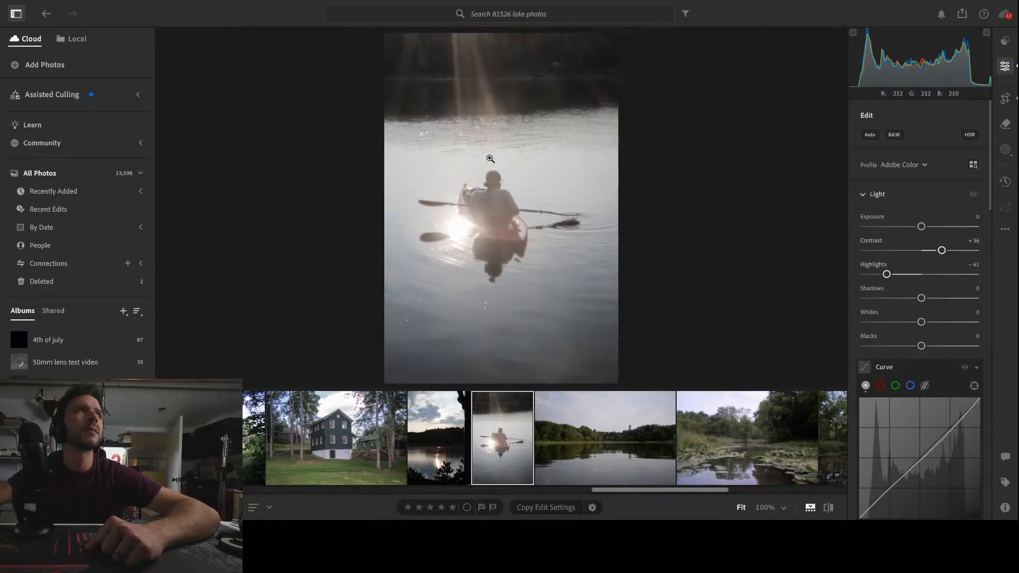
# In the Color Mixer, set yellow saturation to +47 and raise the orange and red saturation of the kayak photo
pyautogui.scroll(-10, 948, 401)
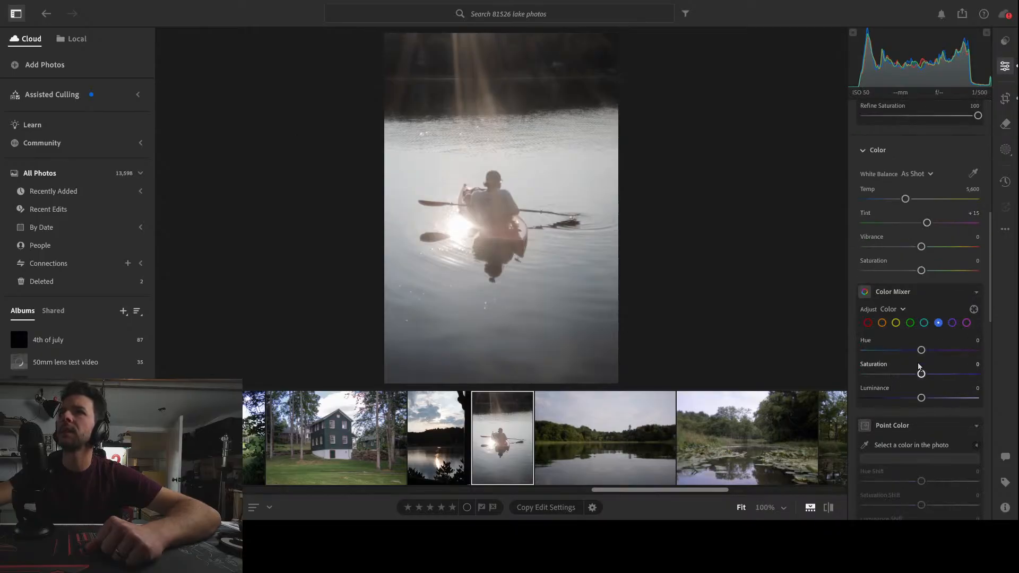
pyautogui.click(896, 322)
pyautogui.moveTo(921, 374); pyautogui.dragTo(943, 375)
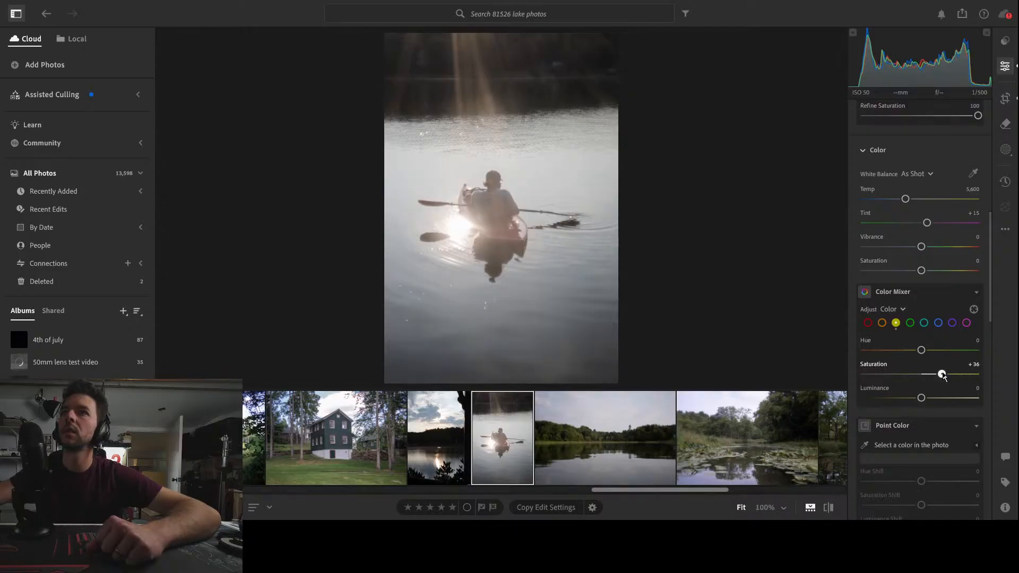
pyautogui.click(882, 324)
pyautogui.moveTo(921, 374); pyautogui.dragTo(967, 374)
pyautogui.click(868, 323)
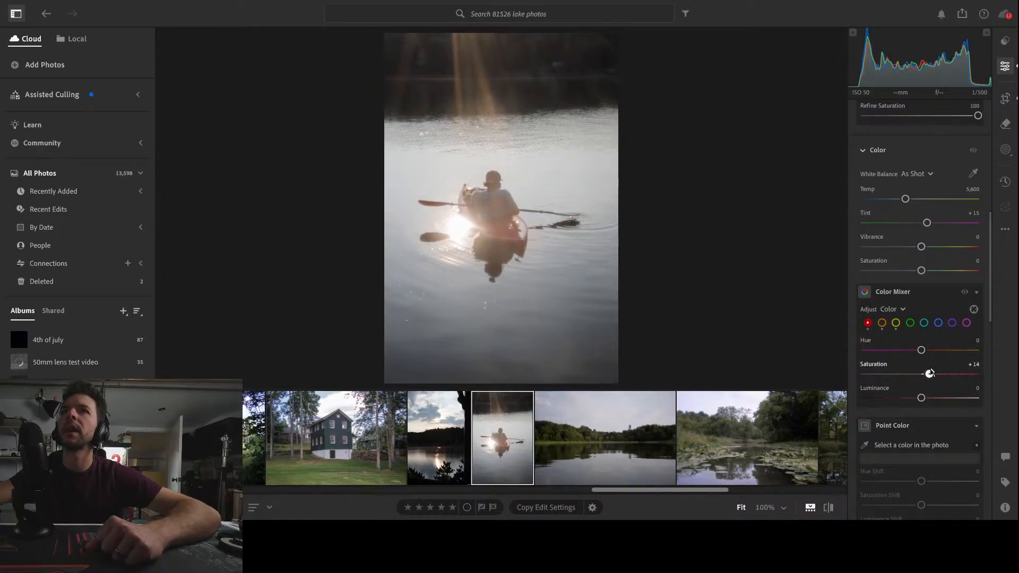
# Set the green, aqua, blue, purple and magenta saturation to -100 in the kayak photo's Color Mixer
pyautogui.click(910, 322)
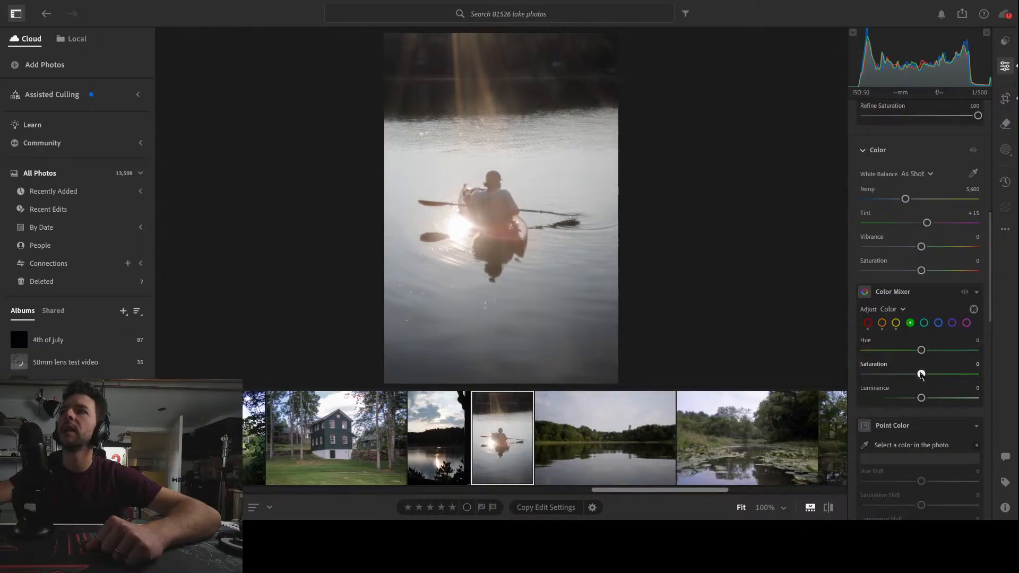
pyautogui.moveTo(922, 375); pyautogui.dragTo(847, 375)
pyautogui.click(925, 324)
pyautogui.moveTo(922, 374); pyautogui.dragTo(837, 377)
pyautogui.click(939, 323)
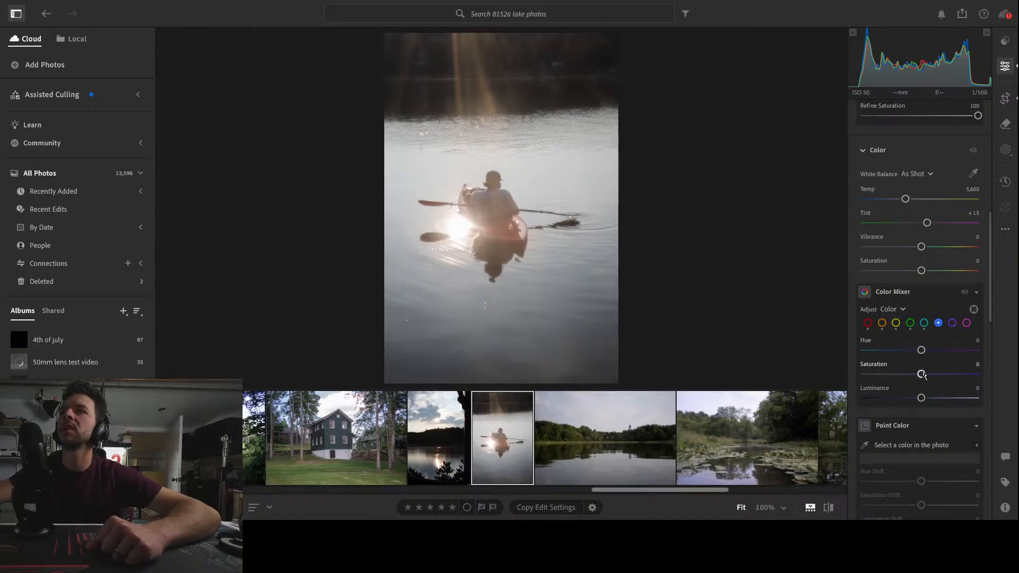
pyautogui.moveTo(923, 375); pyautogui.dragTo(839, 376)
pyautogui.click(953, 324)
pyautogui.moveTo(921, 375); pyautogui.dragTo(851, 376)
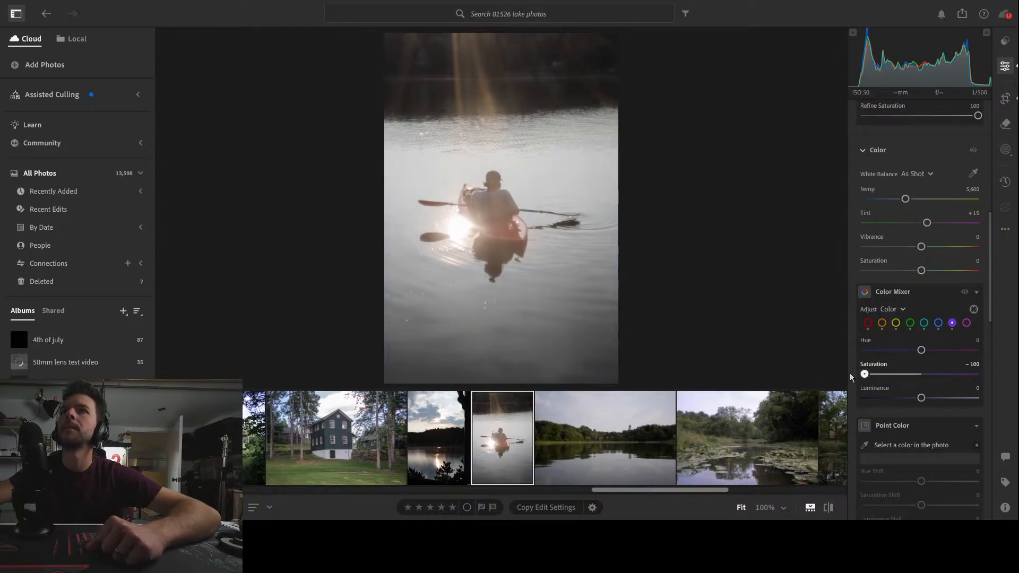
pyautogui.click(967, 324)
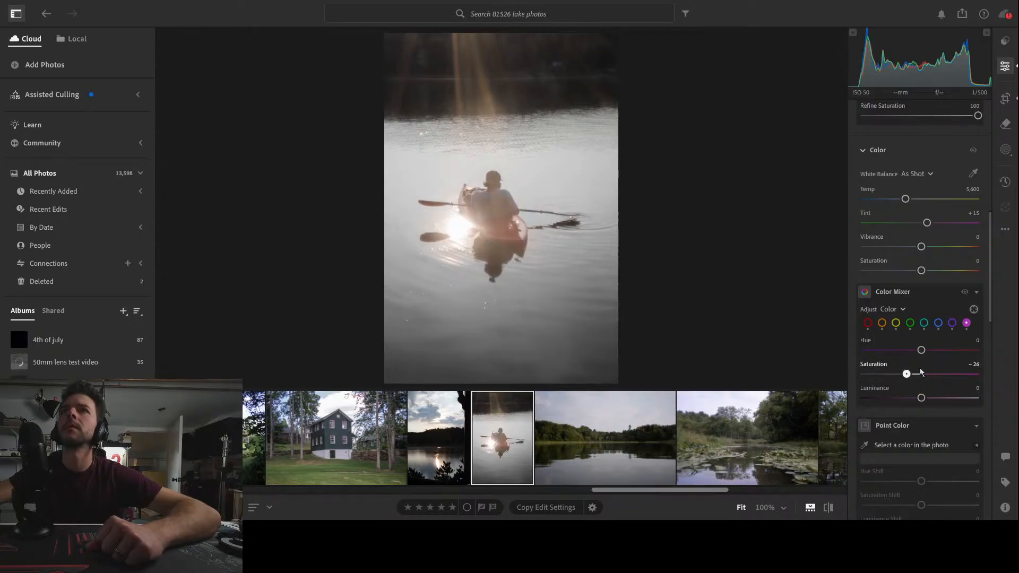
# Compare the kayak photo with and without the Color Mixer adjustments, leaving them enabled
pyautogui.click(965, 293)
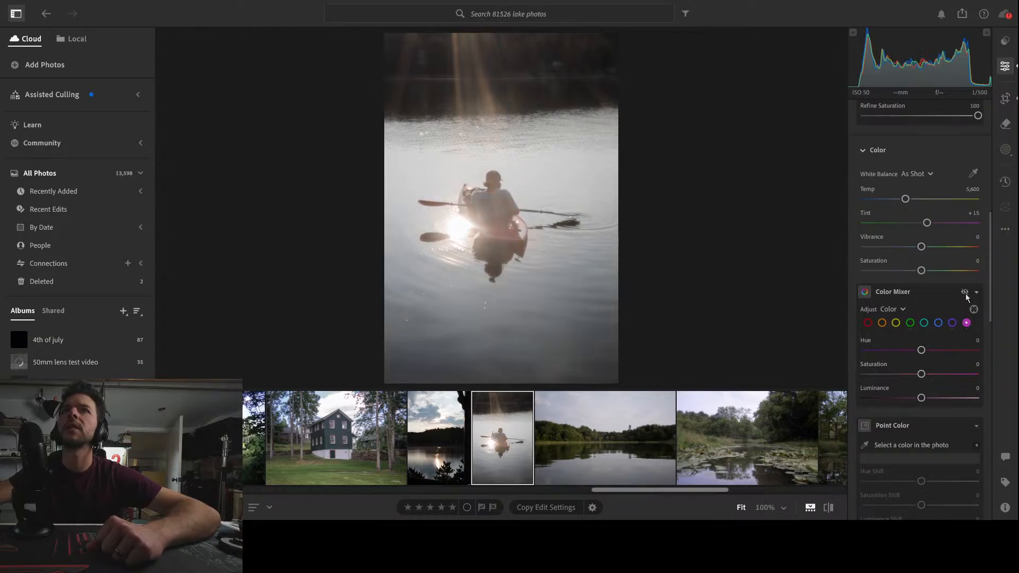
pyautogui.click(965, 292)
pyautogui.click(965, 293)
pyautogui.click(965, 292)
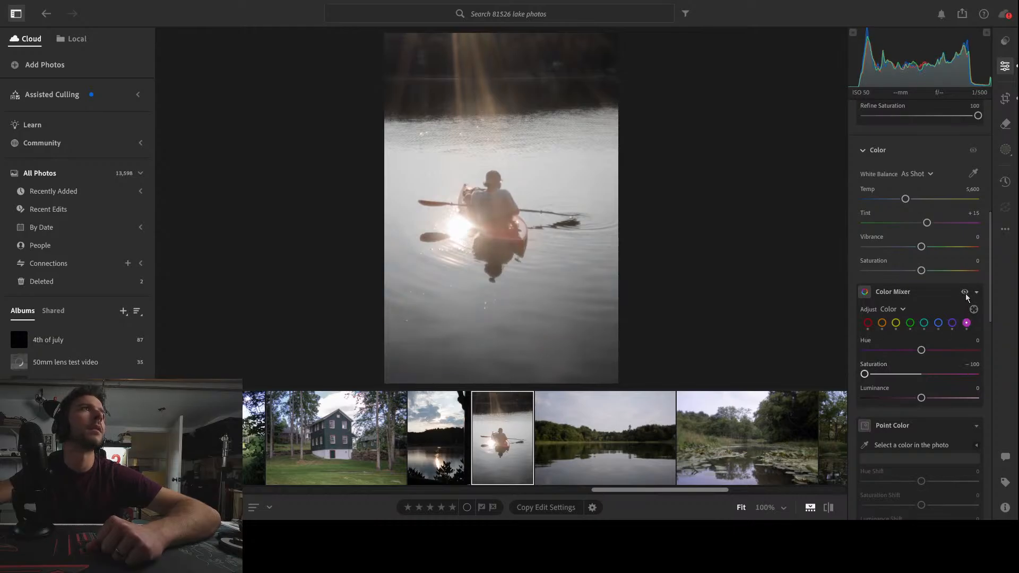
pyautogui.click(965, 293)
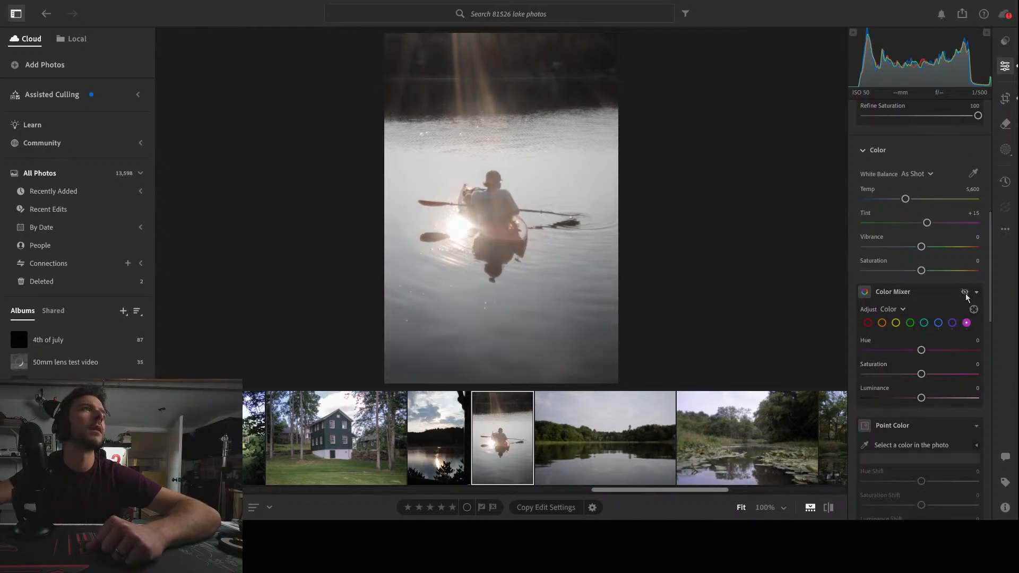
pyautogui.click(965, 292)
pyautogui.click(965, 293)
pyautogui.click(965, 293)
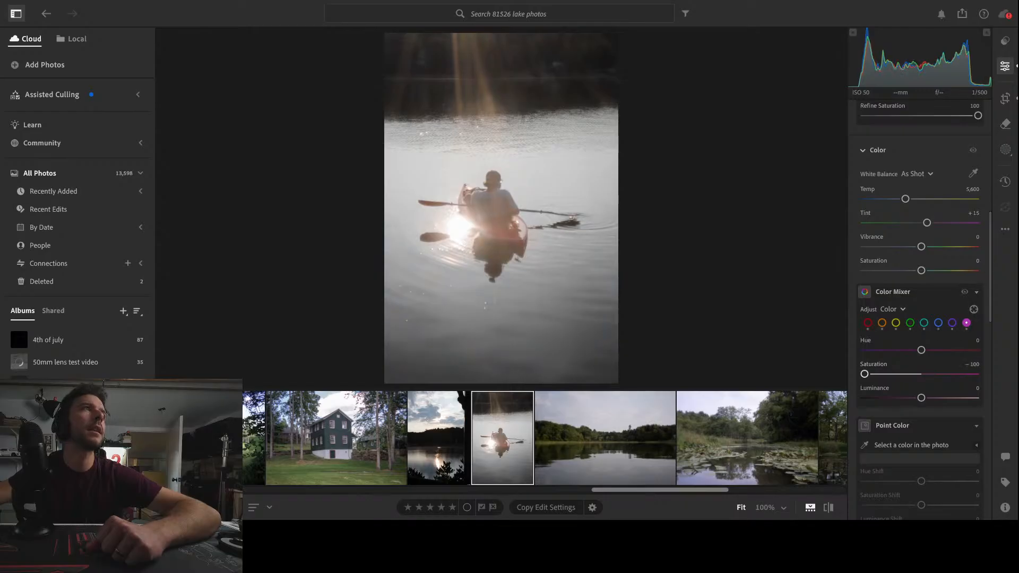
# Inspect the wooded shoreline in the next lake photo, and crop it slightly tighter with the tall pine near the right-hand thirds line
pyautogui.click(609, 429)
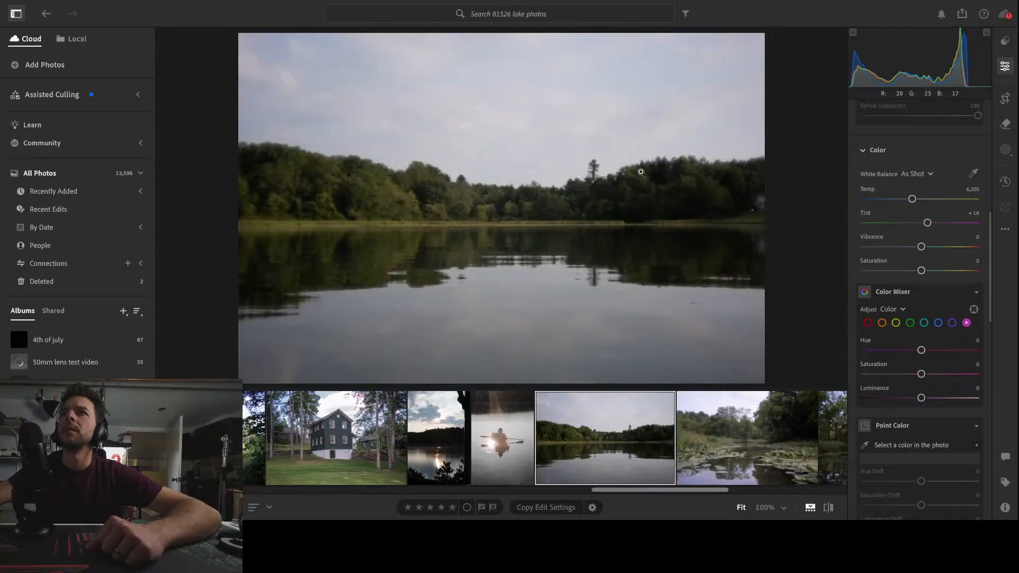
pyautogui.click(585, 196)
pyautogui.click(670, 301)
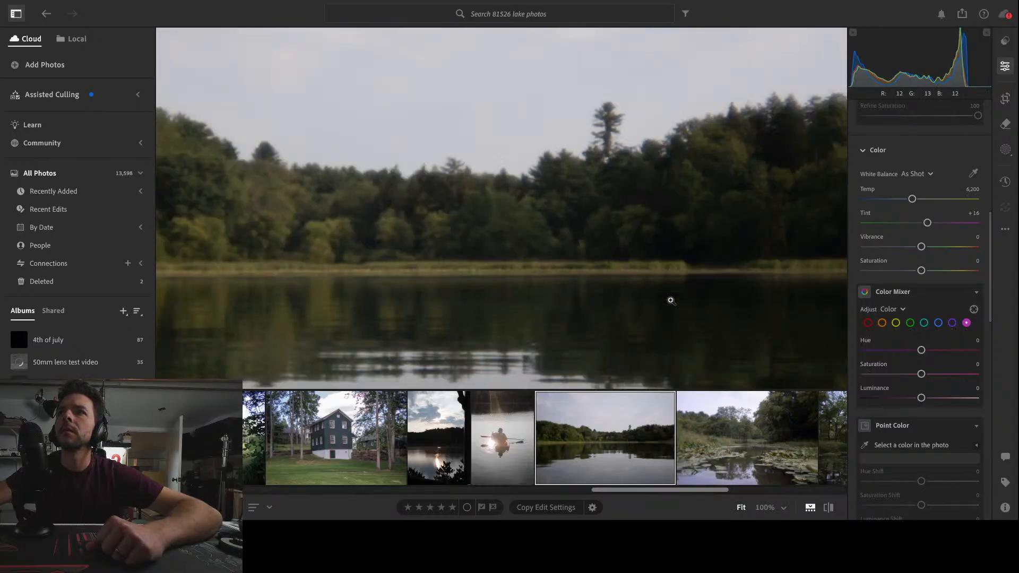
pyautogui.click(255, 215)
pyautogui.click(418, 329)
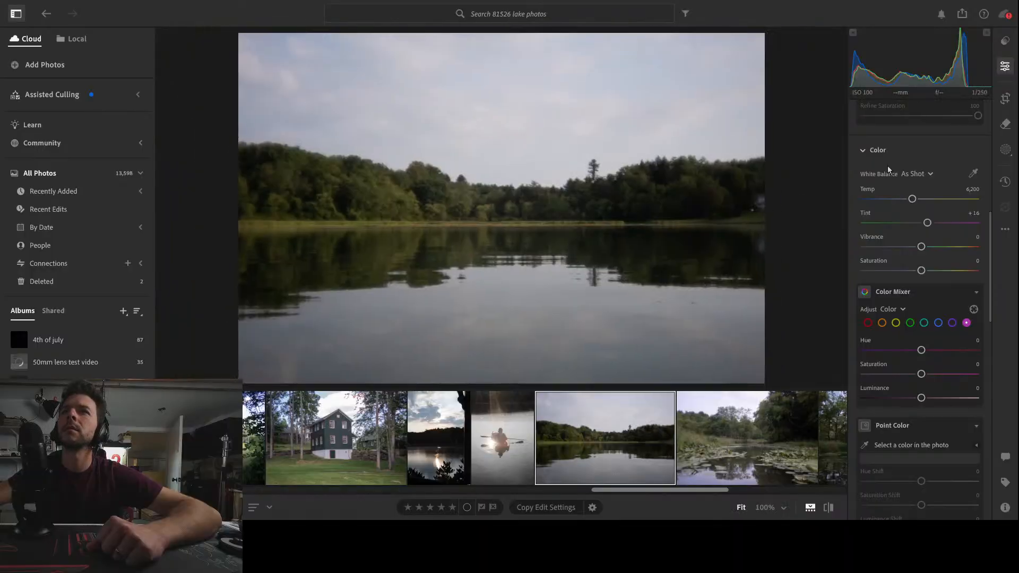
pyautogui.click(1005, 98)
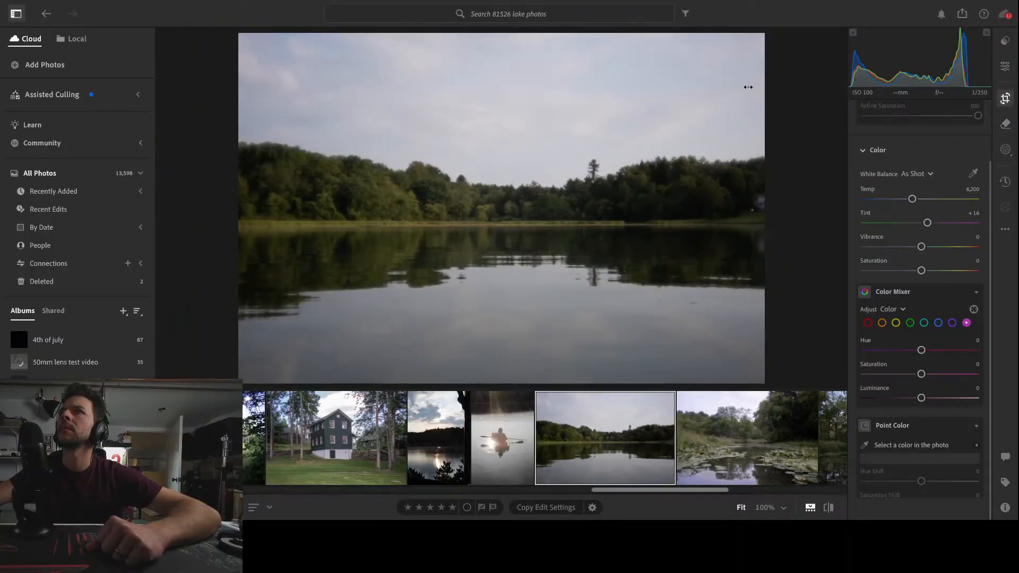
pyautogui.moveTo(751, 41); pyautogui.dragTo(736, 51)
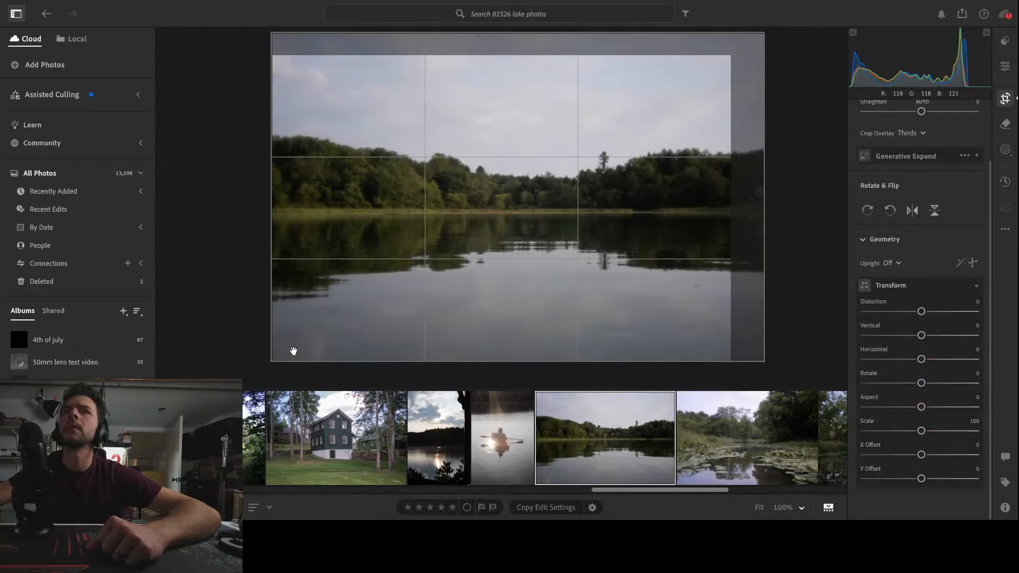
pyautogui.moveTo(272, 363); pyautogui.dragTo(297, 359)
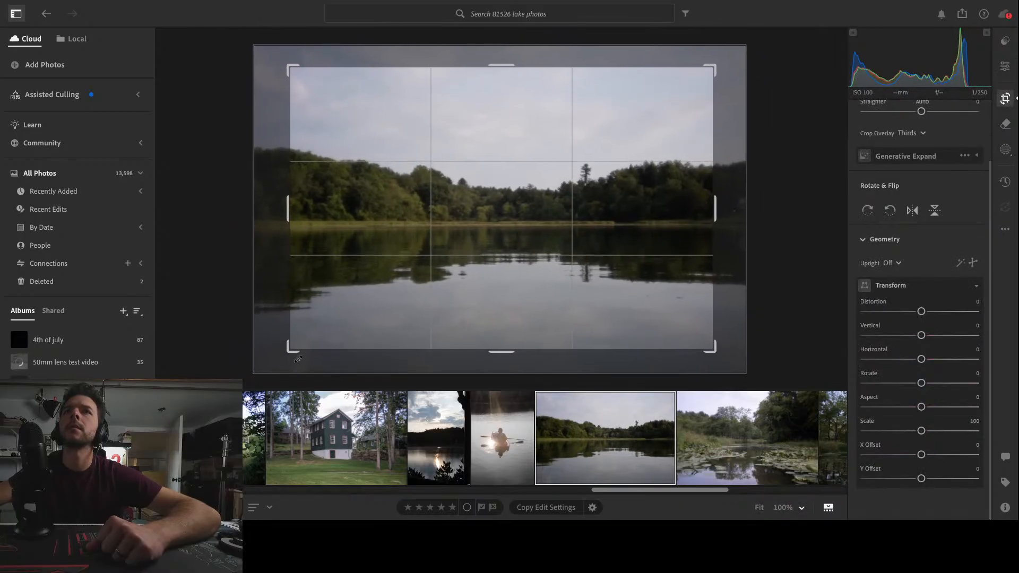
pyautogui.moveTo(547, 250); pyautogui.dragTo(530, 242)
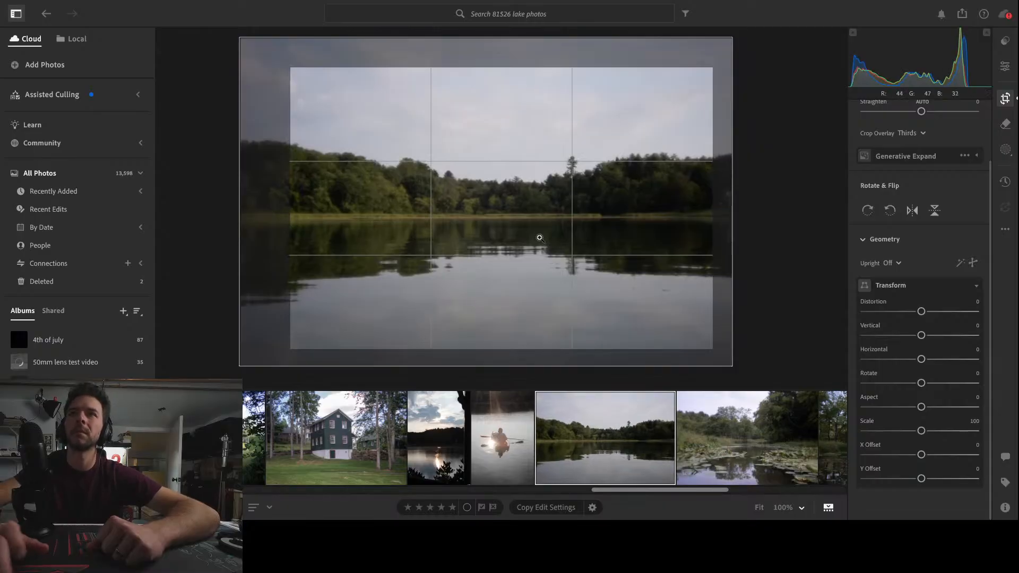
pyautogui.press('Return')
# Shape a gentle S-curve on the wooded lake photo, raising the highlight point and lowering the shadow point, and slightly reduce Highlights
pyautogui.scroll(-2, 968, 364)
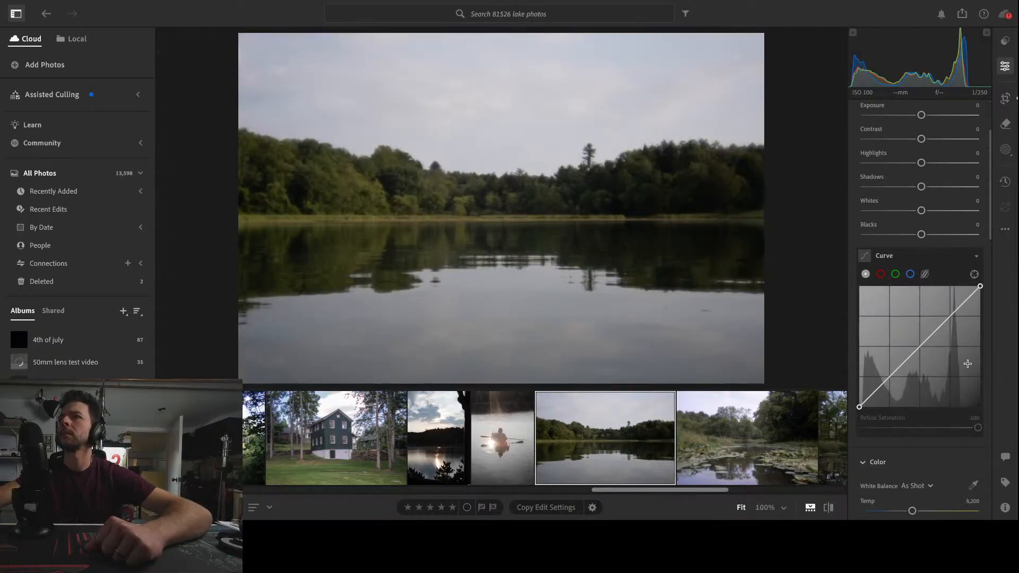
pyautogui.moveTo(956, 313); pyautogui.dragTo(949, 311)
pyautogui.moveTo(891, 377); pyautogui.dragTo(890, 380)
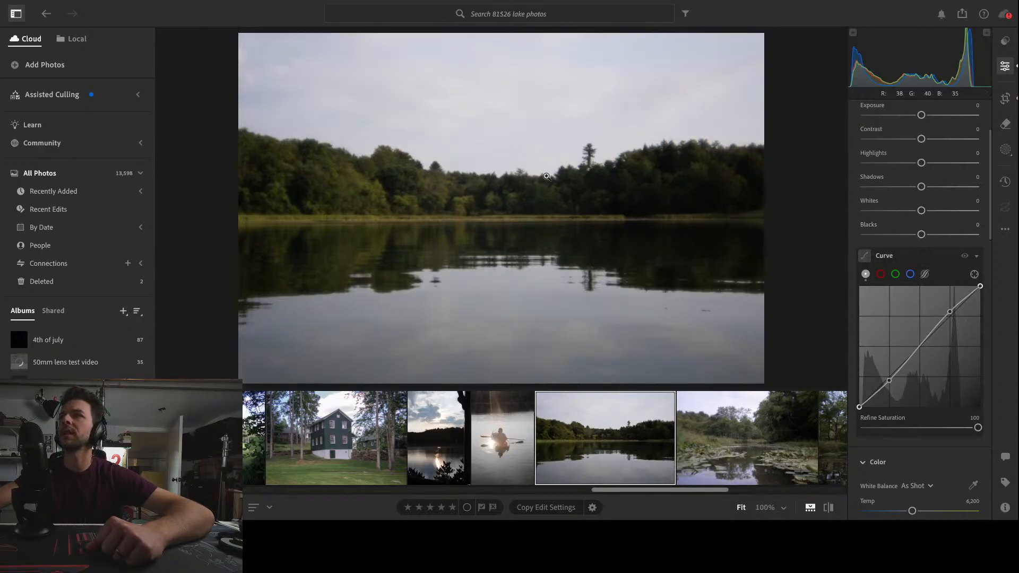
pyautogui.scroll(1, 894, 165)
pyautogui.moveTo(922, 162)
pyautogui.mouseDown()
pyautogui.moveTo(938, 169)
pyautogui.moveTo(896, 169)
pyautogui.moveTo(915, 172)
pyautogui.mouseUp()
# Raise the yellow saturation of the wooded lake photo to +55 in the Color Mixer
pyautogui.scroll(-6, 915, 176)
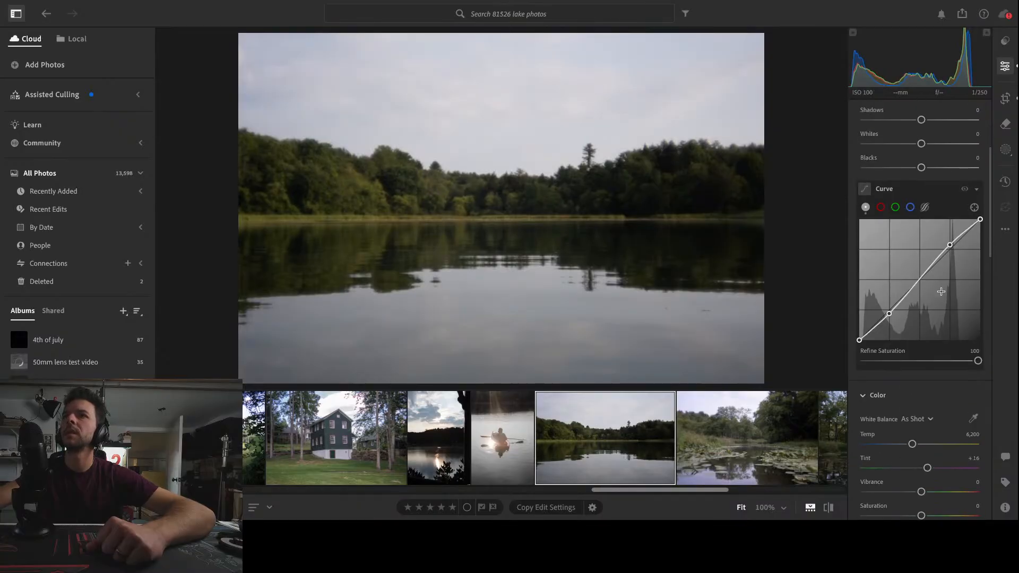
pyautogui.click(896, 389)
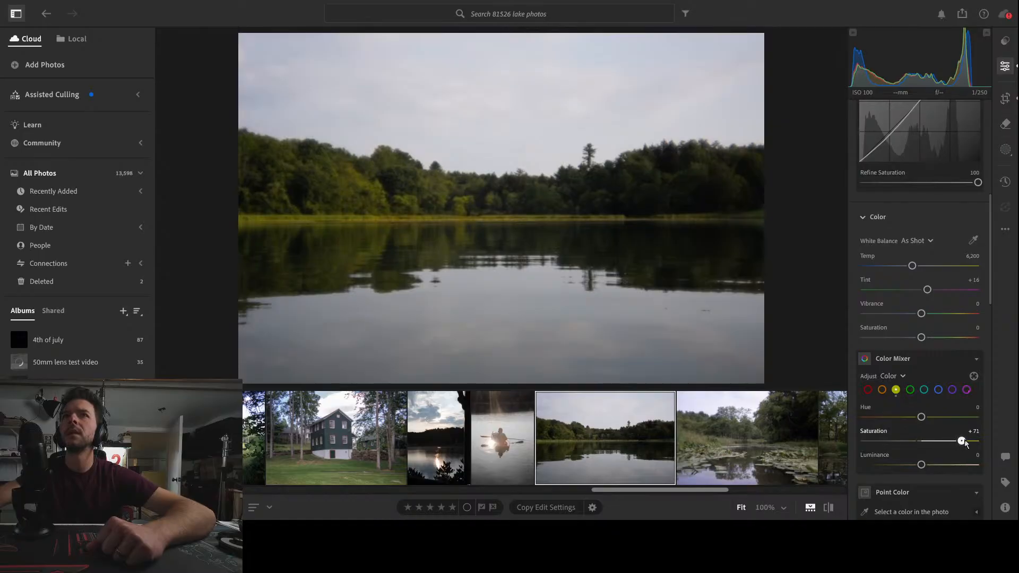
pyautogui.moveTo(954, 444); pyautogui.dragTo(946, 443)
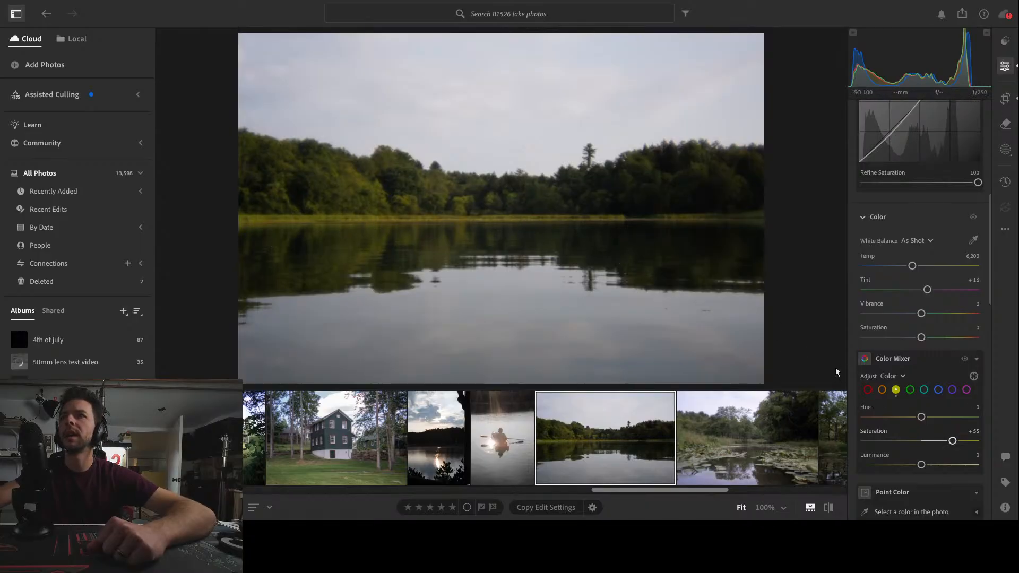
# Set the wooded lake photo's greens to hue +18, saturation -38 and luminance -54 in the Color Mixer
pyautogui.click(910, 390)
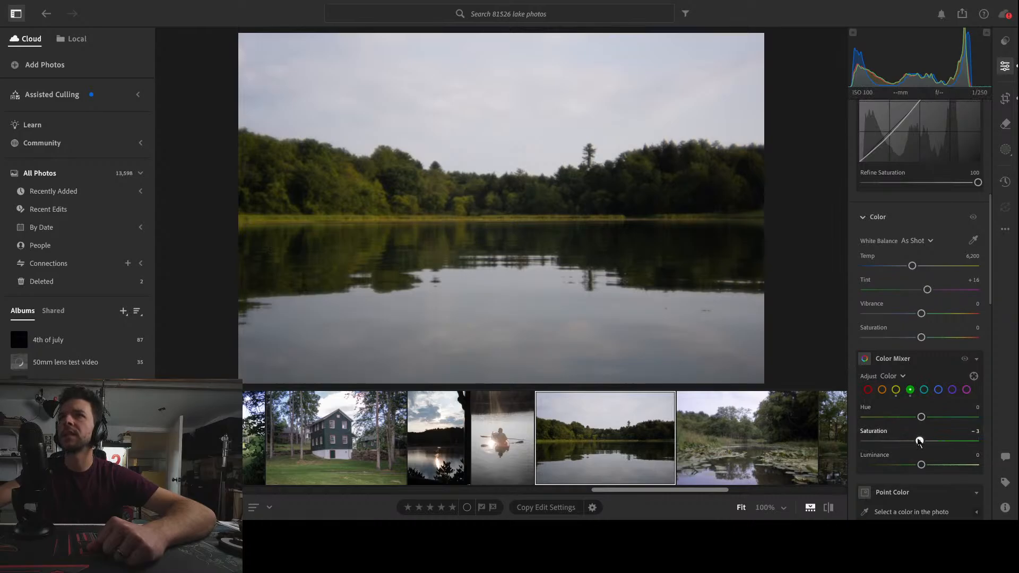
pyautogui.moveTo(920, 441); pyautogui.dragTo(967, 425)
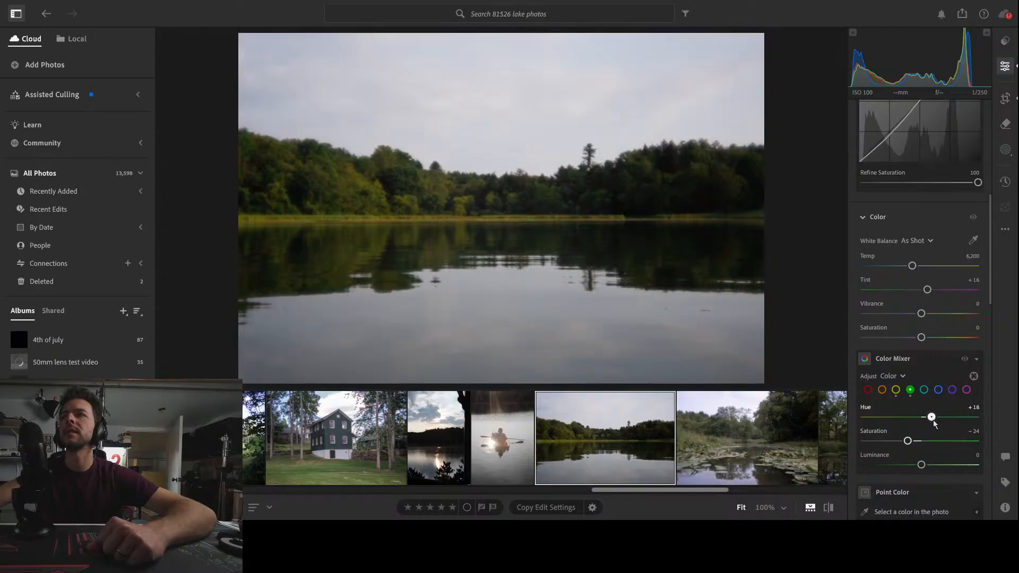
pyautogui.moveTo(934, 417); pyautogui.dragTo(931, 417)
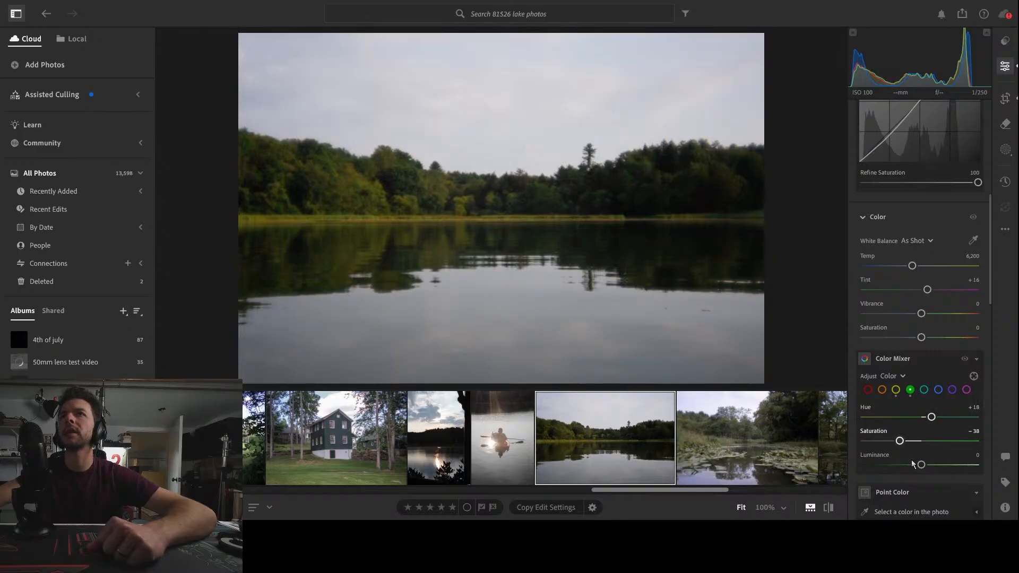
pyautogui.moveTo(920, 465); pyautogui.dragTo(871, 466)
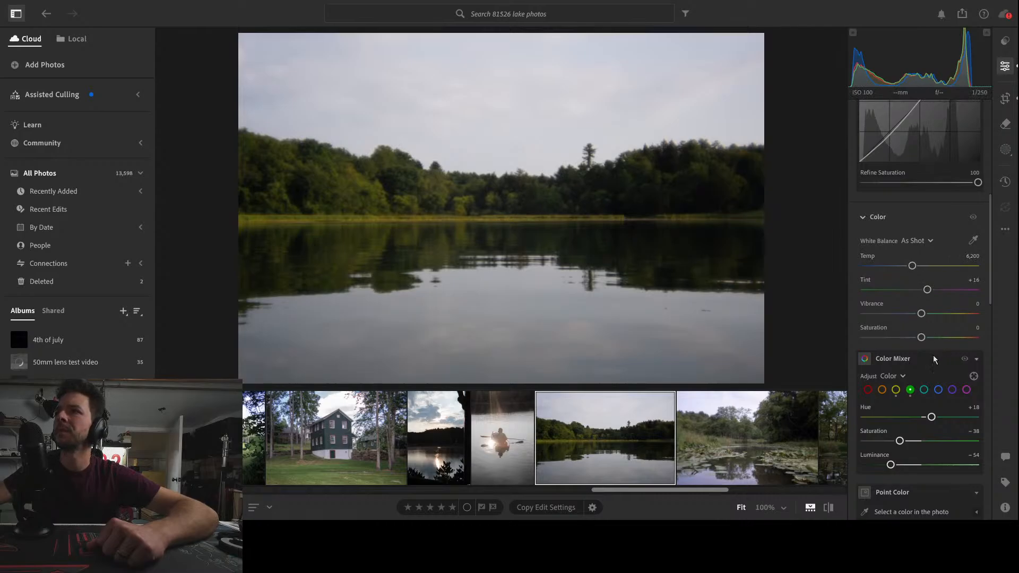
# Compare the wooded lake photo with and without the Color Mixer adjustments, leaving them enabled
pyautogui.click(965, 359)
pyautogui.click(965, 360)
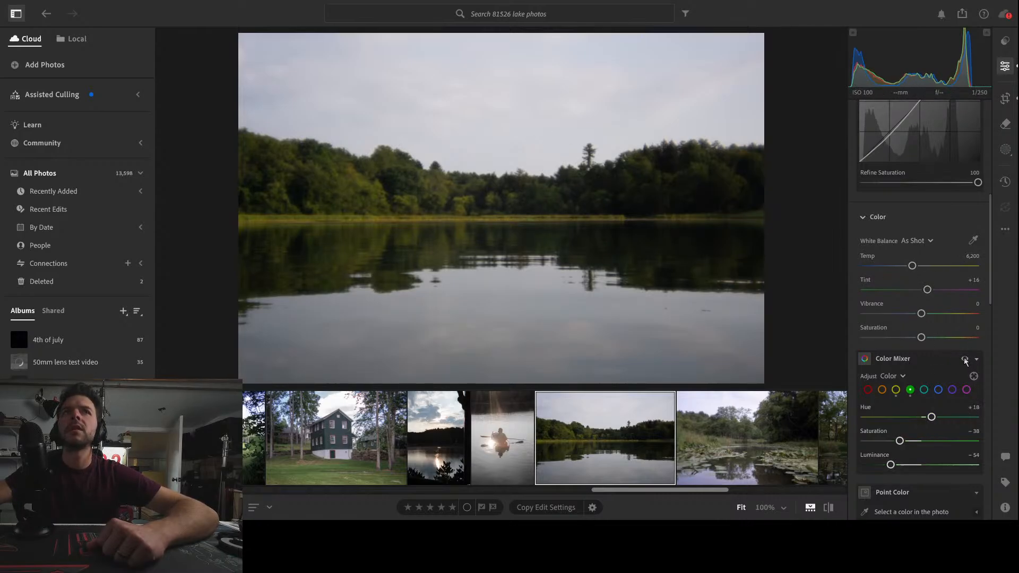
pyautogui.click(965, 360)
pyautogui.click(965, 360)
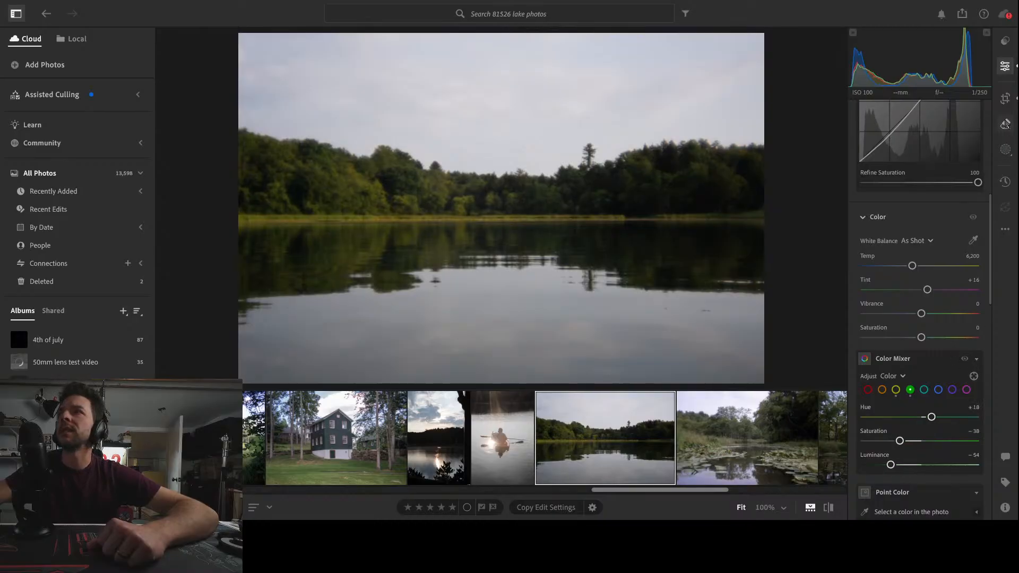
# Mask the sky with a linear gradient at Temp -71, and apply the same cooling to the water with a second gradient rising from the photo's bottom edge
pyautogui.click(1005, 150)
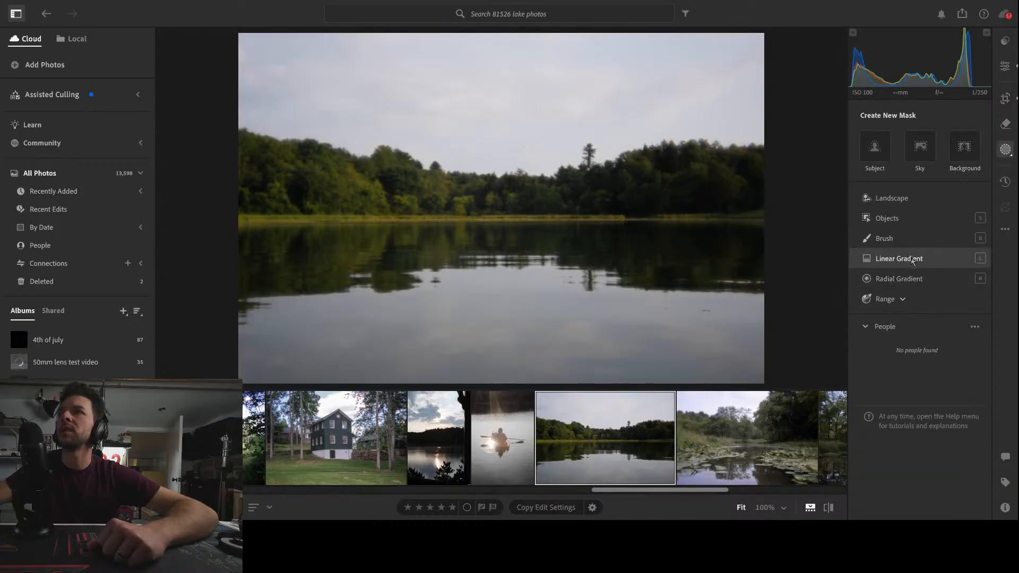
pyautogui.click(899, 259)
pyautogui.moveTo(494, 35); pyautogui.dragTo(515, 257)
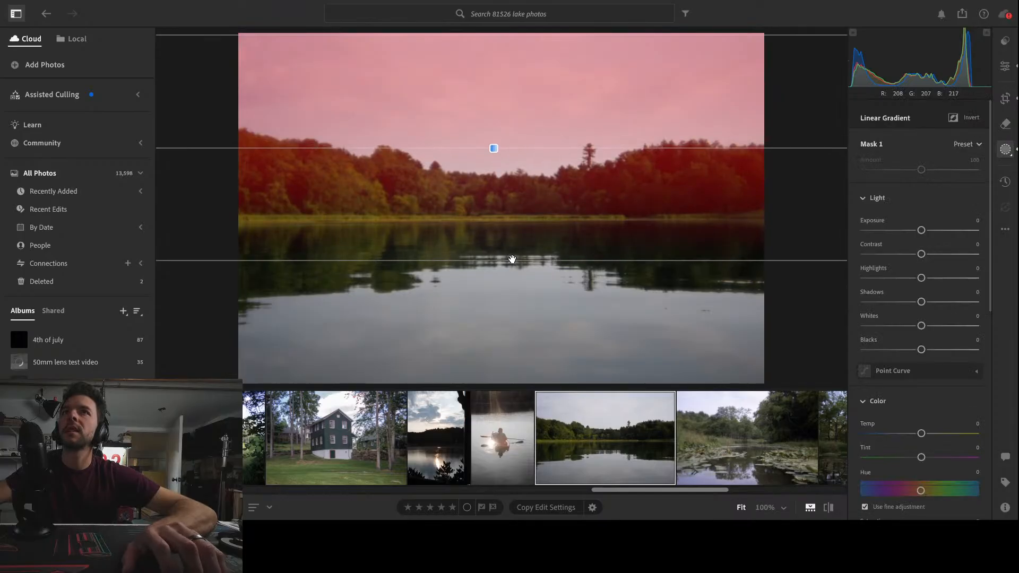
pyautogui.moveTo(922, 434); pyautogui.dragTo(873, 434)
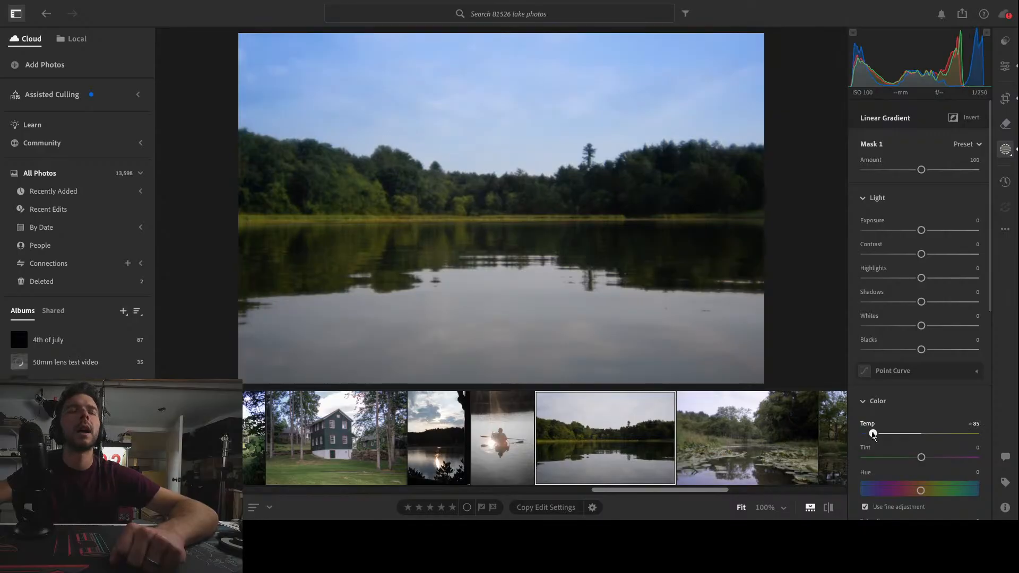
pyautogui.moveTo(873, 434)
pyautogui.mouseDown()
pyautogui.moveTo(907, 433)
pyautogui.moveTo(881, 434)
pyautogui.mouseUp()
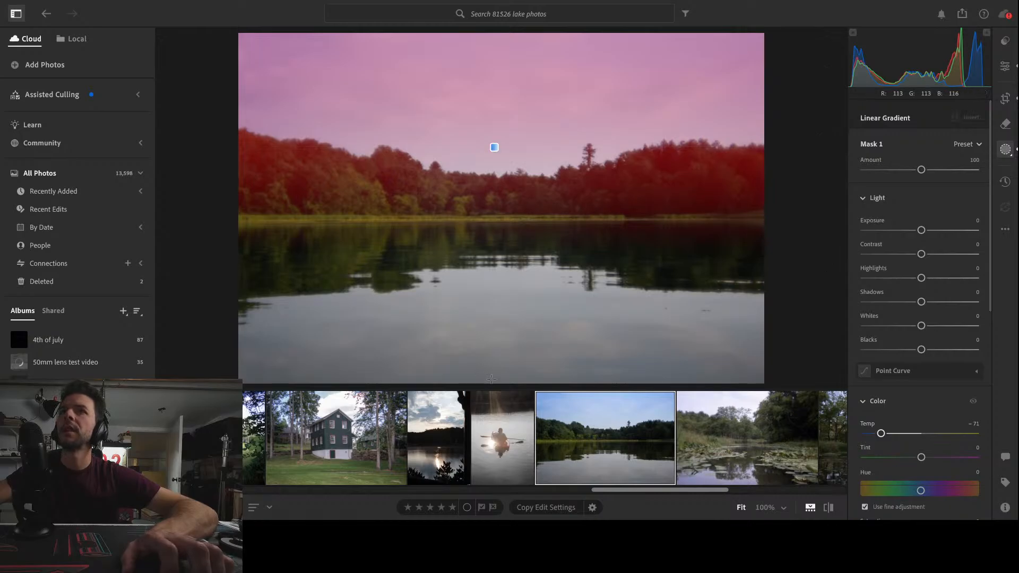
pyautogui.moveTo(500, 378); pyautogui.dragTo(501, 295)
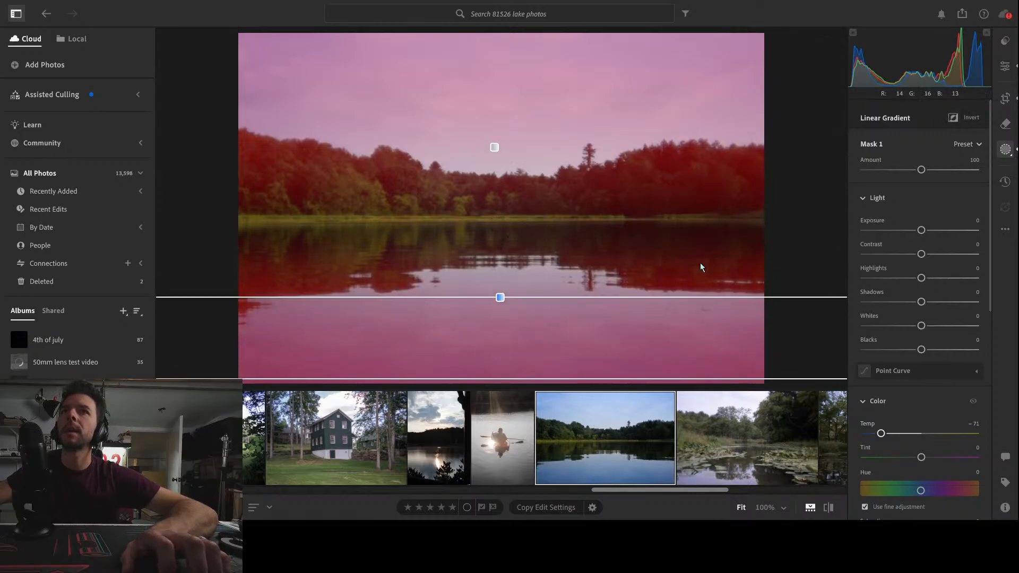
# Leave masking and compare the wooded lake photo's original with its edited version, ending on the edited view
pyautogui.click(1005, 65)
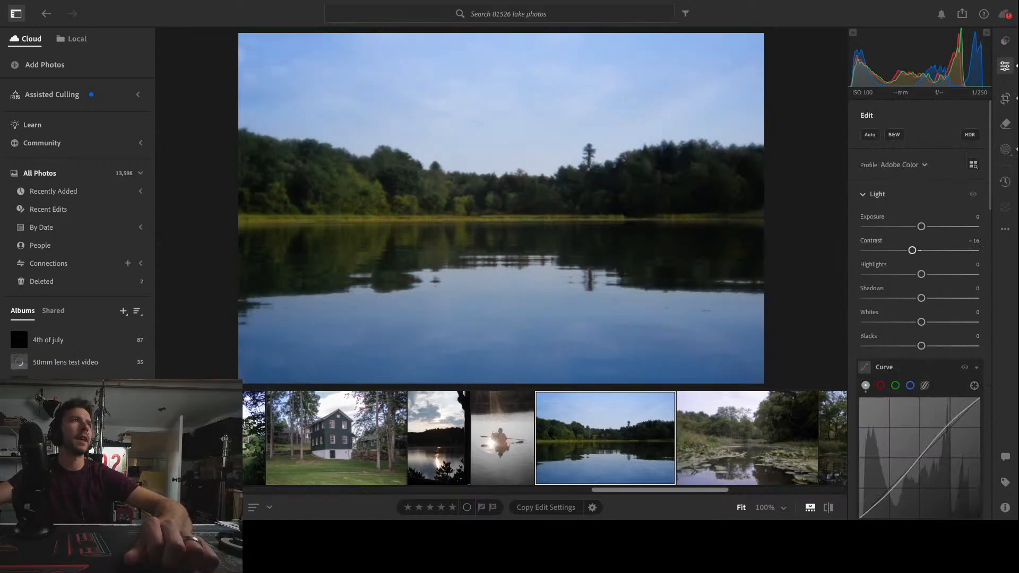
pyautogui.click(1011, 151)
pyautogui.click(1007, 66)
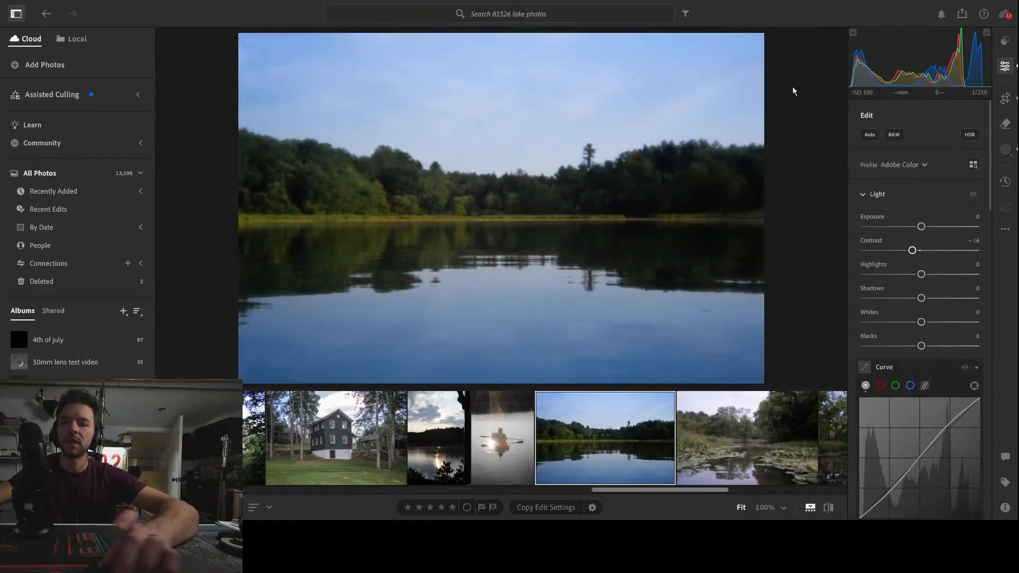
pyautogui.press('\\')
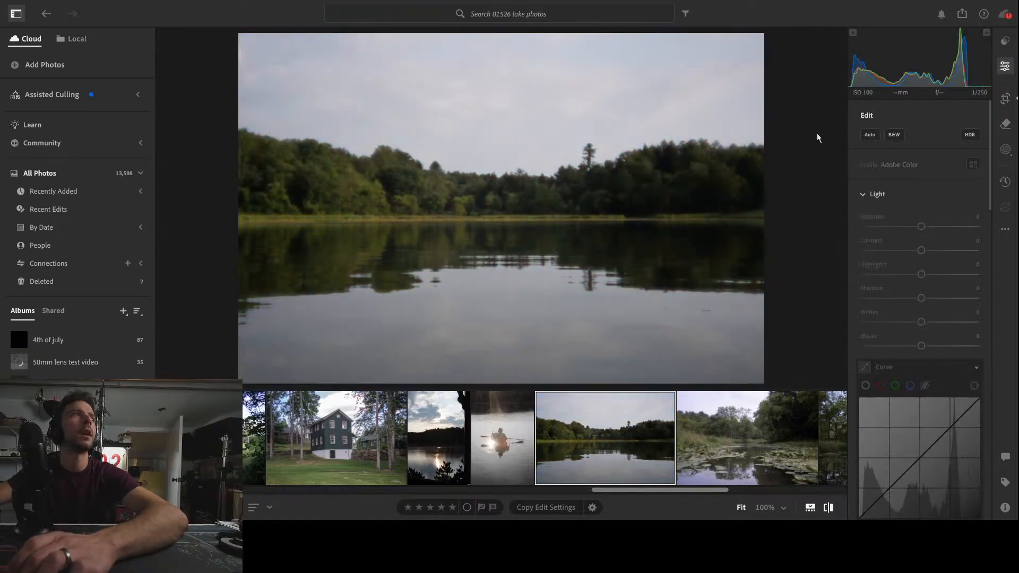
pyautogui.press('\\')
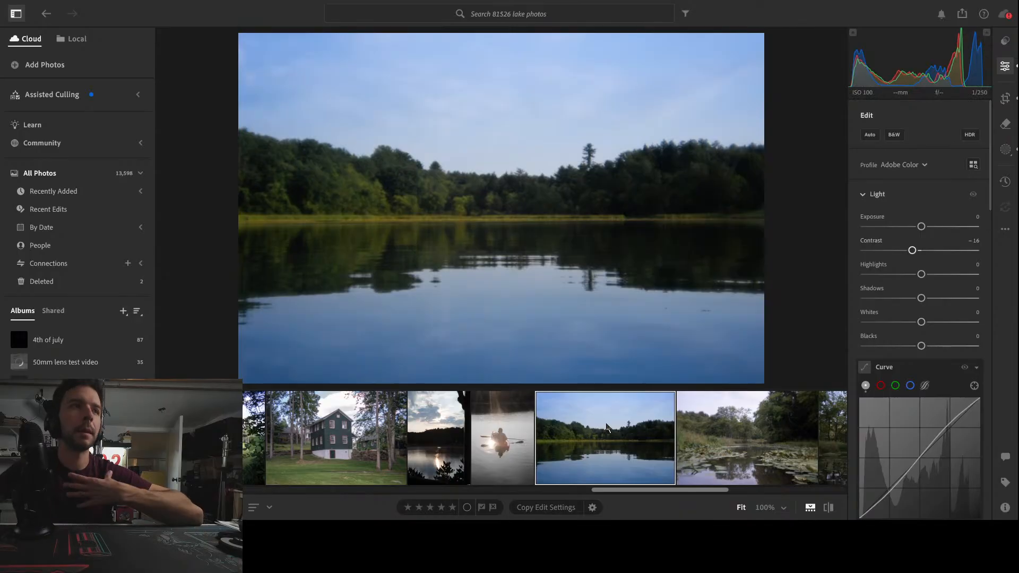
# Open the next photo, the lily pad stream, and set its Whites to -7 and Contrast to +51
pyautogui.press('Right')
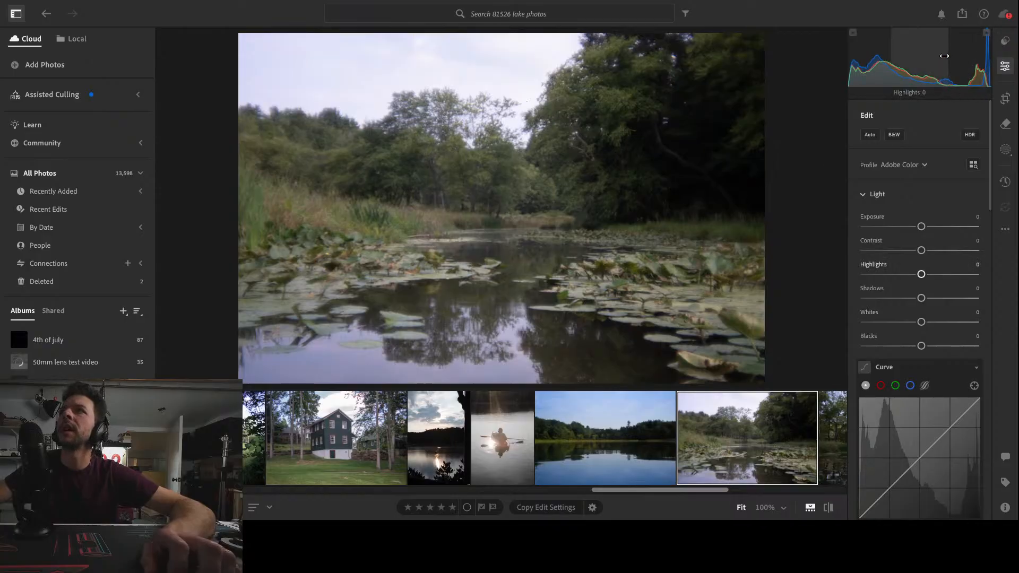
pyautogui.moveTo(982, 59)
pyautogui.mouseDown()
pyautogui.moveTo(956, 59)
pyautogui.moveTo(988, 58)
pyautogui.moveTo(956, 58)
pyautogui.moveTo(974, 59)
pyautogui.mouseUp()
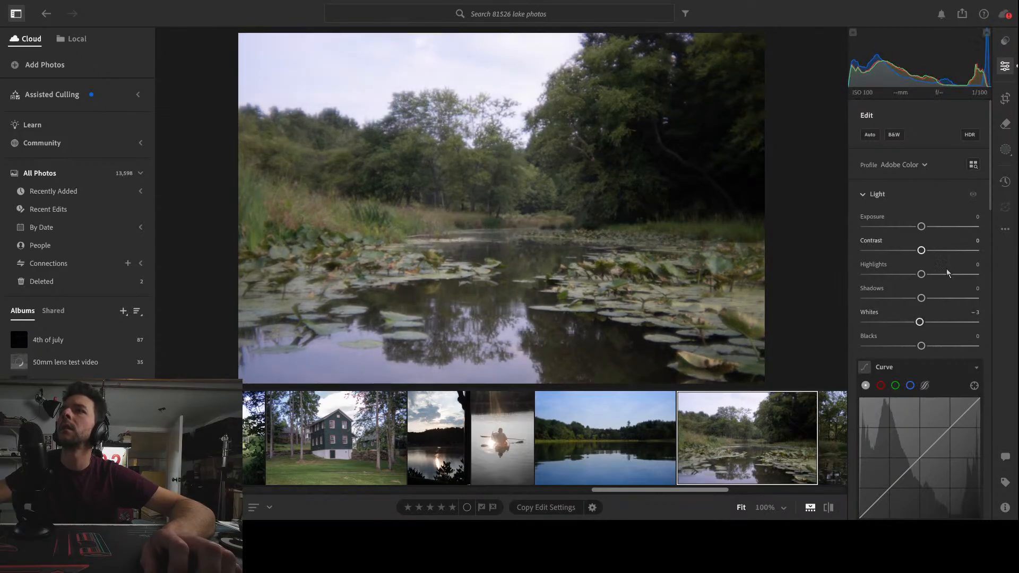
pyautogui.doubleClick(920, 323)
pyautogui.moveTo(921, 322)
pyautogui.mouseDown()
pyautogui.moveTo(867, 322)
pyautogui.moveTo(919, 326)
pyautogui.mouseUp()
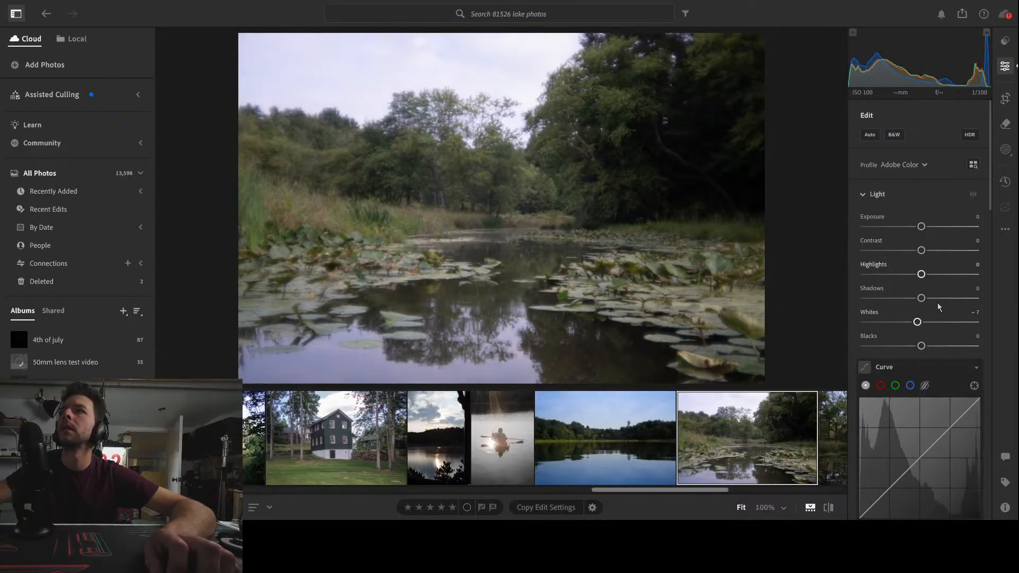
pyautogui.scroll(-1, 938, 304)
pyautogui.moveTo(922, 228); pyautogui.dragTo(951, 229)
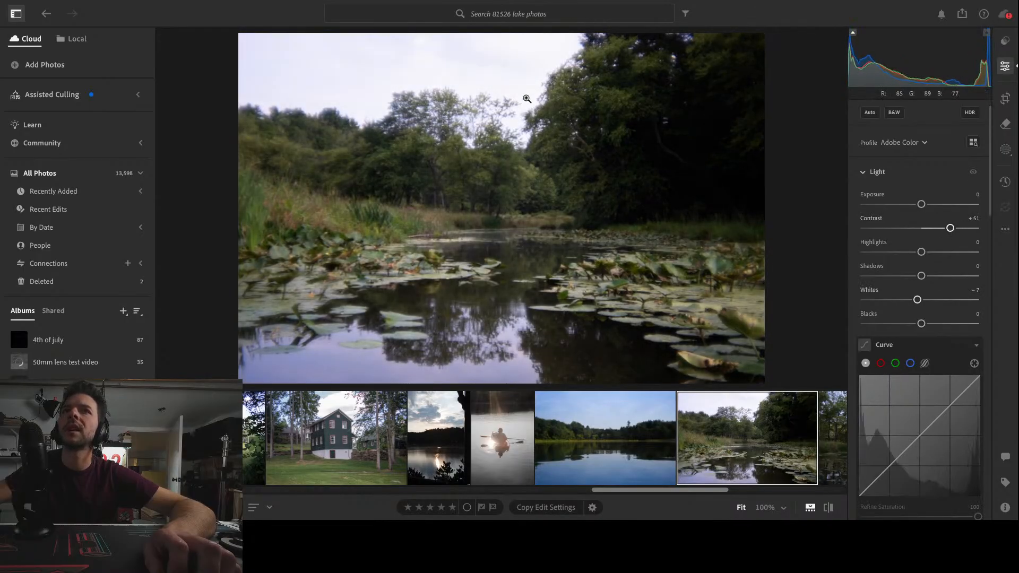
# Browse the neighbouring forest, house, bicycle and pond photos to choose the next one to edit
pyautogui.scroll(-4, 743, 451)
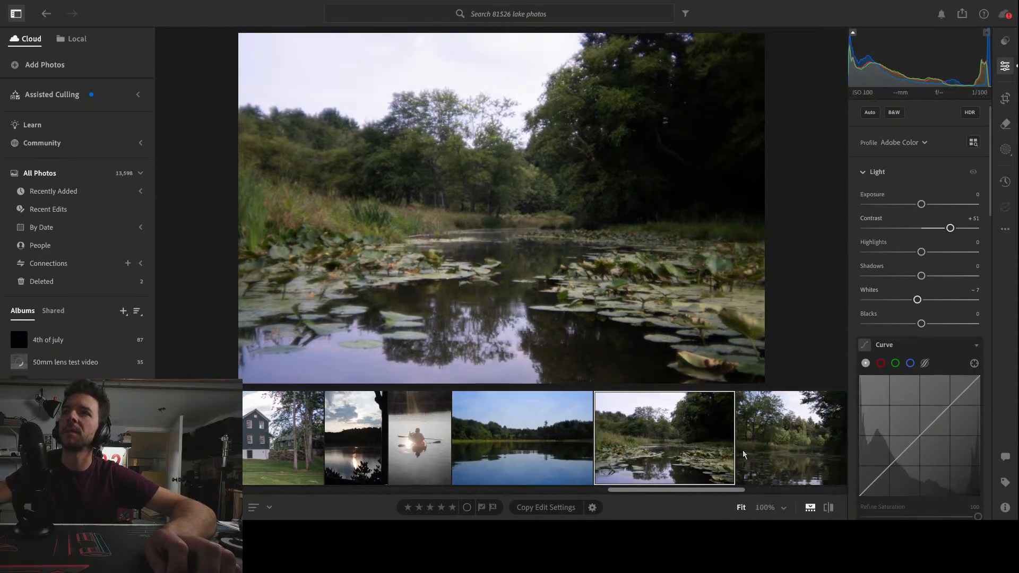
pyautogui.click(678, 439)
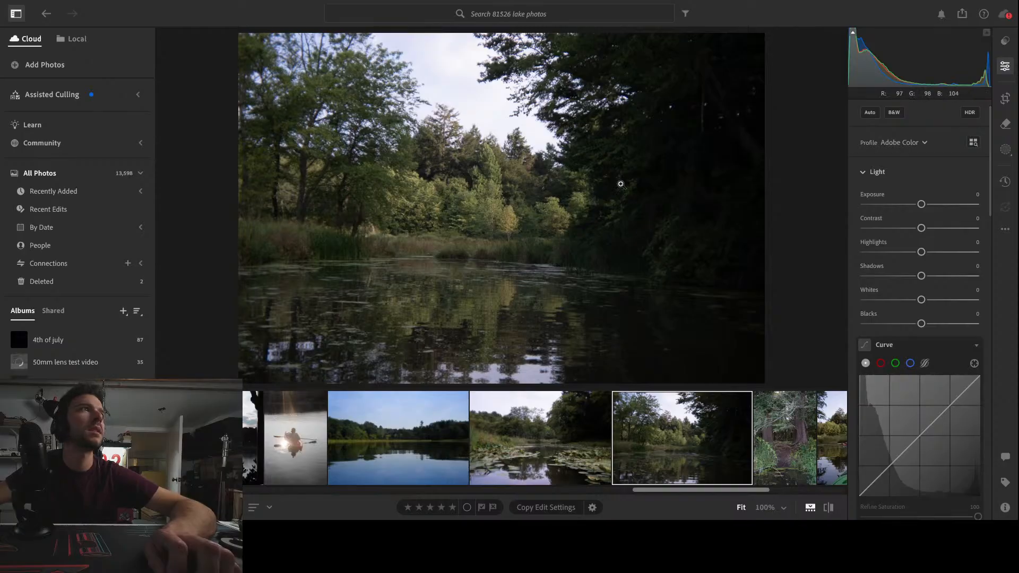
pyautogui.scroll(-1, 684, 443)
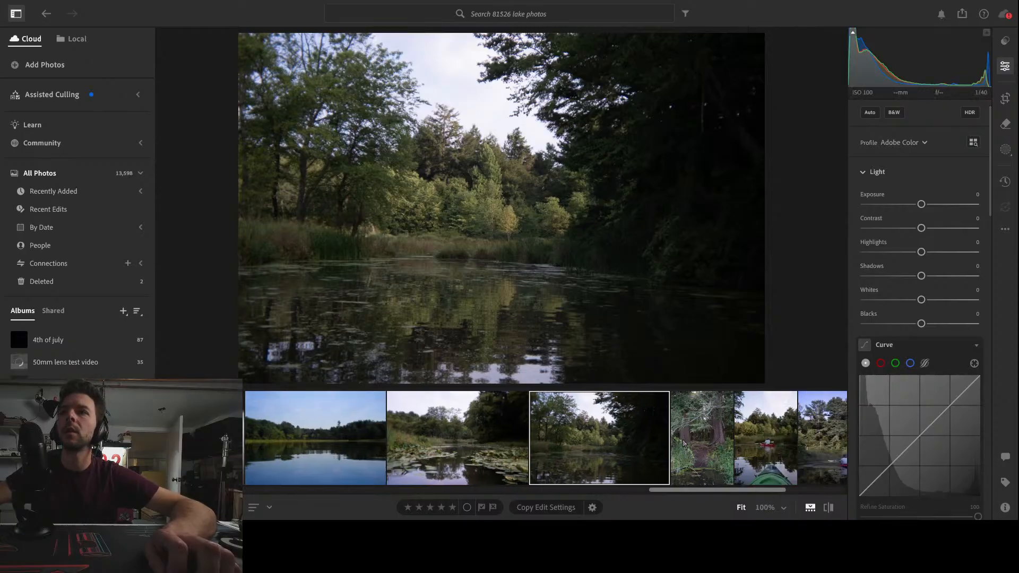
pyautogui.click(708, 447)
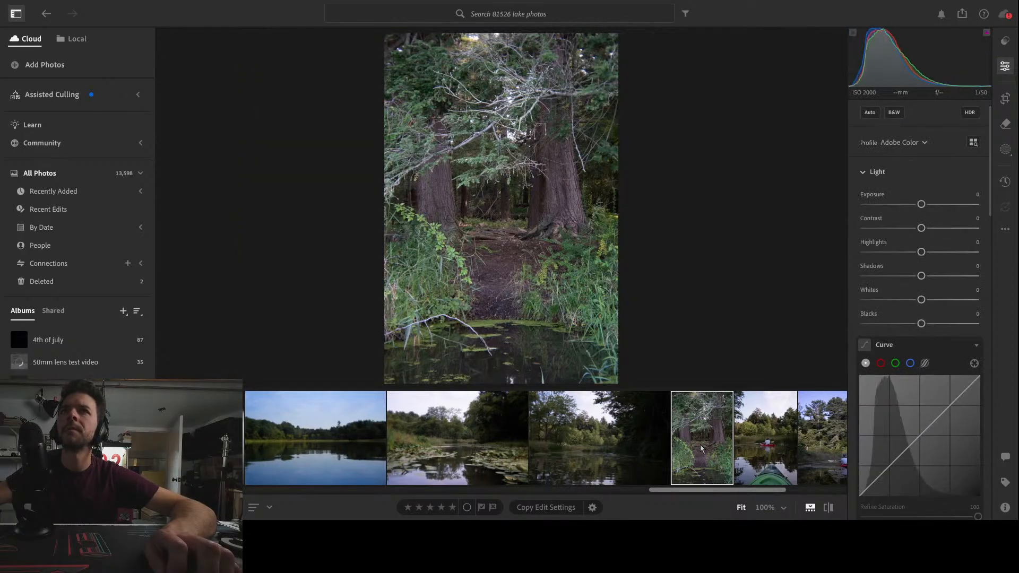
pyautogui.scroll(2, 690, 448)
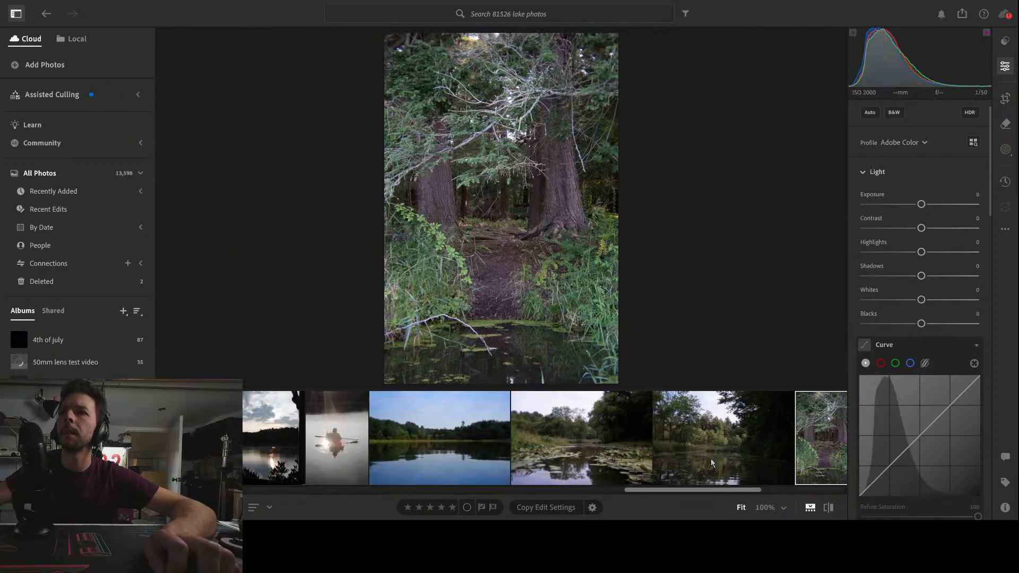
pyautogui.moveTo(658, 490); pyautogui.dragTo(607, 490)
pyautogui.click(493, 456)
pyautogui.click(599, 445)
pyautogui.click(656, 452)
pyautogui.click(670, 454)
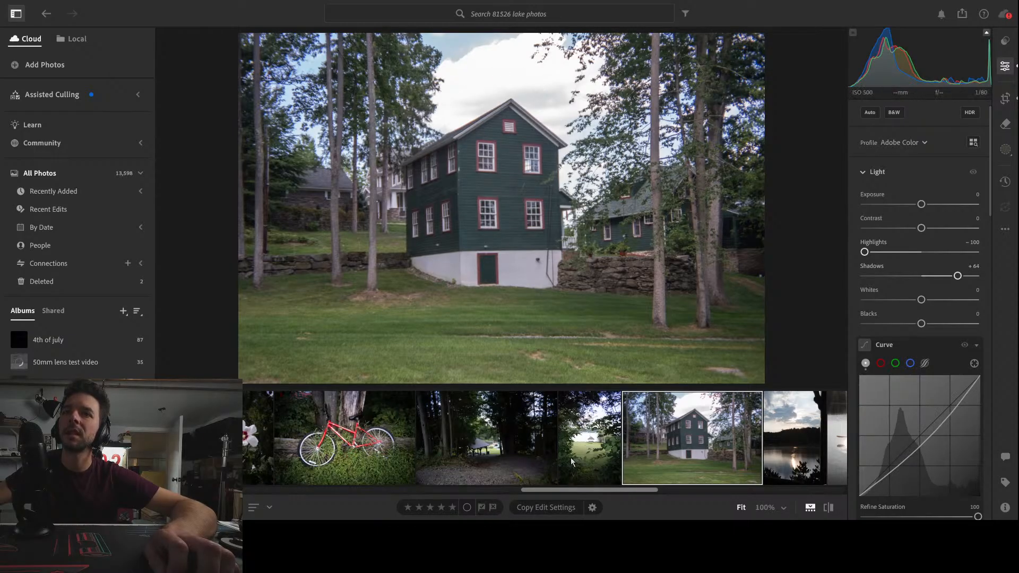
pyautogui.click(591, 450)
pyautogui.click(509, 467)
pyautogui.click(372, 448)
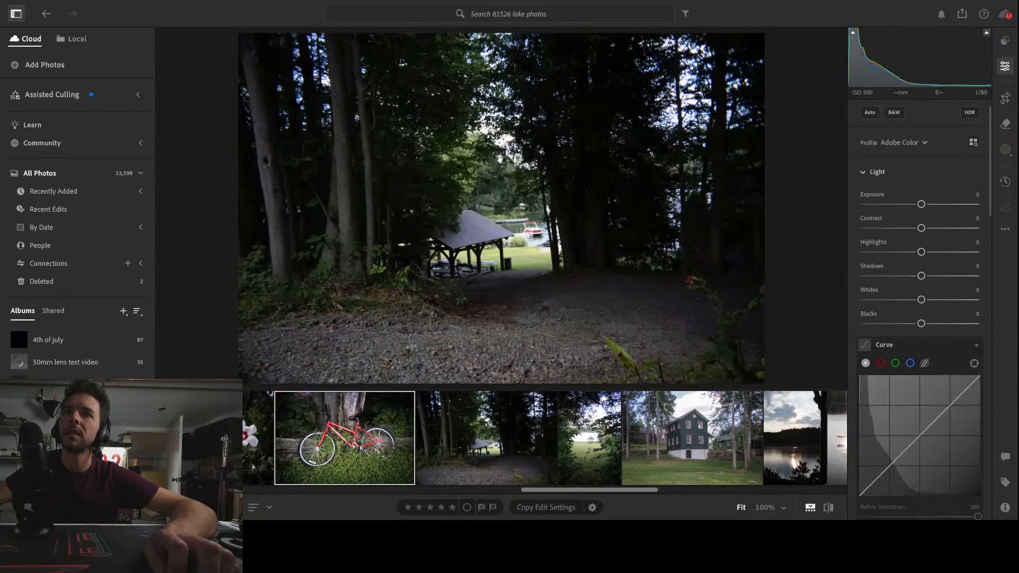
pyautogui.moveTo(625, 492); pyautogui.dragTo(741, 496)
pyautogui.click(630, 449)
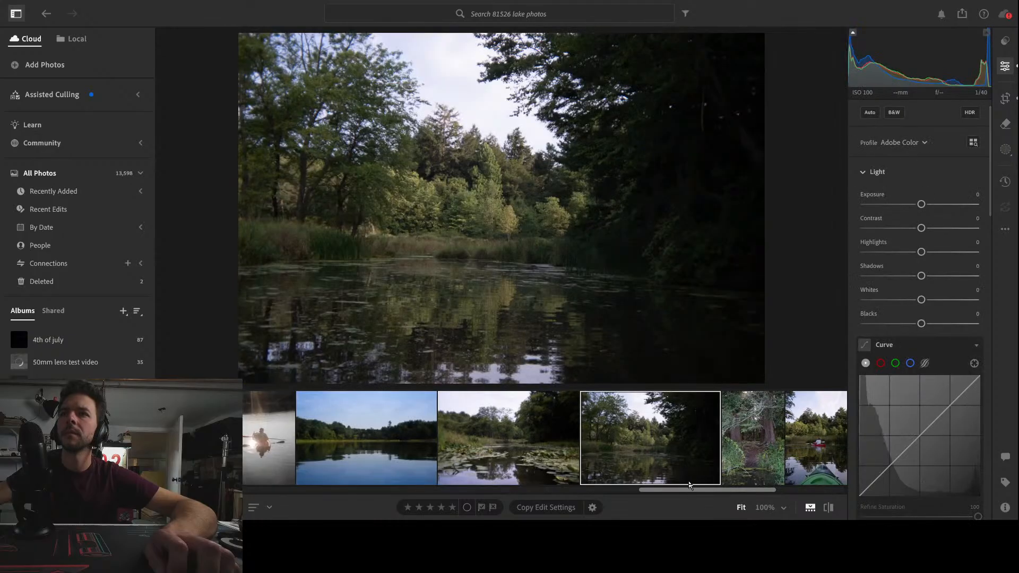
# Open the red kayak photo, set Contrast to +16, and flatten its curve by lowering a highlight point and raising a shadow point
pyautogui.click(565, 428)
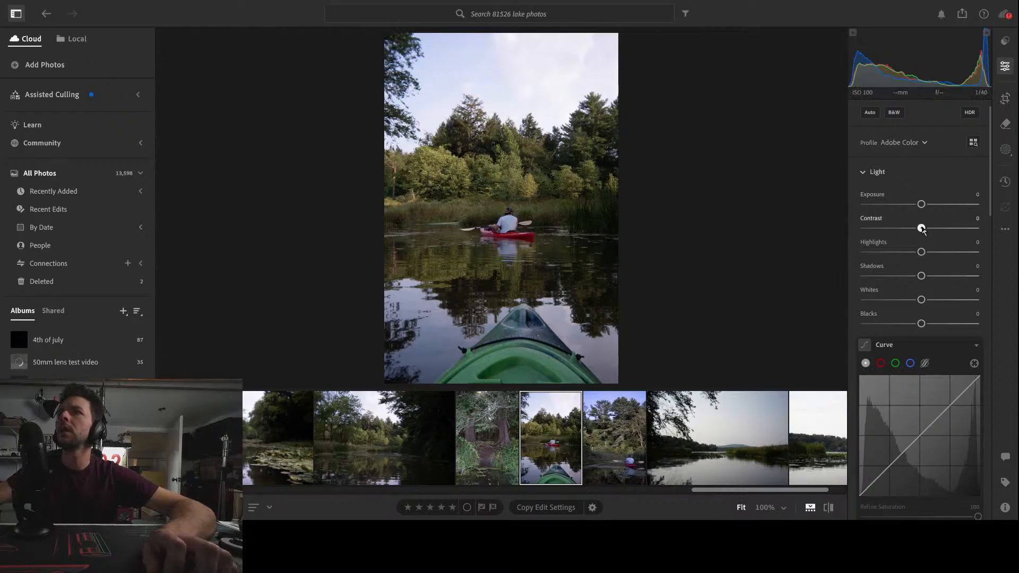
pyautogui.moveTo(922, 229); pyautogui.dragTo(934, 230)
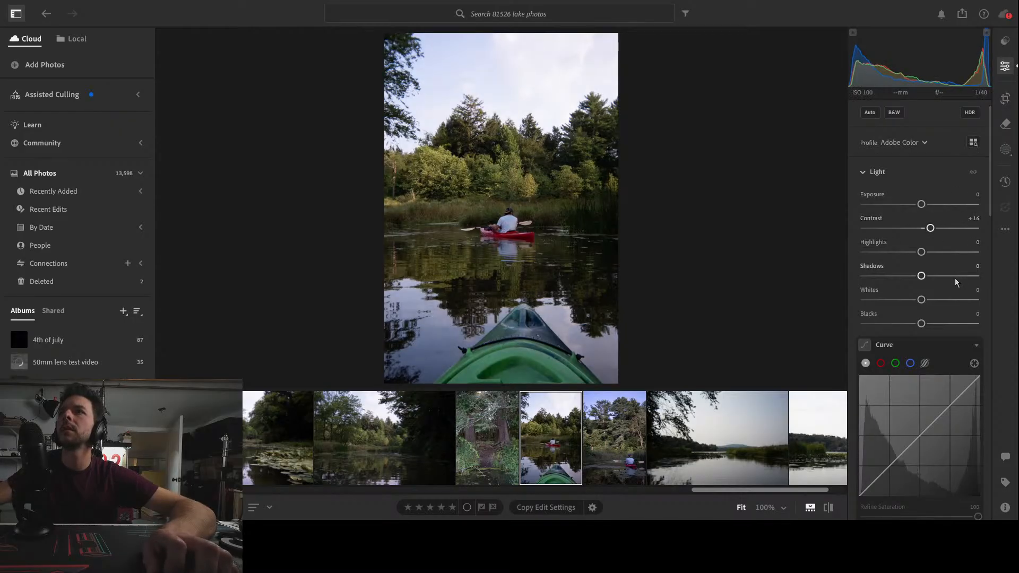
pyautogui.scroll(-2, 954, 278)
pyautogui.click(951, 358)
pyautogui.moveTo(952, 359); pyautogui.dragTo(953, 368)
pyautogui.moveTo(889, 433); pyautogui.dragTo(890, 421)
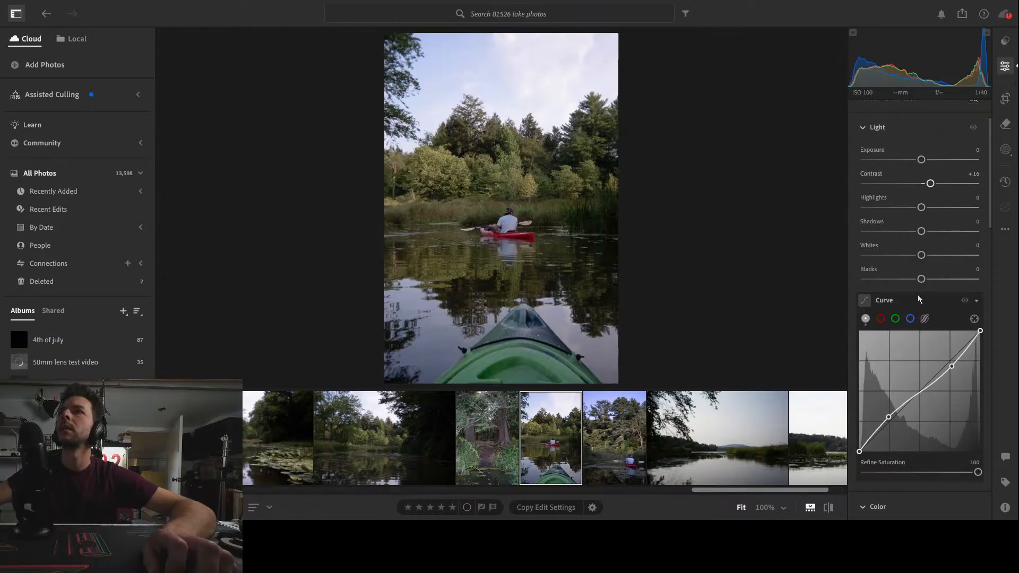
# Boost the kayak photo's Color Mixer saturation, setting green to +31 and raising red and orange as well
pyautogui.scroll(-10, 954, 357)
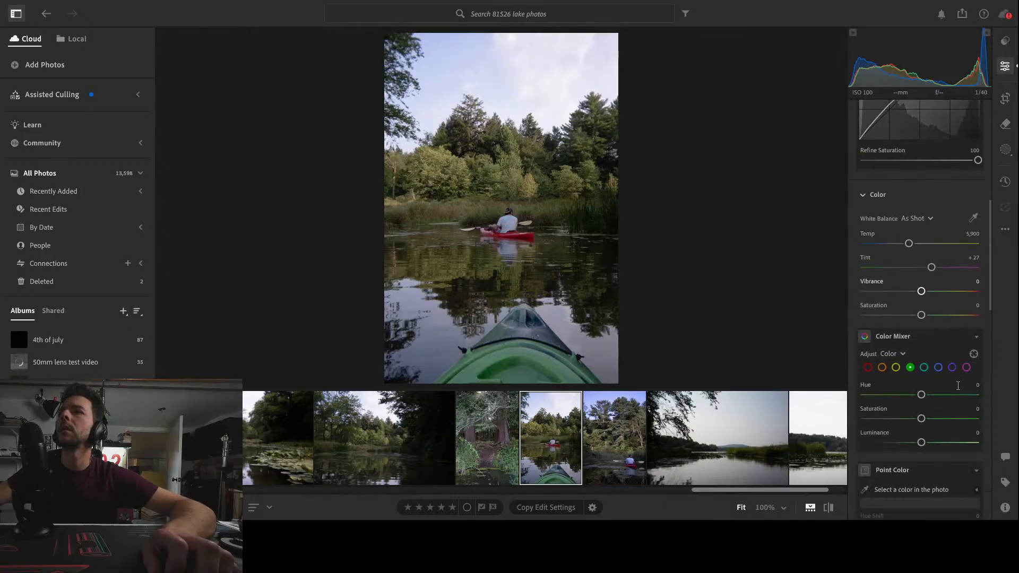
pyautogui.moveTo(921, 396); pyautogui.dragTo(1003, 396)
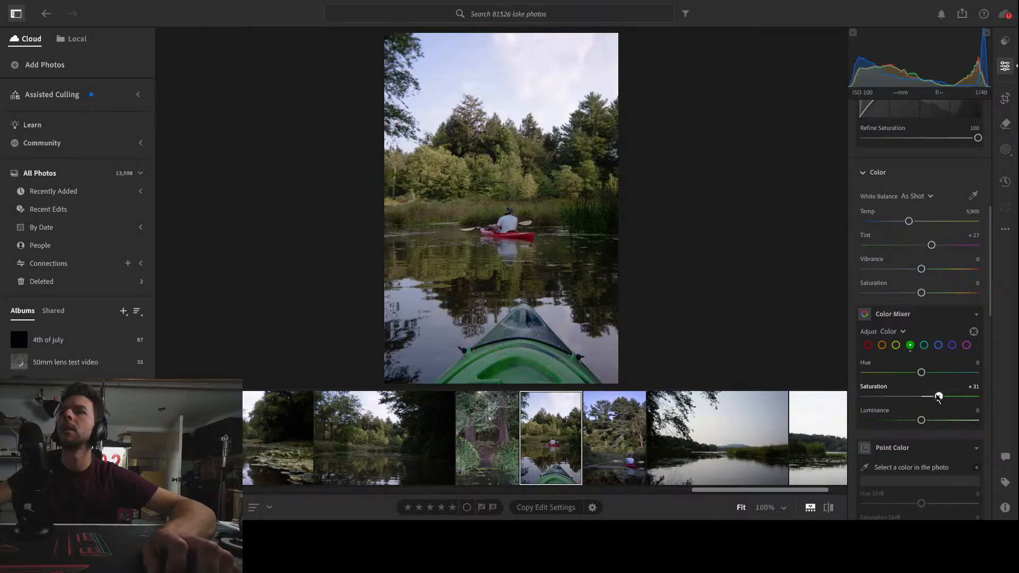
pyautogui.click(868, 345)
pyautogui.moveTo(921, 397); pyautogui.dragTo(945, 397)
pyautogui.click(882, 345)
pyautogui.moveTo(923, 398)
pyautogui.mouseDown()
pyautogui.moveTo(964, 397)
pyautogui.moveTo(903, 397)
pyautogui.moveTo(979, 392)
pyautogui.moveTo(906, 397)
pyautogui.moveTo(930, 396)
pyautogui.mouseUp()
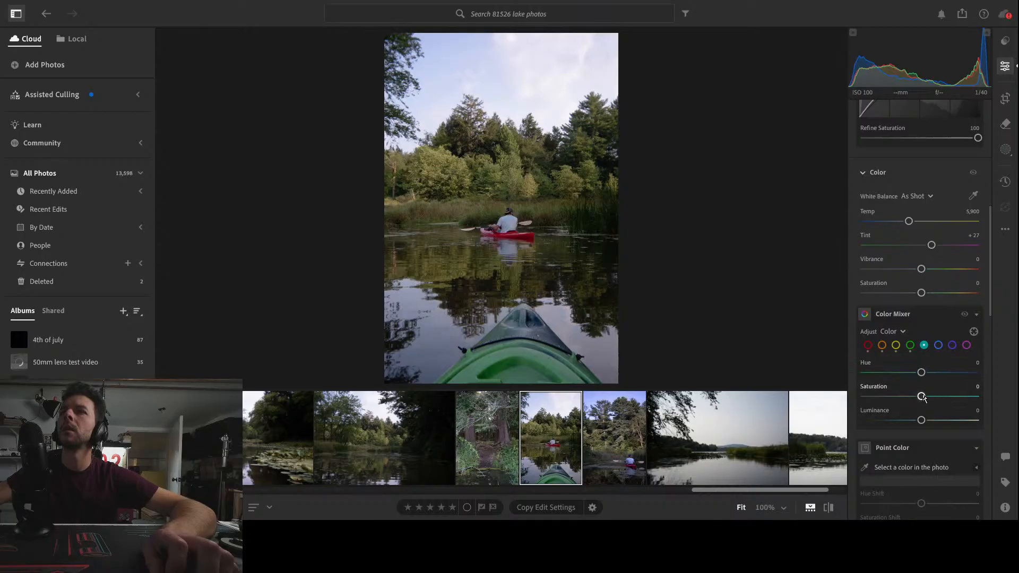
# Set the Color Mixer's aqua saturation to +19 and aqua luminance to -4
pyautogui.moveTo(923, 397); pyautogui.dragTo(896, 397)
pyautogui.moveTo(824, 396); pyautogui.dragTo(915, 422)
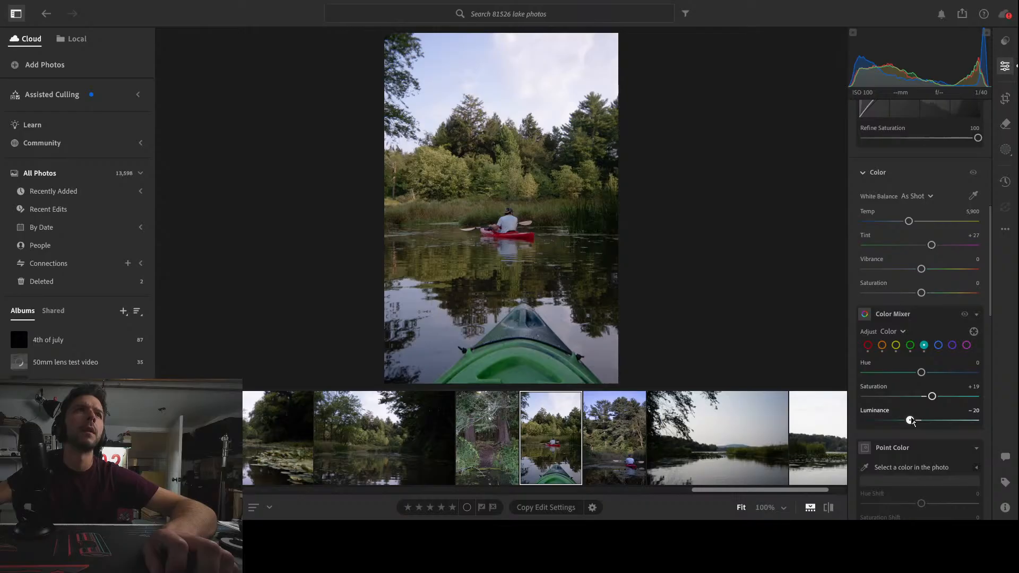
pyautogui.moveTo(911, 421); pyautogui.dragTo(919, 420)
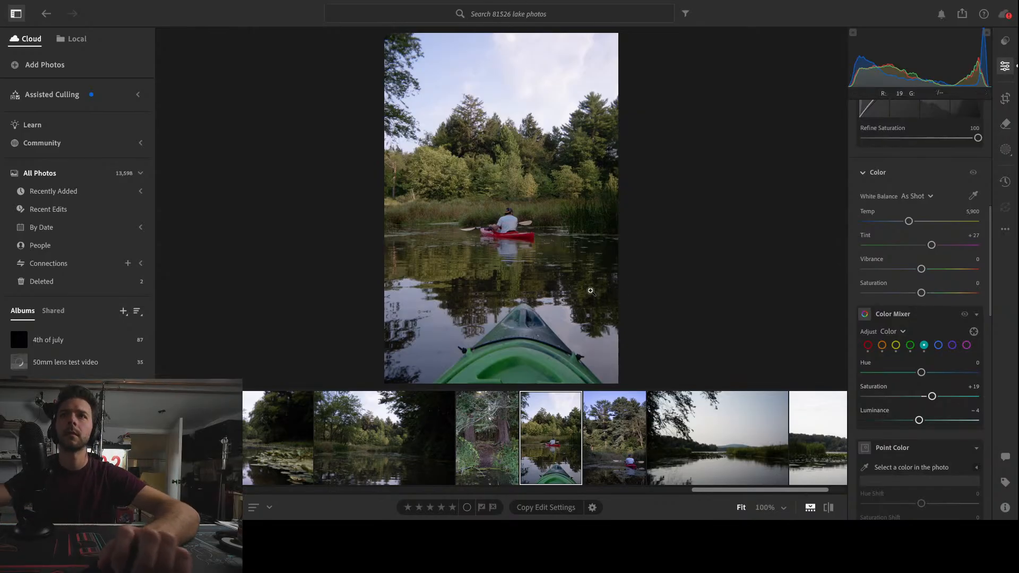
# Add a radial gradient mask over the sky with Temp +26, plus an inverted copy of it that darkens the surroundings
pyautogui.click(1005, 149)
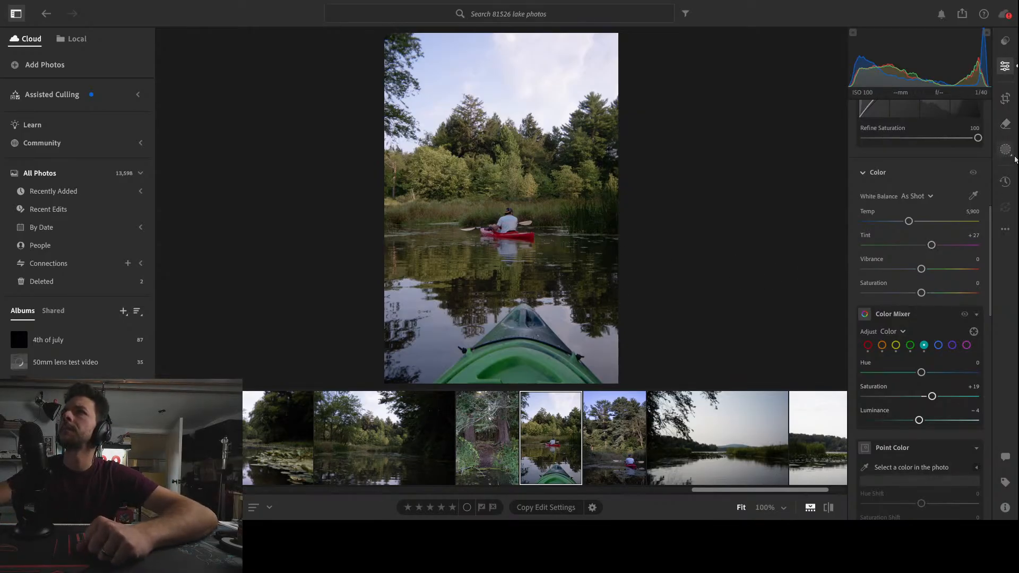
pyautogui.click(899, 279)
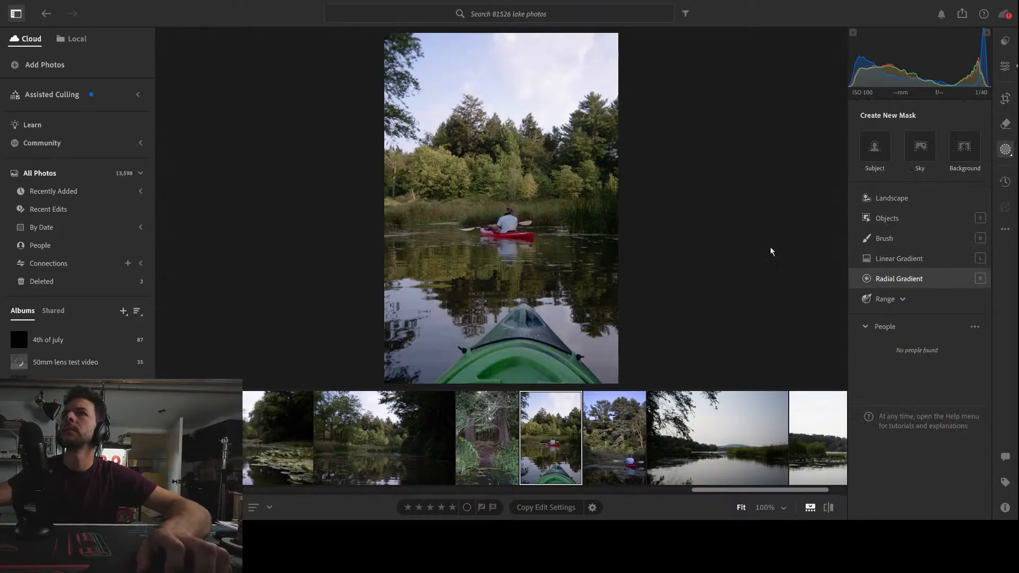
pyautogui.moveTo(505, 53); pyautogui.dragTo(815, 244)
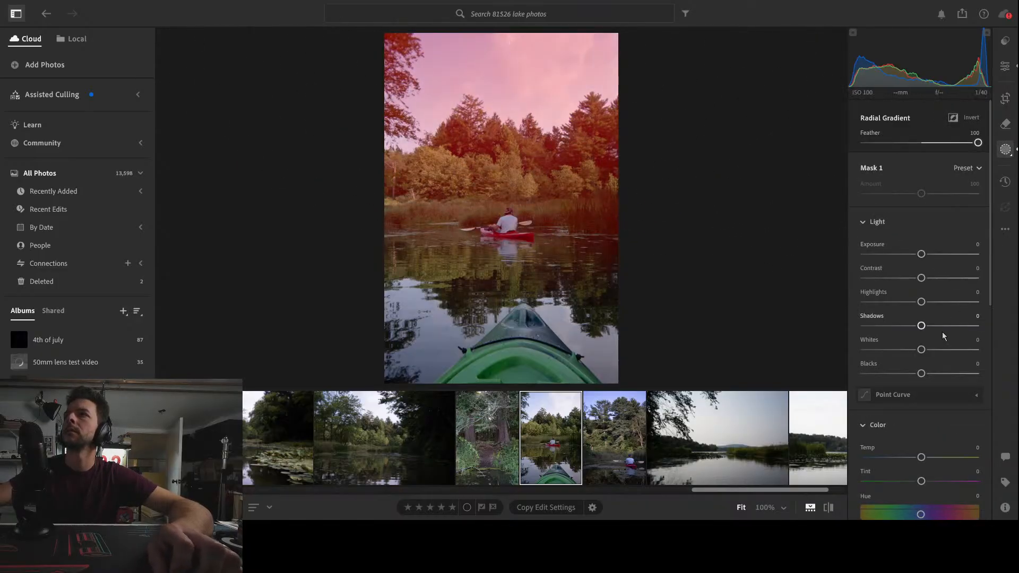
pyautogui.moveTo(922, 457)
pyautogui.mouseDown()
pyautogui.moveTo(960, 461)
pyautogui.moveTo(936, 461)
pyautogui.mouseUp()
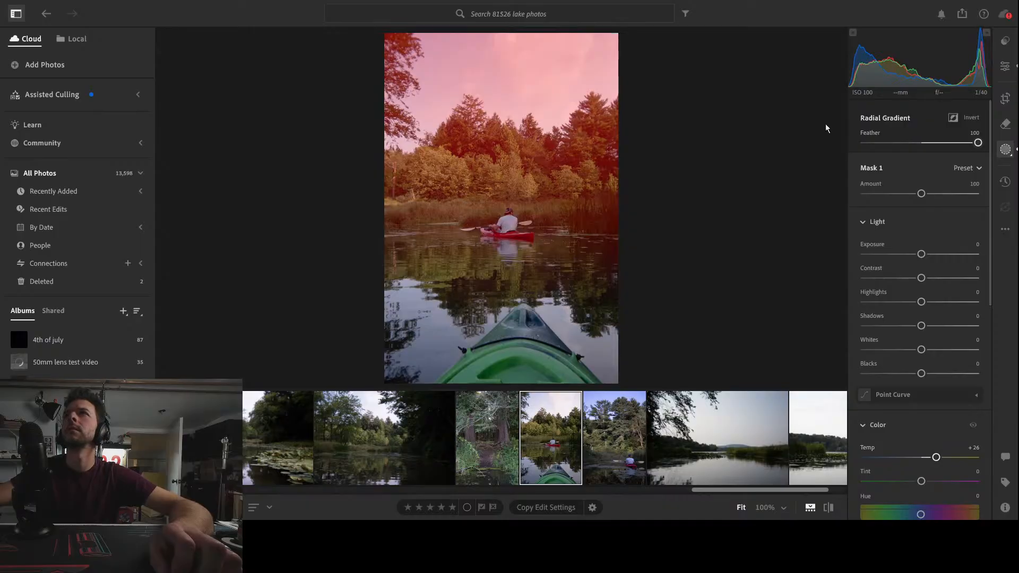
pyautogui.click(870, 117)
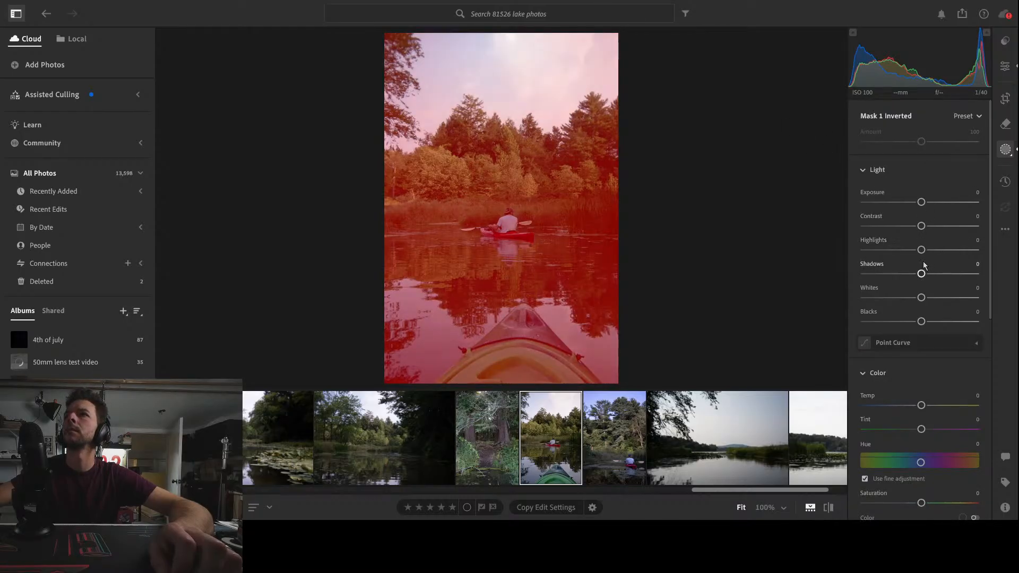
pyautogui.moveTo(922, 250); pyautogui.dragTo(908, 281)
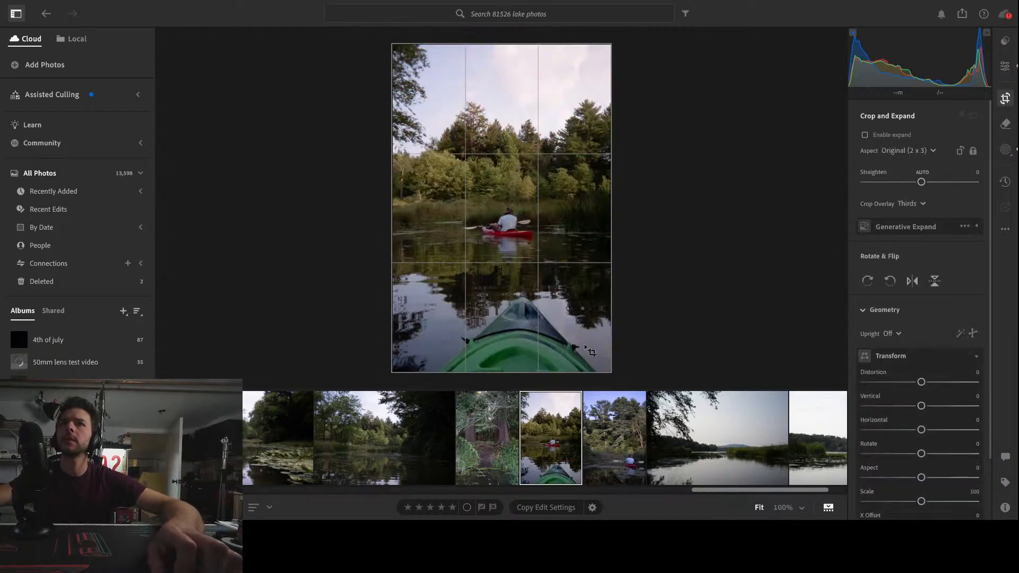
# Try a tighter 2 x 3 crop of the kayak photo, trimming the sky and the overhanging branches, and apply it
pyautogui.press('c')
pyautogui.moveTo(503, 347); pyautogui.dragTo(492, 319)
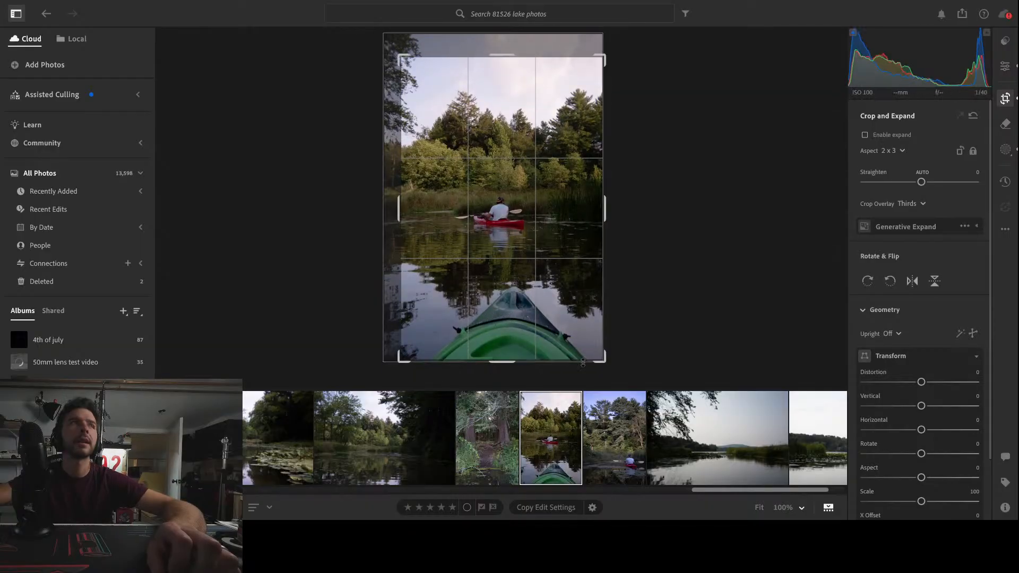
pyautogui.moveTo(404, 365); pyautogui.dragTo(413, 360)
pyautogui.moveTo(523, 313); pyautogui.dragTo(507, 275)
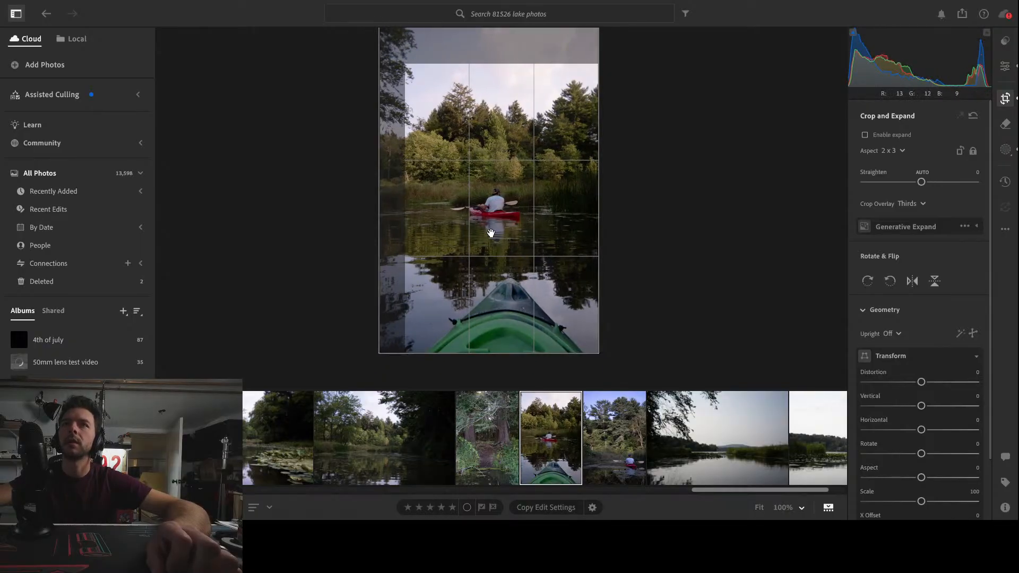
pyautogui.moveTo(410, 357); pyautogui.dragTo(414, 350)
pyautogui.moveTo(497, 304); pyautogui.dragTo(498, 281)
pyautogui.moveTo(409, 68); pyautogui.dragTo(405, 61)
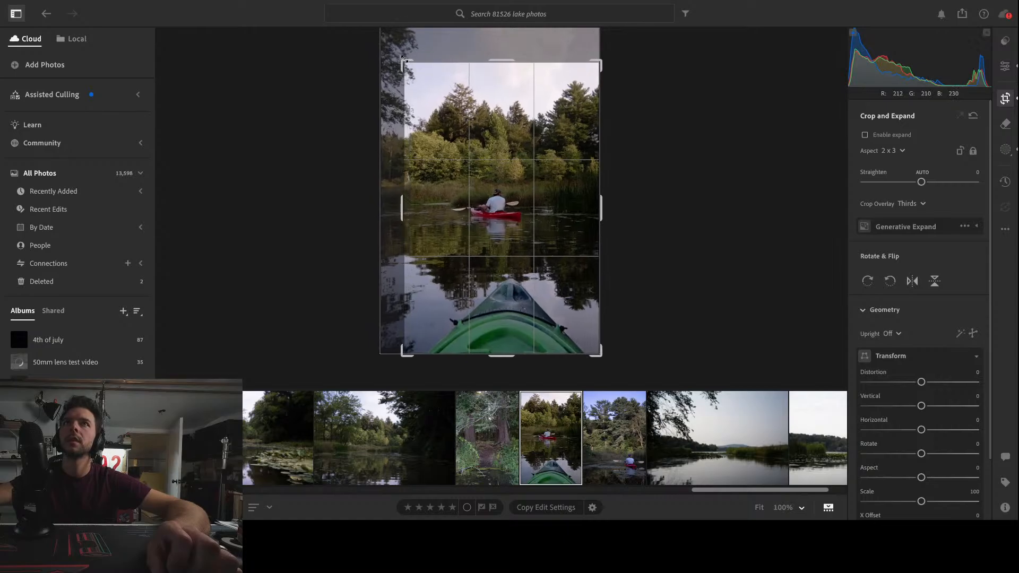
pyautogui.moveTo(505, 241)
pyautogui.mouseDown()
pyautogui.moveTo(517, 253)
pyautogui.moveTo(499, 250)
pyautogui.moveTo(509, 249)
pyautogui.mouseUp()
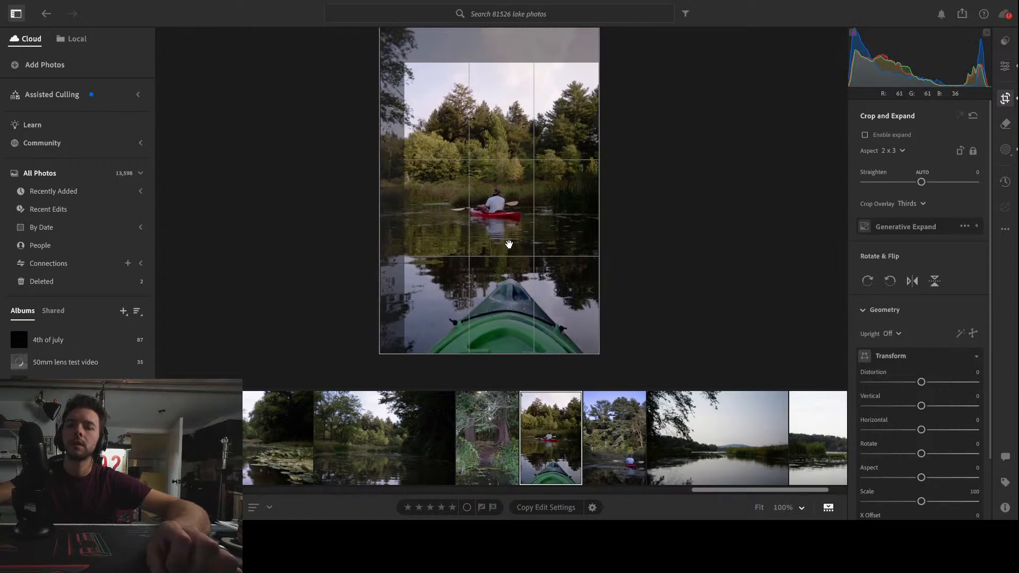
pyautogui.press('e')
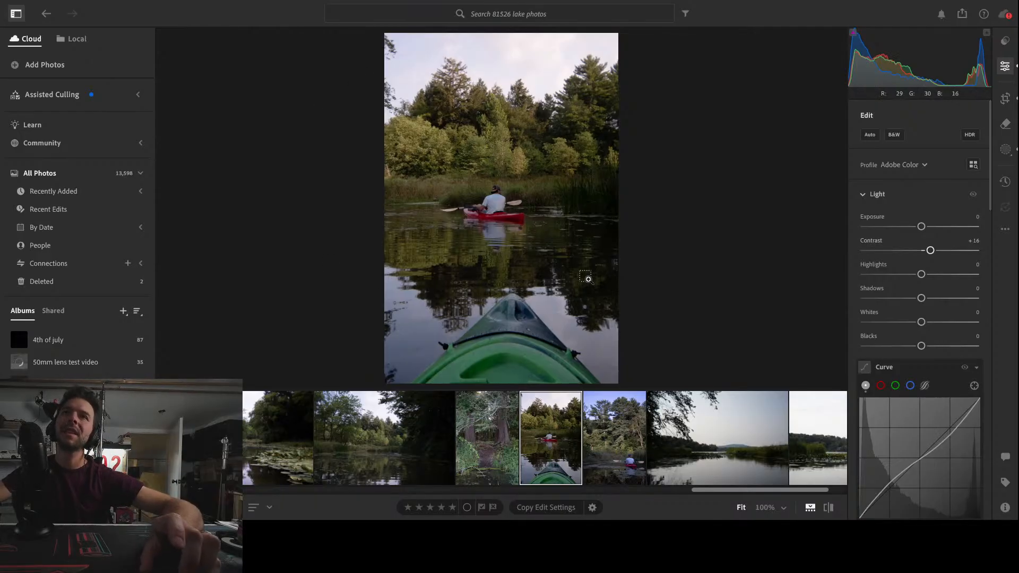
# Undo the crop changes step by step back to the uncropped kayak photo
pyautogui.press('super+z')
pyautogui.press('super+z')
pyautogui.press('super+z')
pyautogui.press('super+z')
pyautogui.press('super+z')
pyautogui.press('super+z')
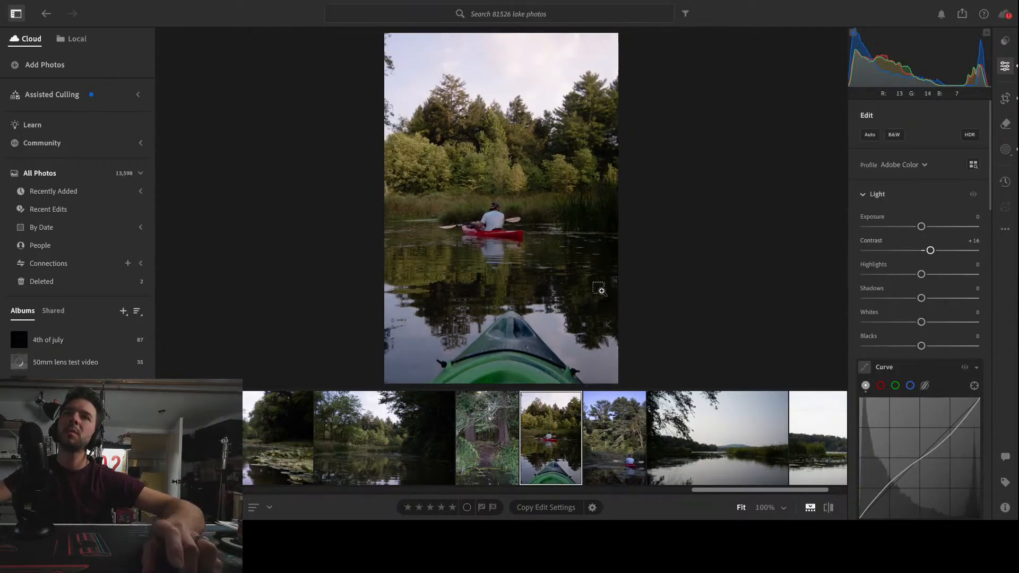
pyautogui.press('super+z')
pyautogui.press('super+z')
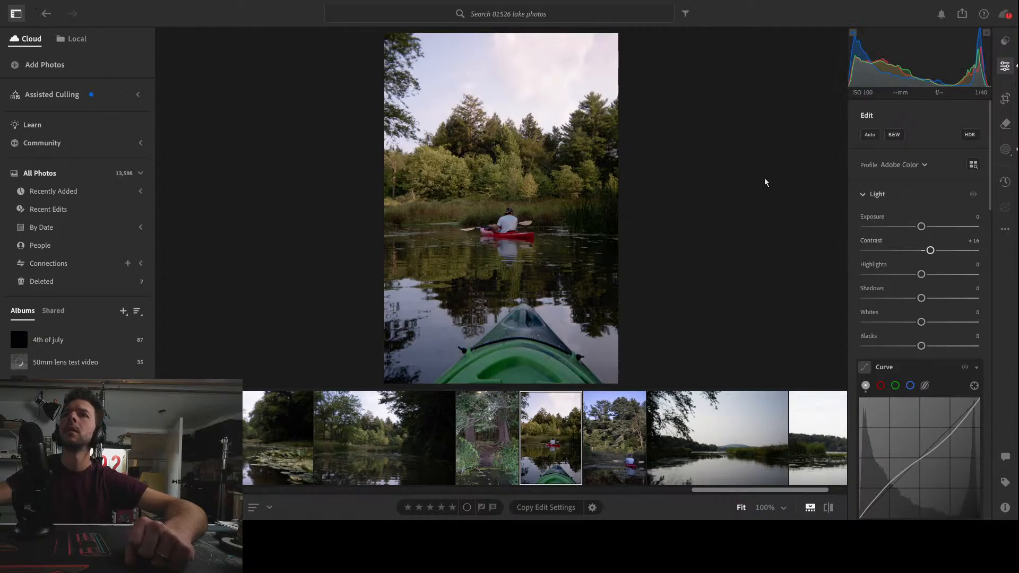
# Crop the kayak photo slightly at 2 x 3, trimming some sky and left edge, and return to the edit view
pyautogui.click(1006, 99)
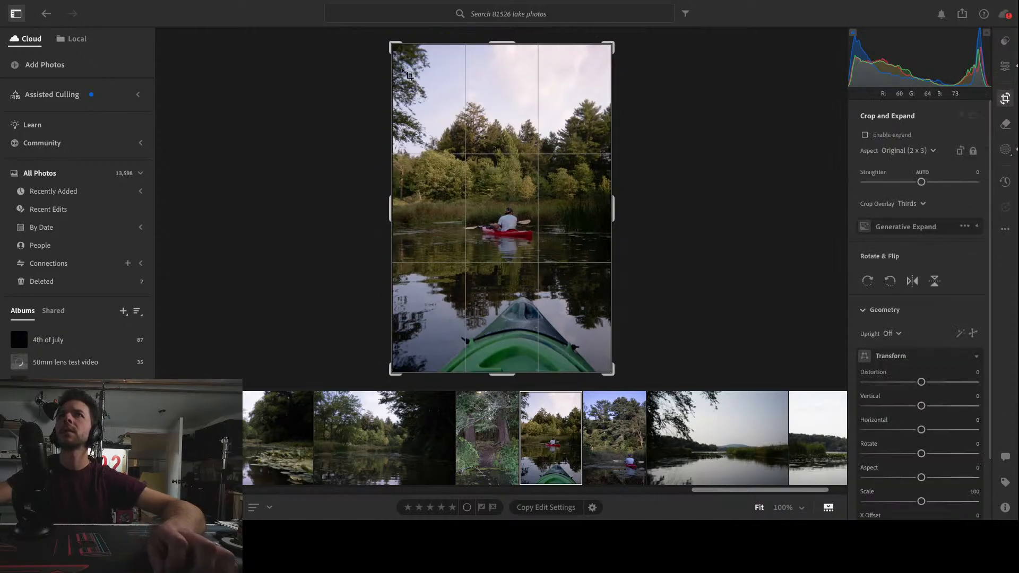
pyautogui.moveTo(397, 47); pyautogui.dragTo(401, 46)
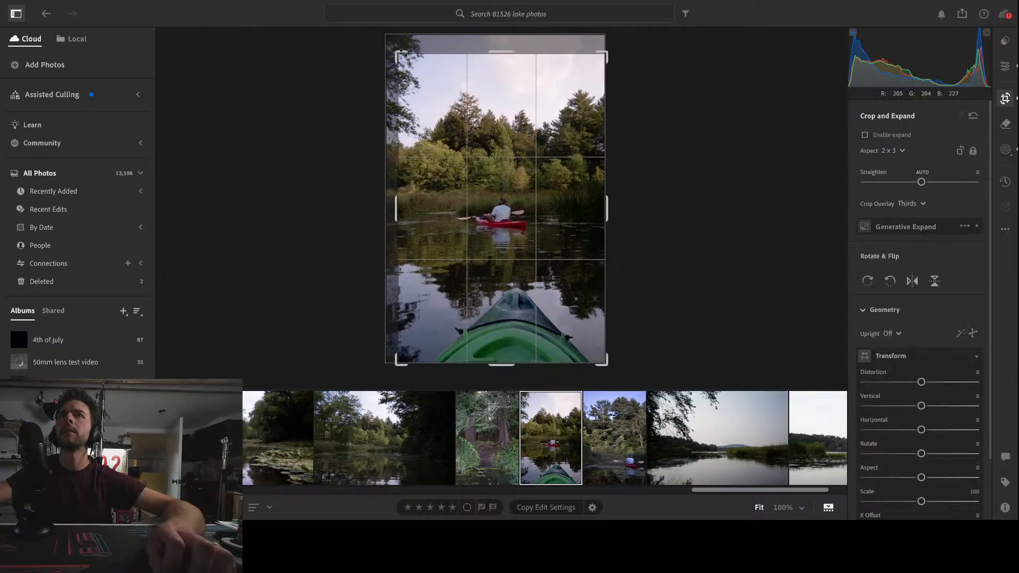
pyautogui.moveTo(457, 141)
pyautogui.mouseDown()
pyautogui.moveTo(460, 154)
pyautogui.moveTo(458, 137)
pyautogui.mouseUp()
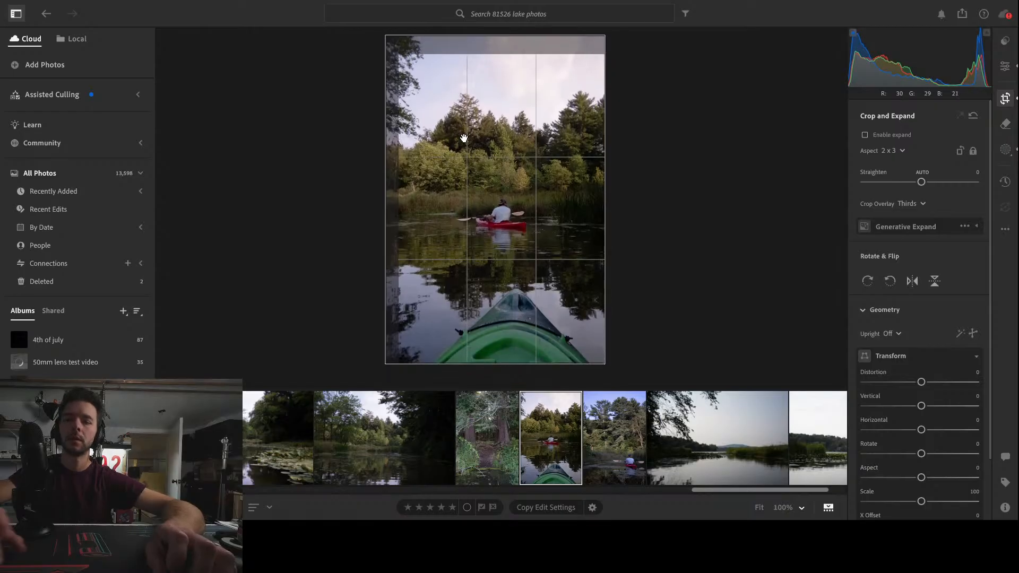
pyautogui.press('e')
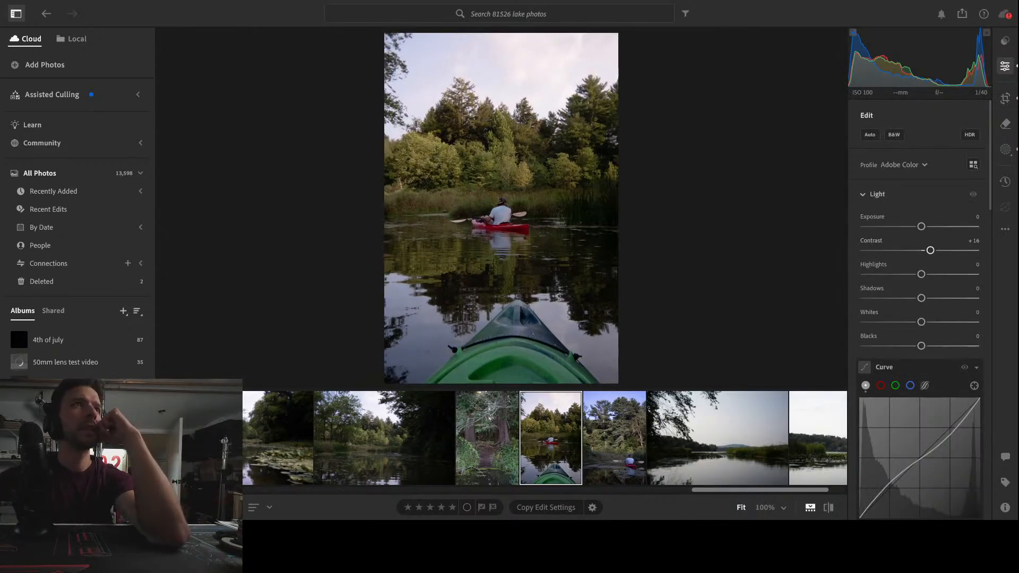
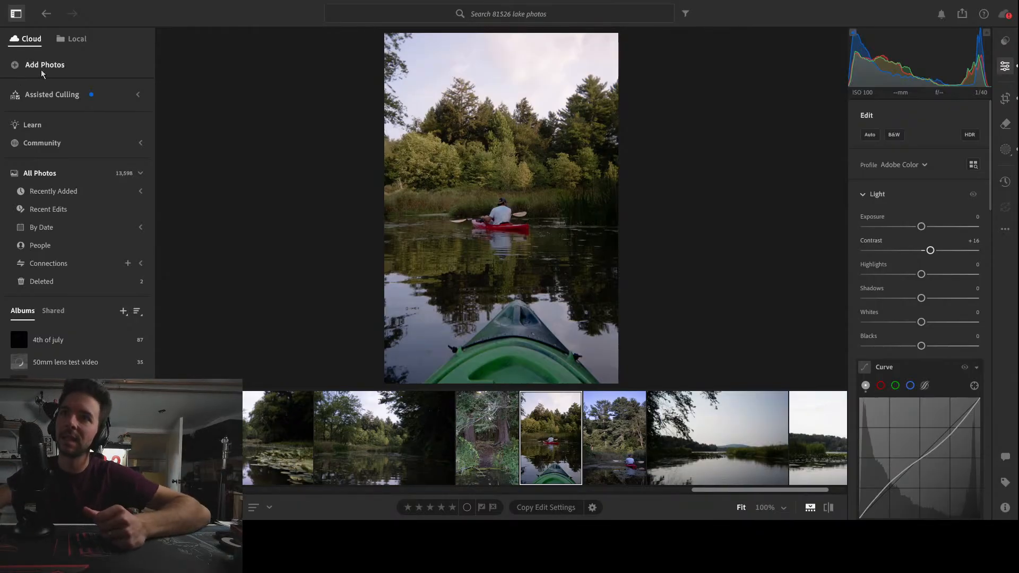
# Compare the neighbouring kayak and lake photos and flag the open-lake shot with the overhanging branches as a pick
pyautogui.click(600, 437)
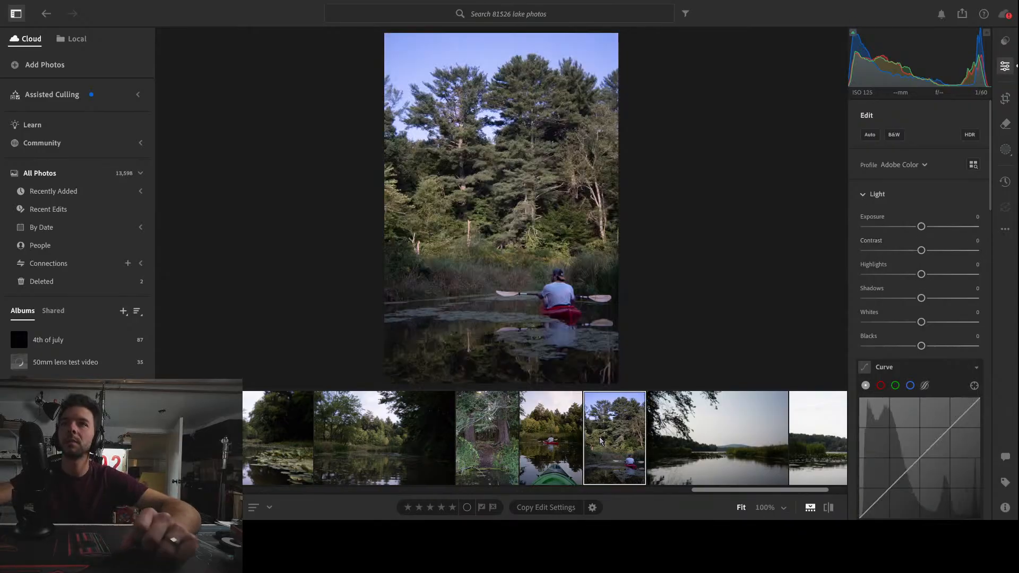
pyautogui.click(605, 456)
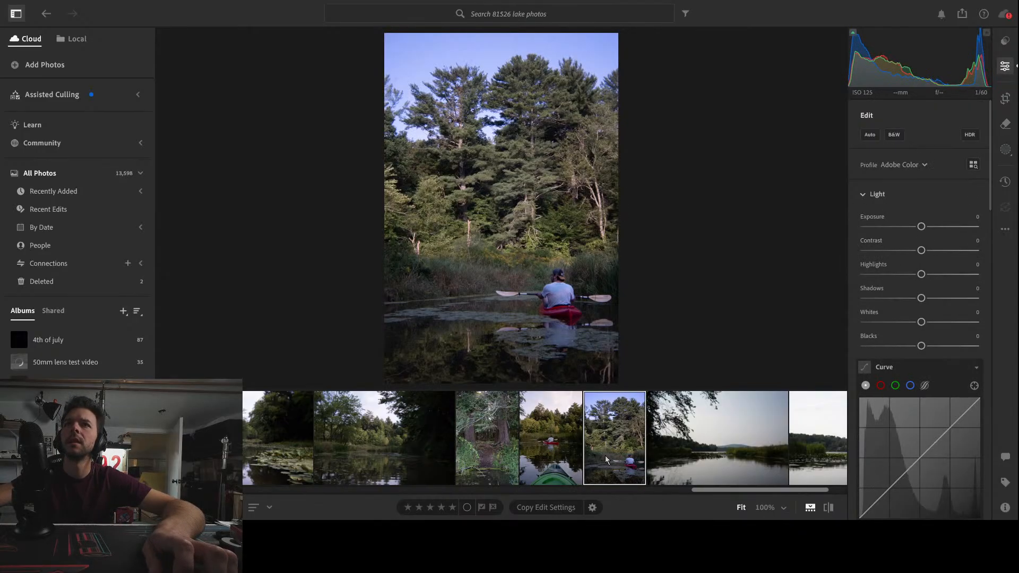
pyautogui.click(554, 450)
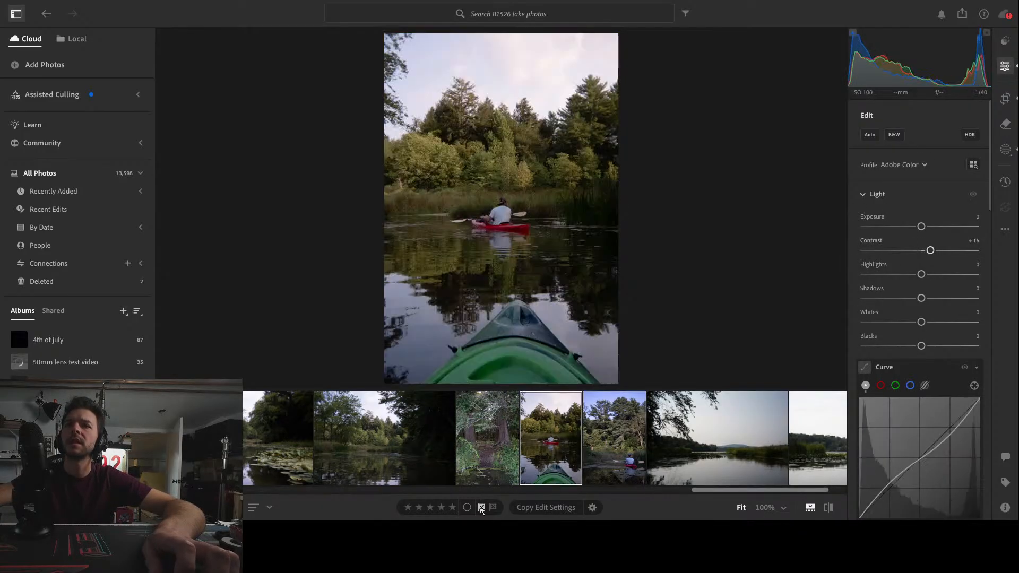
pyautogui.click(717, 456)
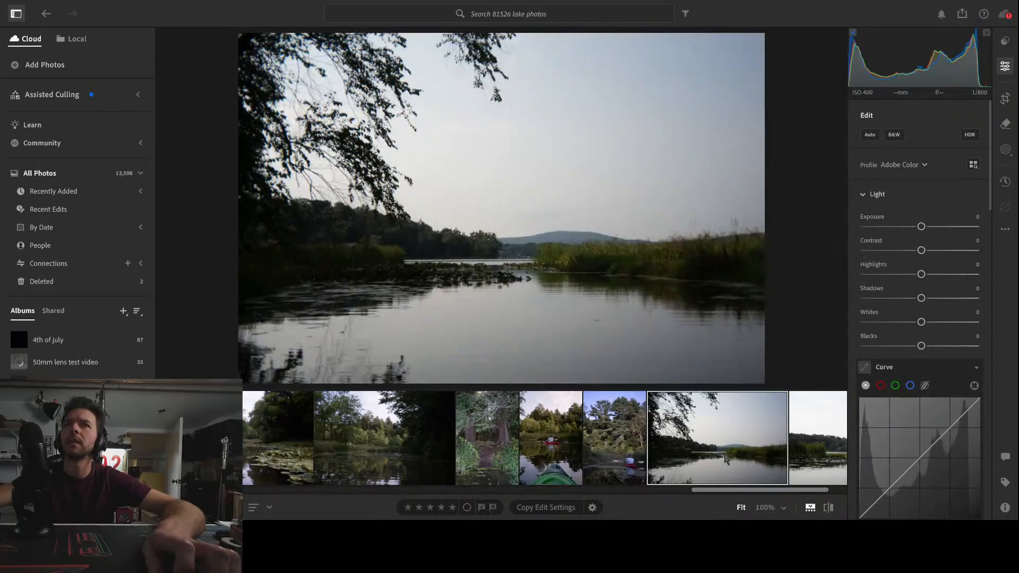
pyautogui.scroll(-1, 753, 455)
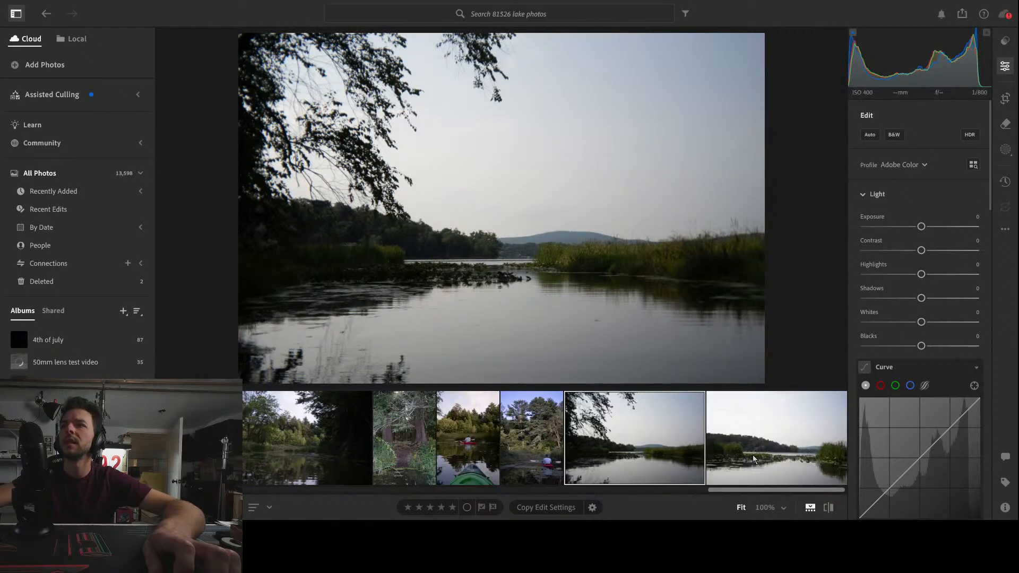
pyautogui.click(652, 449)
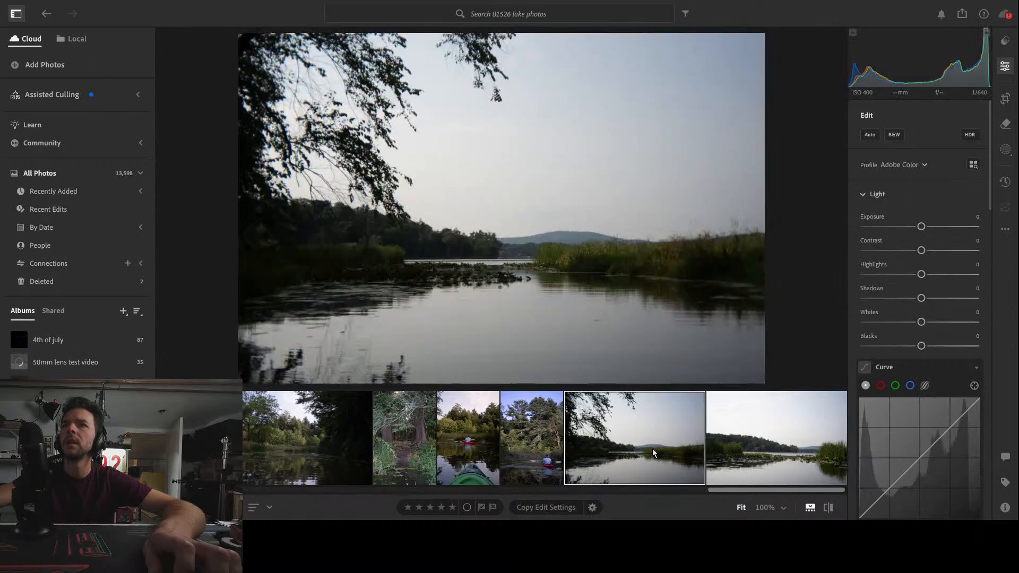
pyautogui.click(766, 454)
pyautogui.click(654, 438)
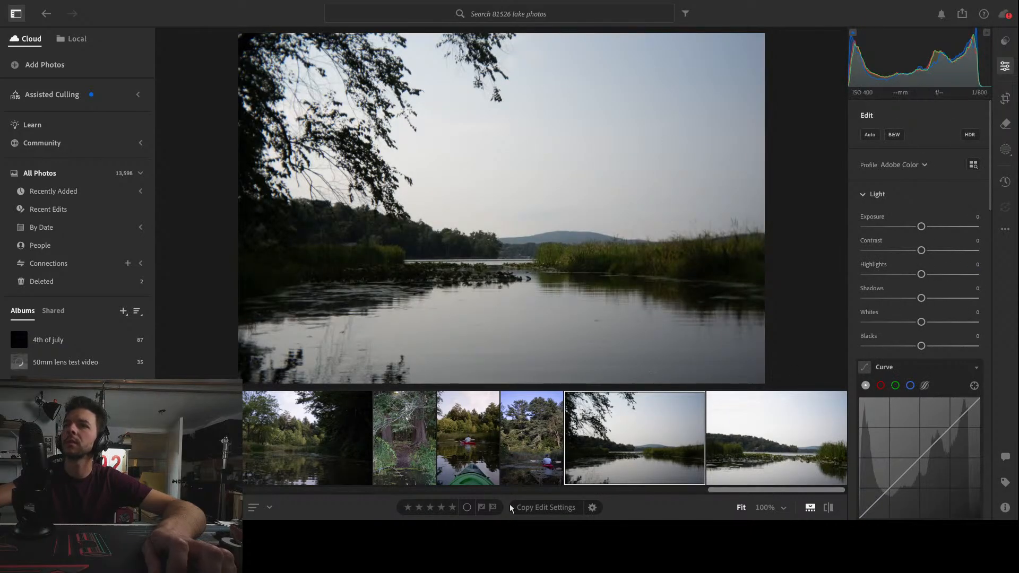
pyautogui.click(482, 508)
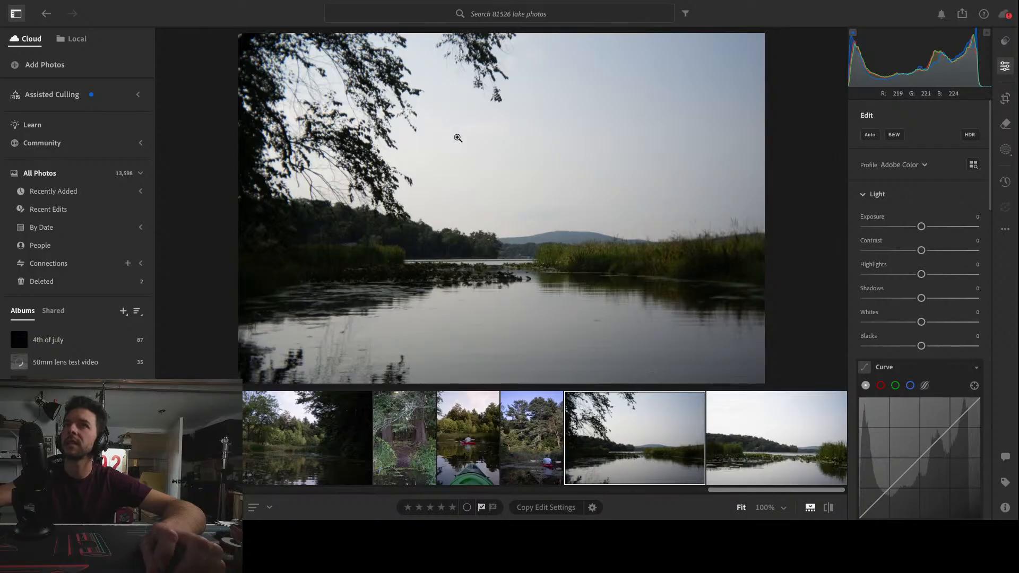
# Crop the open-lake photo slightly tighter at 3 x 2, trimming its edges and the overhanging branches, and apply the crop
pyautogui.click(1005, 98)
pyautogui.moveTo(750, 71); pyautogui.dragTo(692, 101)
pyautogui.moveTo(644, 219); pyautogui.dragTo(608, 228)
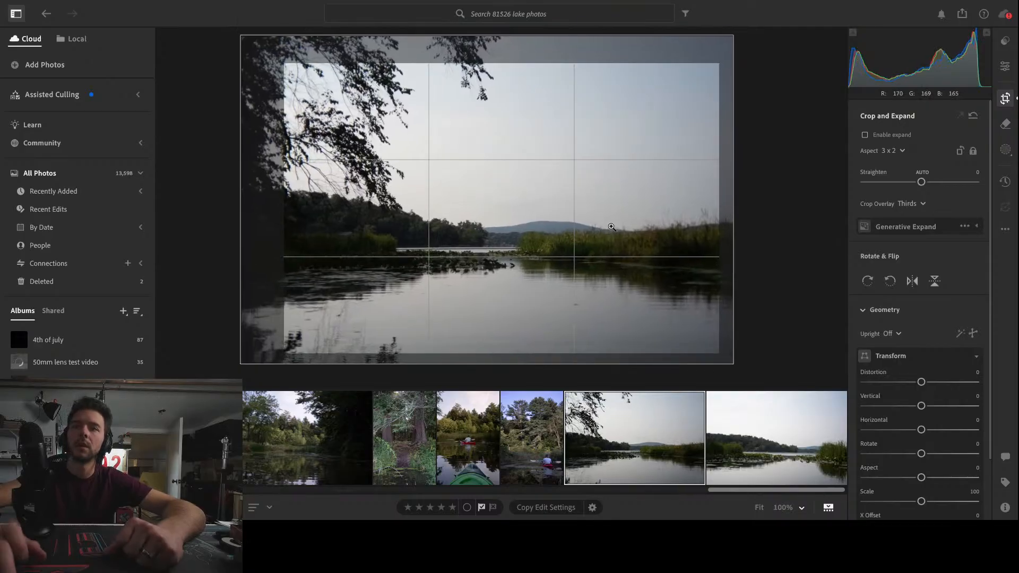
pyautogui.press('Return')
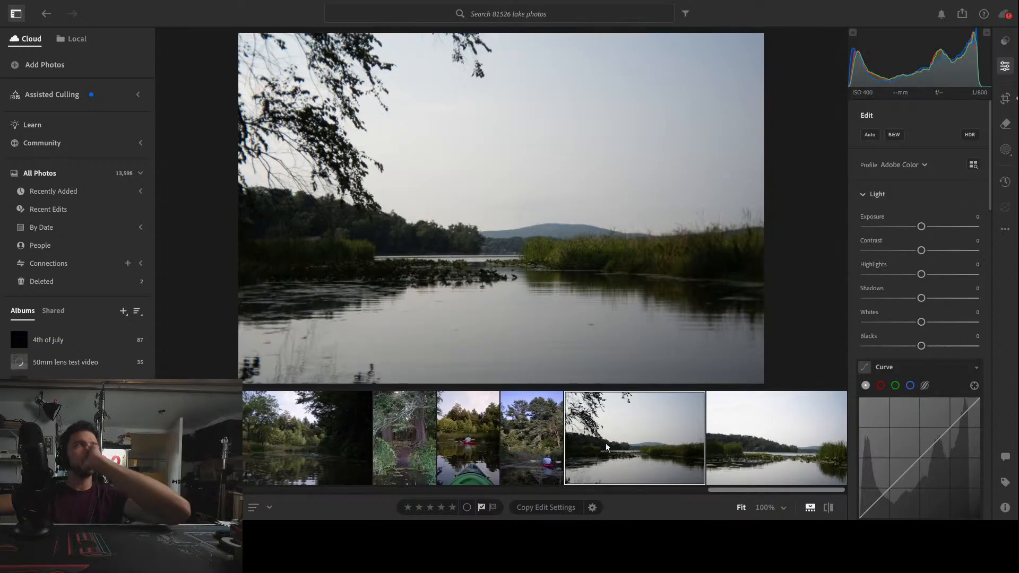
# Add a linear gradient mask running from the top of the sky down past the horizon and set its Temp to -82
pyautogui.scroll(5, 511, 452)
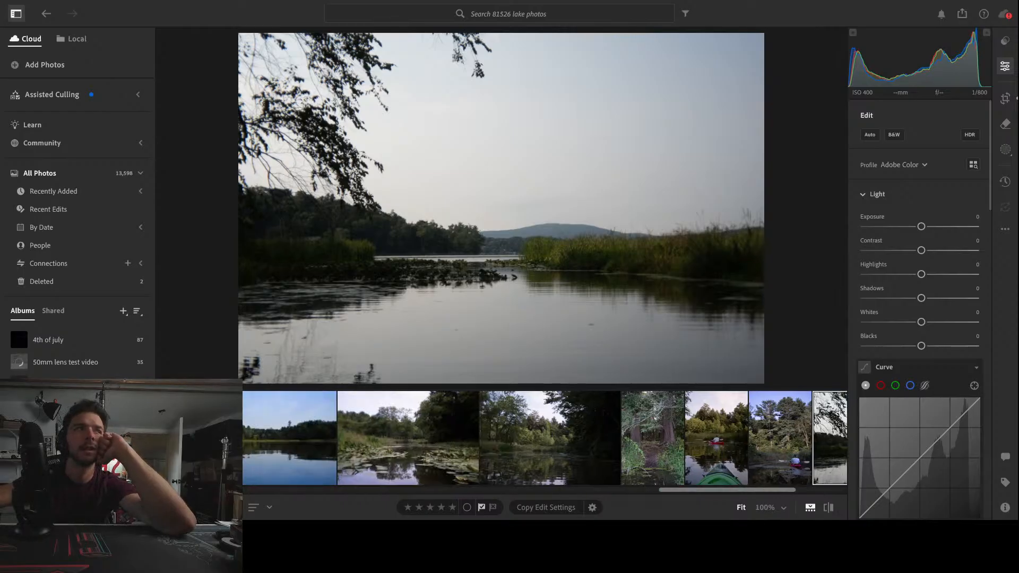
pyautogui.scroll(-5, 326, 456)
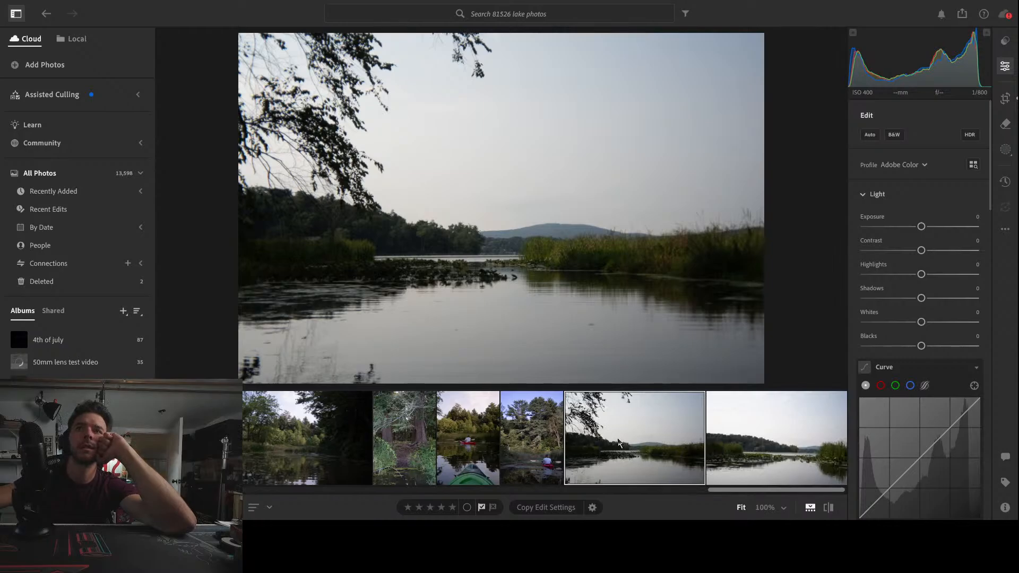
pyautogui.click(1006, 151)
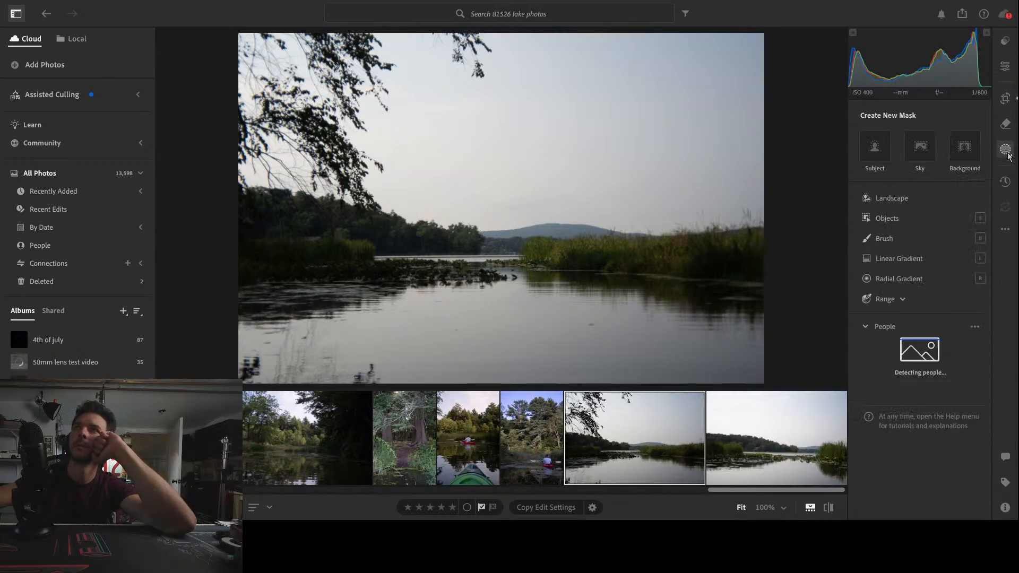
pyautogui.click(903, 258)
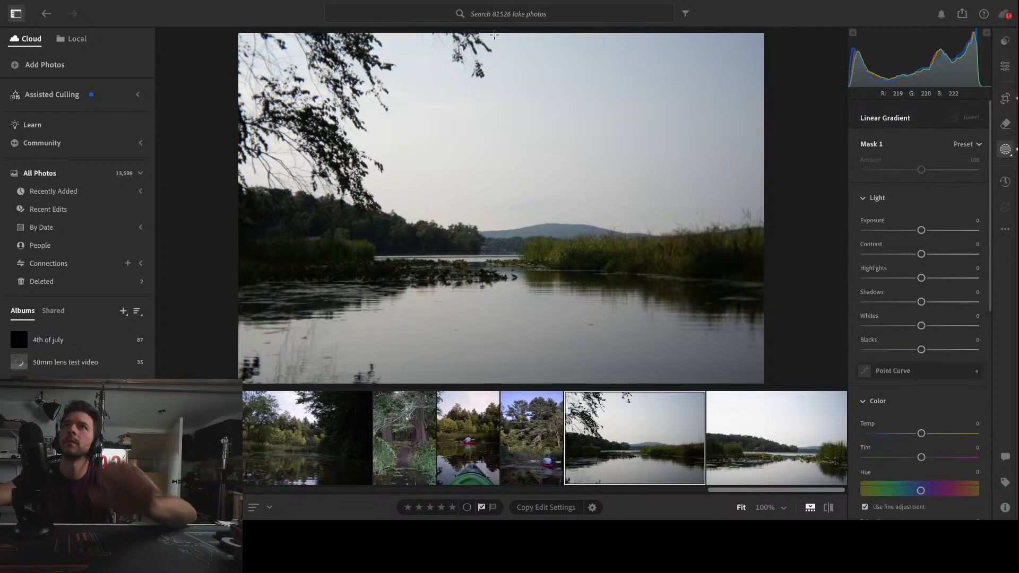
pyautogui.moveTo(453, 33); pyautogui.dragTo(521, 291)
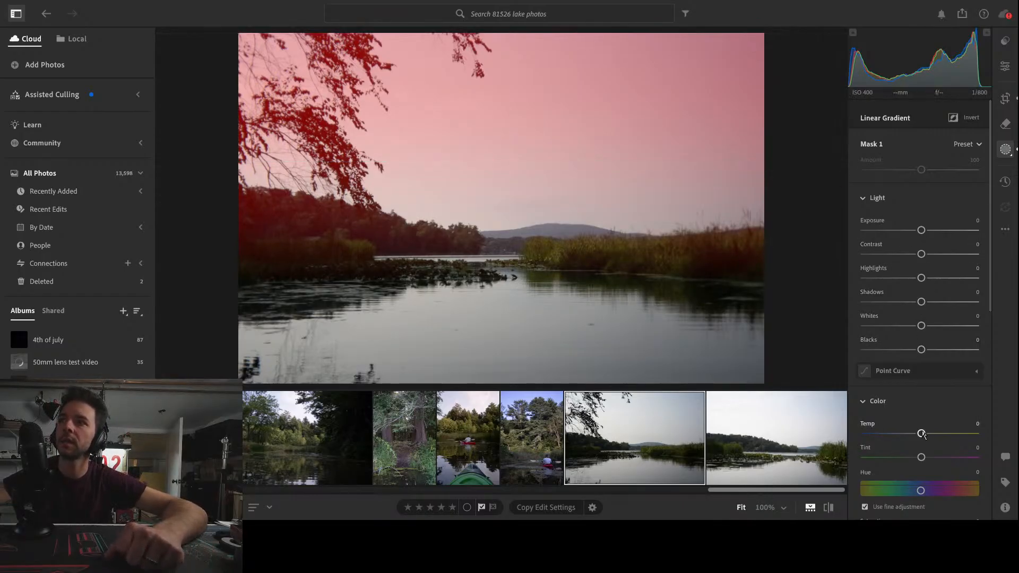
pyautogui.moveTo(922, 434); pyautogui.dragTo(864, 434)
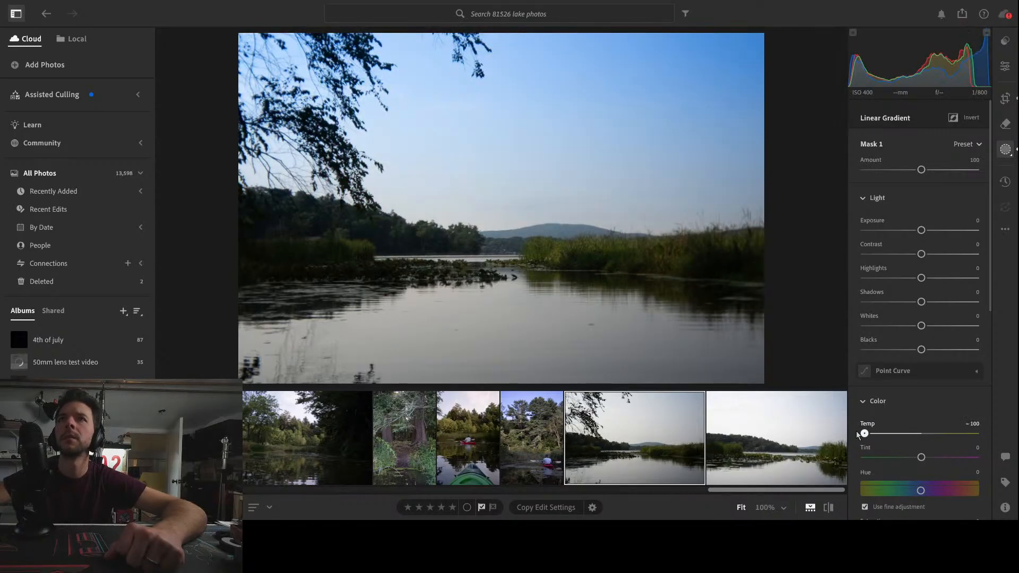
pyautogui.moveTo(865, 434); pyautogui.dragTo(877, 435)
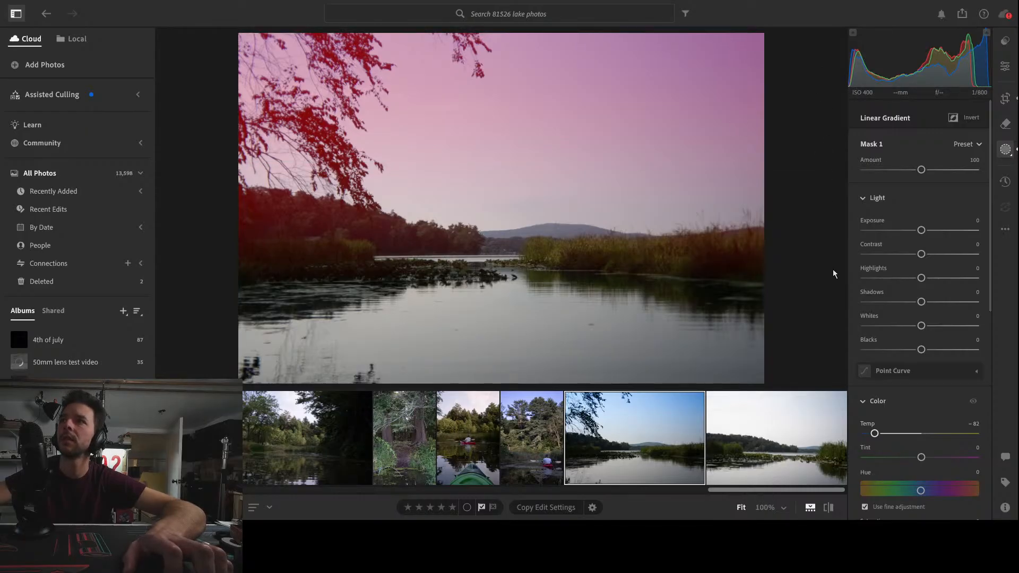
# Extend the mask with a second linear gradient rising over the water and set its Temp to -69
pyautogui.moveTo(502, 382); pyautogui.dragTo(499, 245)
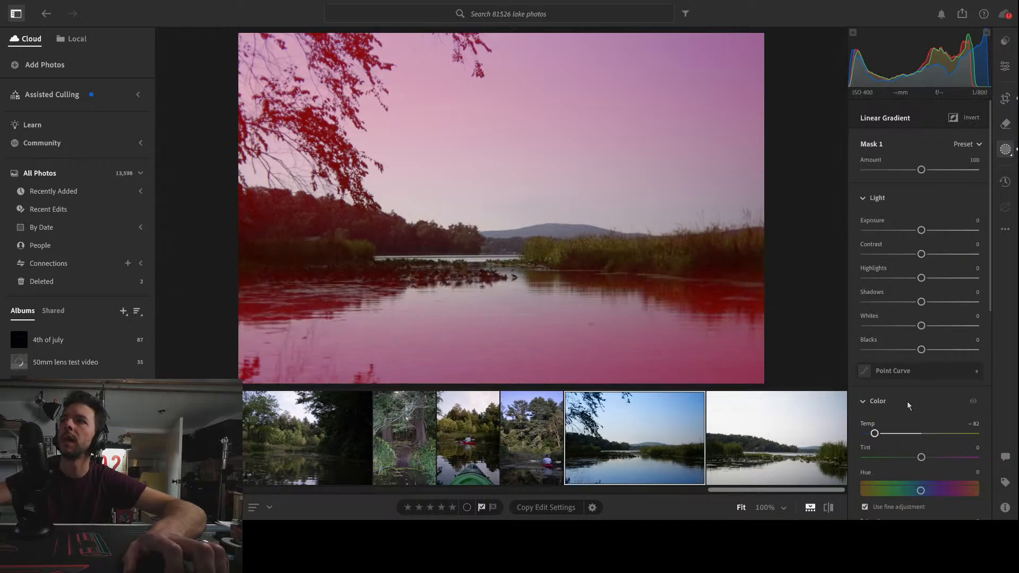
pyautogui.moveTo(875, 439); pyautogui.dragTo(882, 437)
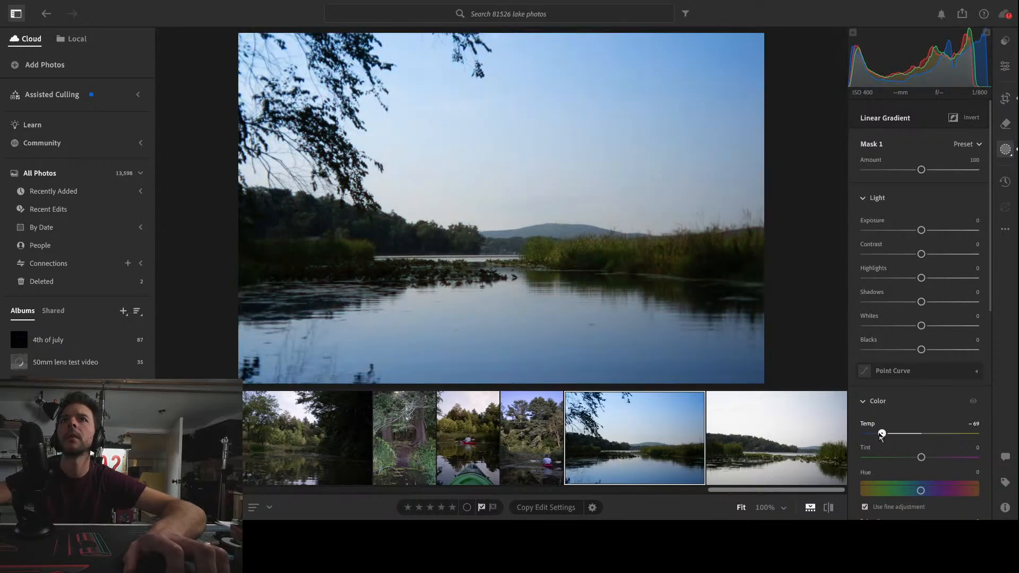
pyautogui.click(1005, 66)
# In the Color Mixer, adjust the green saturation and set the yellow saturation to +40
pyautogui.scroll(-5, 957, 391)
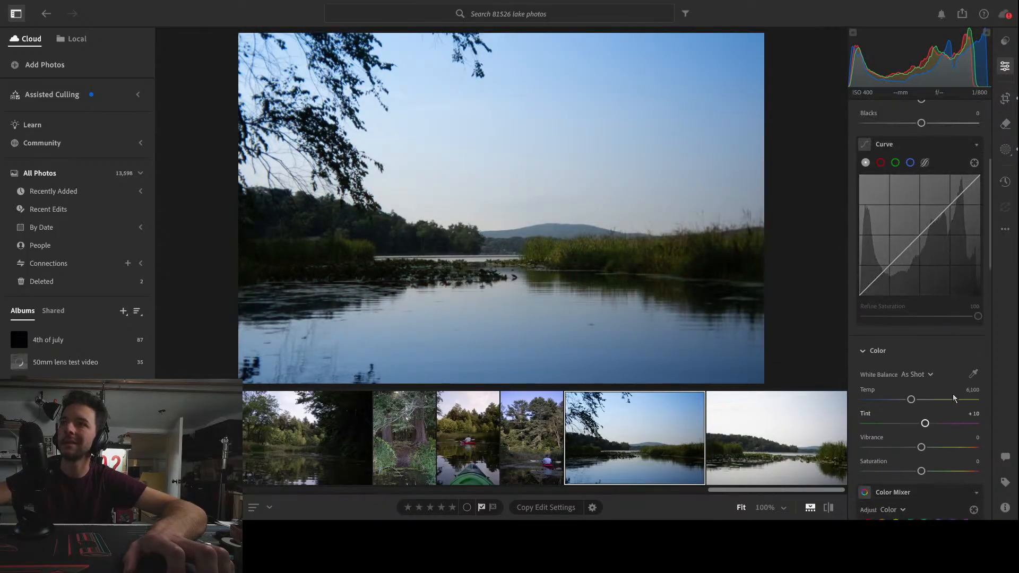
pyautogui.scroll(-2, 953, 391)
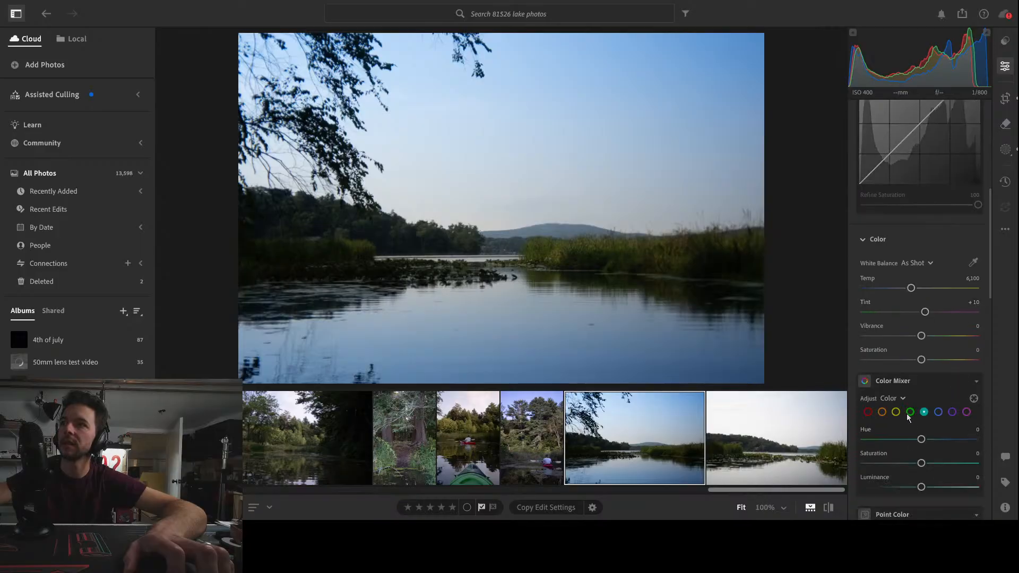
pyautogui.moveTo(921, 463); pyautogui.dragTo(978, 464)
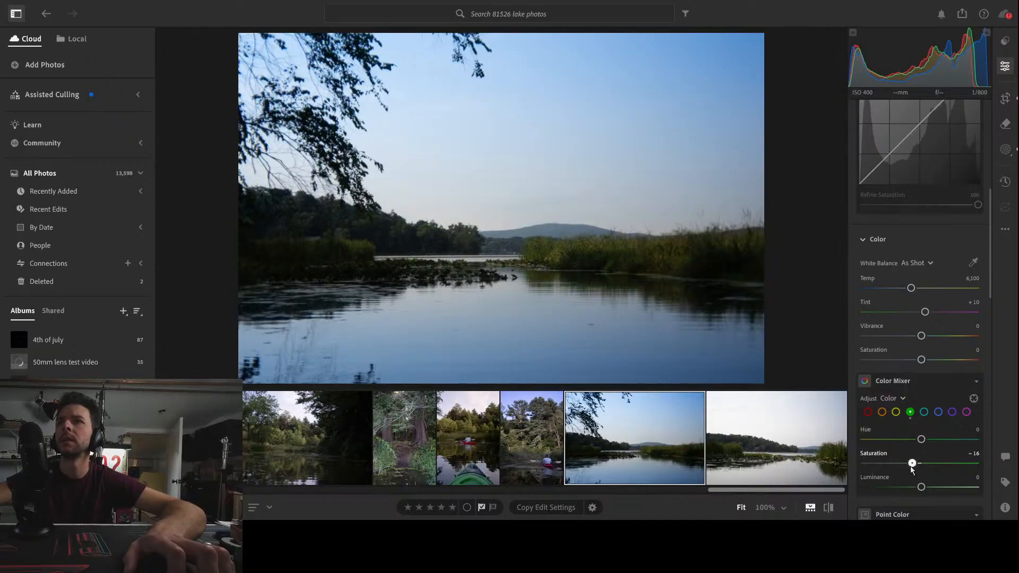
pyautogui.click(897, 412)
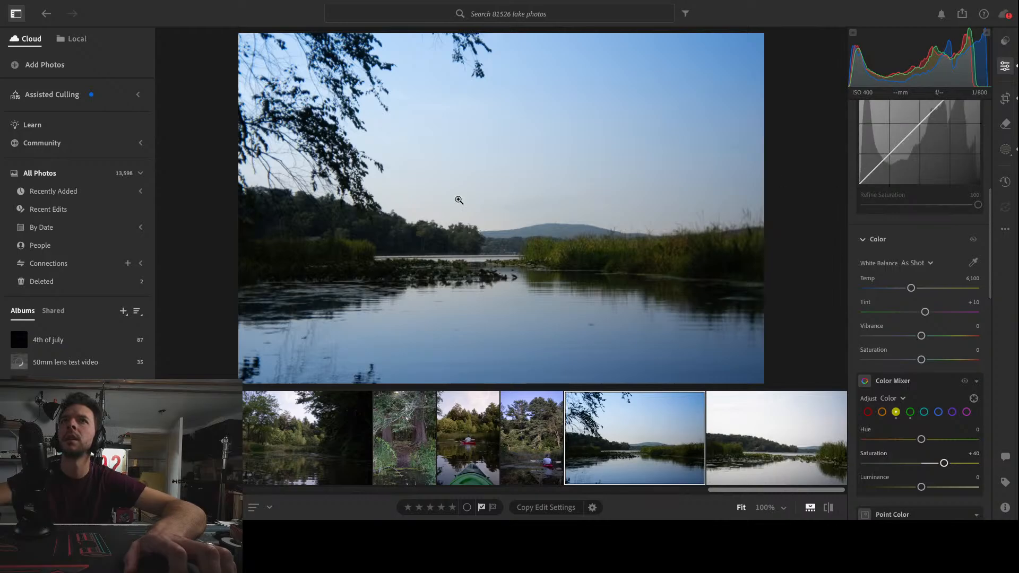
# Create a sky mask, subtract a top-to-bottom linear gradient so it favours the horizon, and set its Temp to +63
pyautogui.click(1003, 149)
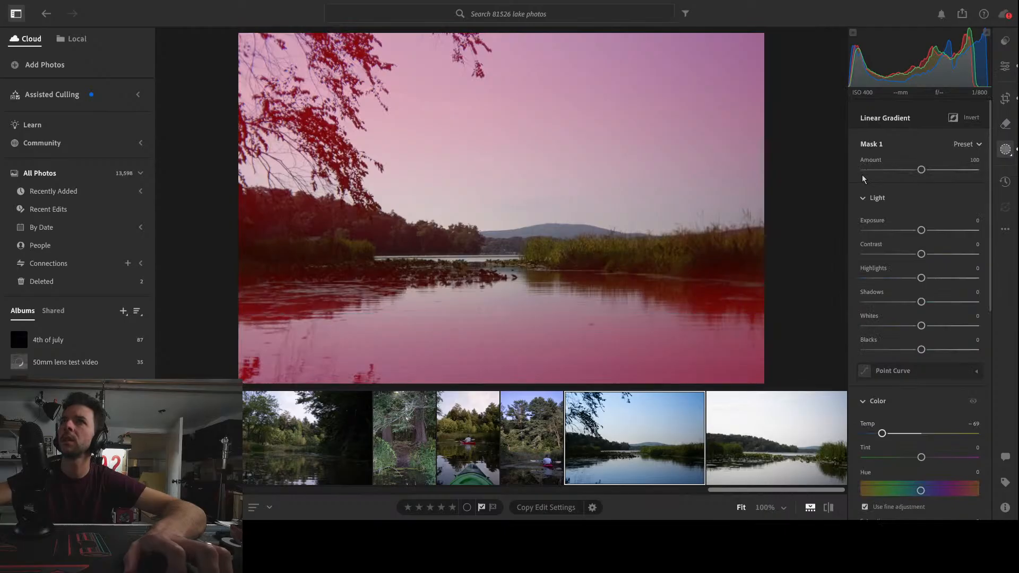
pyautogui.click(887, 88)
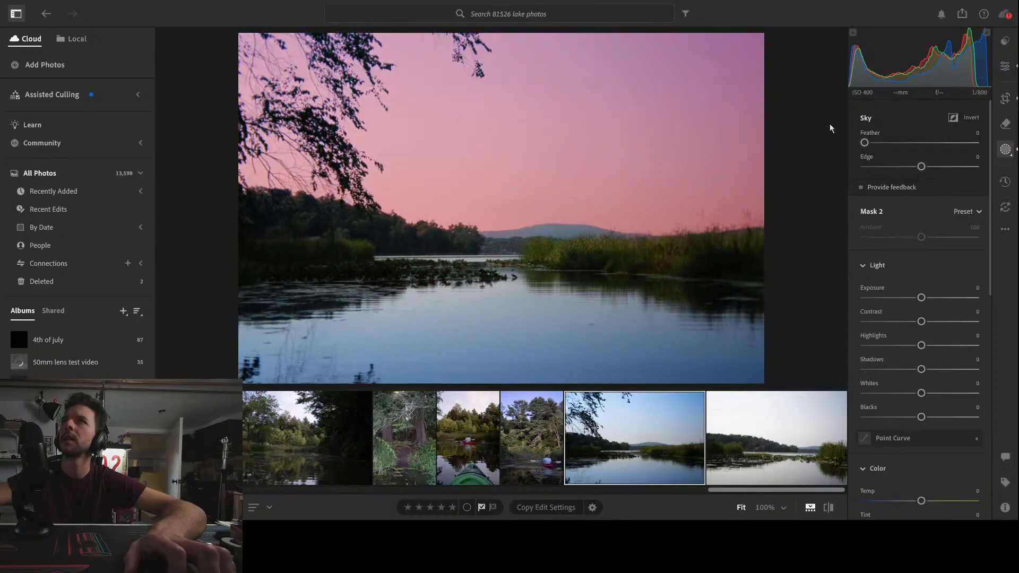
pyautogui.click(856, 267)
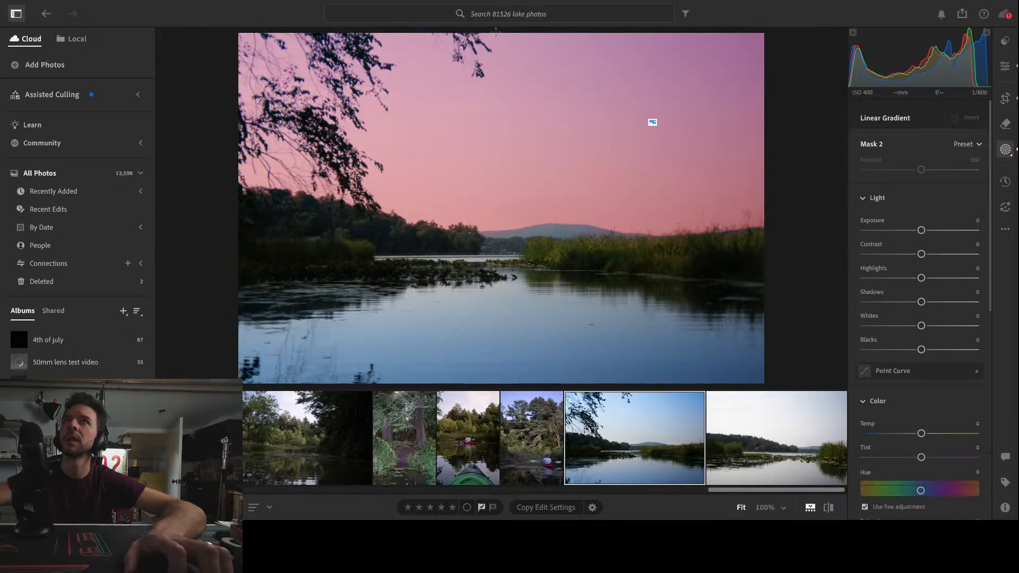
pyautogui.moveTo(495, 32); pyautogui.dragTo(501, 387)
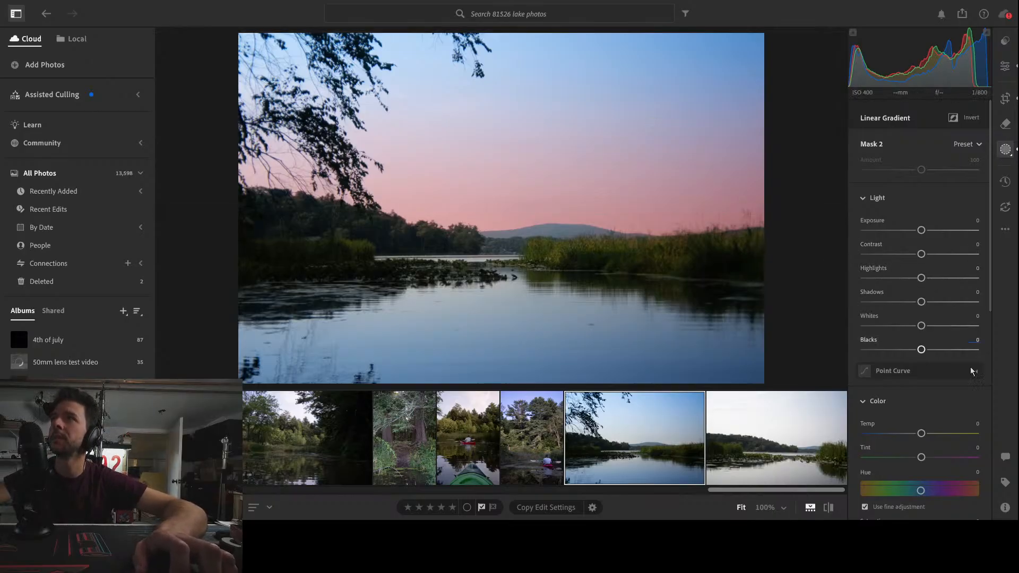
pyautogui.moveTo(922, 433); pyautogui.dragTo(945, 435)
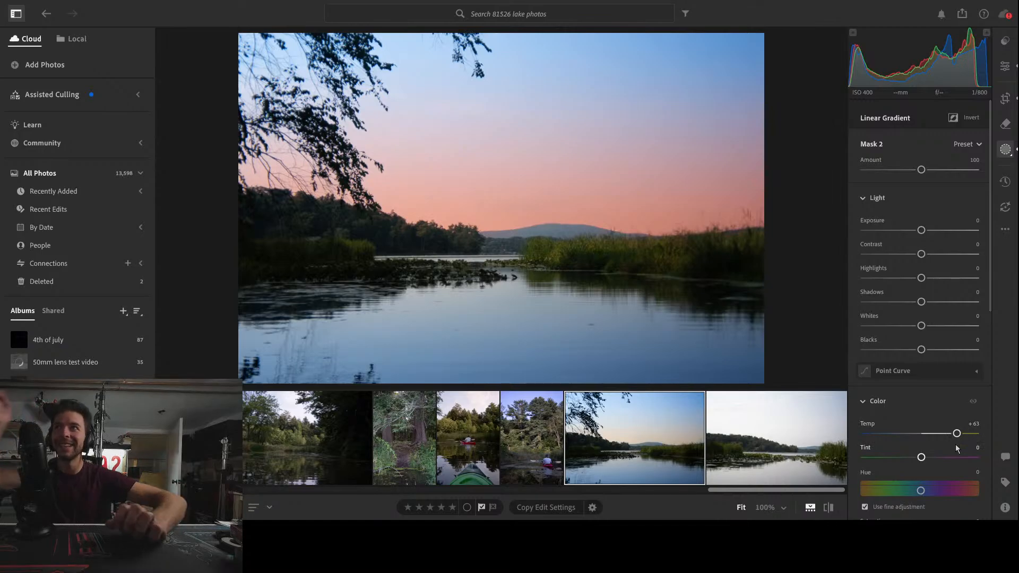
pyautogui.click(810, 79)
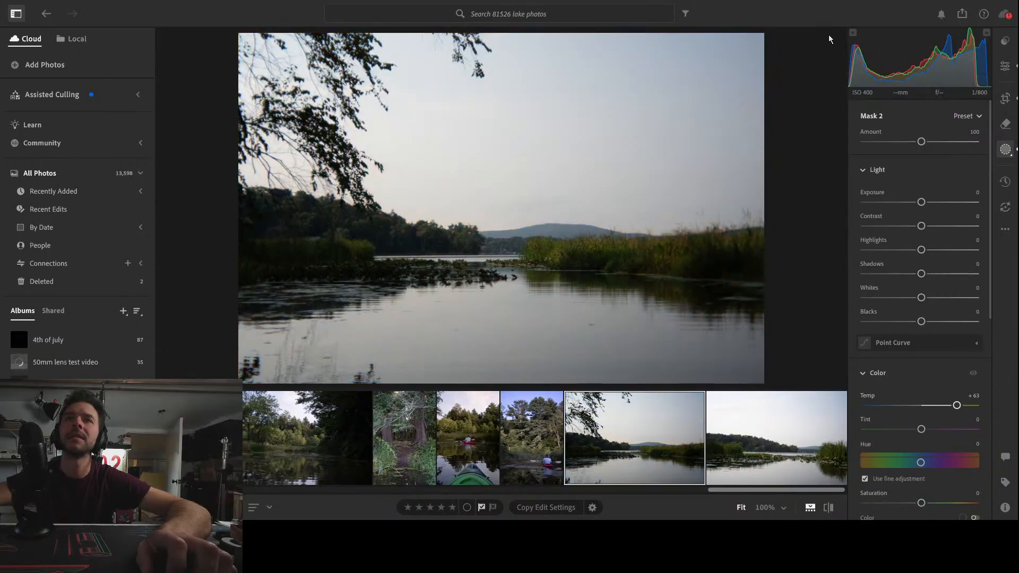
pyautogui.click(1006, 67)
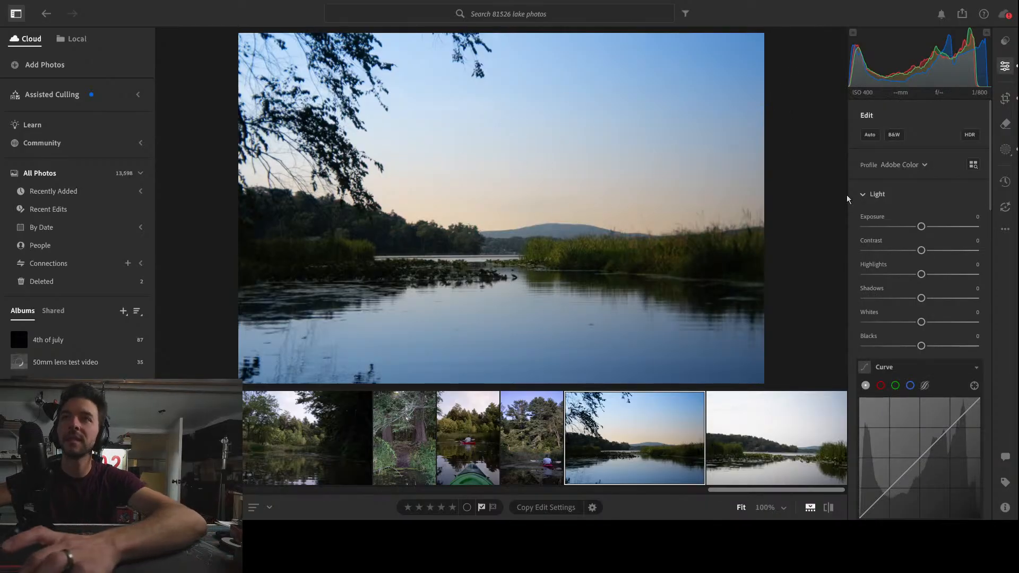
# Compare the open-lake photo with its unedited original
pyautogui.press('\\')
pyautogui.press('\\')
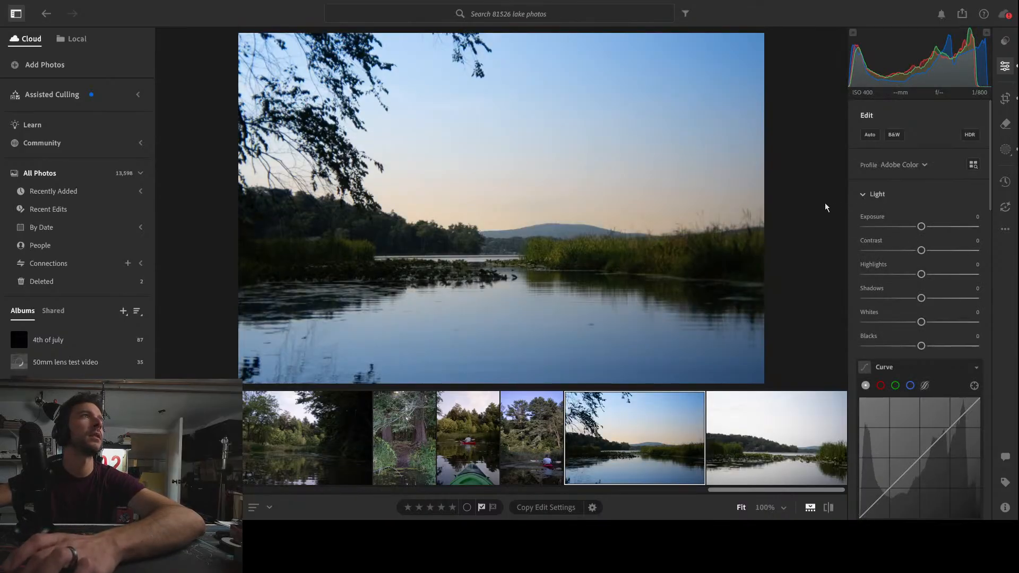
pyautogui.press('\\')
pyautogui.press('\\')
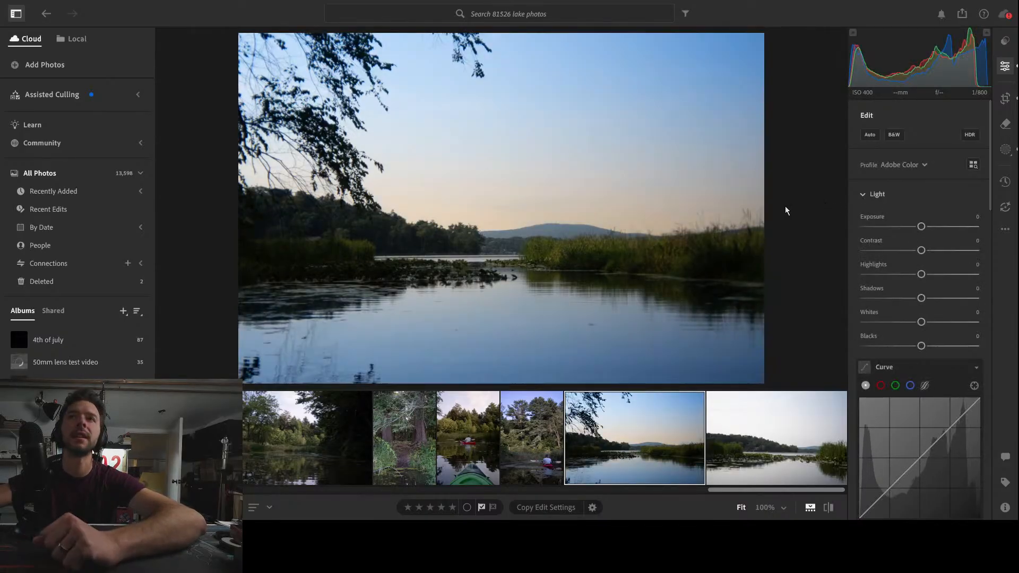
# Remove the two small distracting spots on the water surface using the Remove tool at size 8
pyautogui.click(1006, 124)
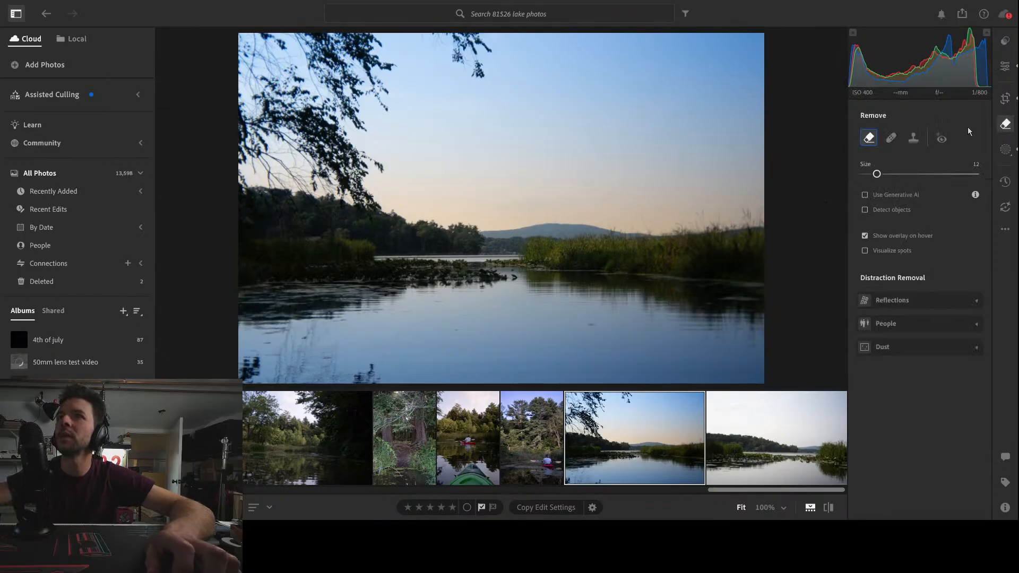
pyautogui.press('[')
pyautogui.press('[')
pyautogui.press('[')
pyautogui.press('[')
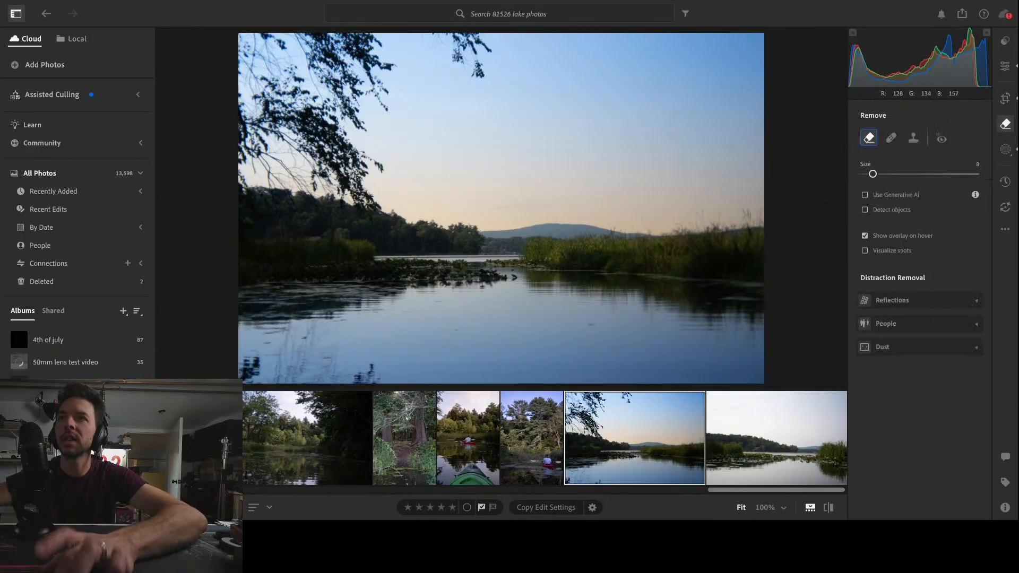
pyautogui.click(591, 325)
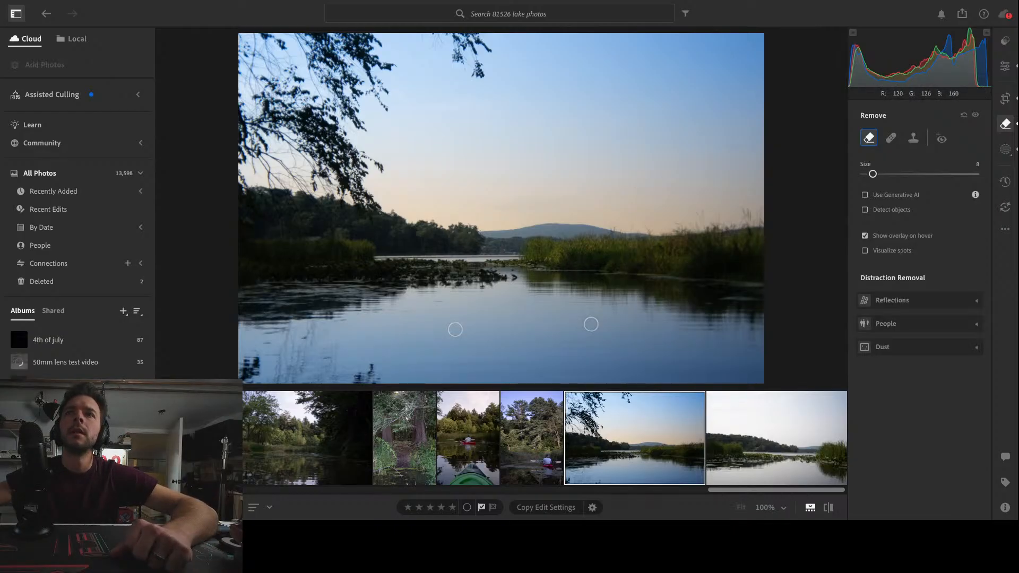
# Remove the dark spot near the lower edge of the water and crop the photo tighter at 3 x 2, trimming the overhanging branches
pyautogui.click(402, 367)
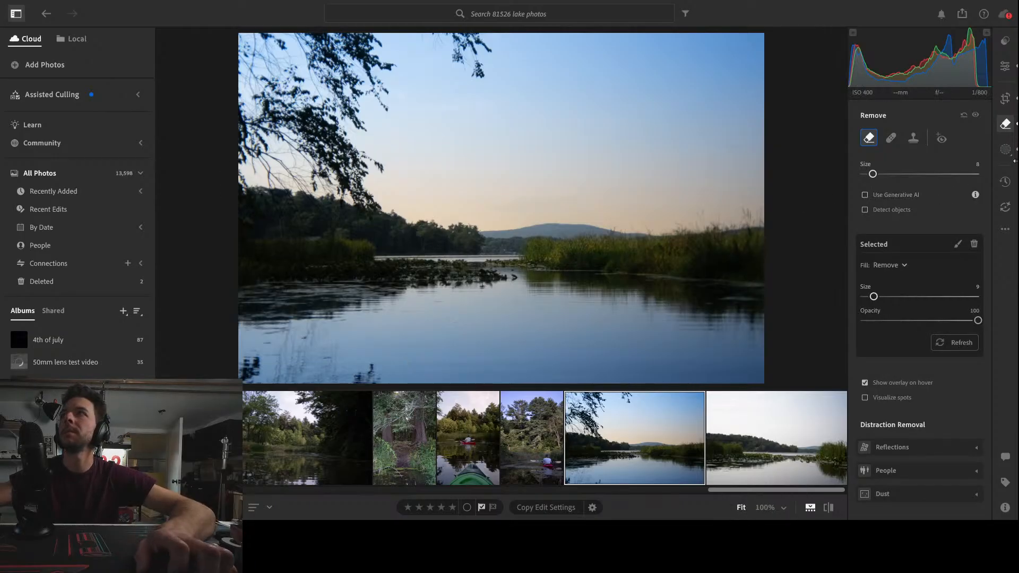
pyautogui.click(1005, 98)
pyautogui.moveTo(282, 63); pyautogui.dragTo(300, 71)
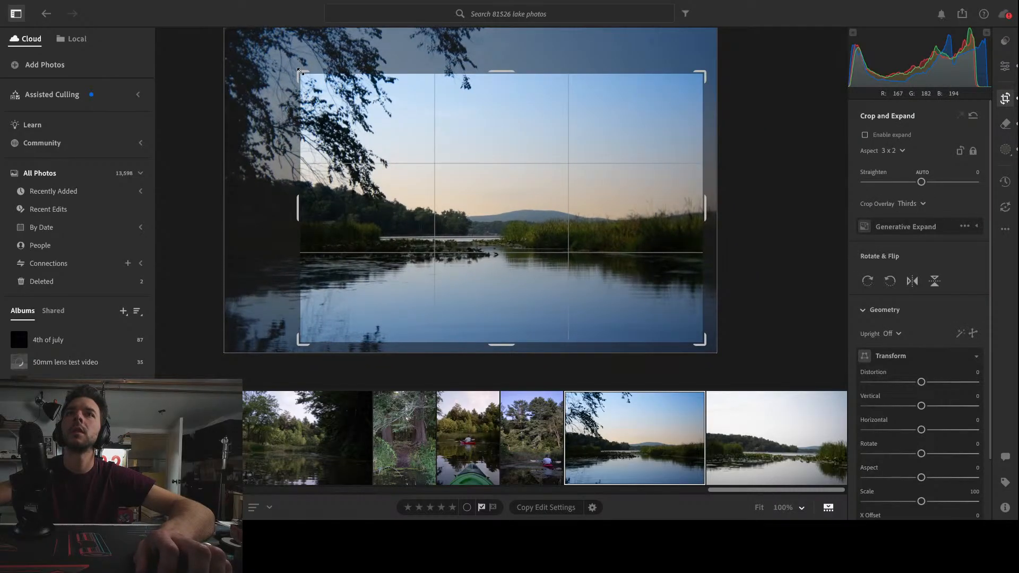
pyautogui.moveTo(496, 216)
pyautogui.mouseDown()
pyautogui.moveTo(476, 221)
pyautogui.moveTo(493, 228)
pyautogui.mouseUp()
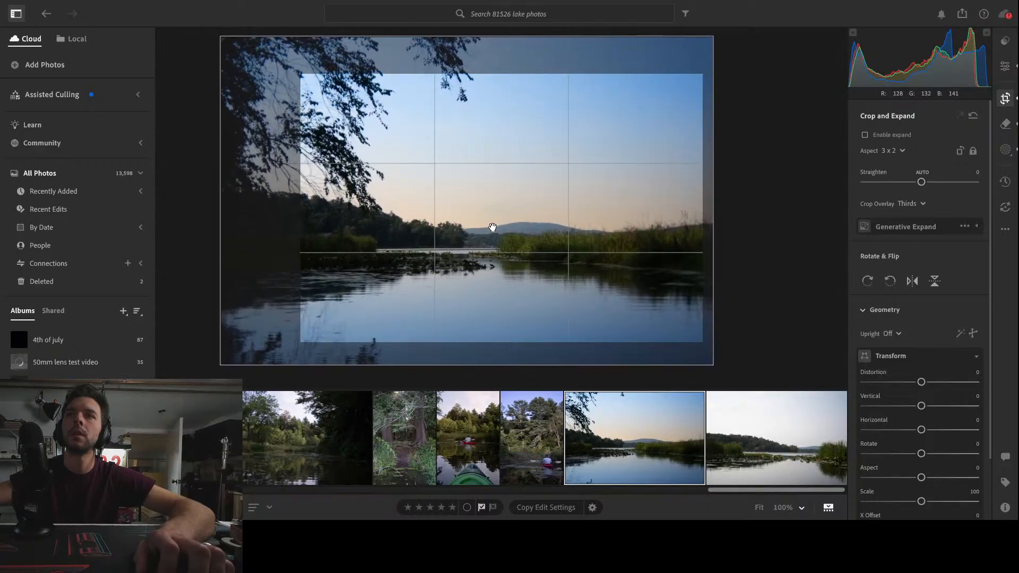
pyautogui.press('e')
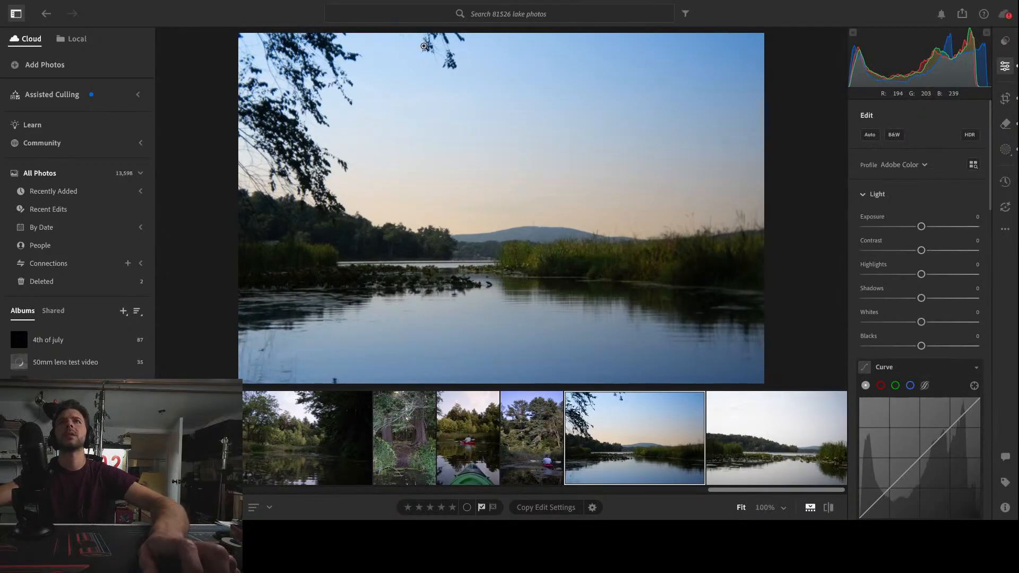
# Try to remove the small hanging branch at the upper edge of the sky using the Remove tool at size 21
pyautogui.click(1006, 121)
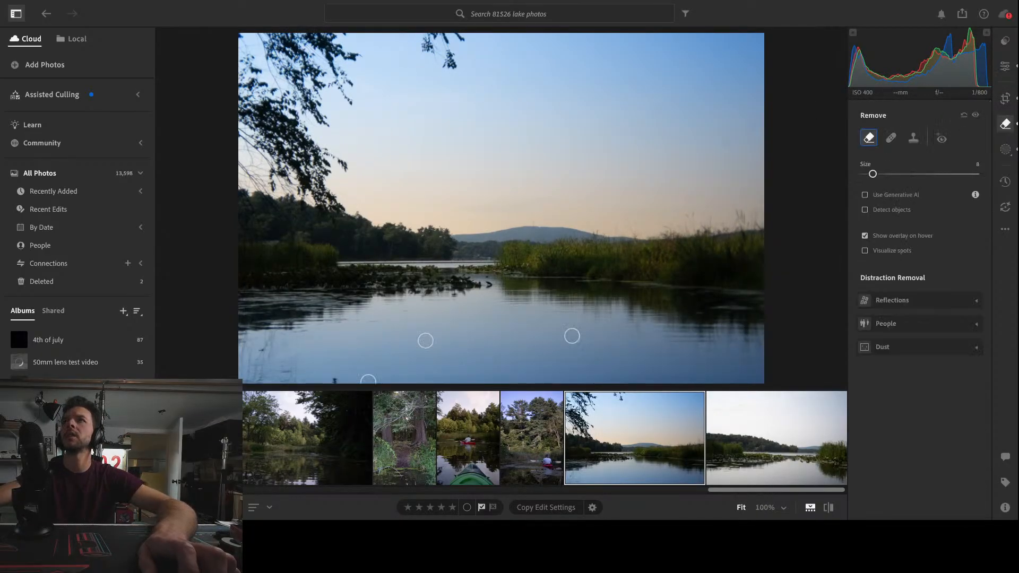
pyautogui.scroll(5, 453, 67)
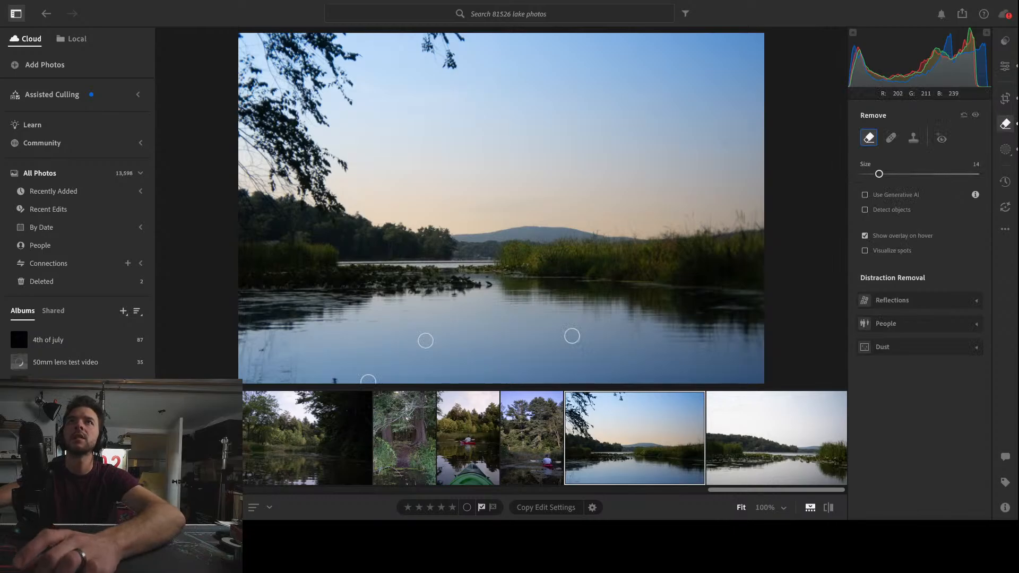
pyautogui.moveTo(453, 66)
pyautogui.mouseDown()
pyautogui.moveTo(440, 49)
pyautogui.moveTo(462, 44)
pyautogui.mouseUp()
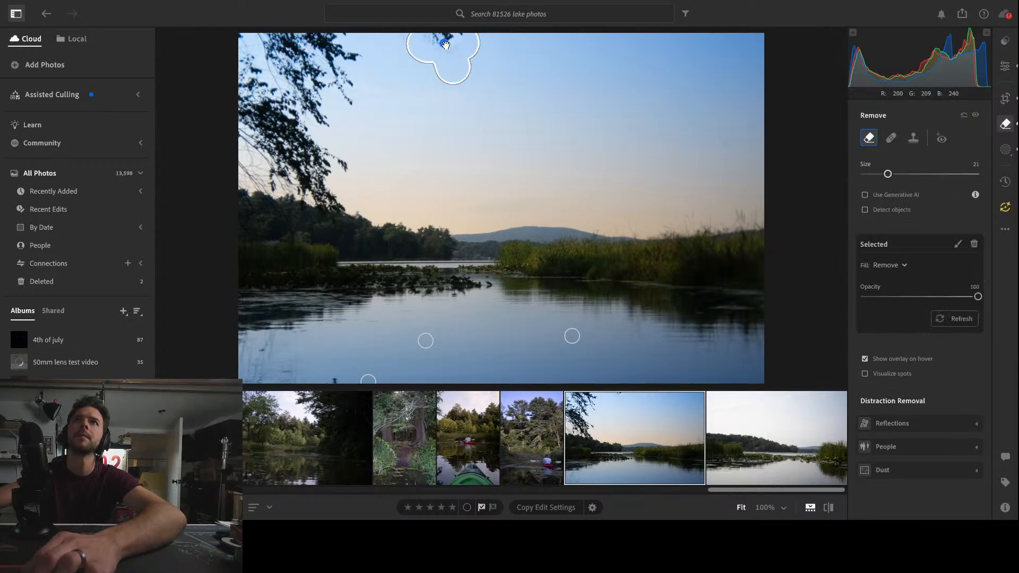
pyautogui.moveTo(446, 45); pyautogui.dragTo(445, 36)
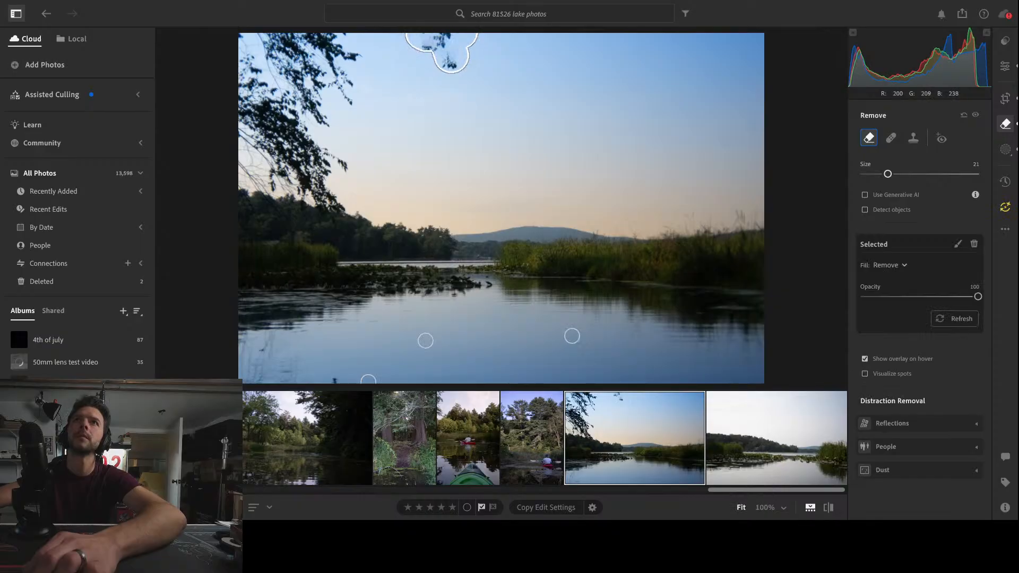
pyautogui.hotkey('ctrl', 'z')
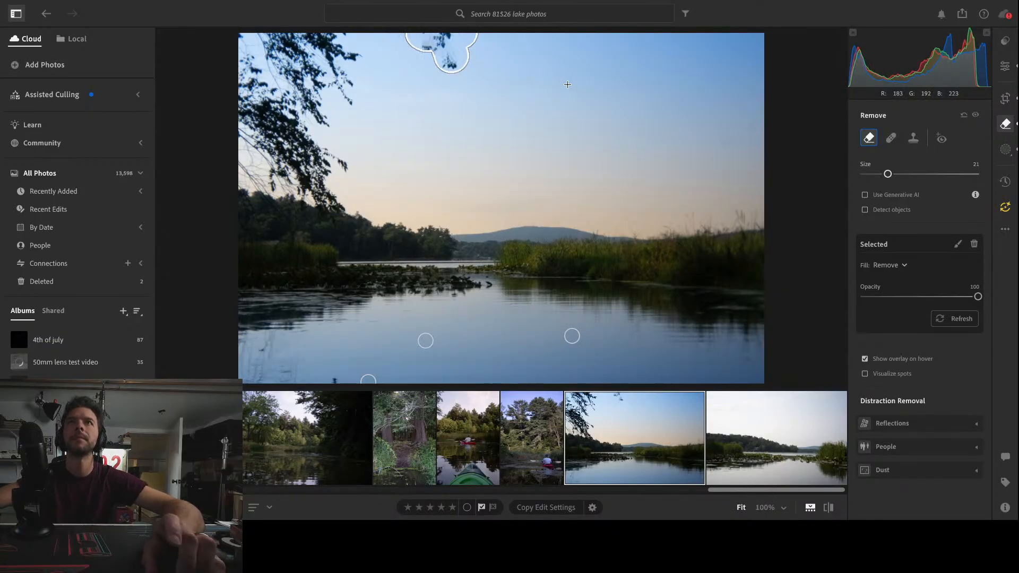
pyautogui.press('Delete')
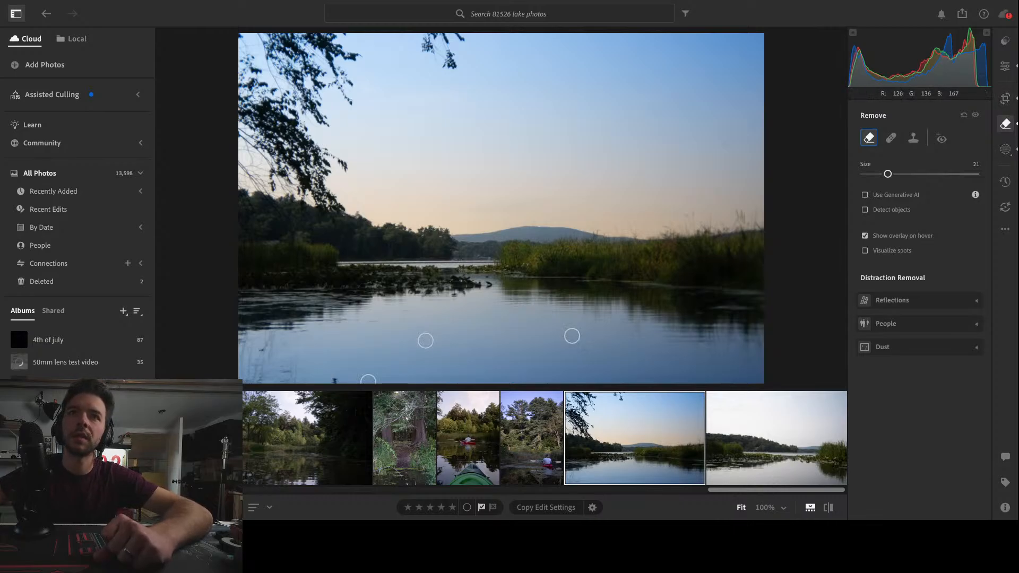
# Remove the small distractions in the lower-left part of the water using the Remove tool at size 9
pyautogui.scroll(-8, 489, 285)
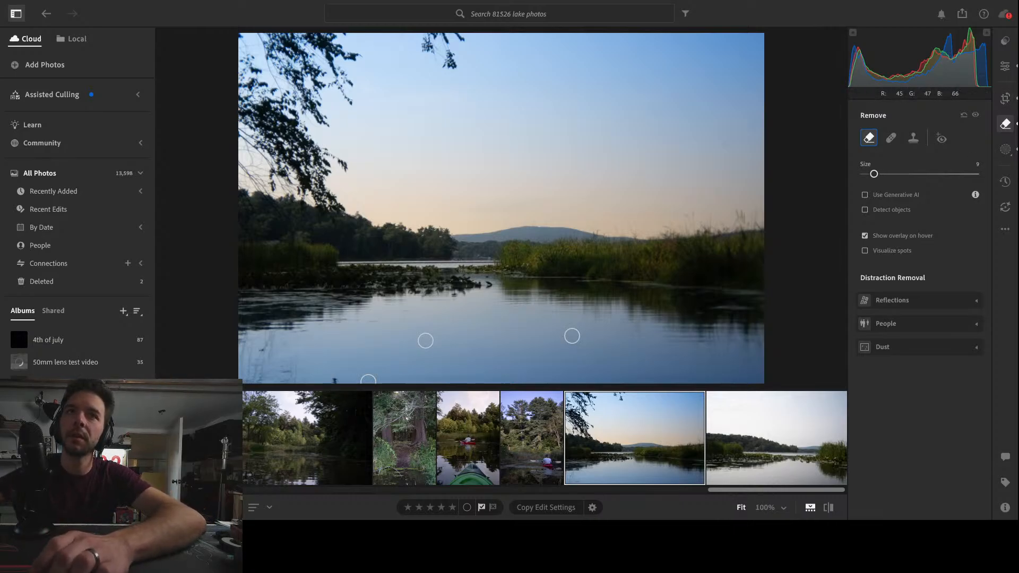
pyautogui.click(368, 381)
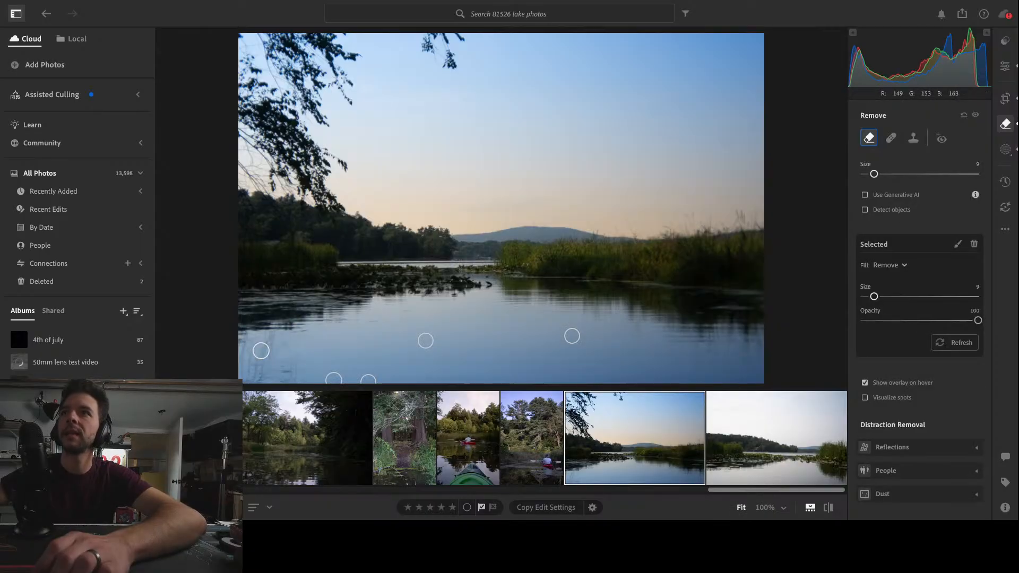
pyautogui.click(1006, 66)
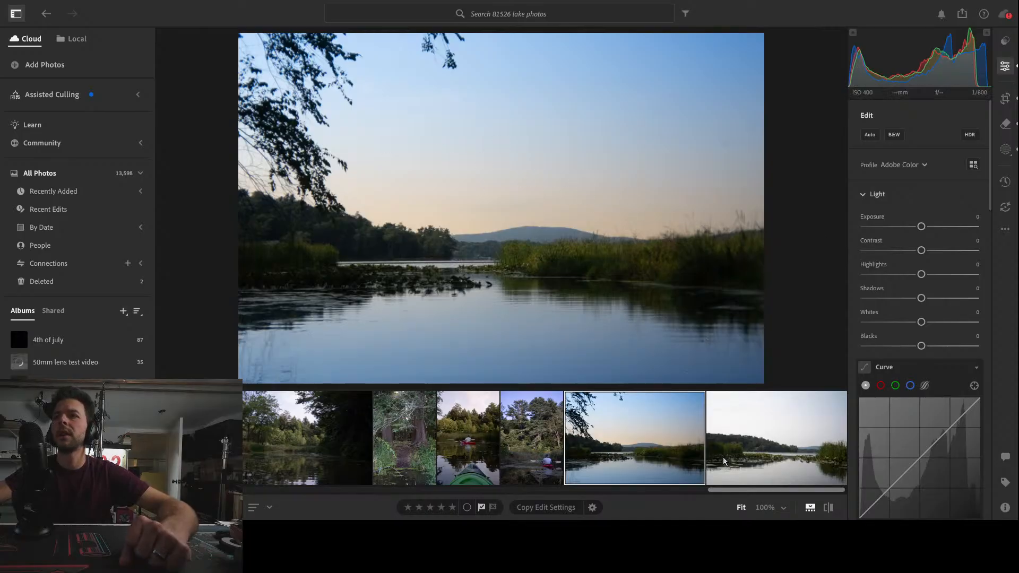
# Filter the 81526 lake photos album to picked photos and open the first one in the filmstrip
pyautogui.click(685, 14)
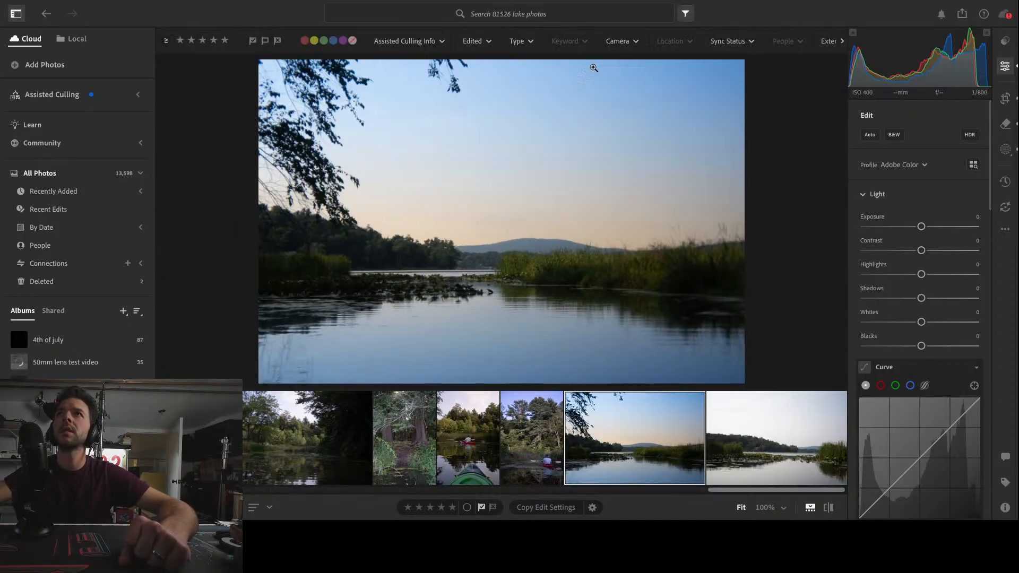
pyautogui.click(253, 43)
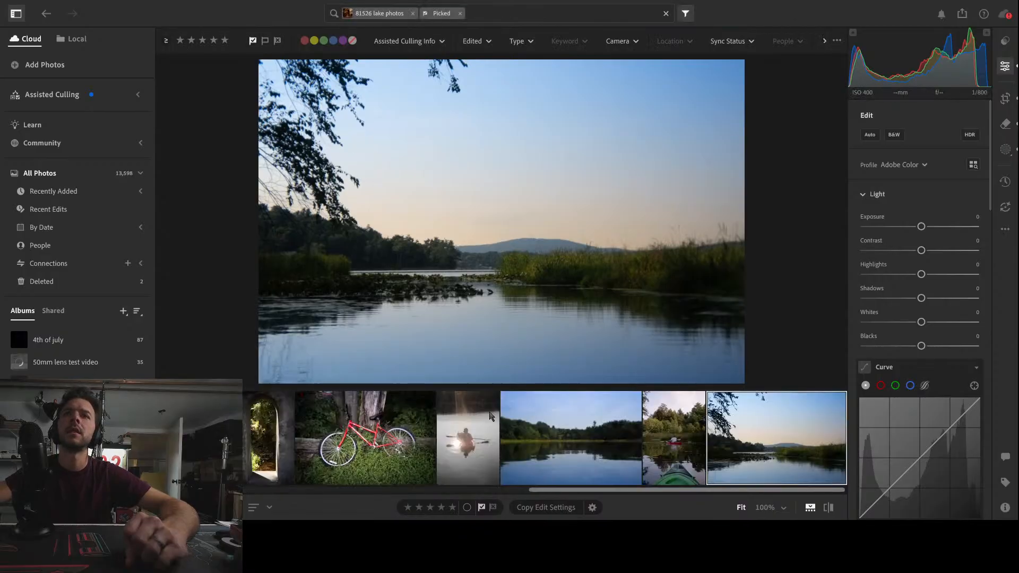
pyautogui.moveTo(632, 490); pyautogui.dragTo(236, 499)
pyautogui.click(197, 439)
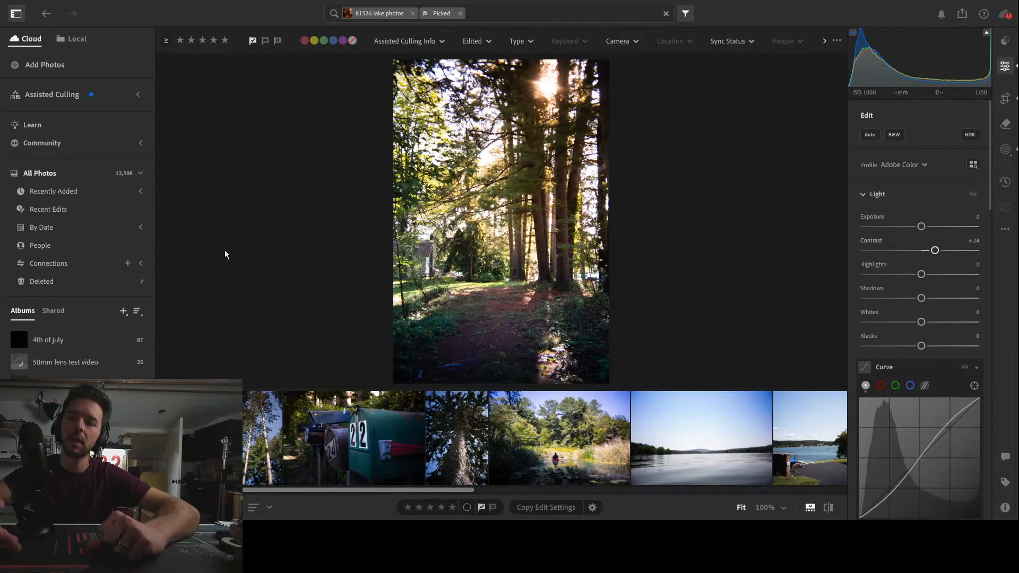
# Review the edited picks in order from the tall pines through the mailboxes and kayaker to the wide lake view
pyautogui.press('Right')
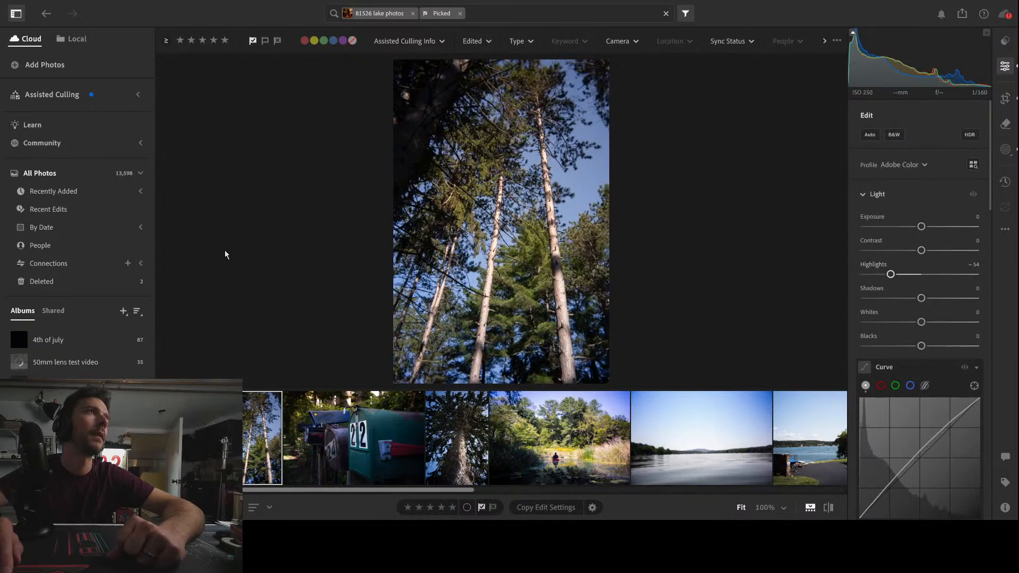
pyautogui.press('Right')
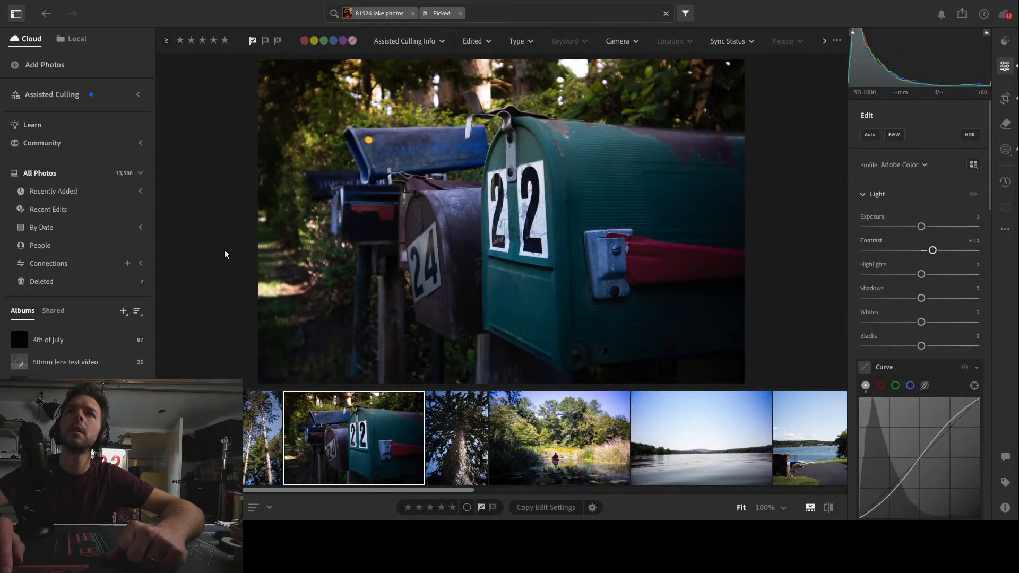
pyautogui.press('Right')
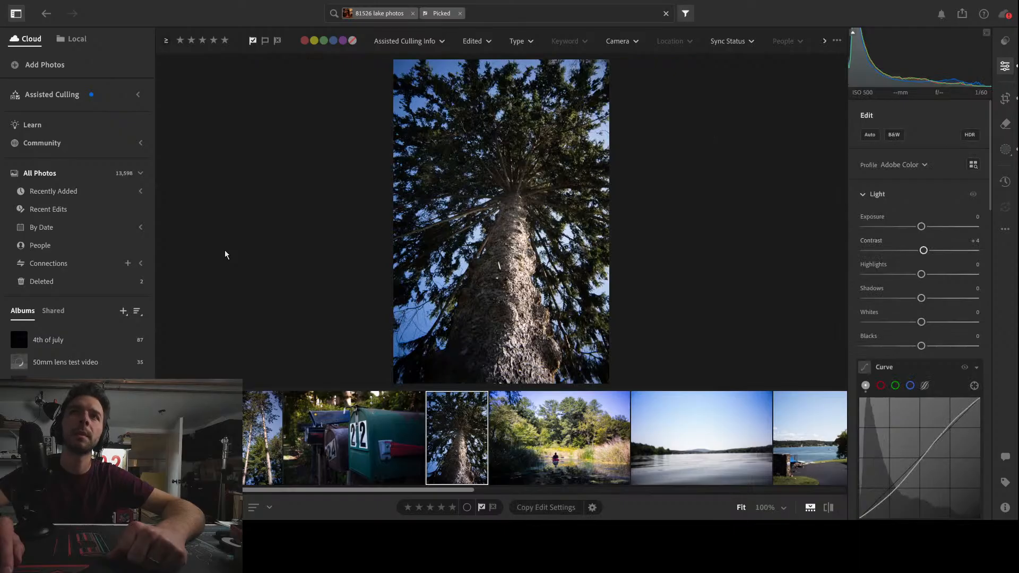
pyautogui.press('Right')
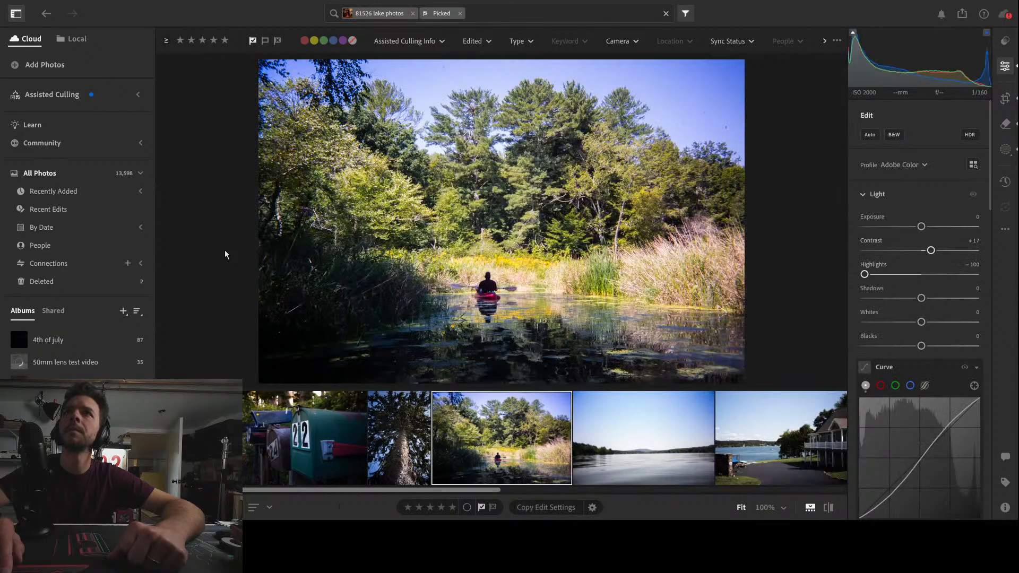
pyautogui.press('Left')
pyautogui.press('Right')
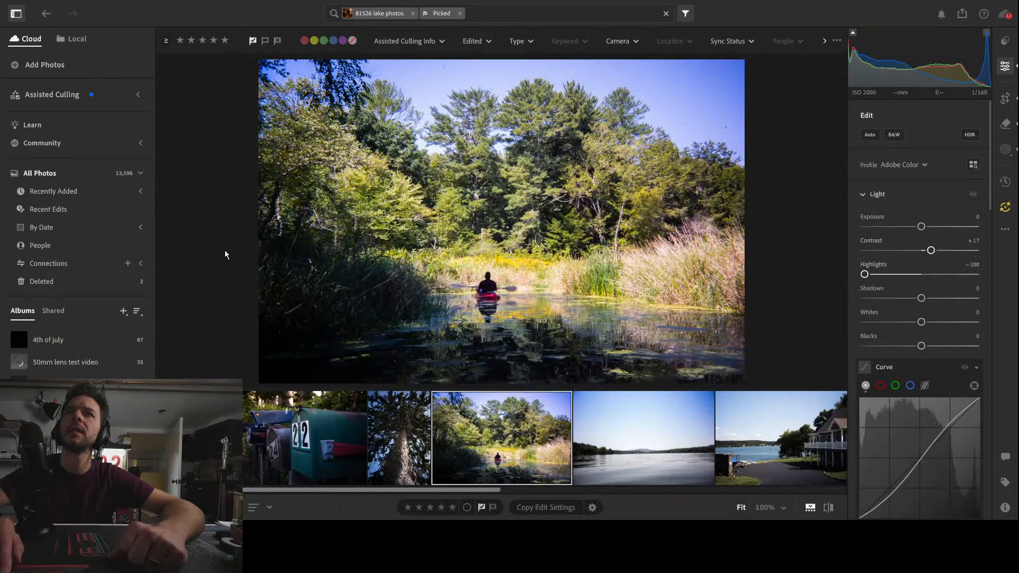
pyautogui.press('Right')
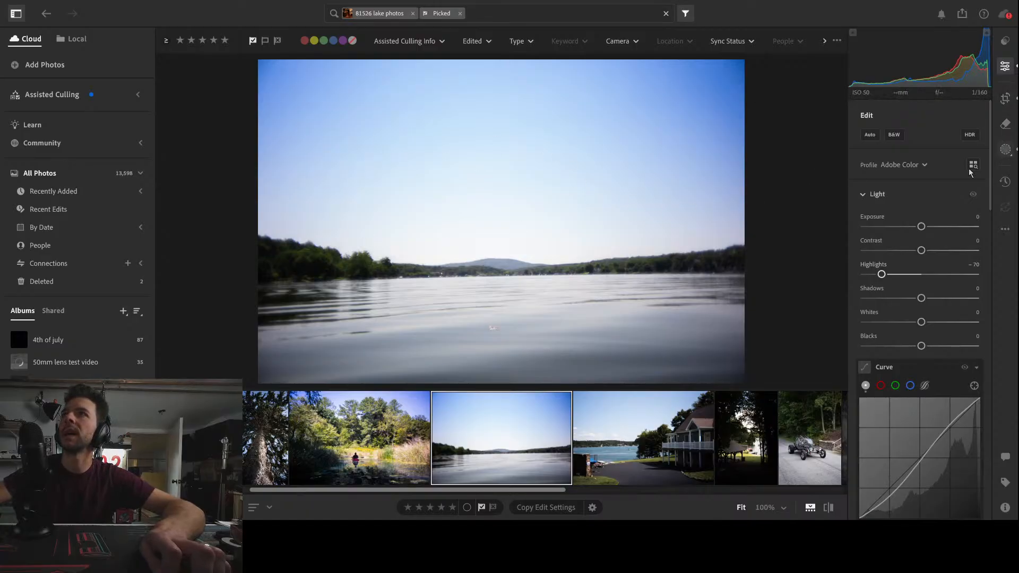
# Cool the Temp of the linear gradient mask over the wide lake's water, and clear that photo's pick flag
pyautogui.click(1008, 152)
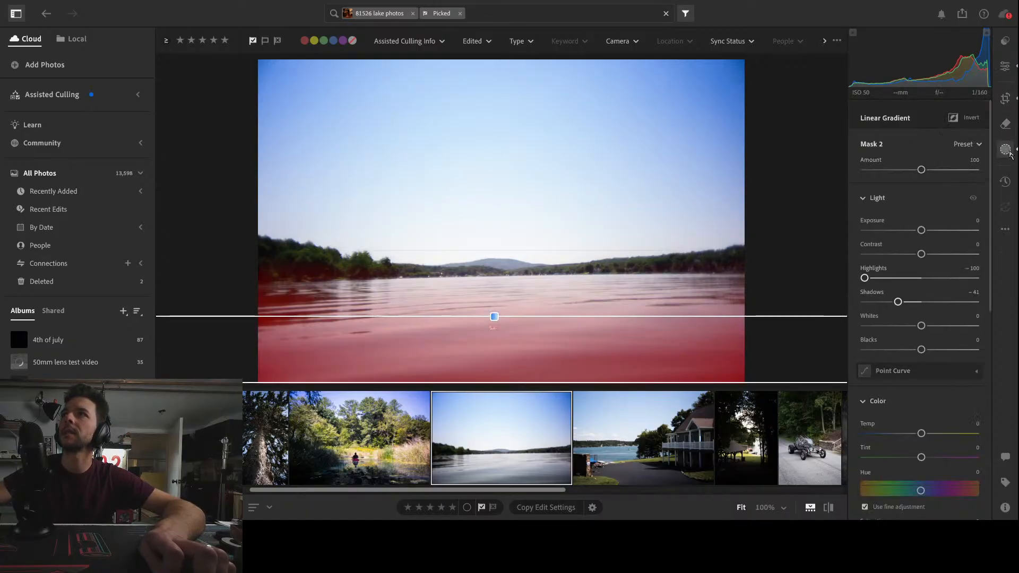
pyautogui.moveTo(922, 434); pyautogui.dragTo(878, 437)
pyautogui.click(824, 126)
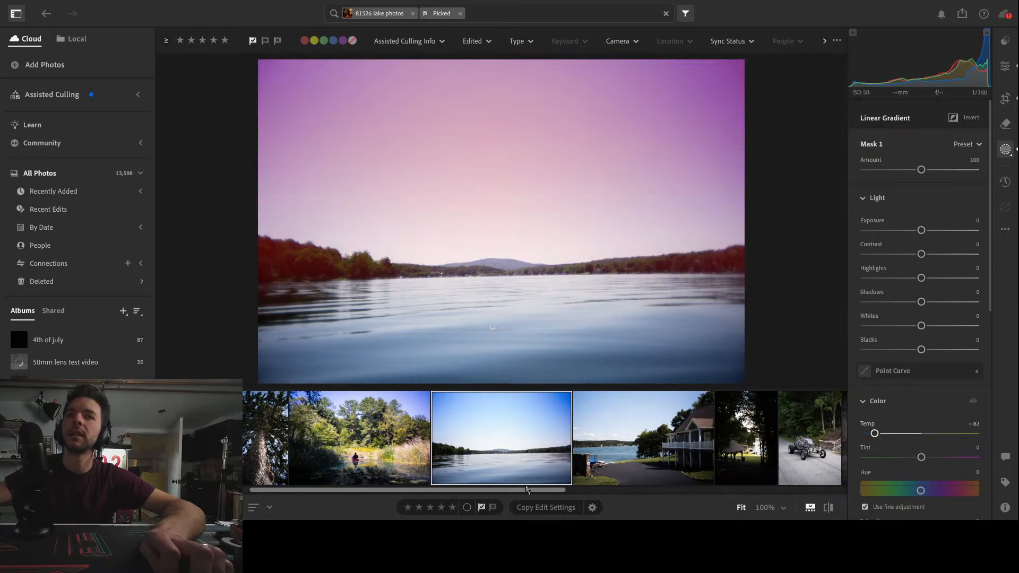
pyautogui.click(482, 508)
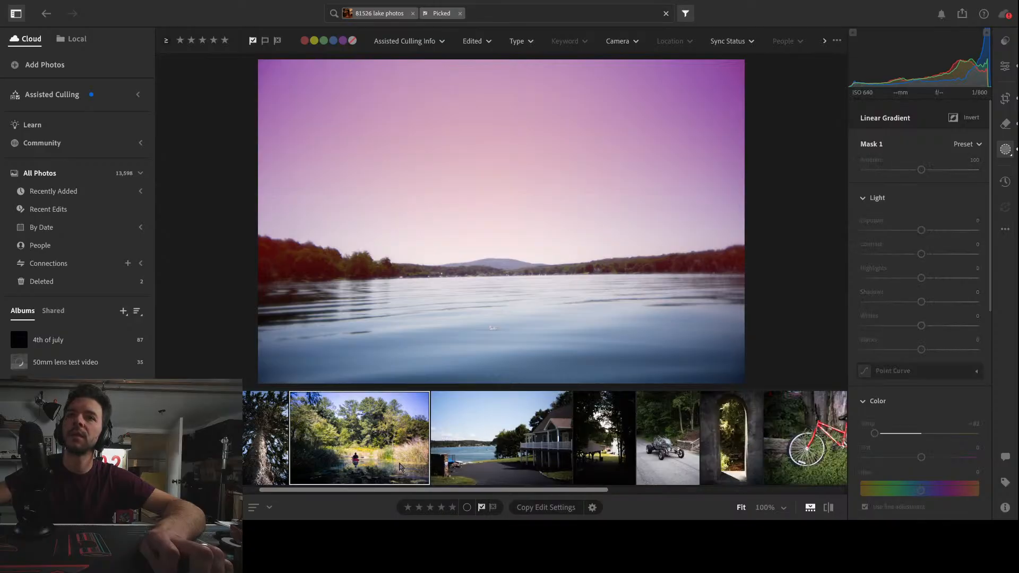
# Review the edits on the lake house, shaded pavilion, go-kart, stone archway and red bicycle photos
pyautogui.click(441, 450)
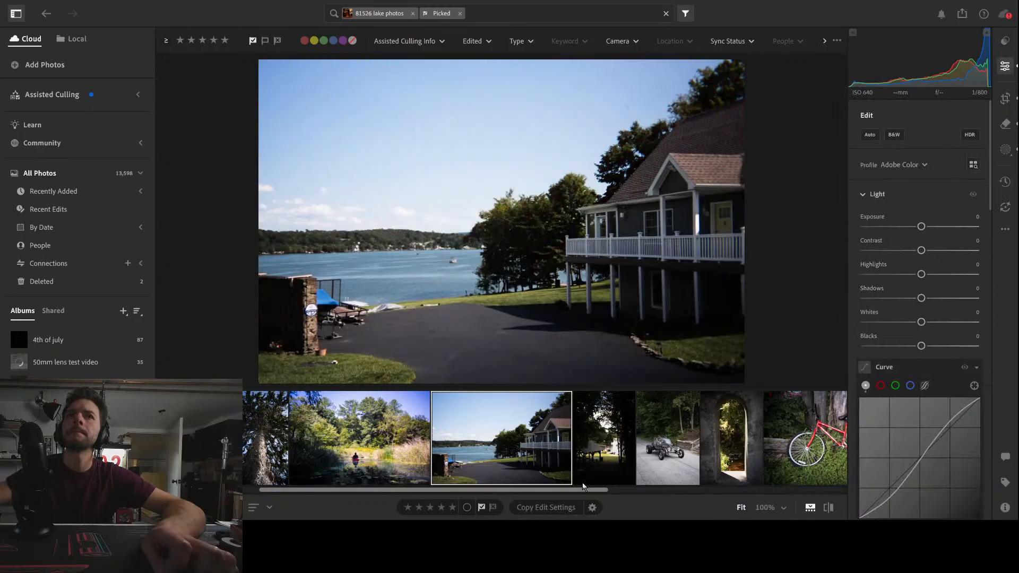
pyautogui.click(602, 452)
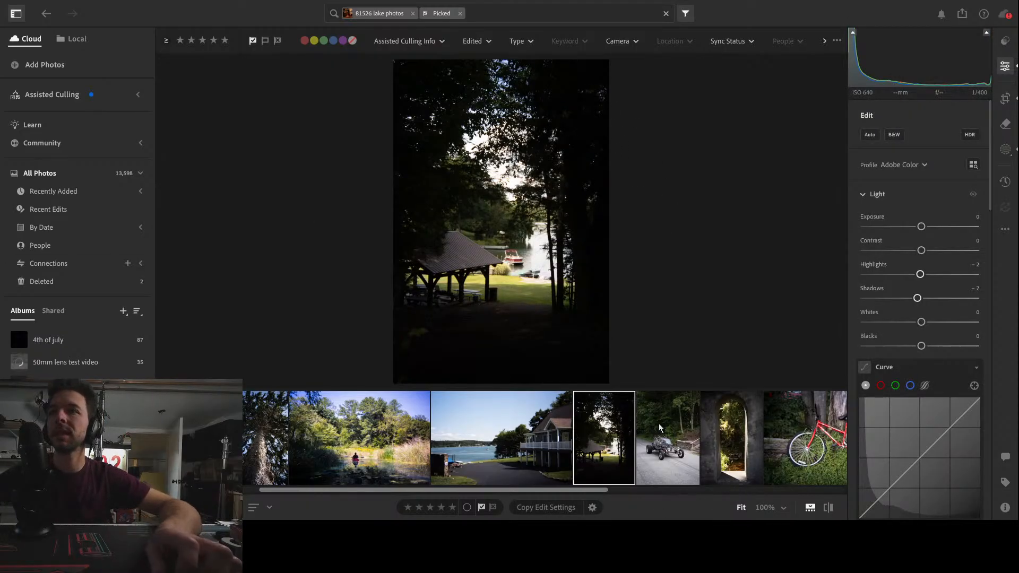
pyautogui.click(668, 473)
pyautogui.click(738, 460)
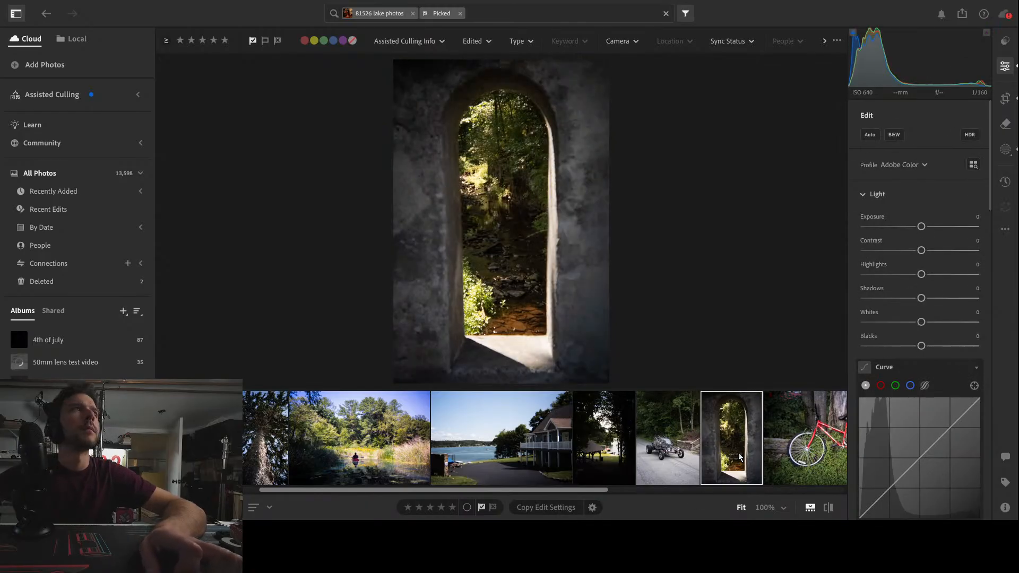
pyautogui.click(817, 459)
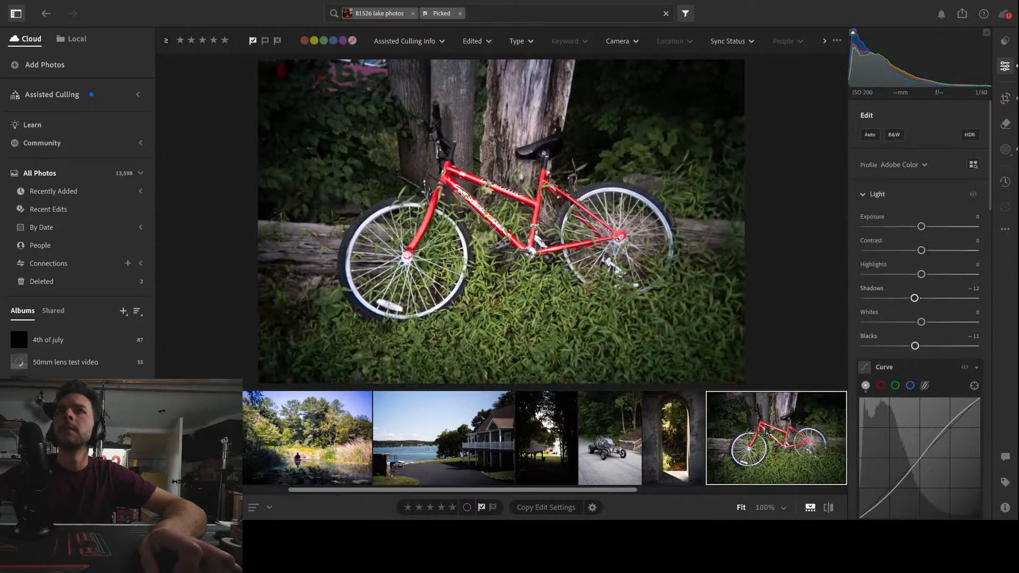
# Set Shadows to -18 on the backlit kayaker photo
pyautogui.scroll(-3, 787, 444)
pyautogui.click(705, 438)
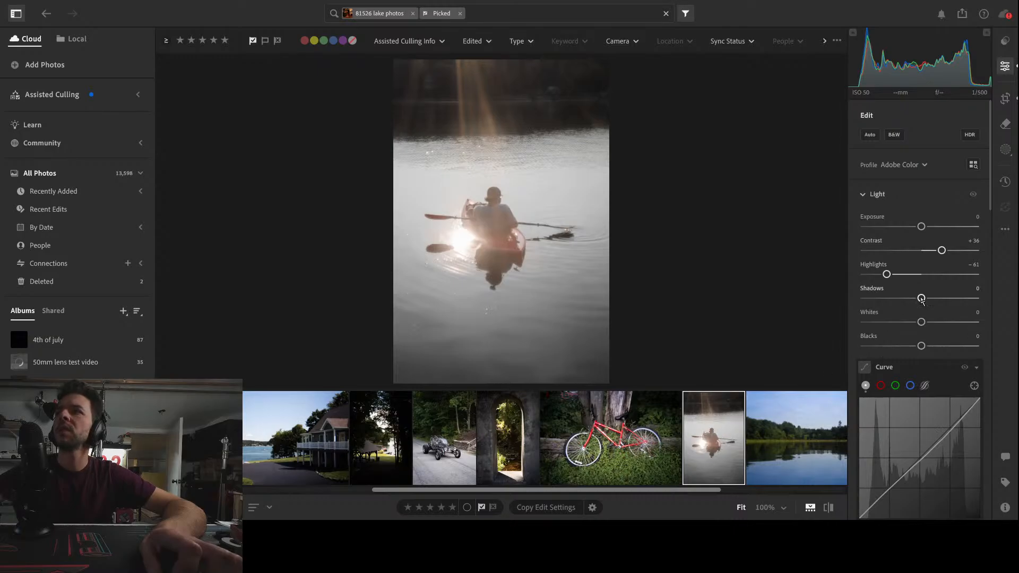
pyautogui.moveTo(922, 299)
pyautogui.mouseDown()
pyautogui.moveTo(898, 299)
pyautogui.moveTo(911, 299)
pyautogui.mouseUp()
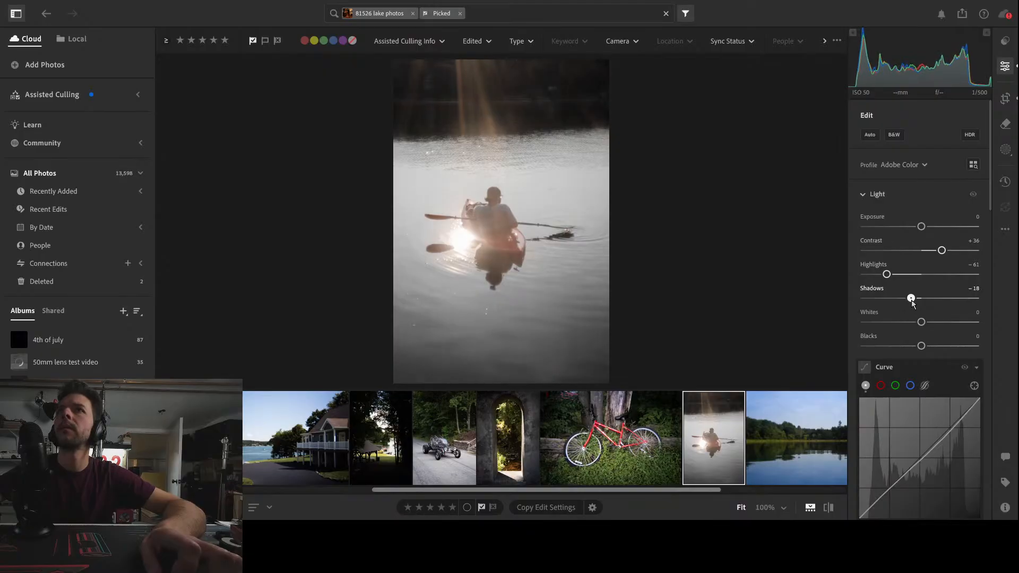
# Review the edits on the last three picks: the calm tree-lined lake, the green kayak bow and the open lake with branches
pyautogui.click(780, 452)
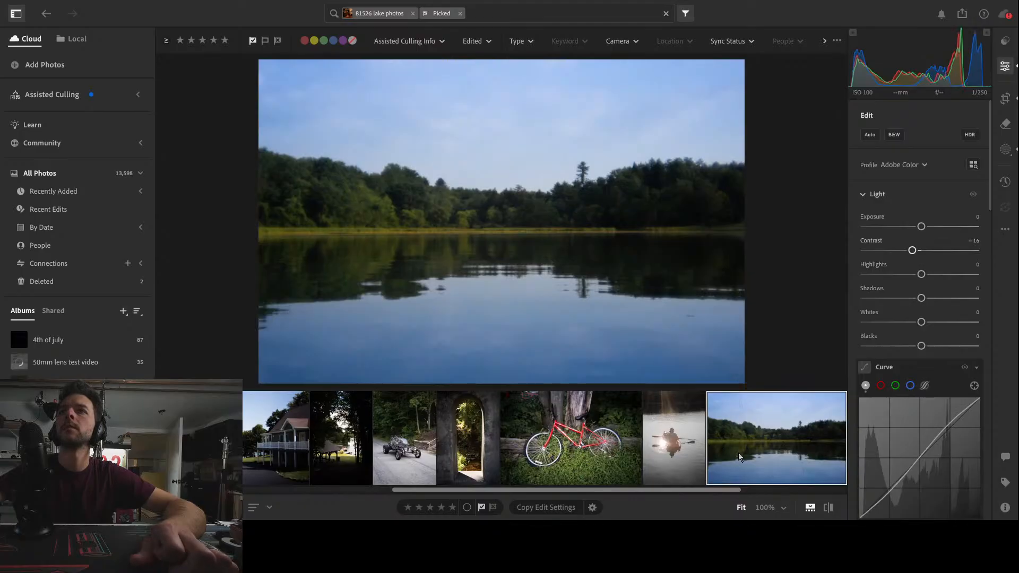
pyautogui.hscroll(-1, 751, 458)
pyautogui.hscroll(6, 662, 493)
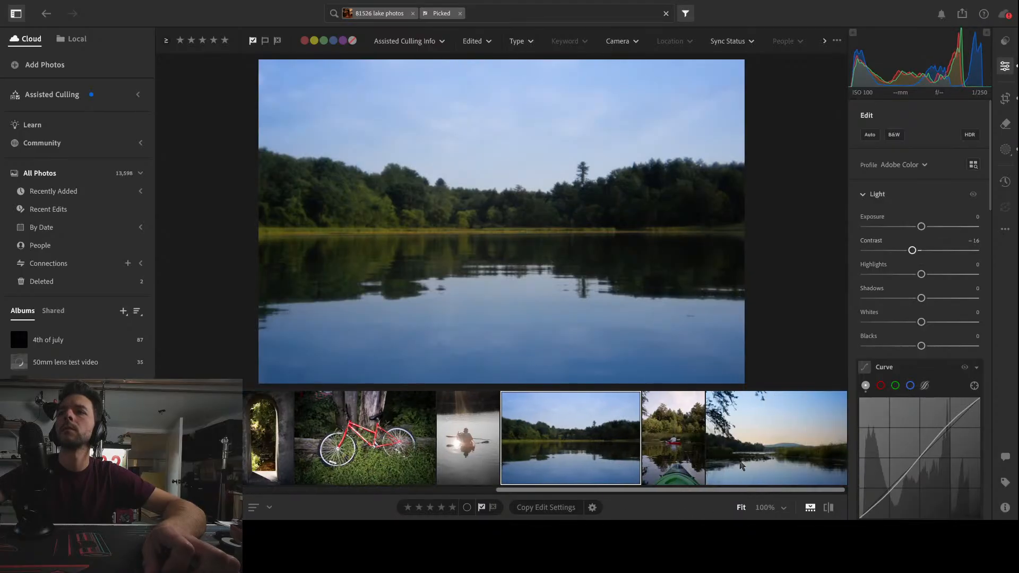
pyautogui.click(679, 447)
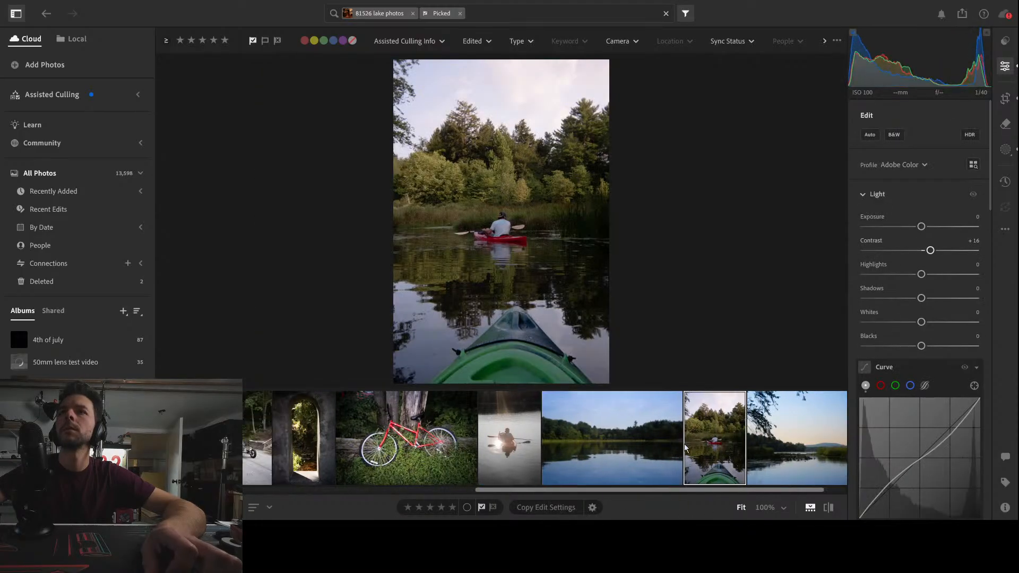
pyautogui.click(782, 448)
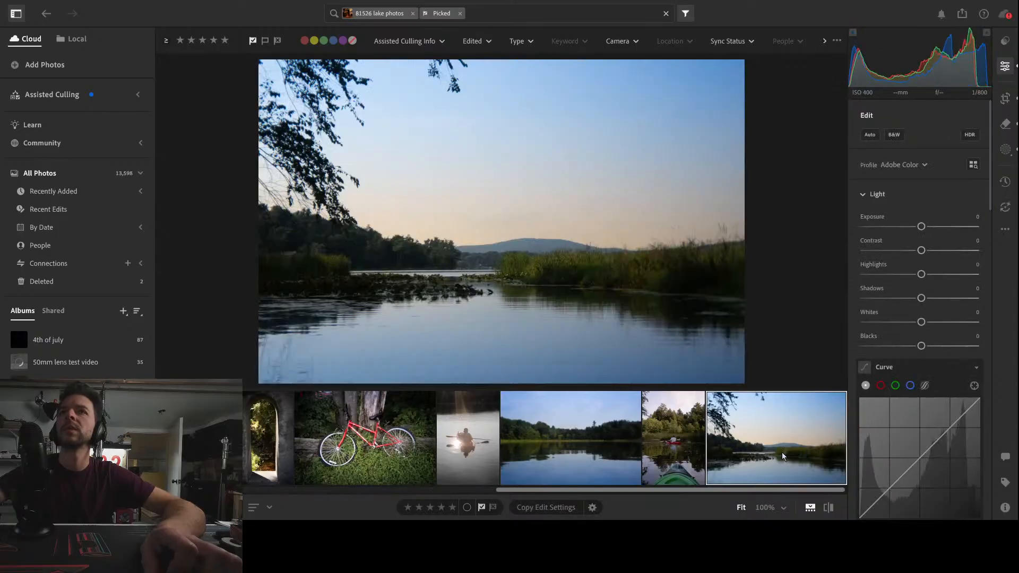